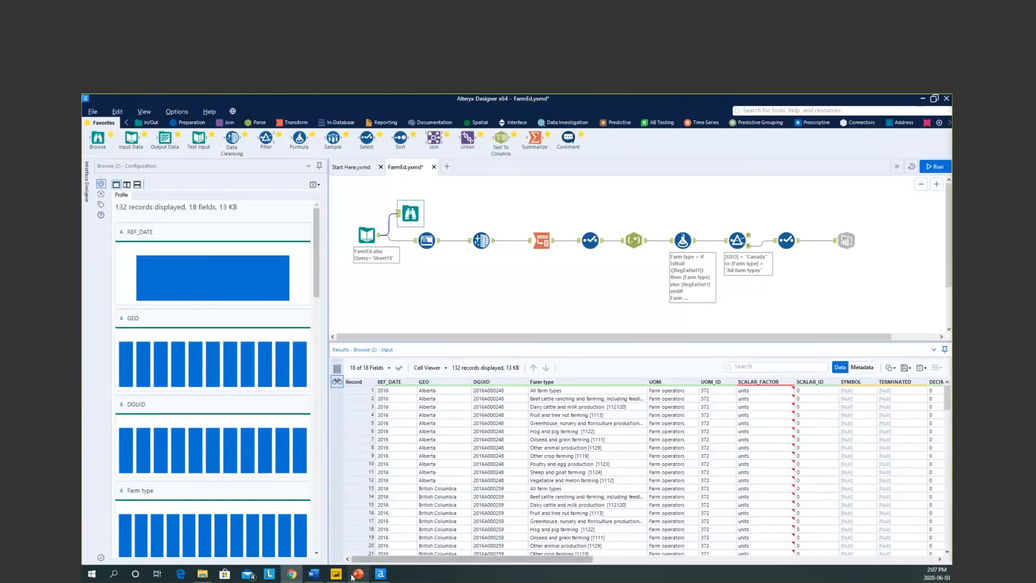
Switch to Power BI Desktop to view the Farmer Education report, then minimize it
left_click(335, 575)
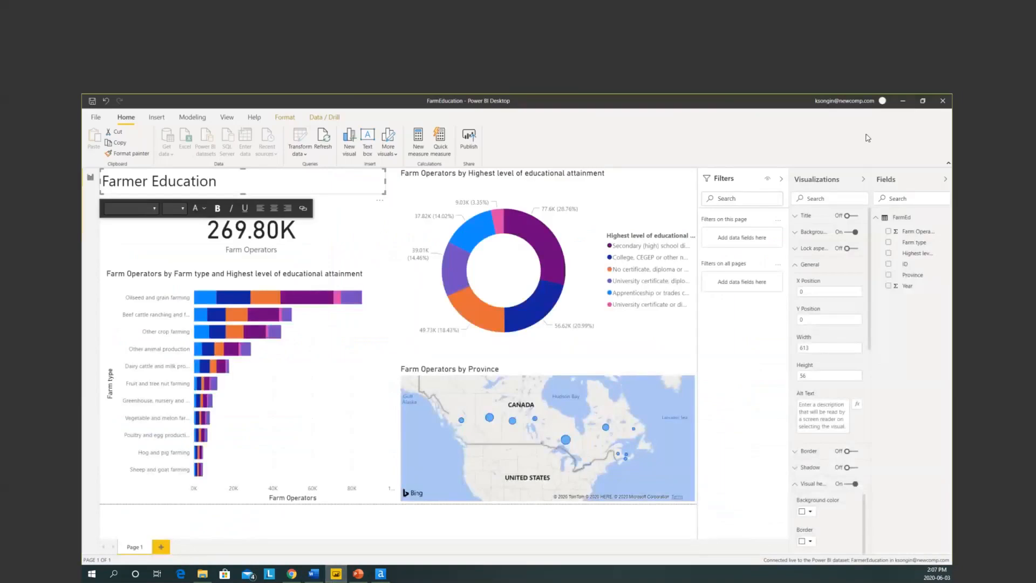
left_click(901, 103)
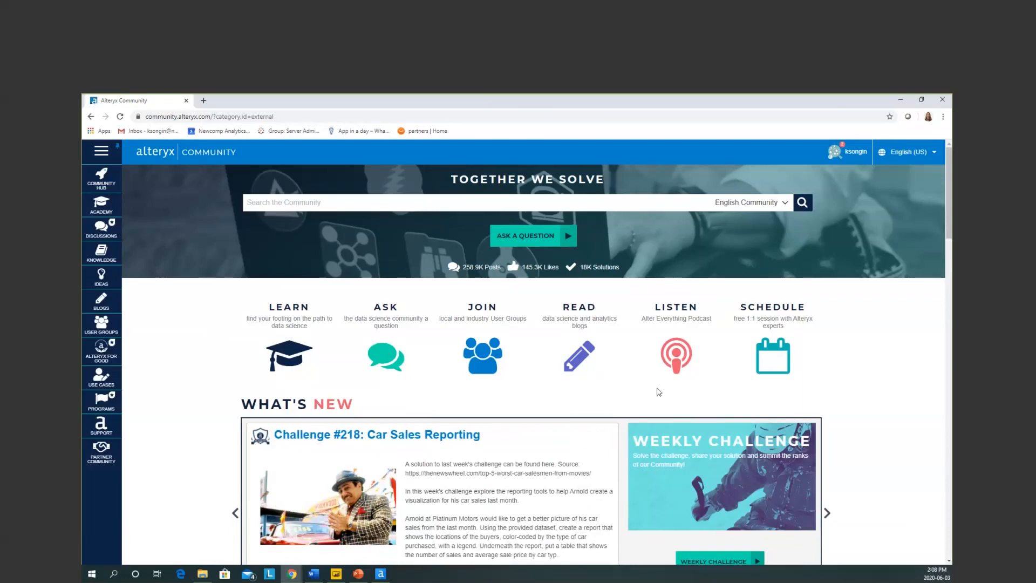
View the Academy's Interactive Lessons on the Alteryx Community site and close the page
mouse_move(93, 207)
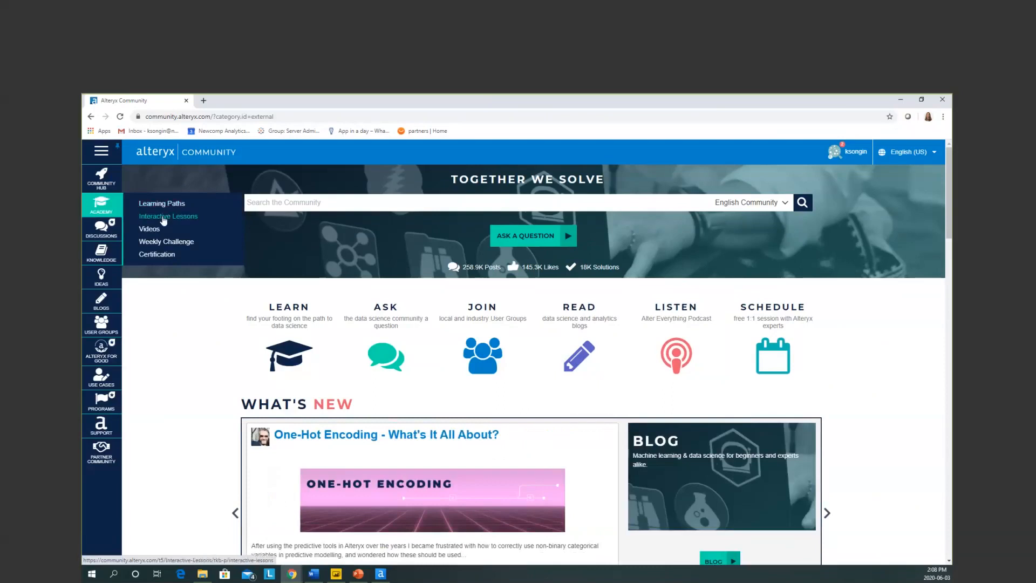
left_click(163, 217)
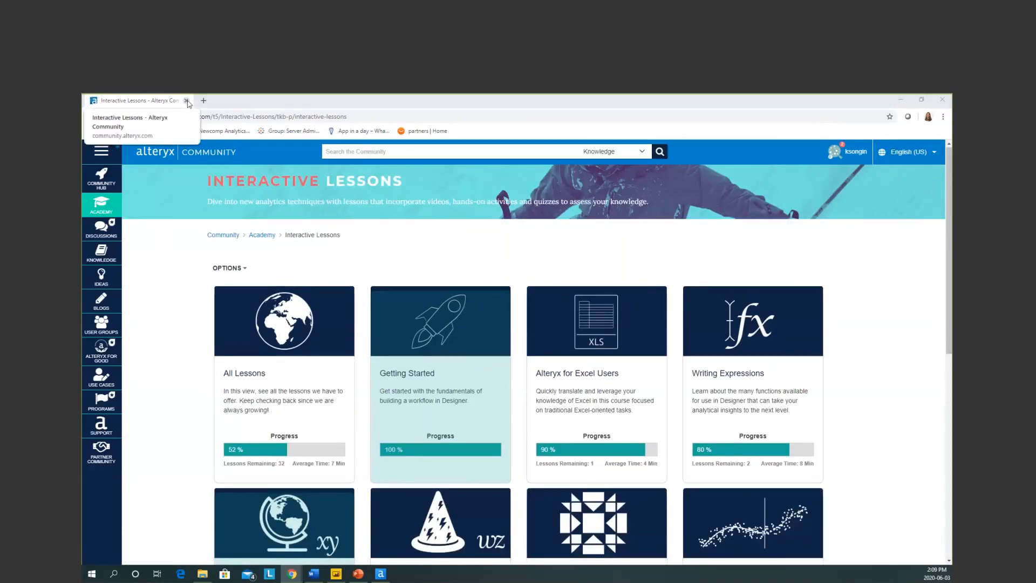
left_click(186, 100)
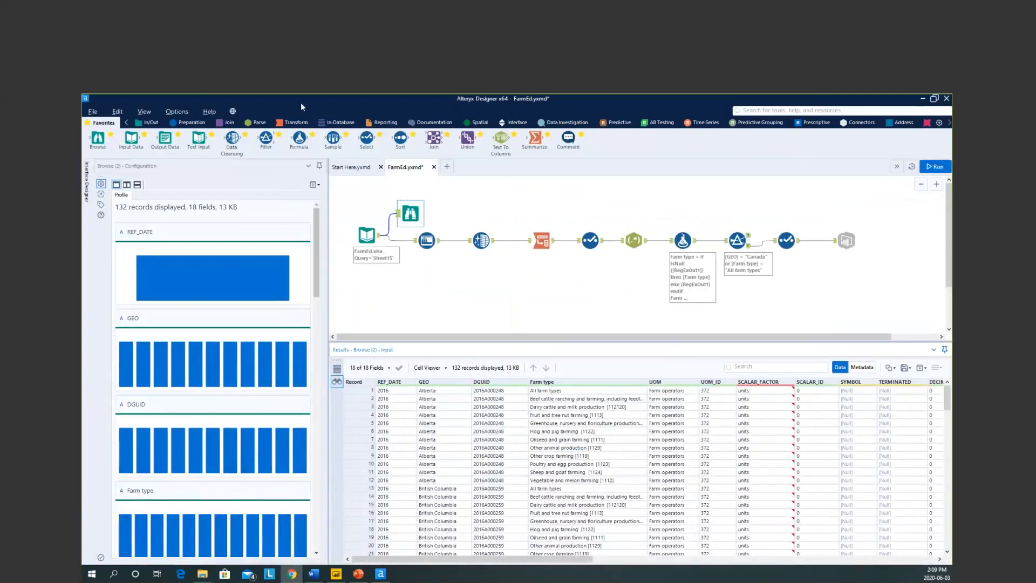
Switch to the browser, read the Alteryx + Microsoft Starter Kit features, and close the browser window
key("alt+Tab")
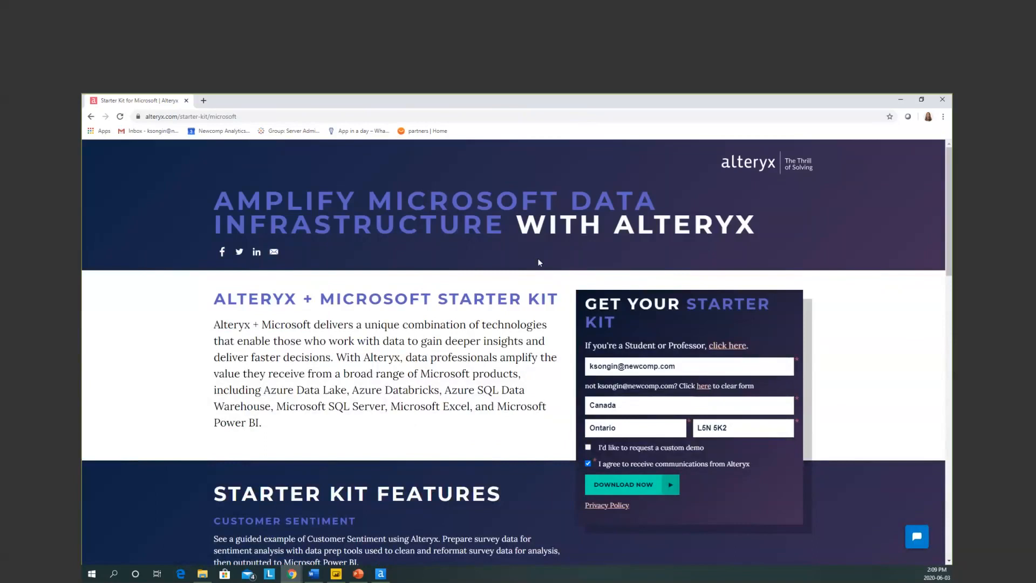
scroll(439, 334, "down", 1)
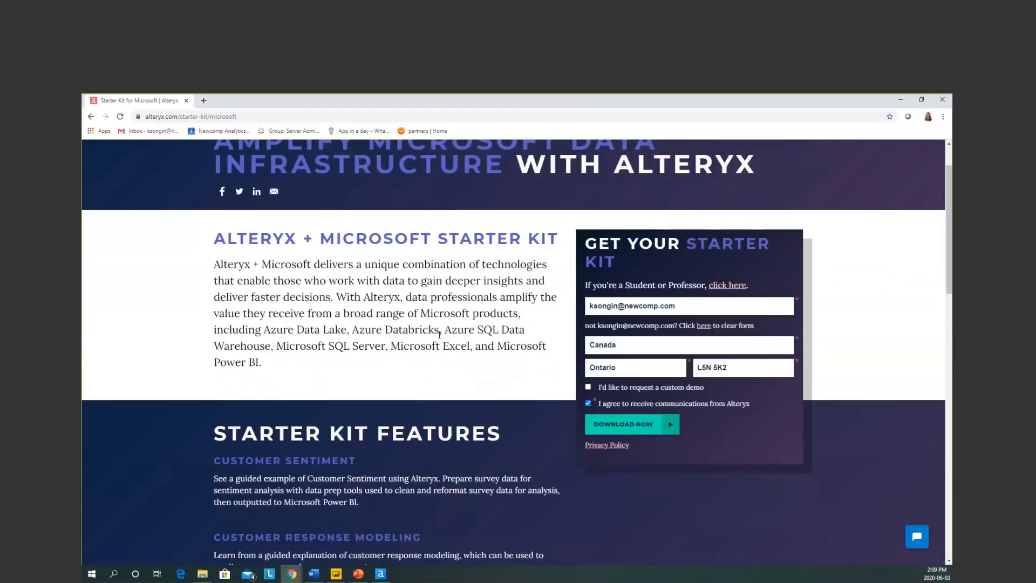
scroll(440, 336, "down", 3)
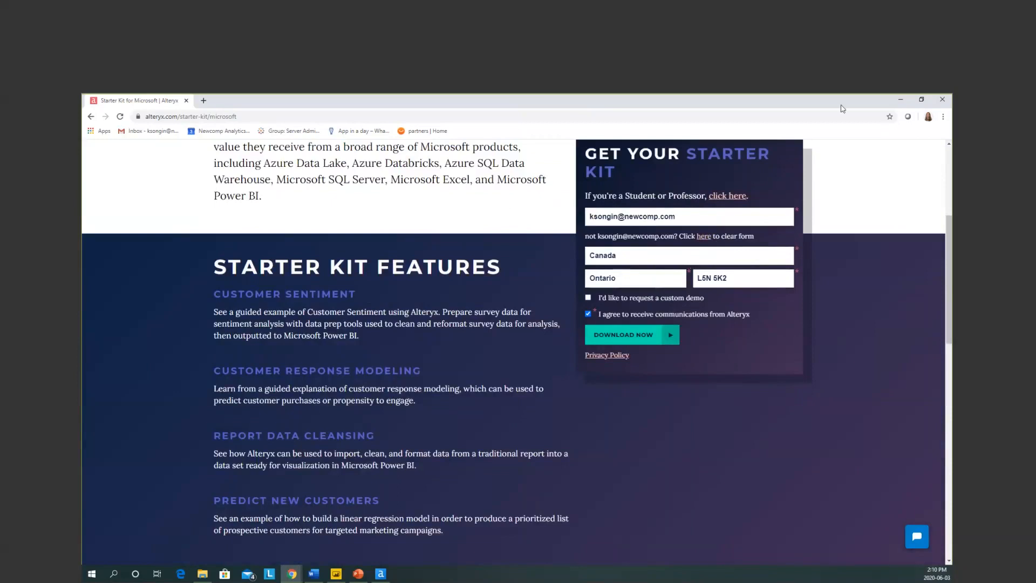
left_click(941, 100)
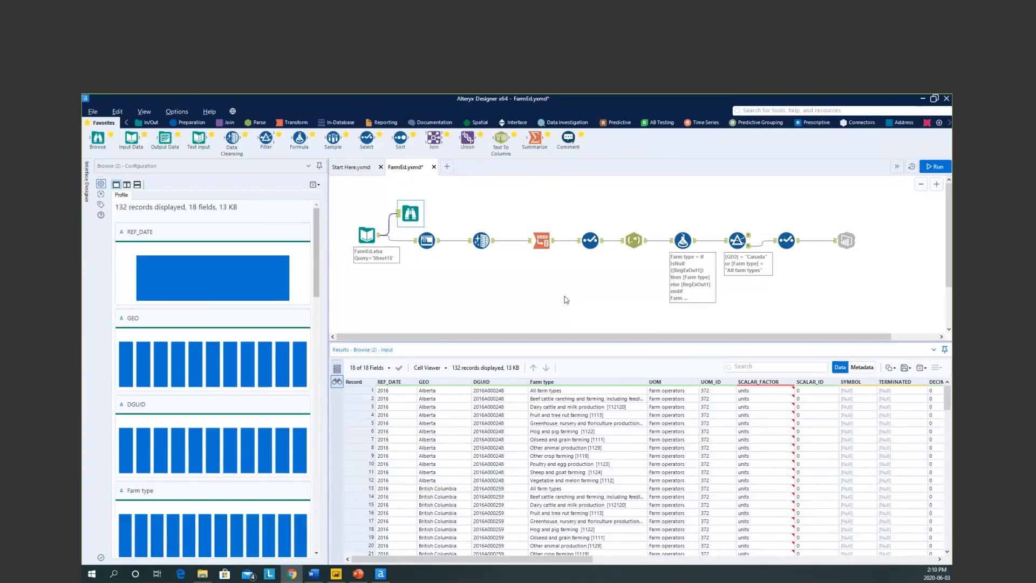
Create a new blank workflow in Alteryx Designer
left_click(448, 167)
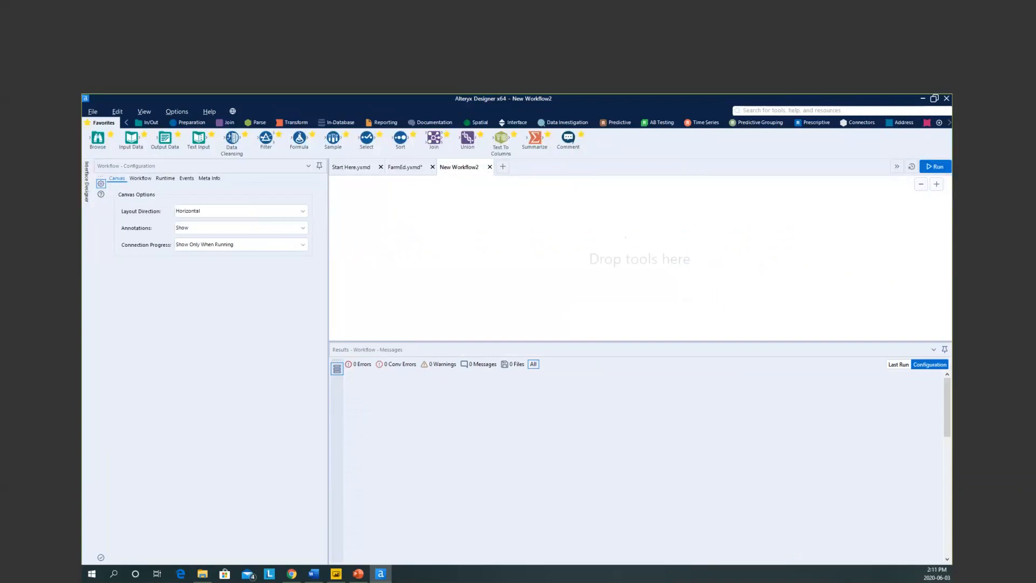
Review the tools available in each category from In/Out and Preparation through Data Investigation and Predictive
left_click_drag(198, 136, 97, 118)
left_click(145, 123)
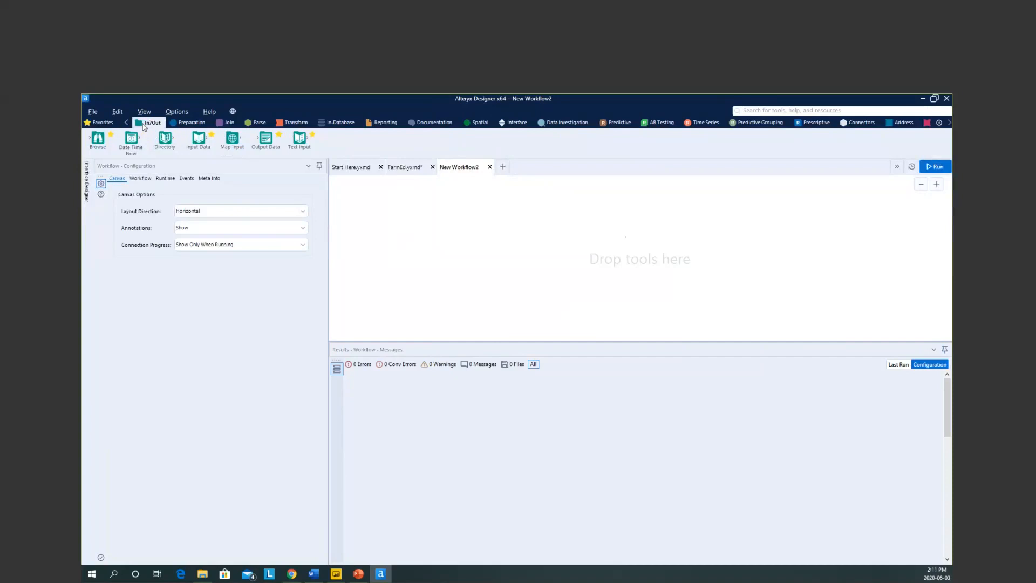
left_click(191, 123)
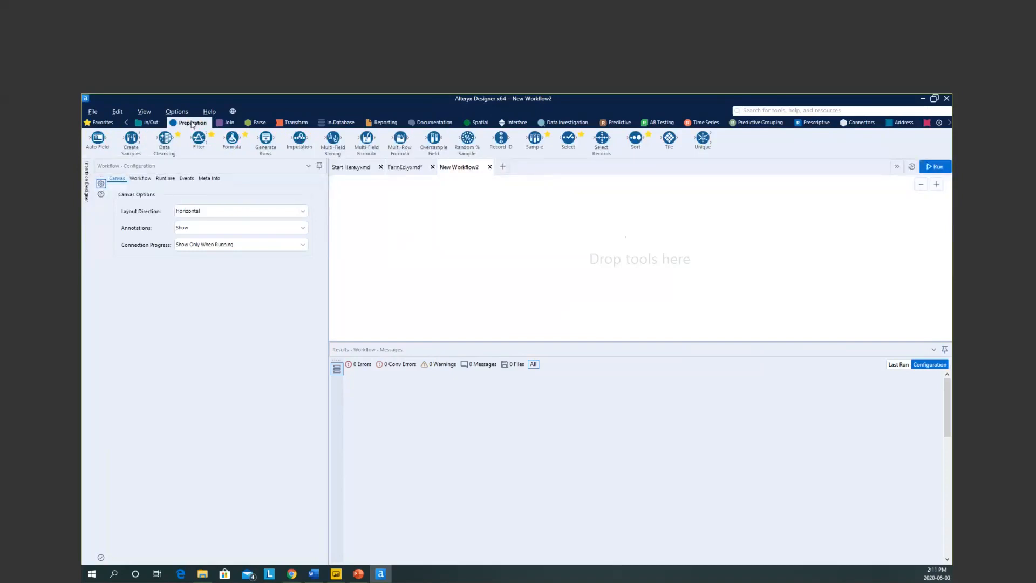
left_click(228, 123)
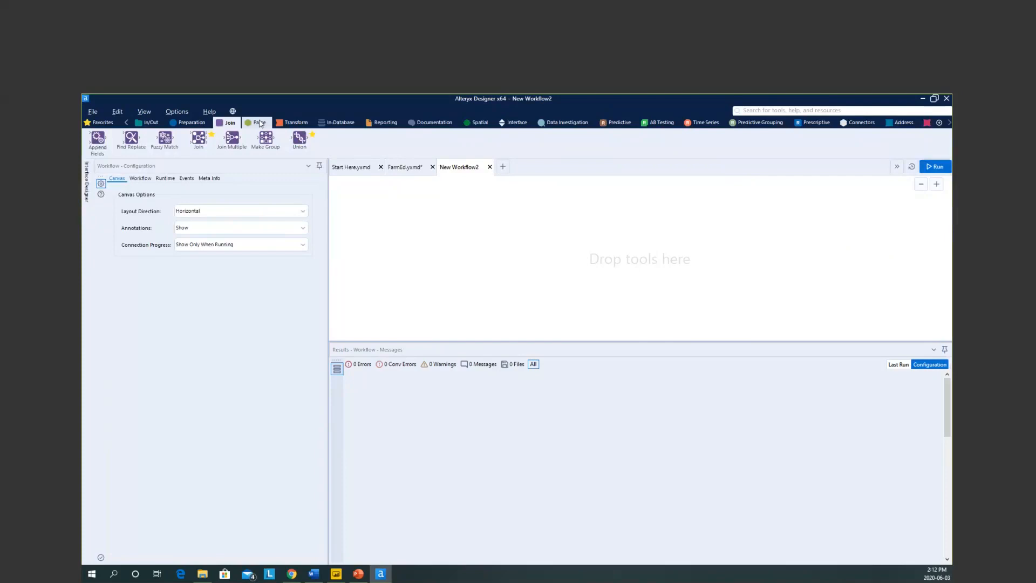
left_click(260, 123)
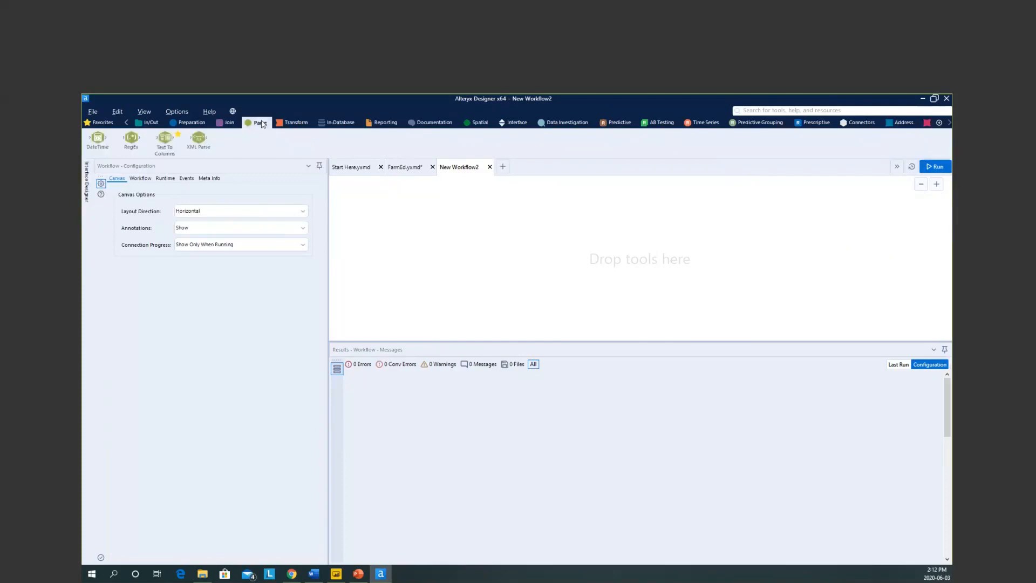
left_click(297, 123)
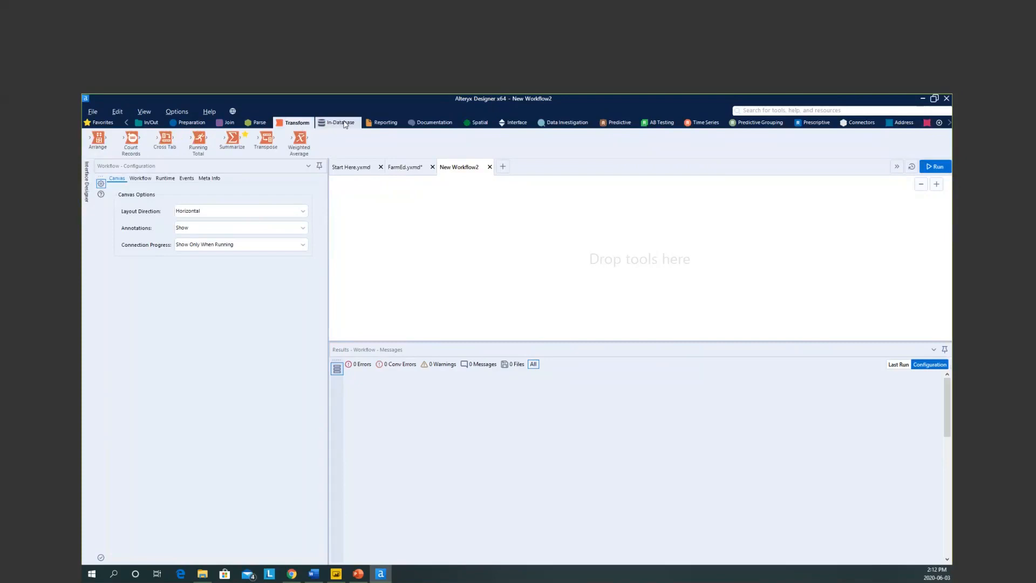
left_click(344, 123)
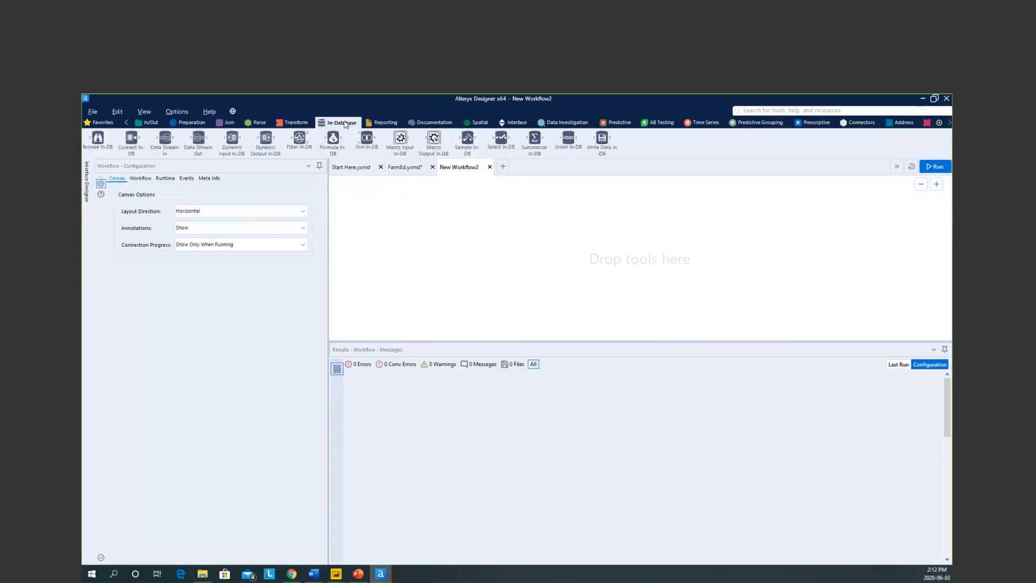
left_click(379, 123)
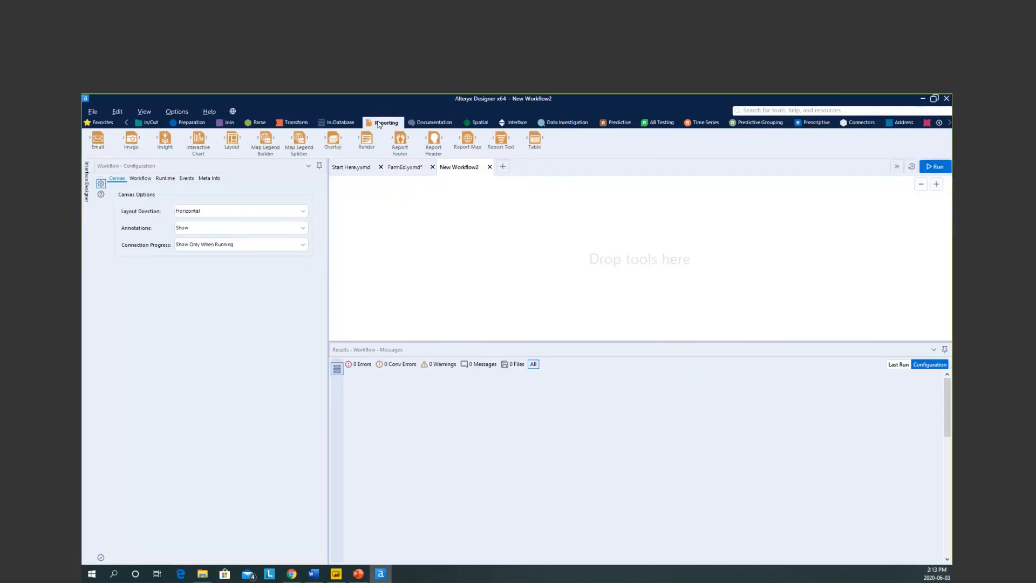
left_click(424, 124)
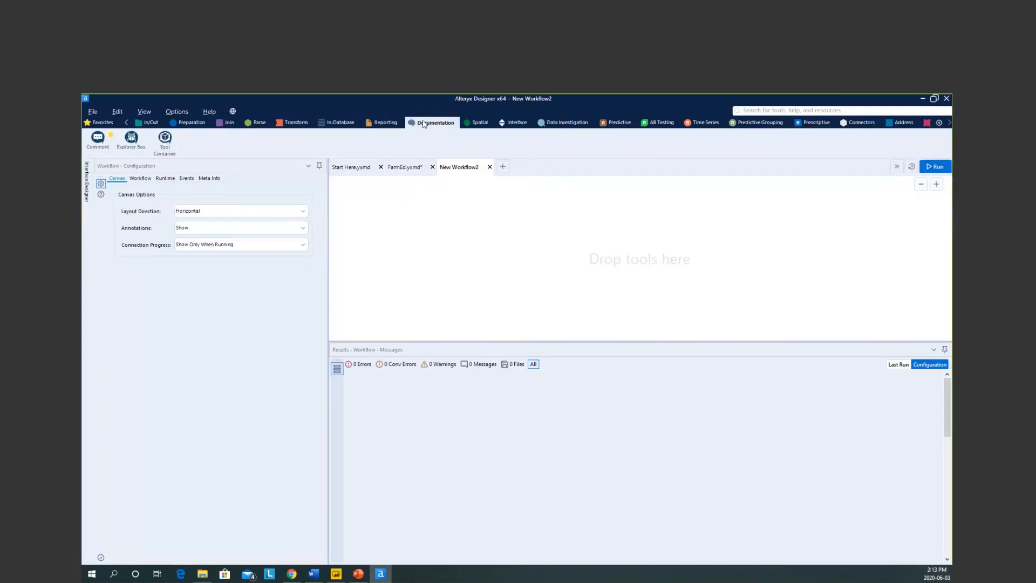
left_click(471, 124)
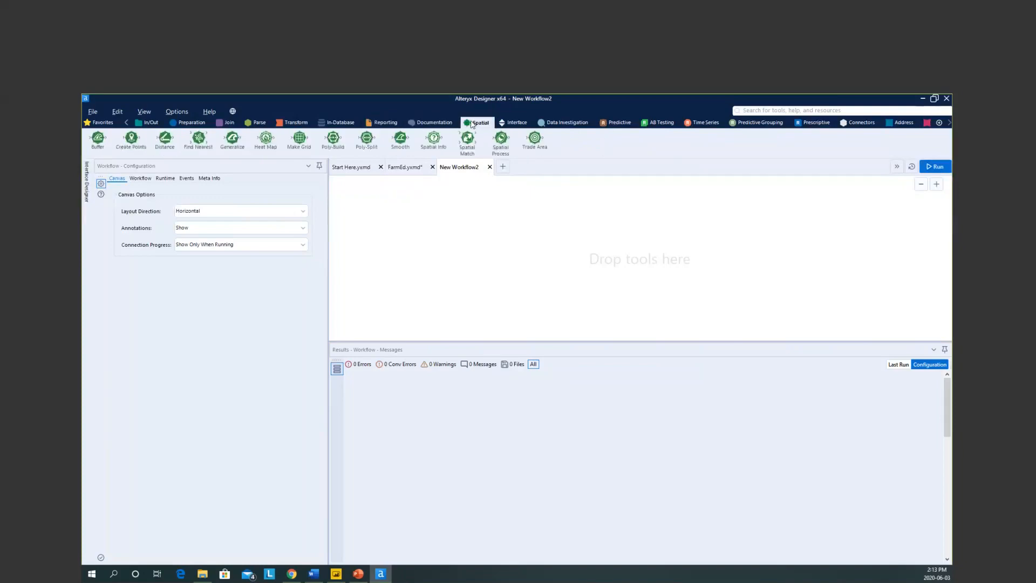
left_click(512, 124)
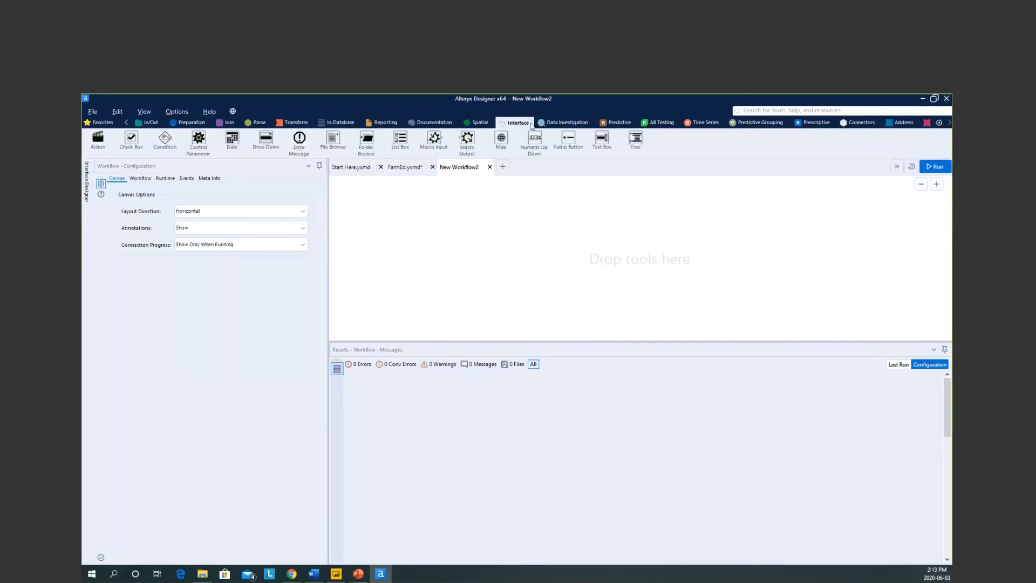
left_click(563, 126)
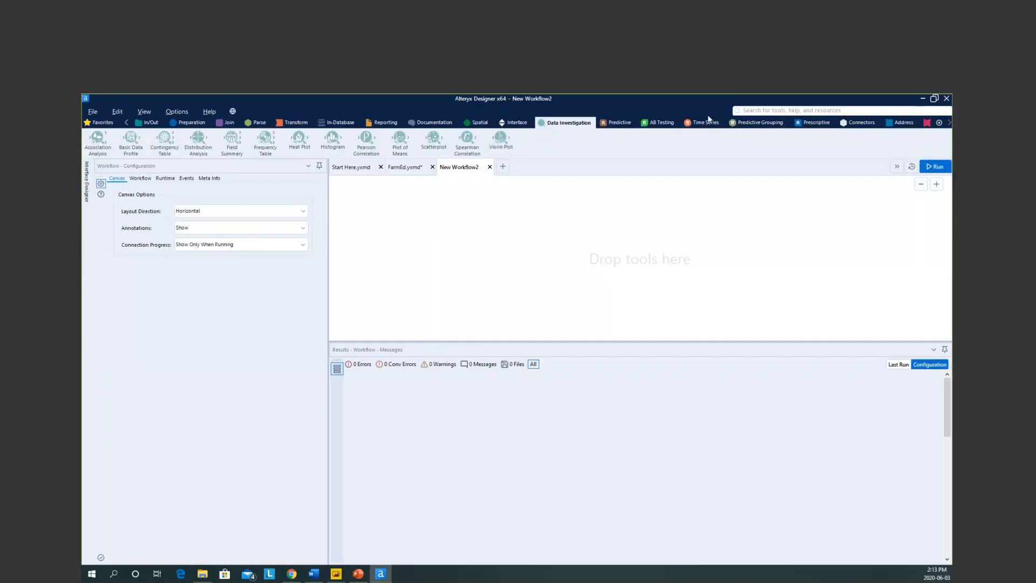
left_click(627, 123)
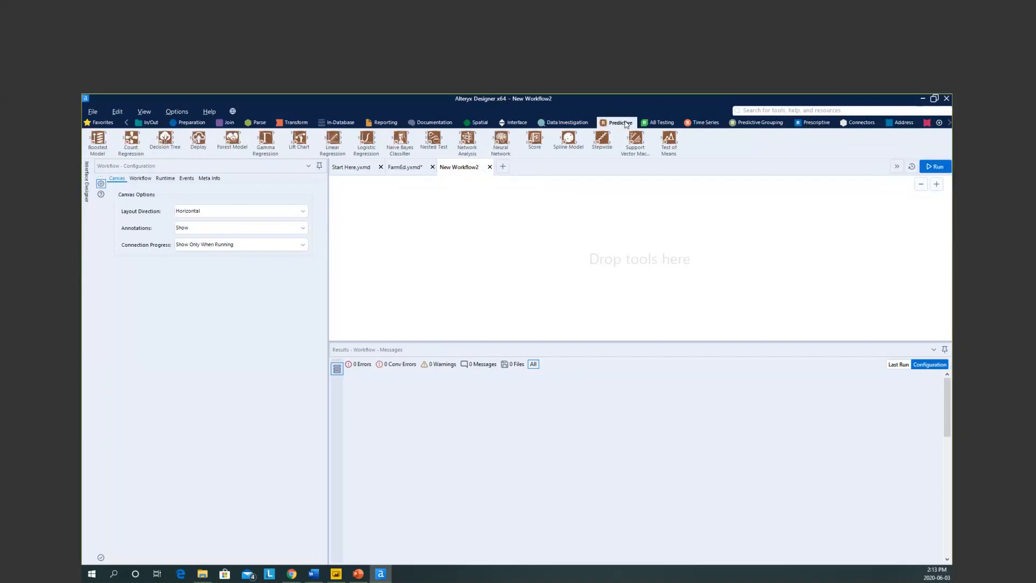
Place an Input Data tool from the In/Out category near the start of the empty workflow canvas
left_click(146, 123)
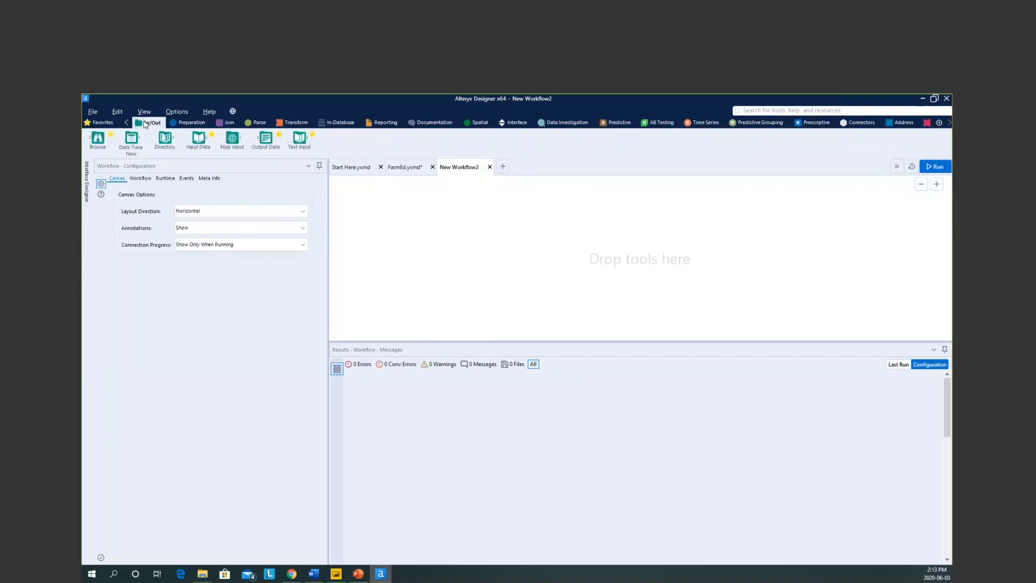
left_click_drag(196, 139, 194, 141)
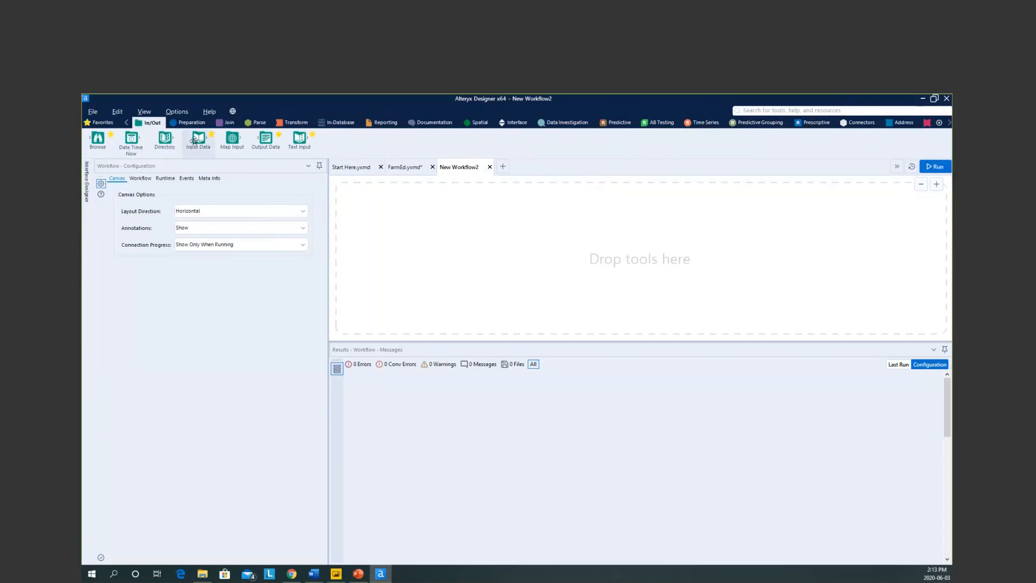
left_click_drag(194, 141, 372, 250)
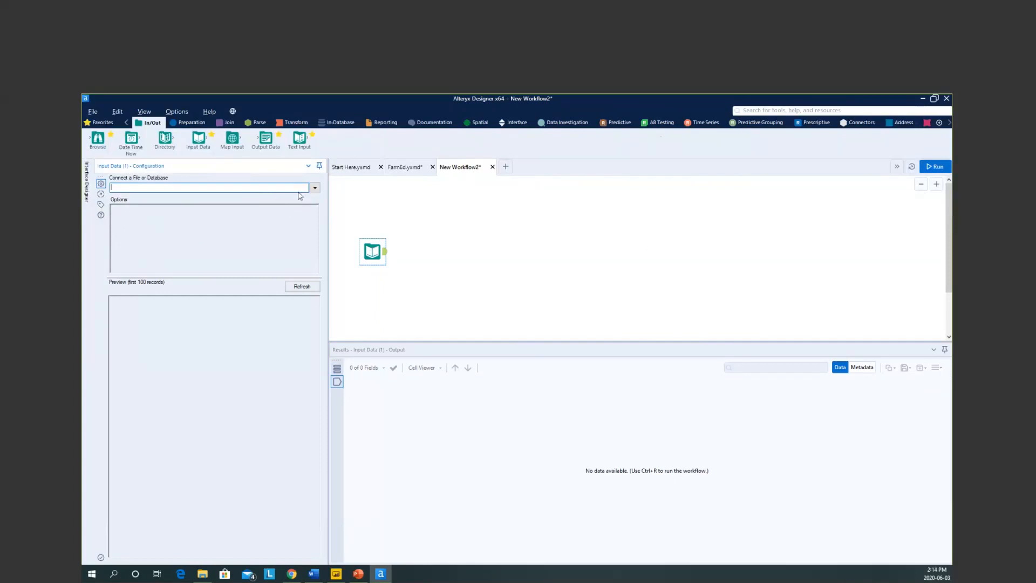
Open the Input Data tool's data connections and review the supported file types and available data sources
left_click(314, 188)
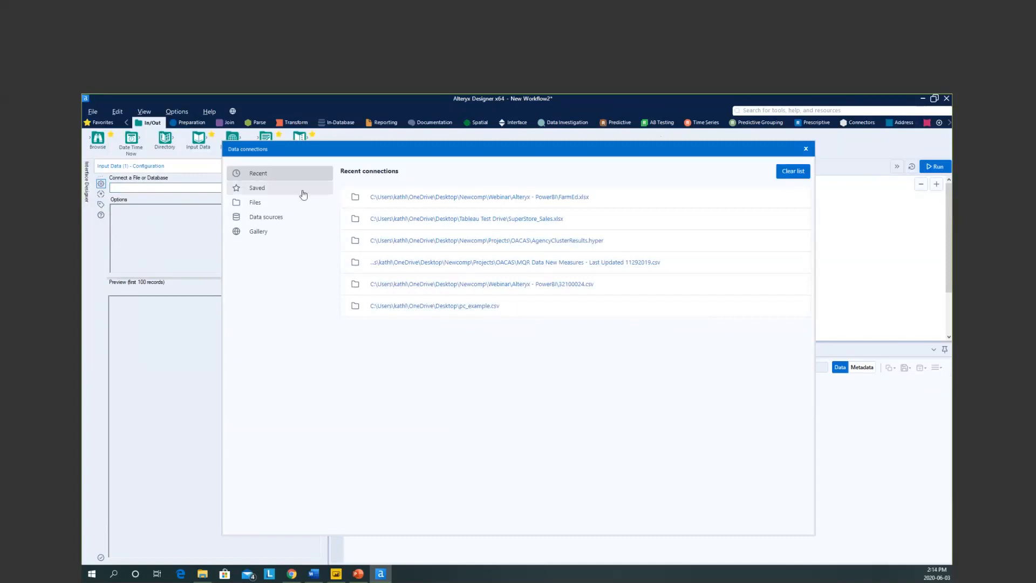
left_click(268, 210)
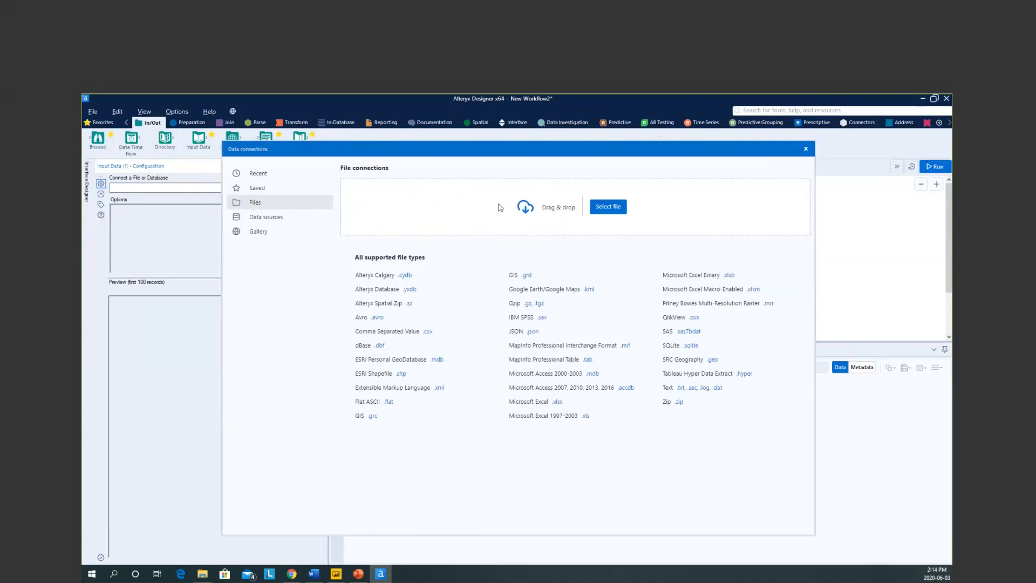
left_click(596, 213)
left_click(309, 218)
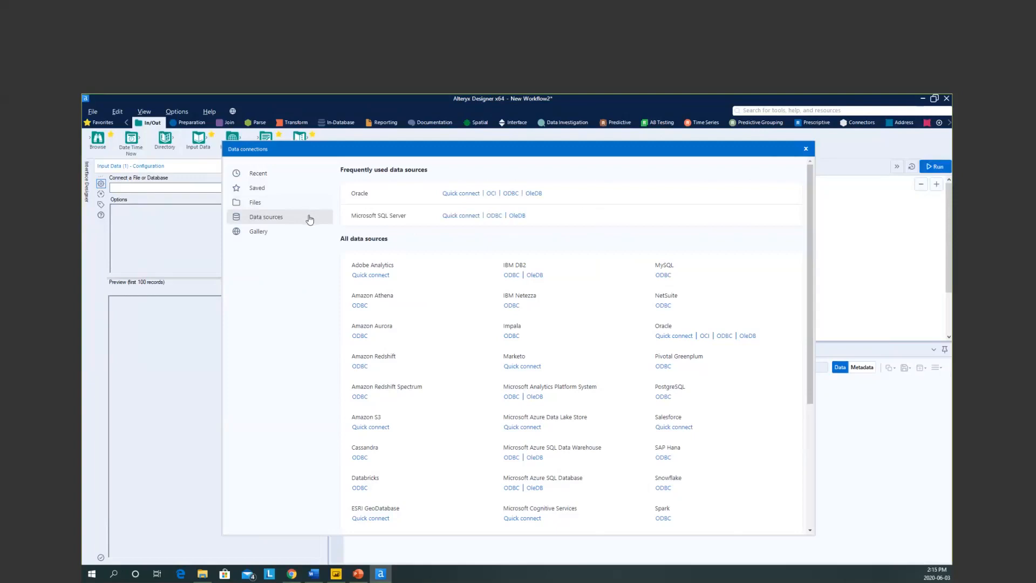
Connect the Input Data tool to Sheet1 of the Excel file FarmEd.xlsx in the Alteryx - PowerBI folder
left_click(312, 210)
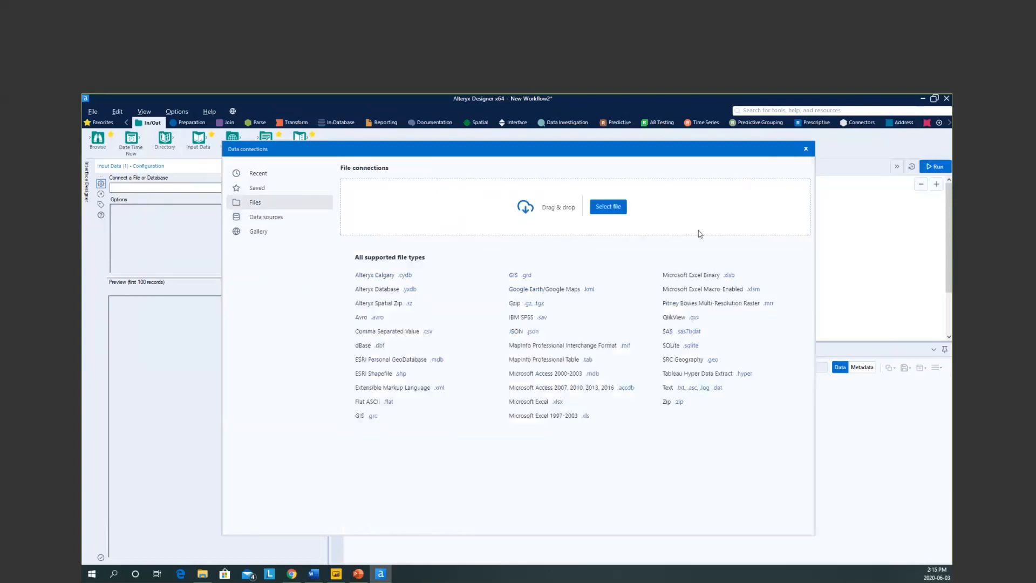
left_click(608, 206)
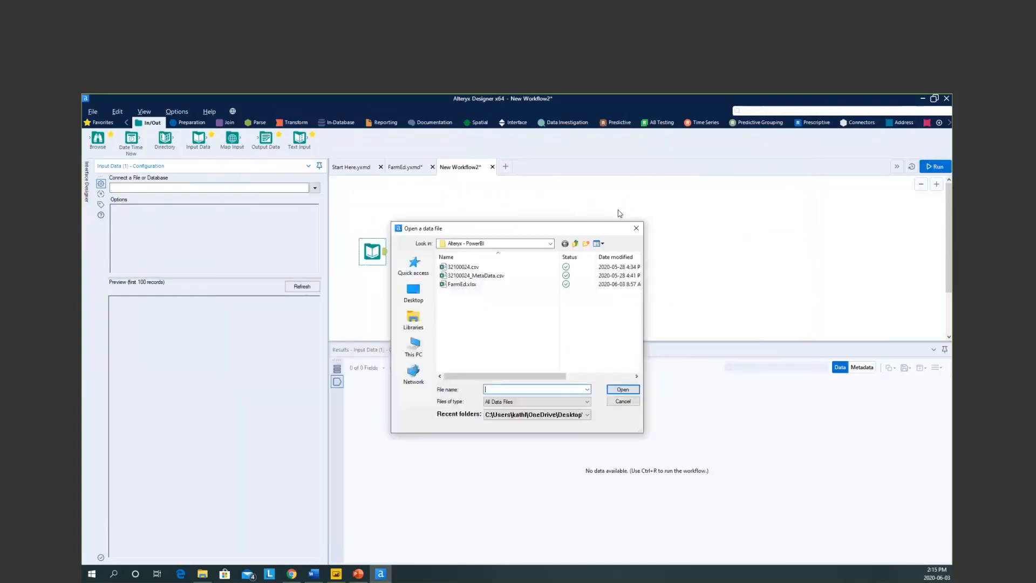
left_click(469, 285)
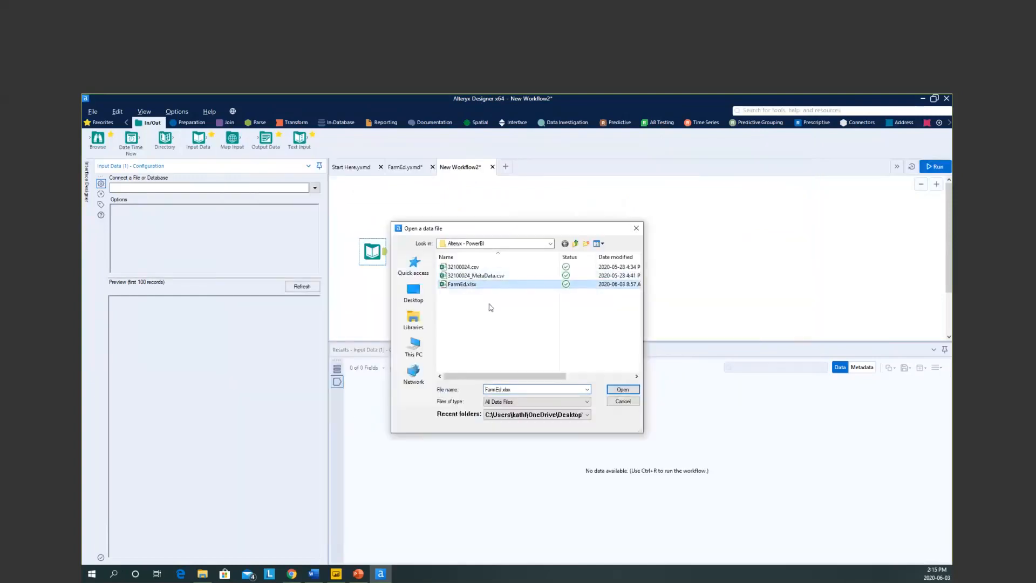
left_click(621, 389)
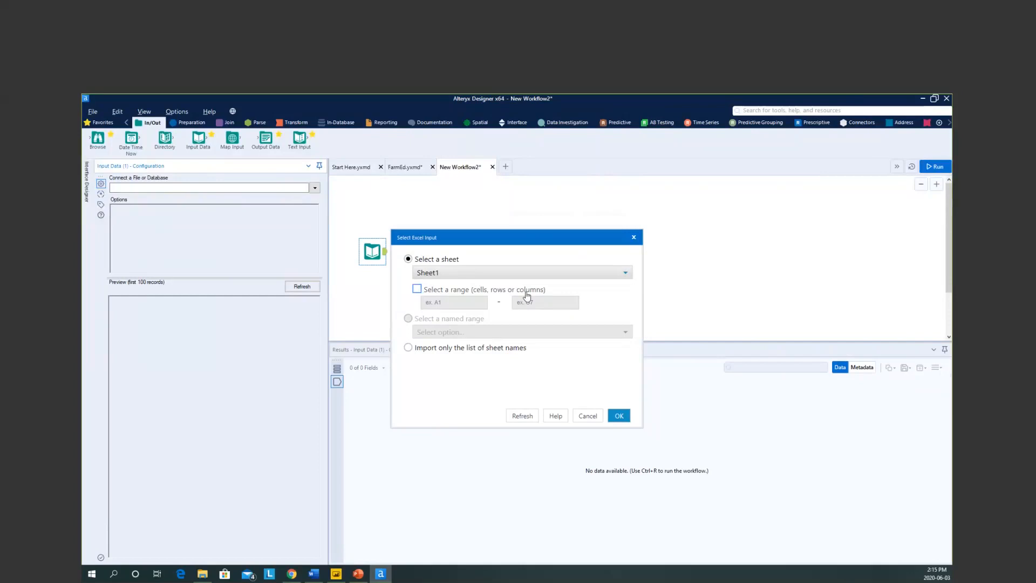
left_click(617, 416)
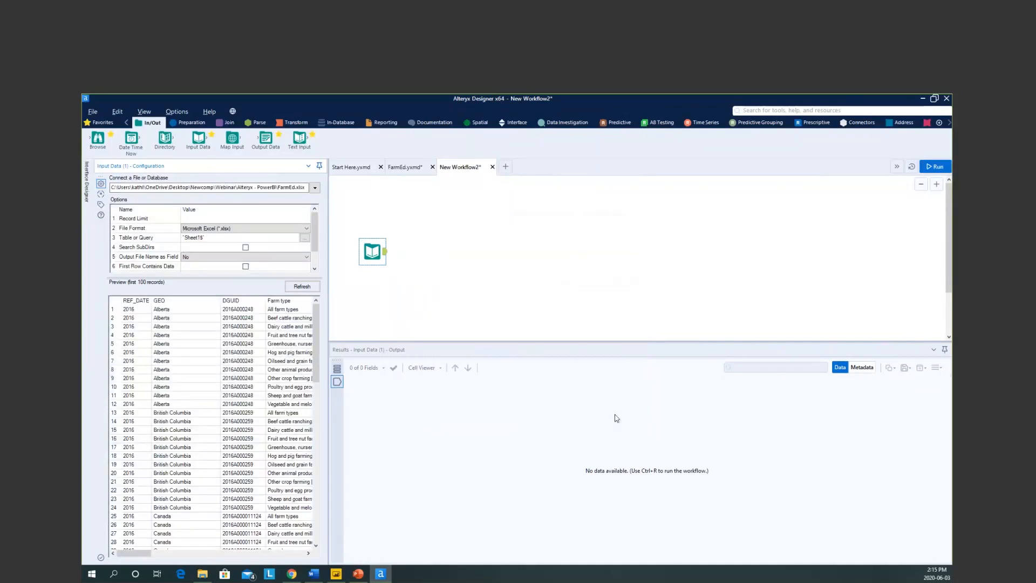
Widen the Input Data configuration area and examine the columns in the FarmEd.xlsx preview
left_click_drag(328, 263, 377, 263)
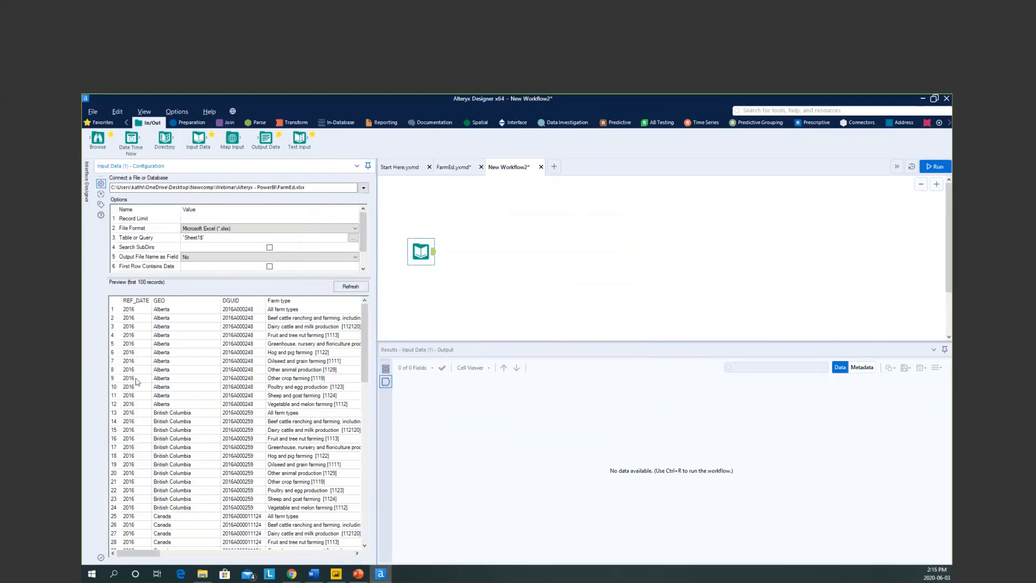
mouse_move(136, 557)
left_mouse_down()
mouse_move(324, 556)
mouse_move(128, 554)
left_mouse_up()
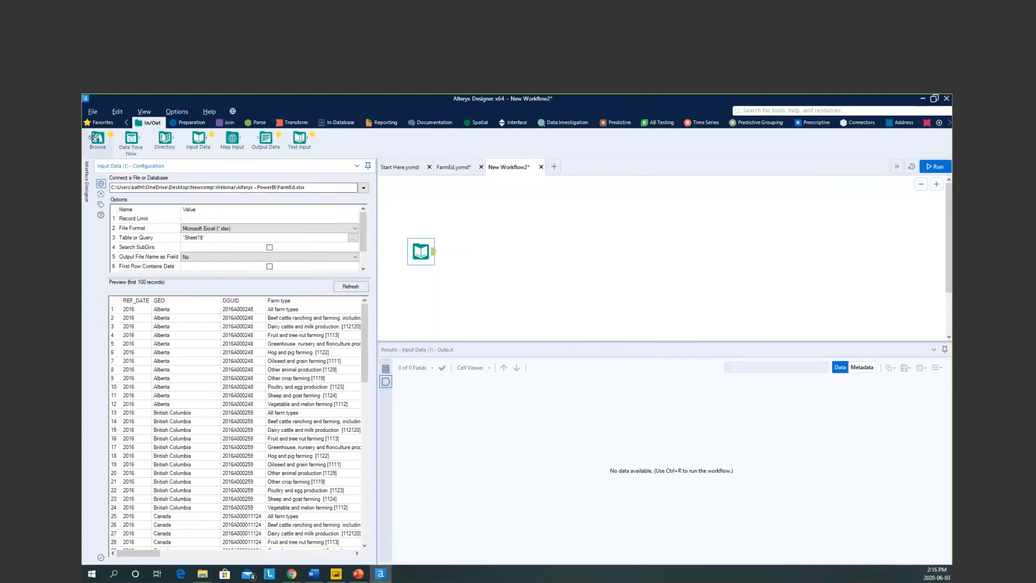
Attach a Browse tool to the Input Data tool's output and run the workflow to display its data profile
left_click_drag(98, 139, 468, 227)
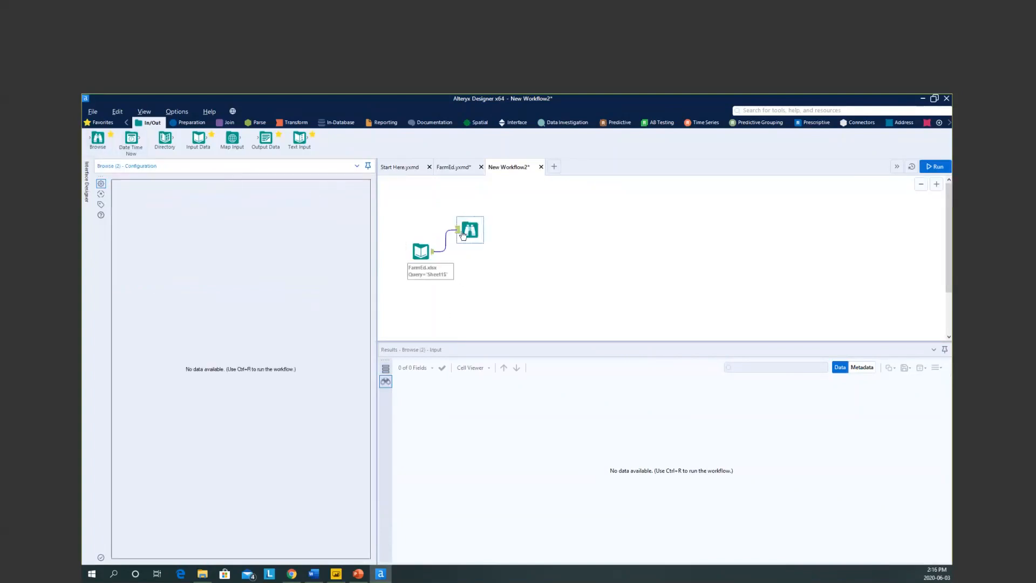
left_click(934, 166)
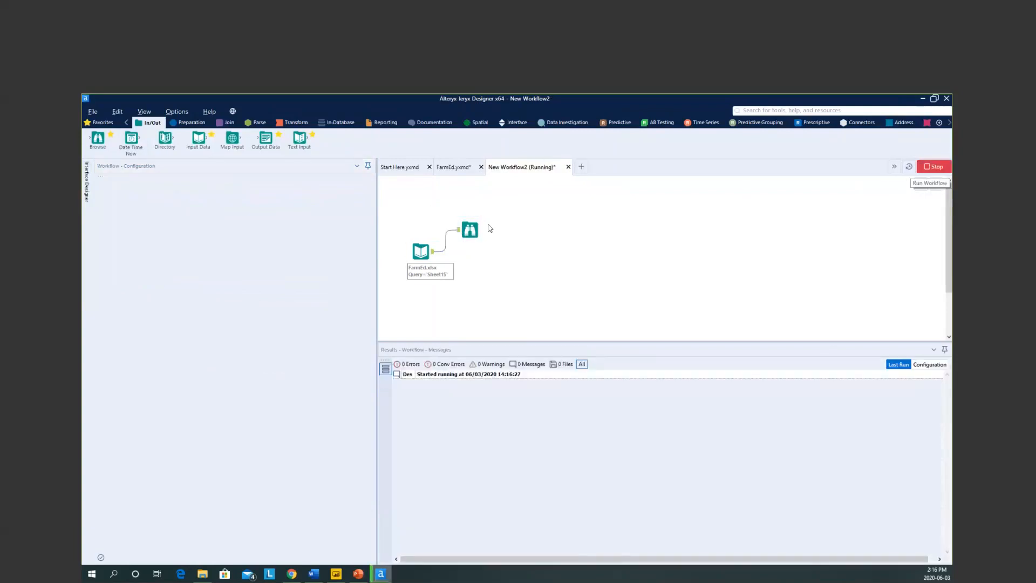
left_click(471, 228)
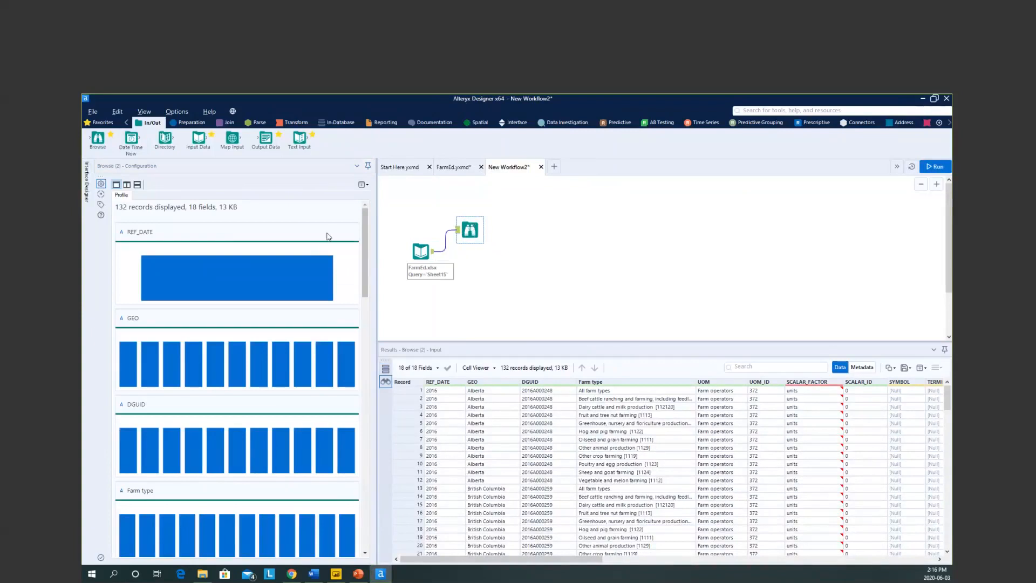
Examine the Browse tool's field profiles, from REF_DATE through the educational attainment fields, for data quality problems
scroll(328, 236, "down", 3)
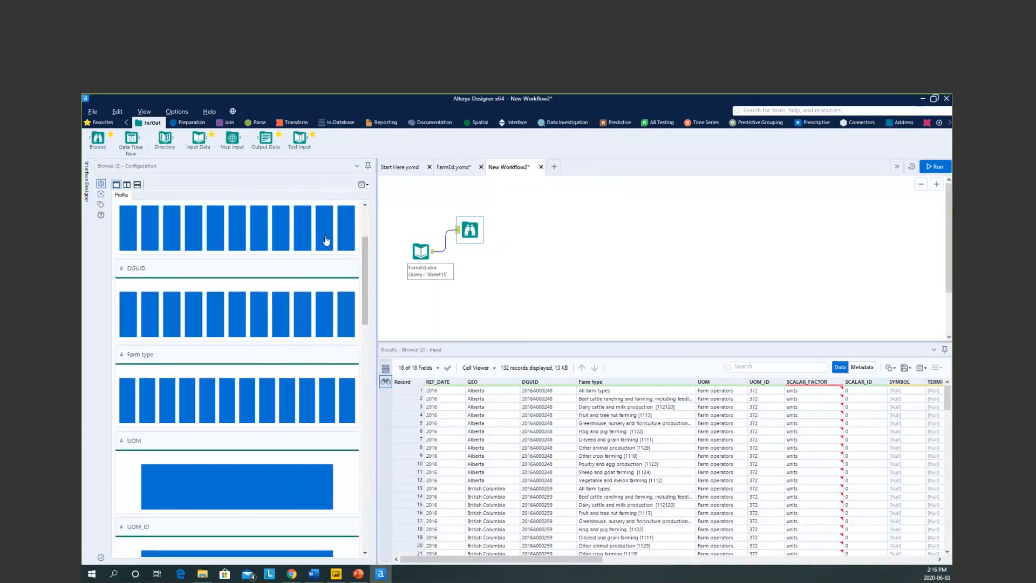
scroll(270, 321, "down", 3)
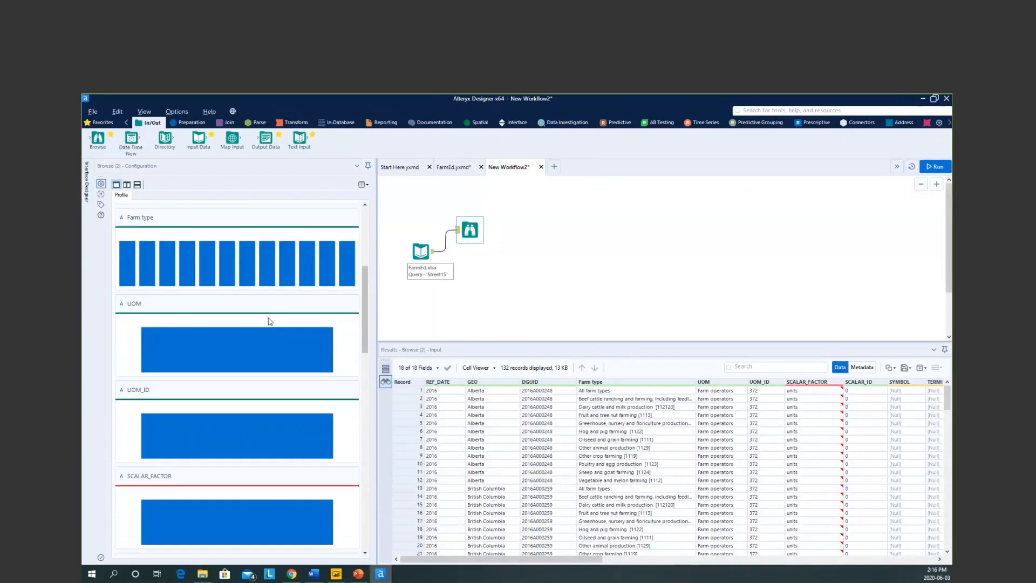
scroll(269, 321, "down", 4)
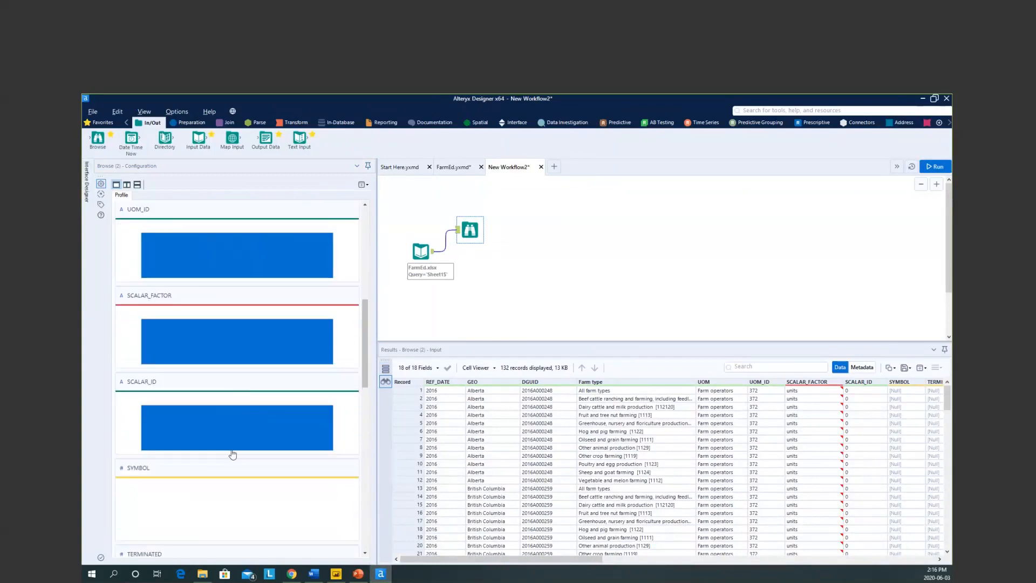
scroll(233, 448, "down", 4)
scroll(232, 445, "up", 10)
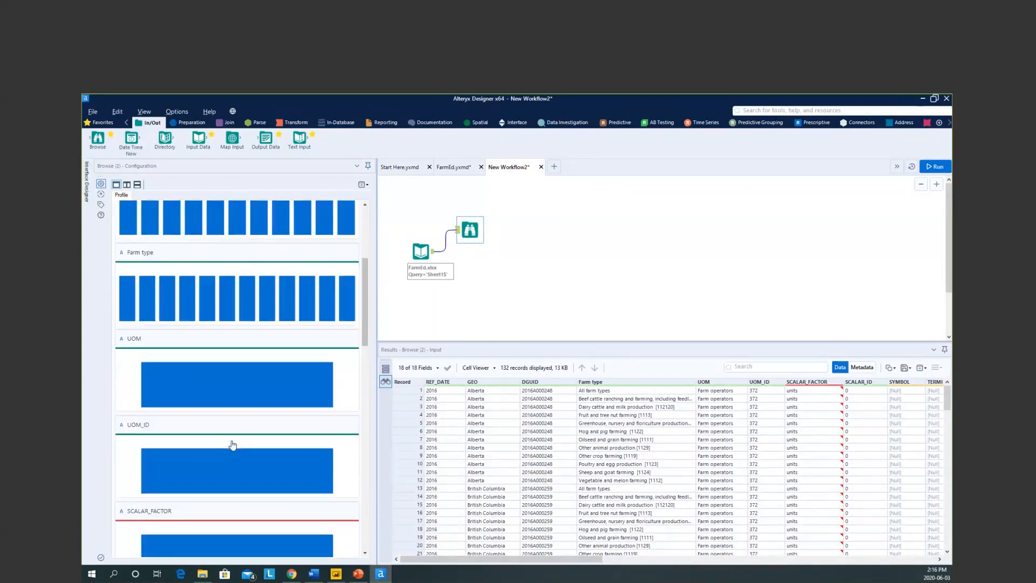
scroll(189, 314, "down", 4)
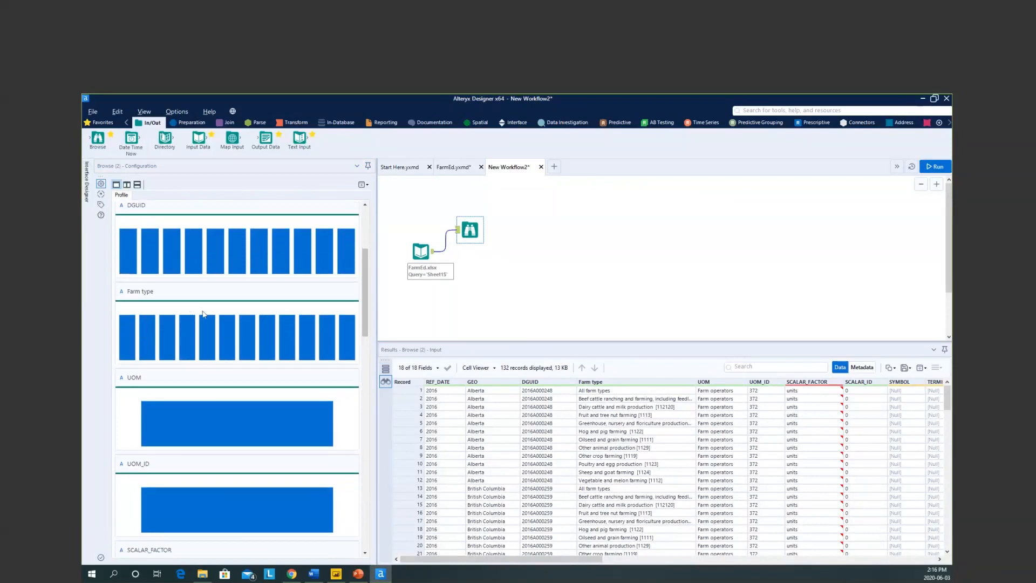
scroll(164, 385, "down", 8)
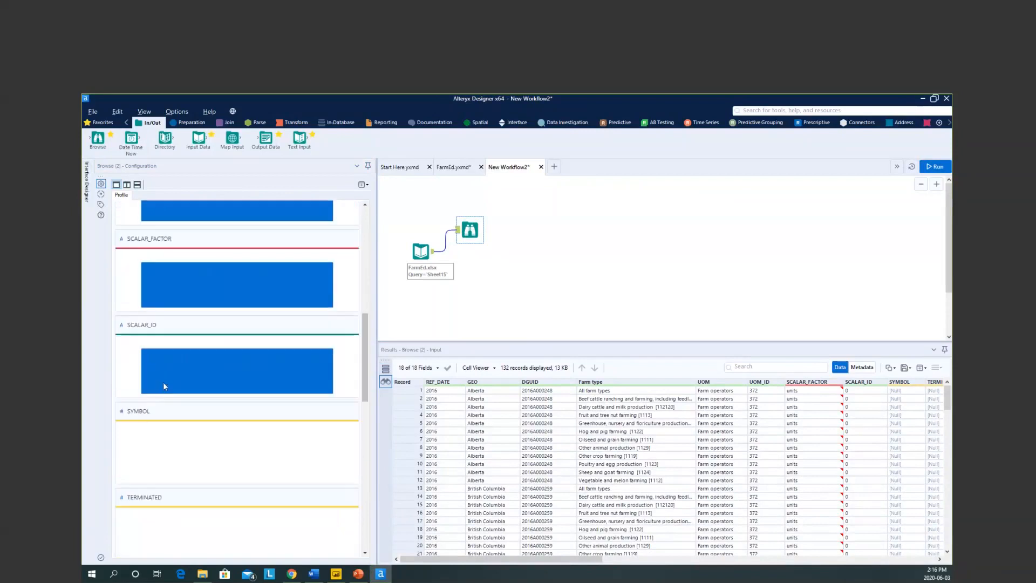
scroll(164, 386, "down", 1)
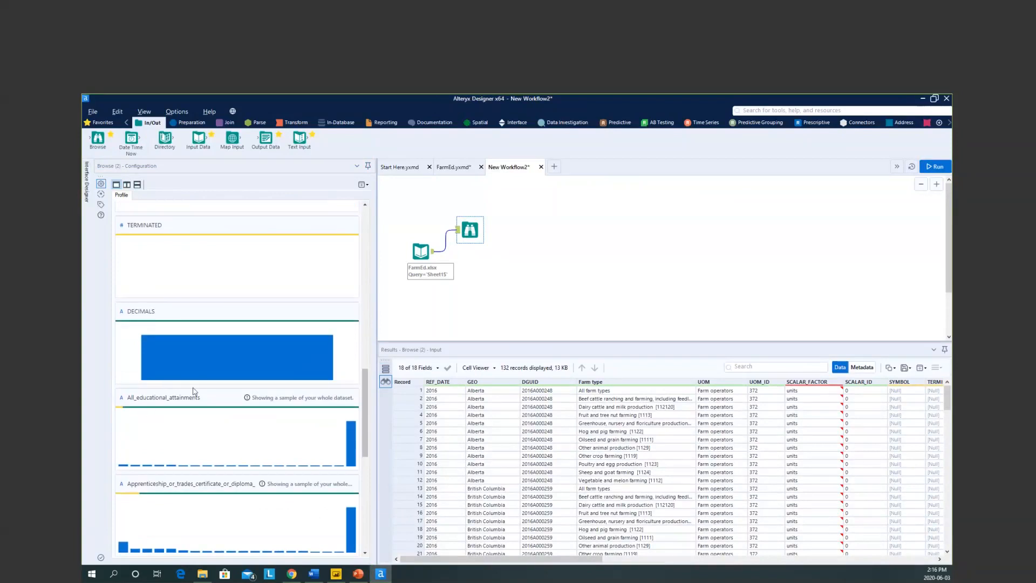
scroll(193, 391, "up", 7)
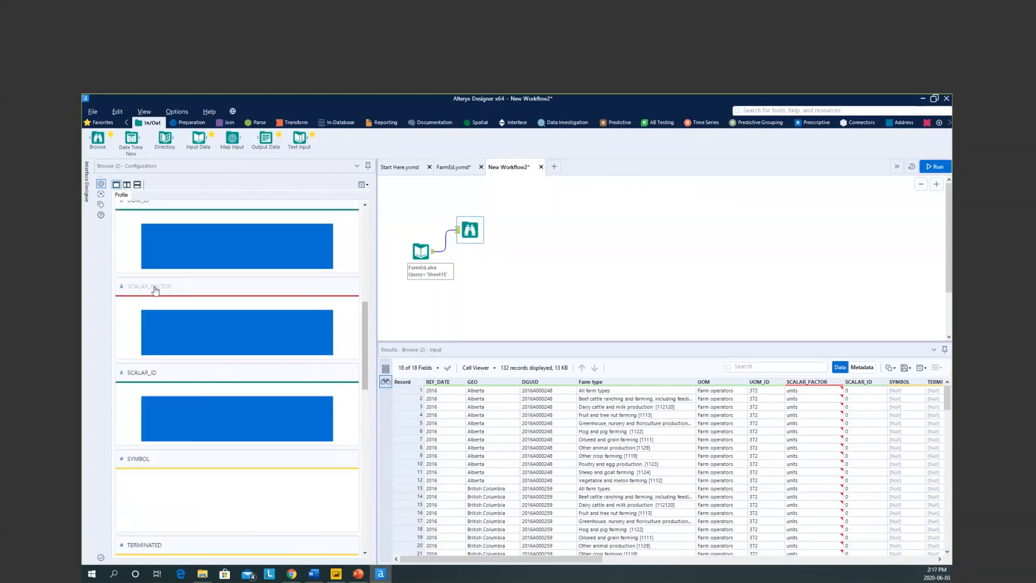
Open the detailed profile of the SCALAR_FACTOR field and check its summary, whitespace statistics and column quality
left_click(135, 290)
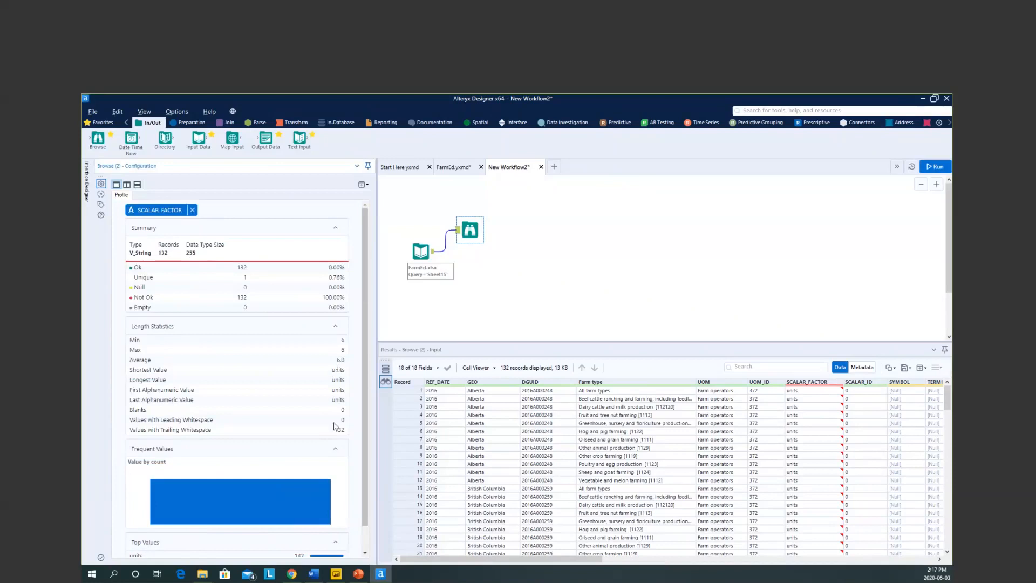
scroll(335, 426, "down", 1)
scroll(324, 421, "up", 1)
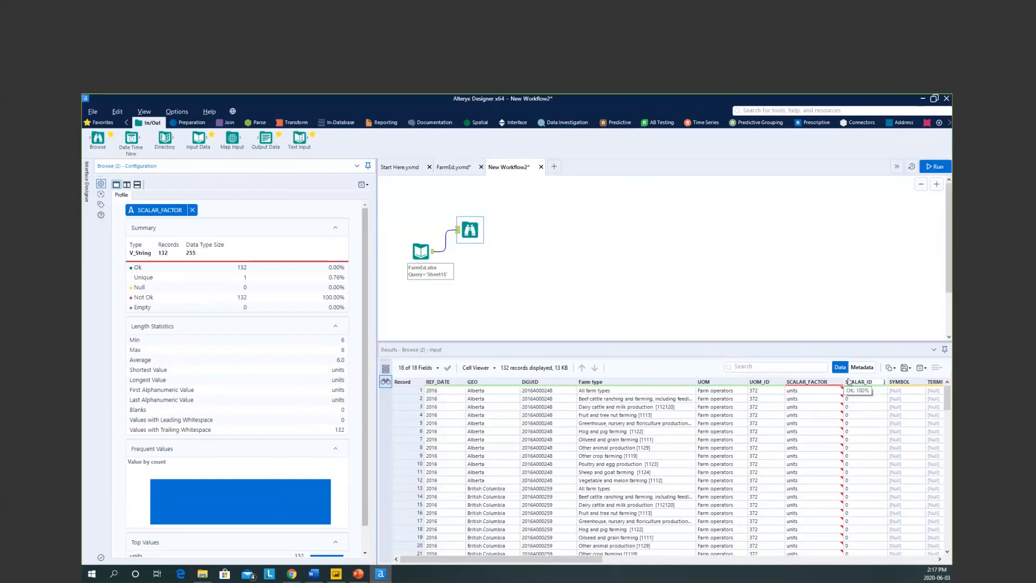
mouse_move(843, 391)
Open the example workflow for the Data Cleansing tool, review its sample configurations and close it
left_click(175, 124)
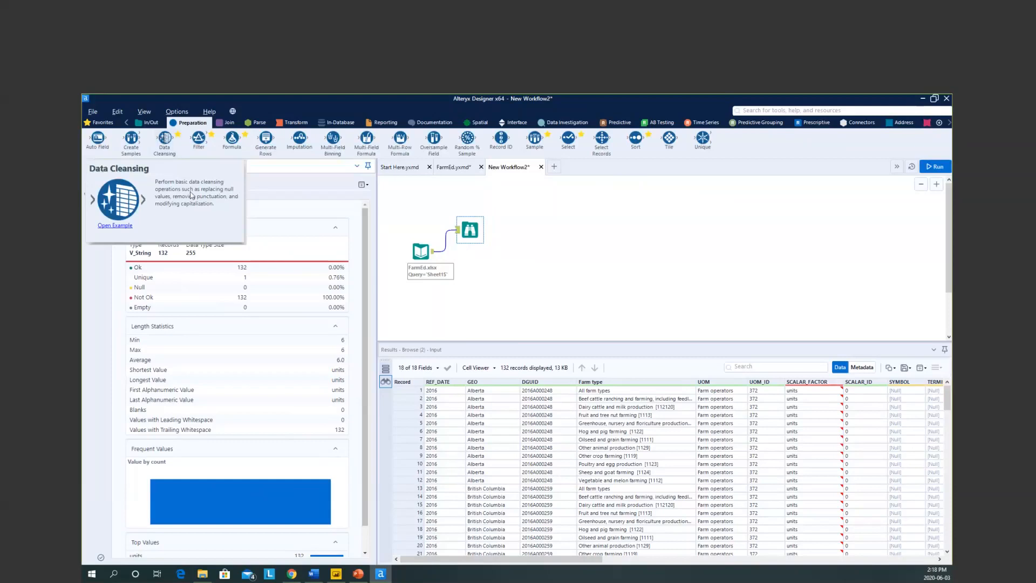
left_click(120, 230)
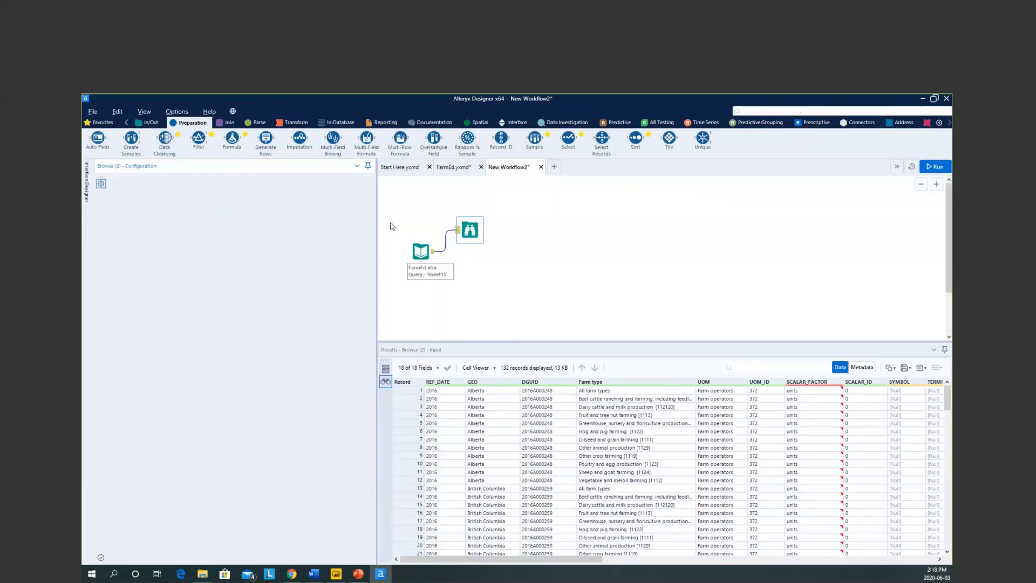
scroll(646, 259, "down", 1)
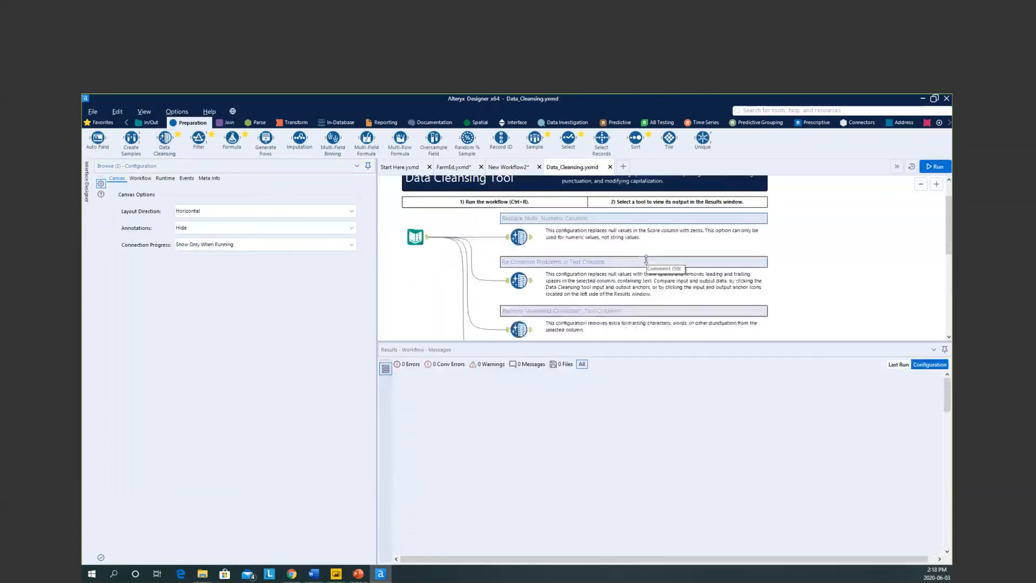
scroll(646, 259, "down", 1)
scroll(626, 262, "down", 2)
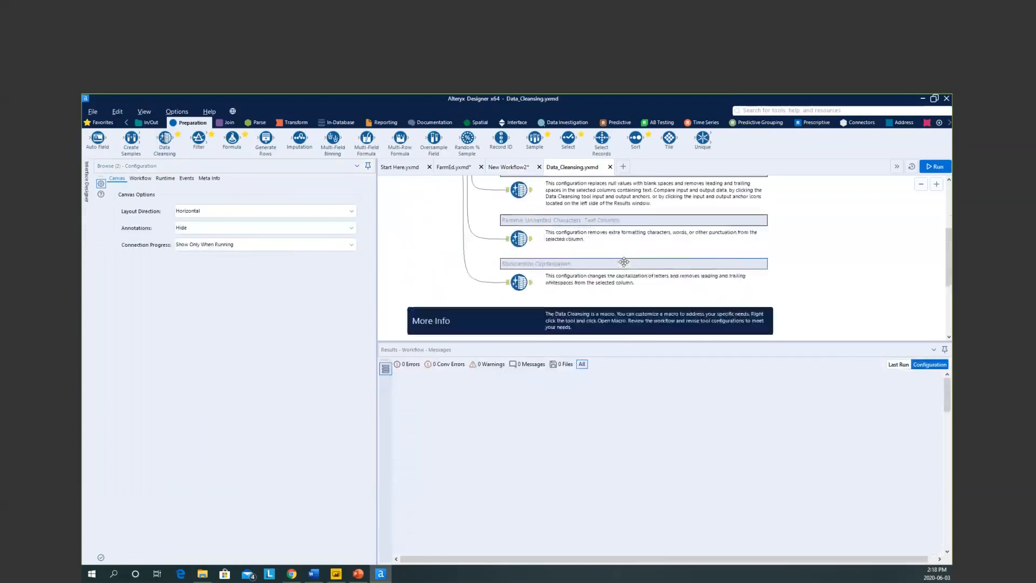
scroll(624, 262, "down", 1)
scroll(623, 262, "up", 5)
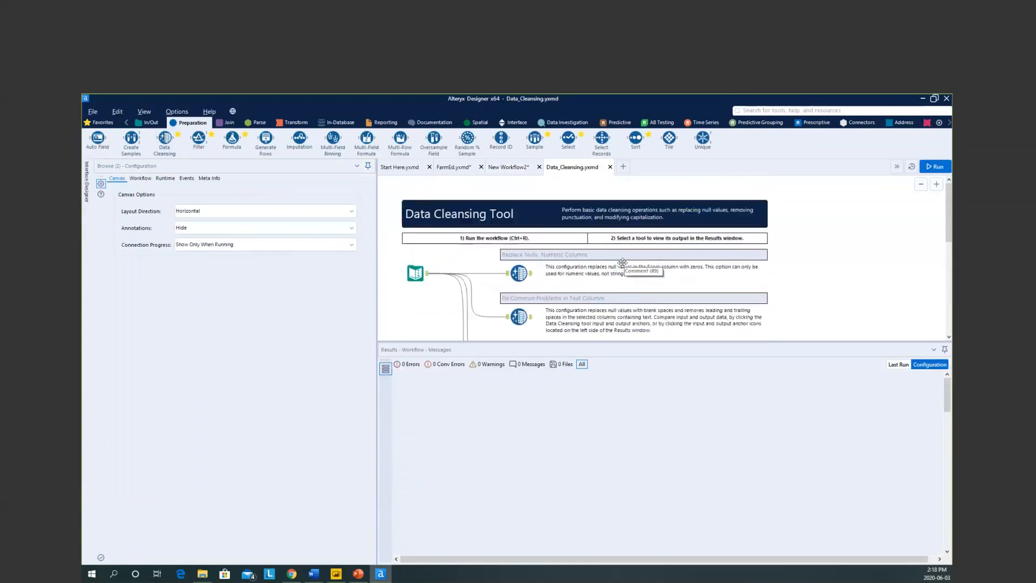
left_click(610, 167)
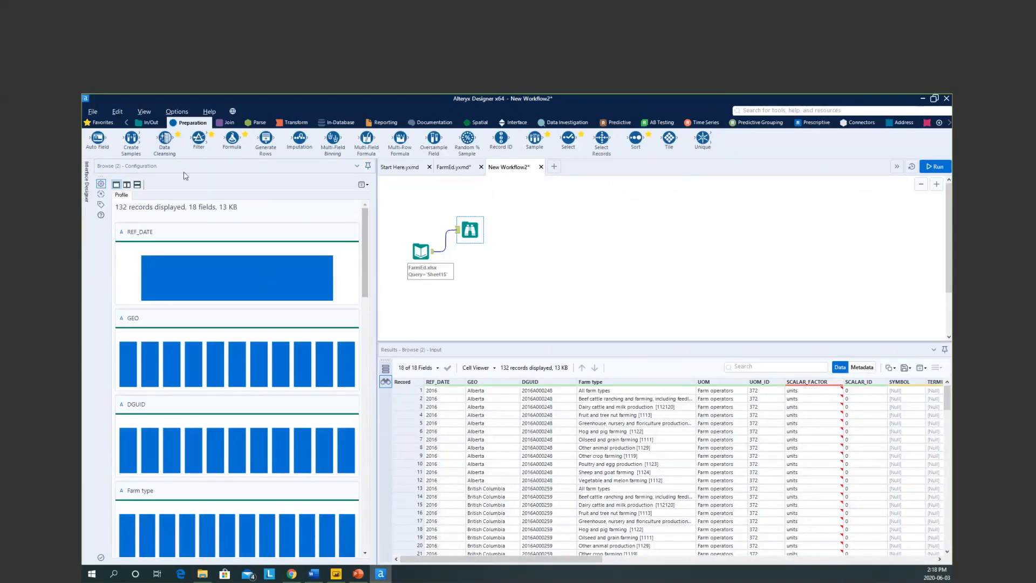
Place a Data Cleansing tool below the Browse tool, connected to the Input Data tool's output
left_click_drag(160, 137, 478, 272)
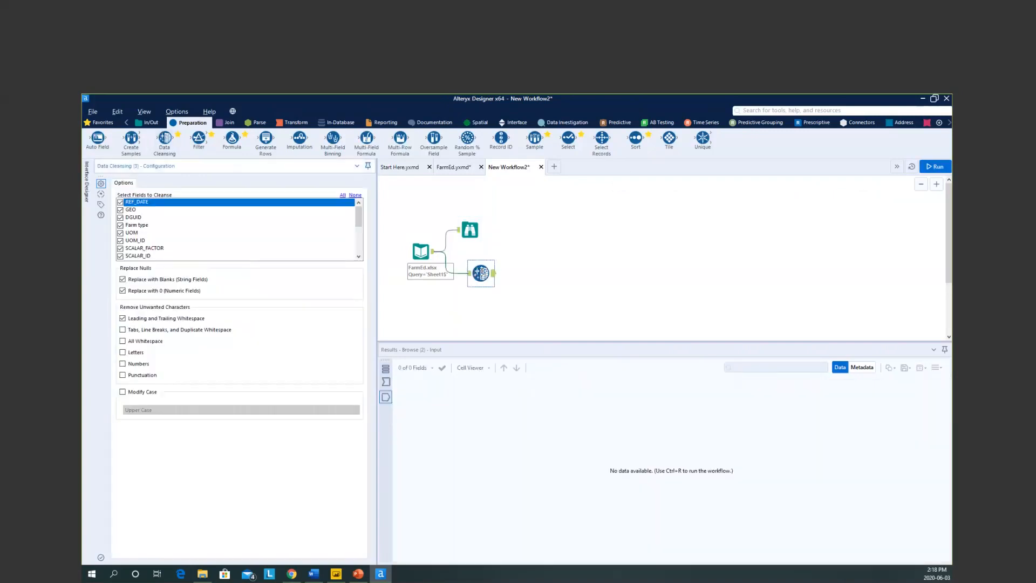
scroll(486, 281, "up", 1)
scroll(497, 279, "up", 1)
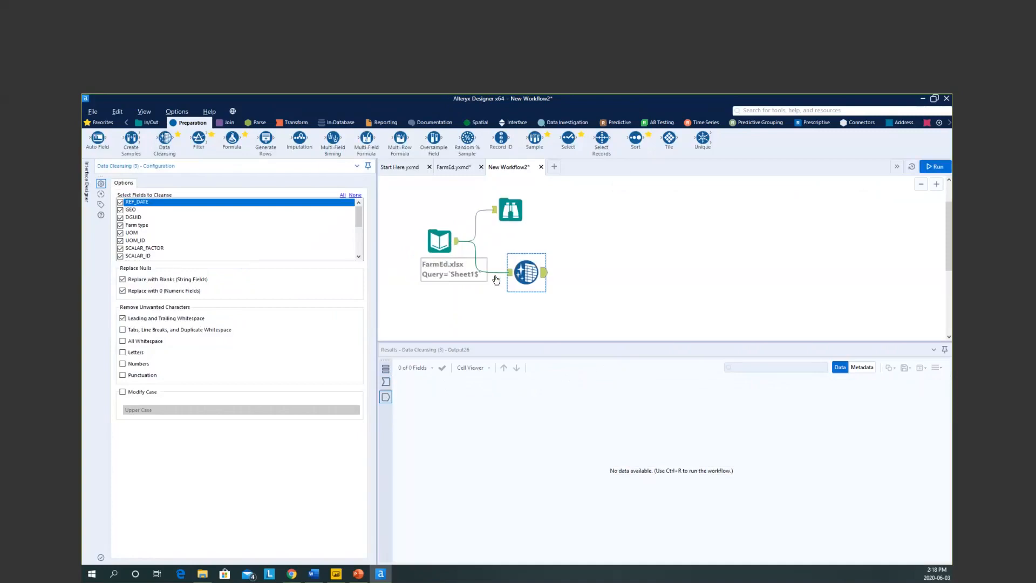
left_click_drag(411, 183, 544, 305)
key("ctrl+r")
left_click(556, 287)
left_click(527, 287)
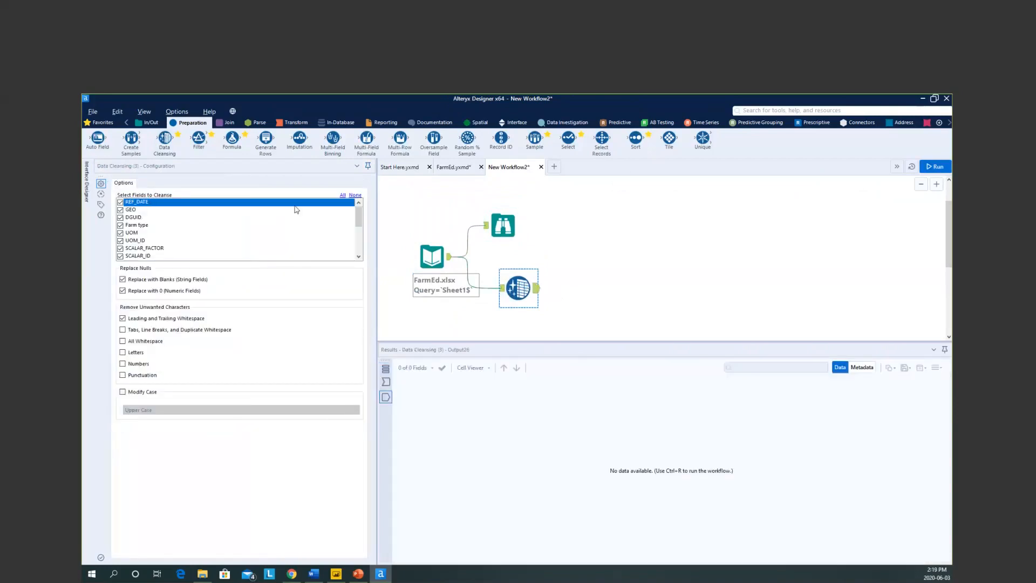
Limit the fields to cleanse to SCALAR_FACTOR only and display the Data Cleansing tool's incoming data
left_click(356, 197)
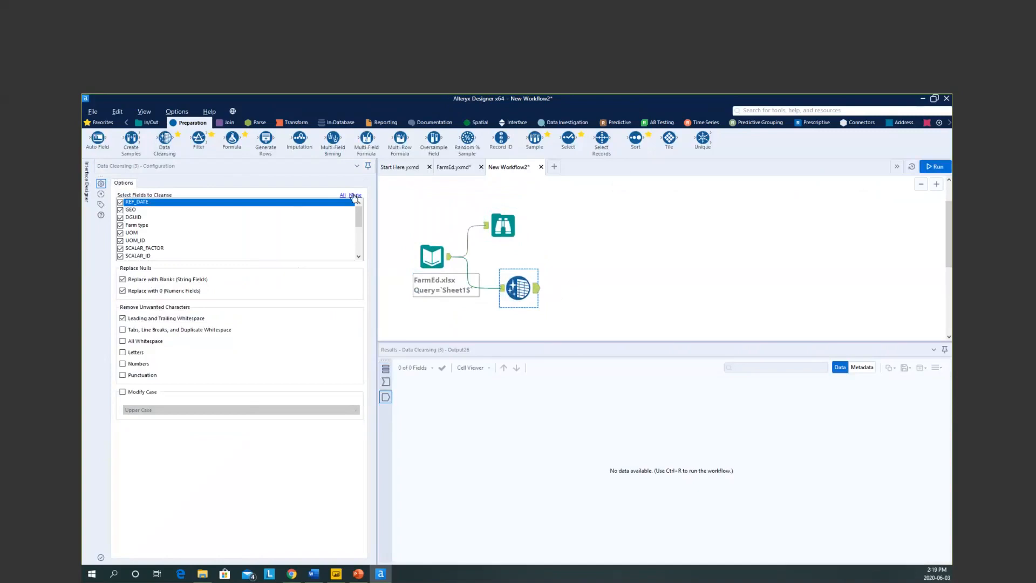
left_click(120, 248)
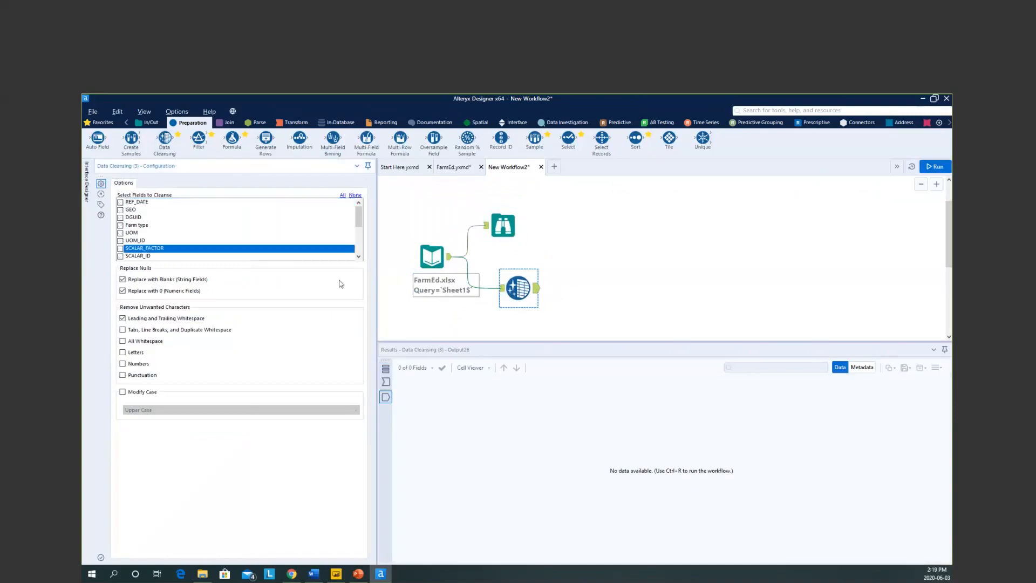
left_click(501, 292)
left_click(515, 289)
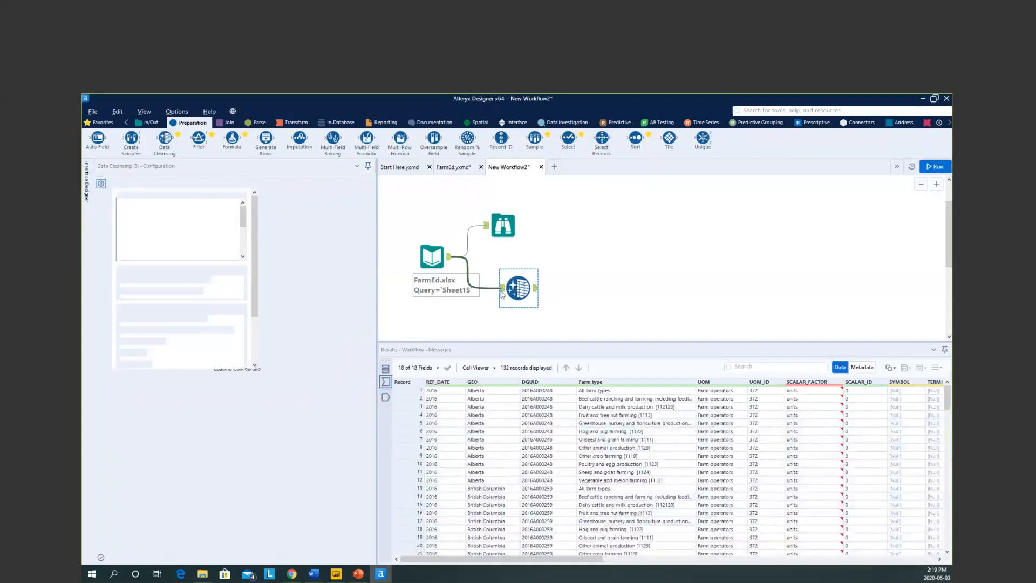
Examine the incoming education columns for nulls and review the full list of fields available for cleansing
scroll(215, 232, "down", 1)
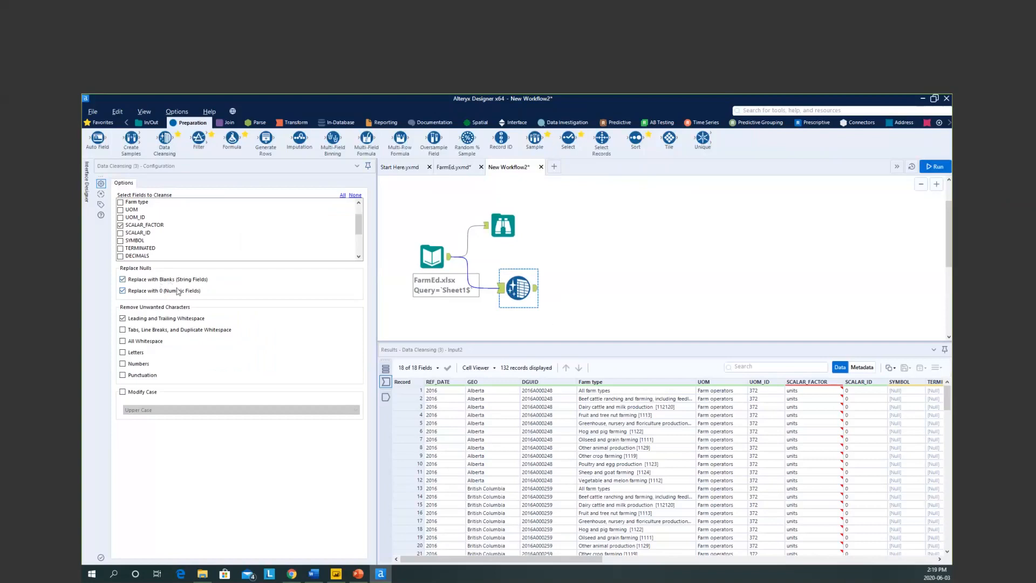
left_click_drag(548, 561, 766, 564)
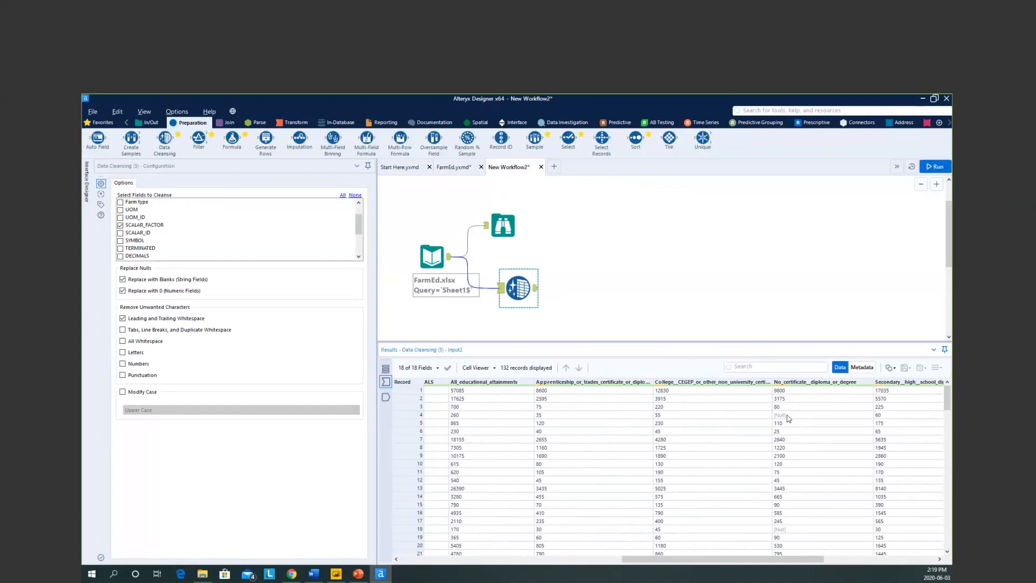
left_click_drag(788, 560, 563, 555)
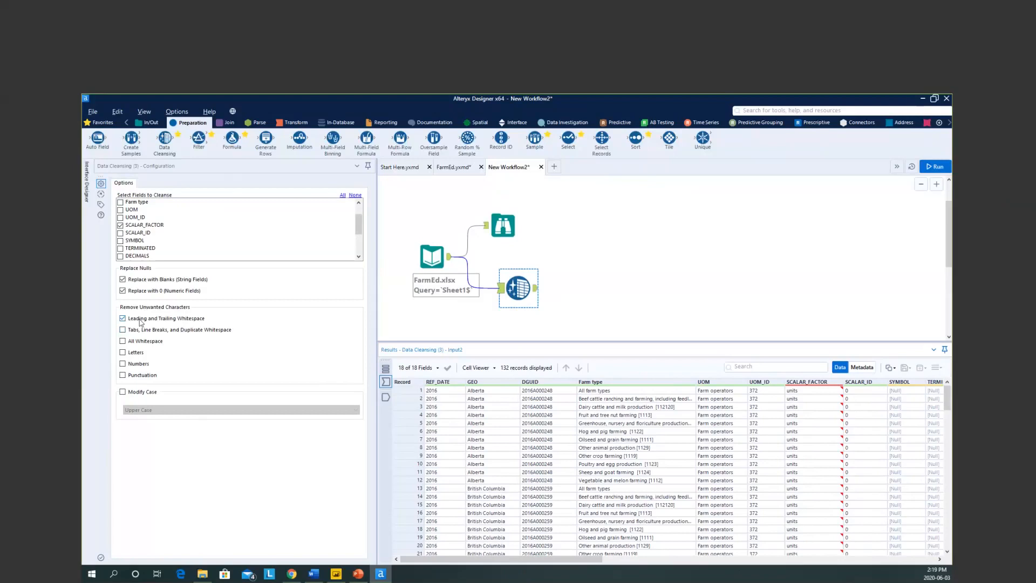
scroll(167, 252, "down", 2)
scroll(167, 251, "up", 2)
scroll(152, 233, "down", 3)
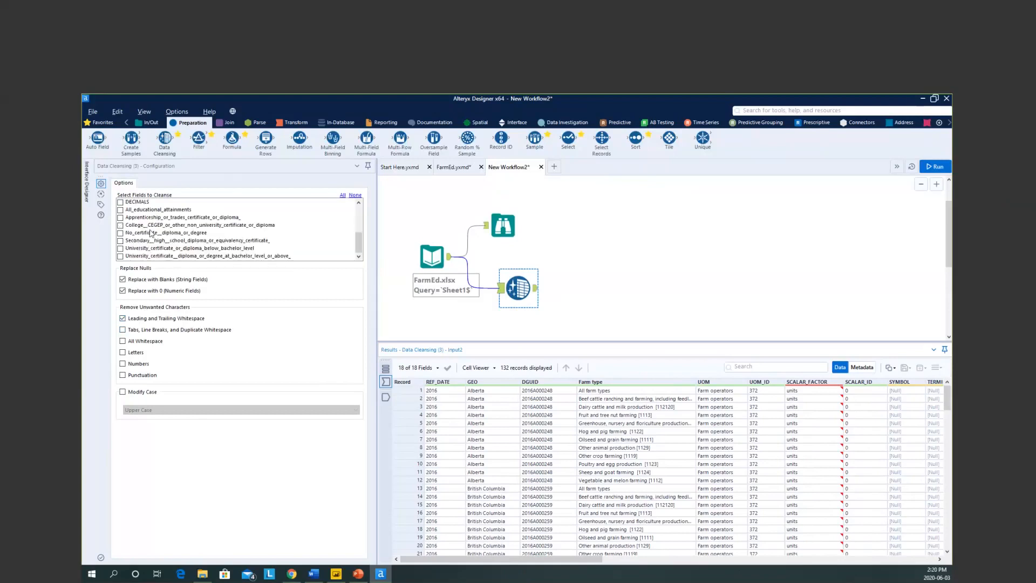
scroll(156, 249, "up", 4)
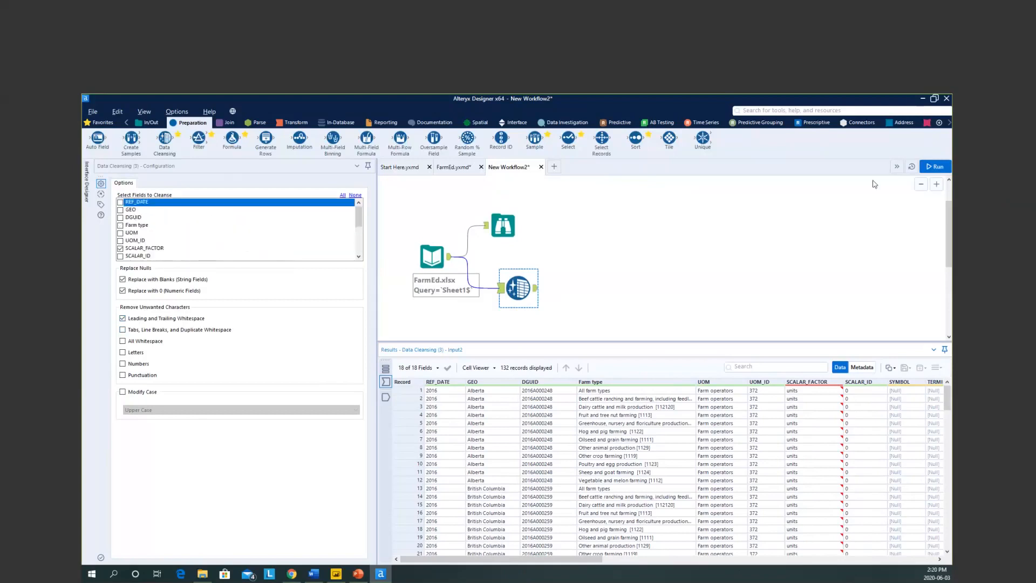
Run the workflow with the Data Cleansing tool and display the data at its input
left_click(935, 167)
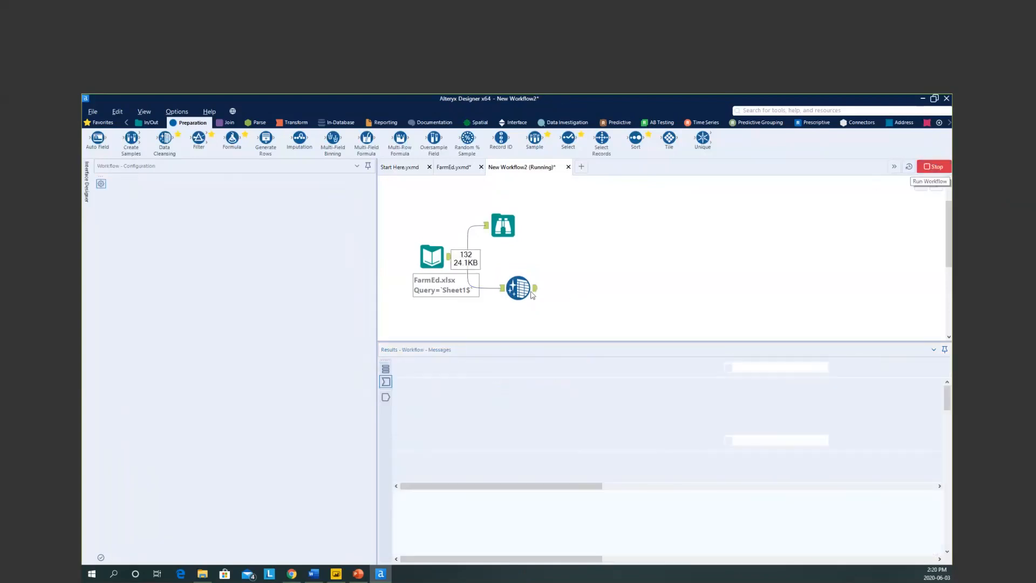
left_click(534, 288)
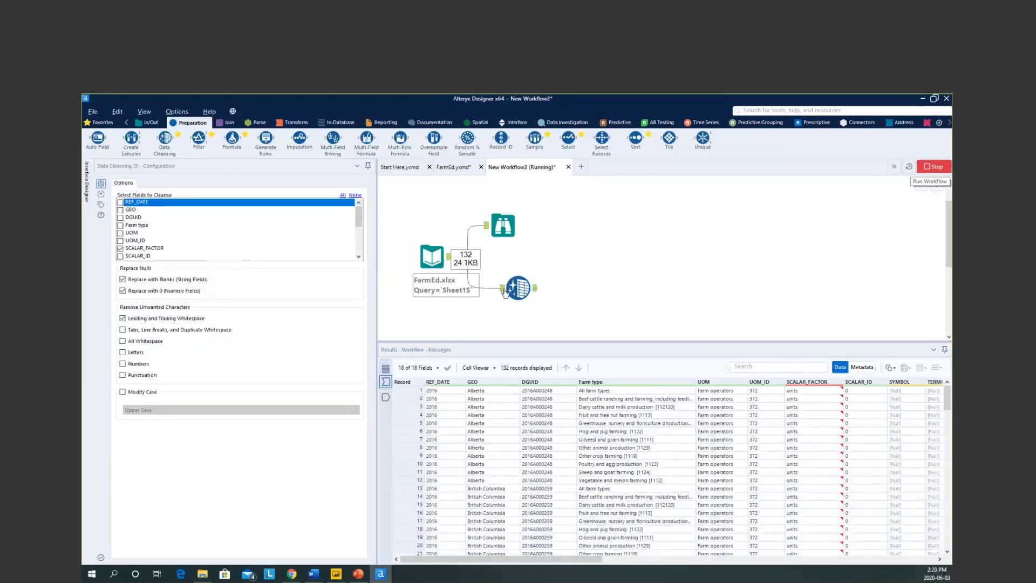
left_click(501, 288)
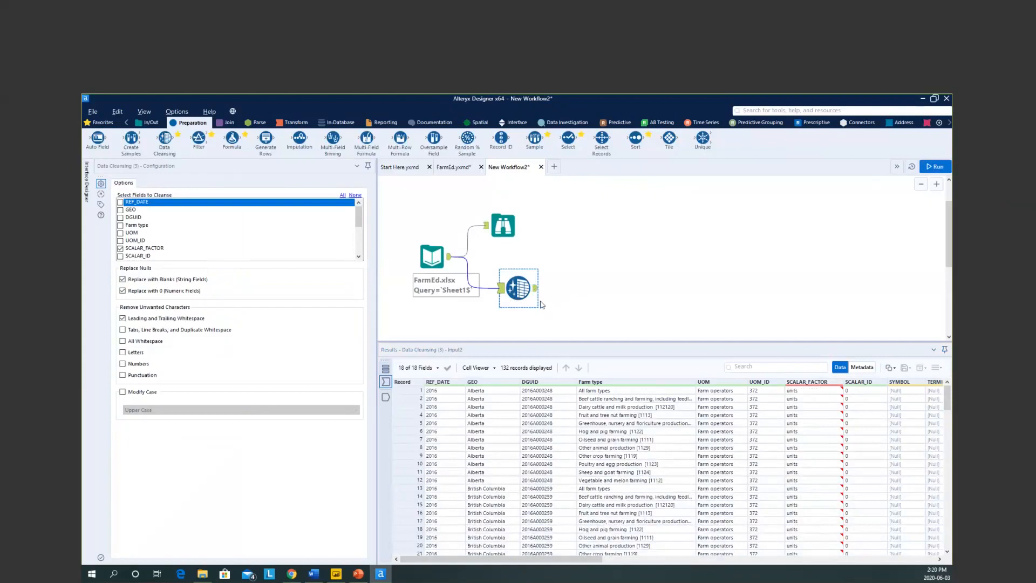
Examine the Data Cleansing tool's output columns and display the output's field metadata
left_click(537, 292)
left_click_drag(564, 560, 695, 560)
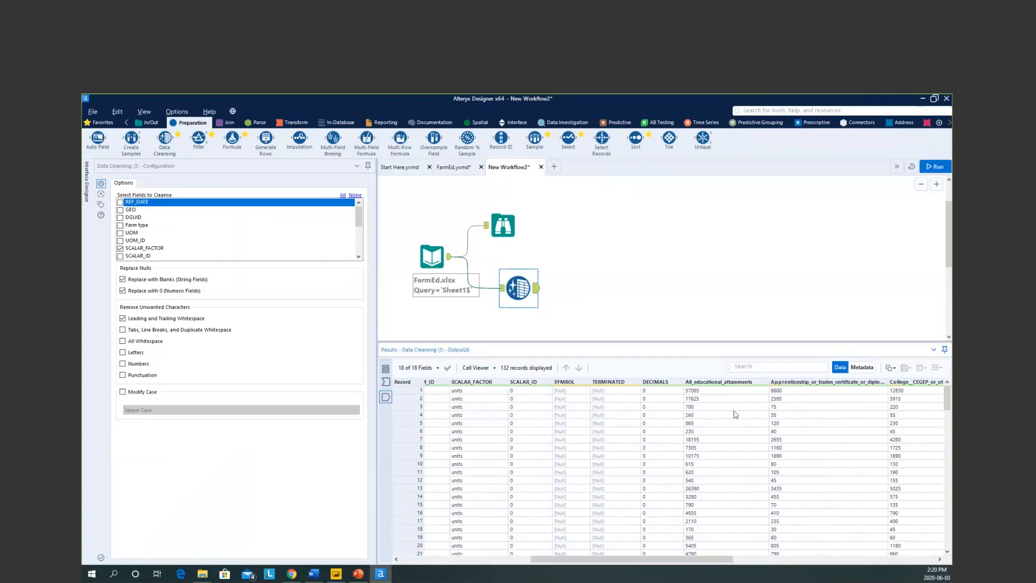
left_click(858, 368)
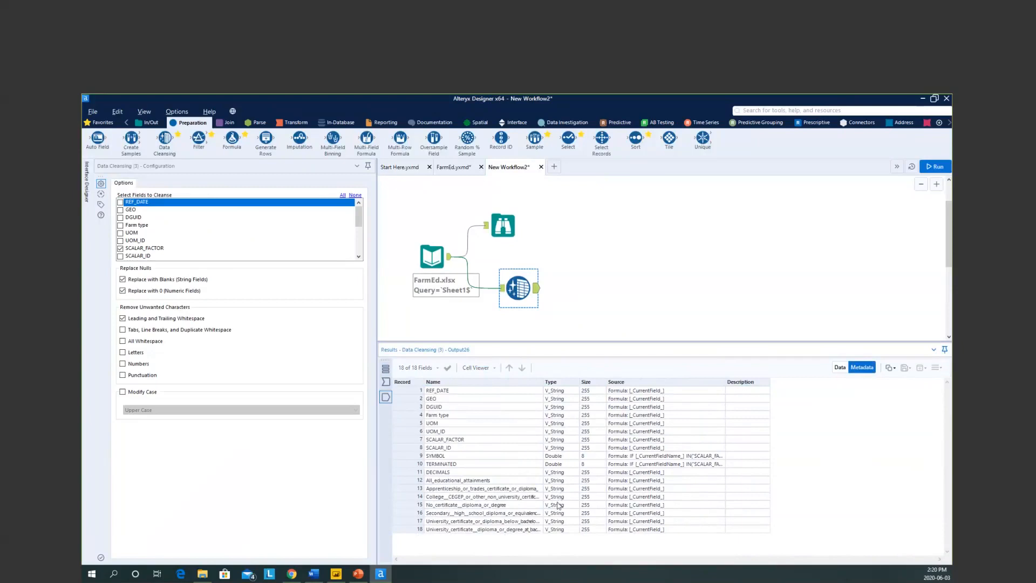
Add an Auto Field tool after the Data Cleansing tool and display the field metadata at its input
left_click(839, 367)
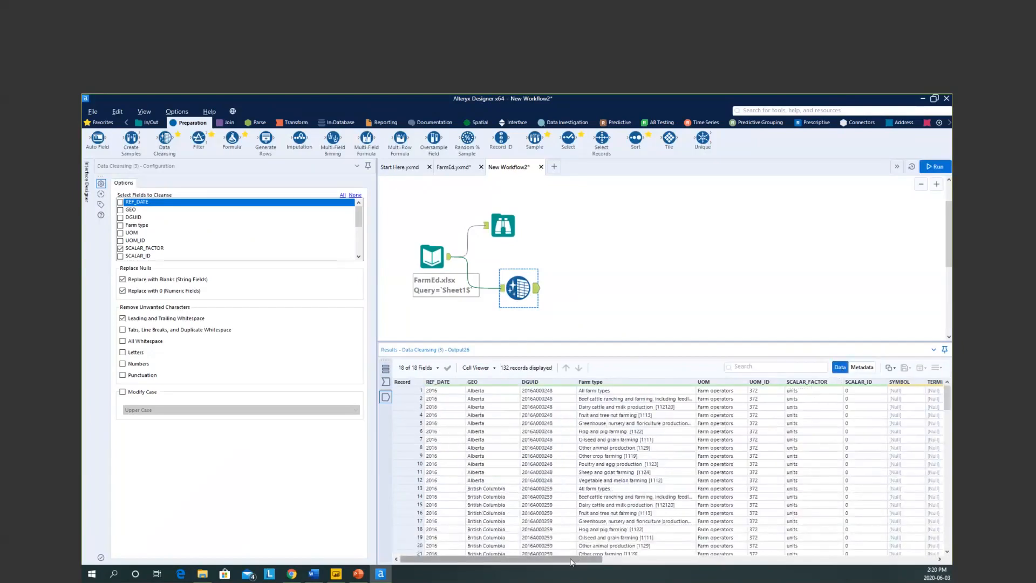
left_click(729, 560)
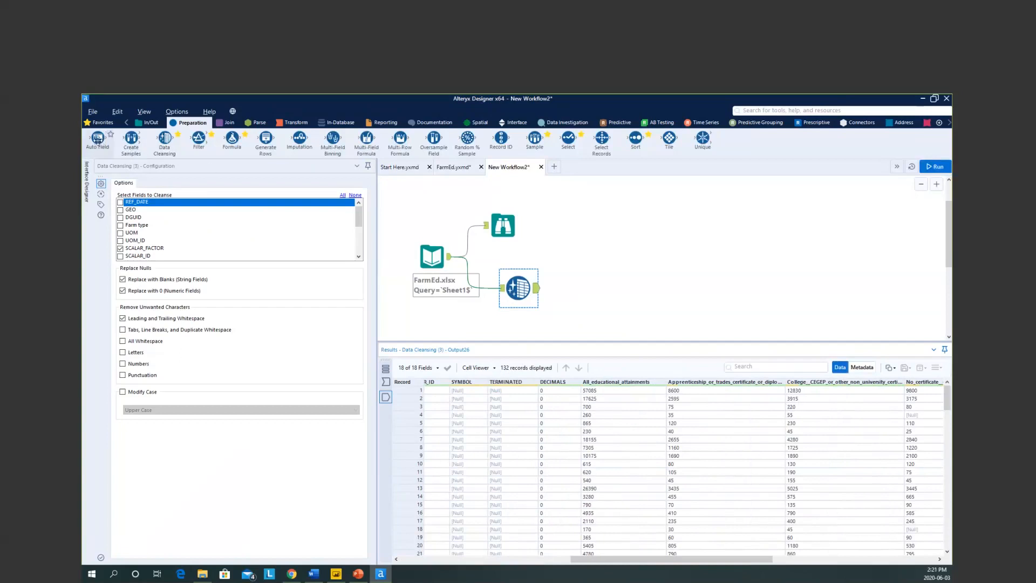
mouse_move(98, 138)
left_click_drag(97, 138, 588, 288)
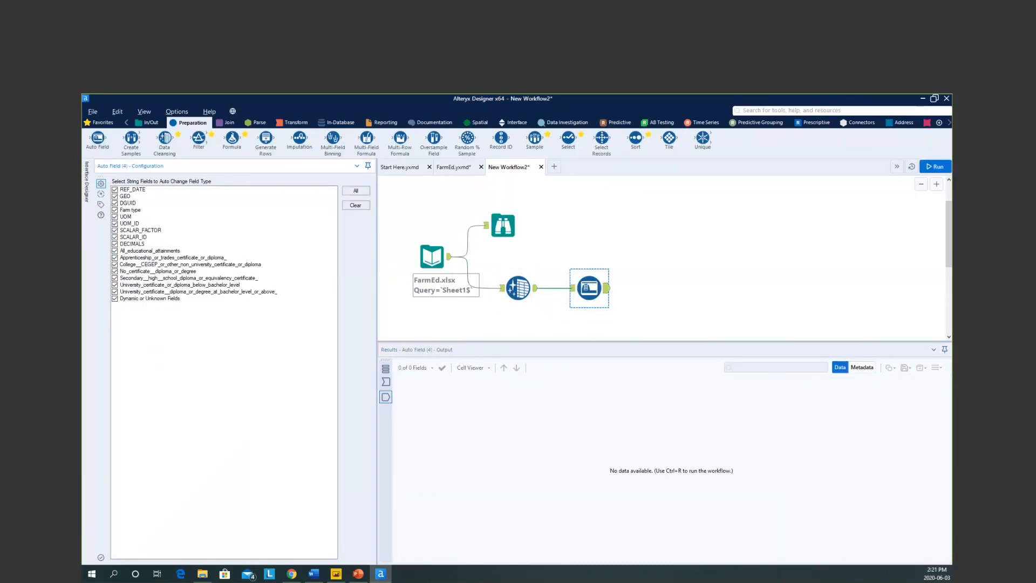
left_click(571, 288)
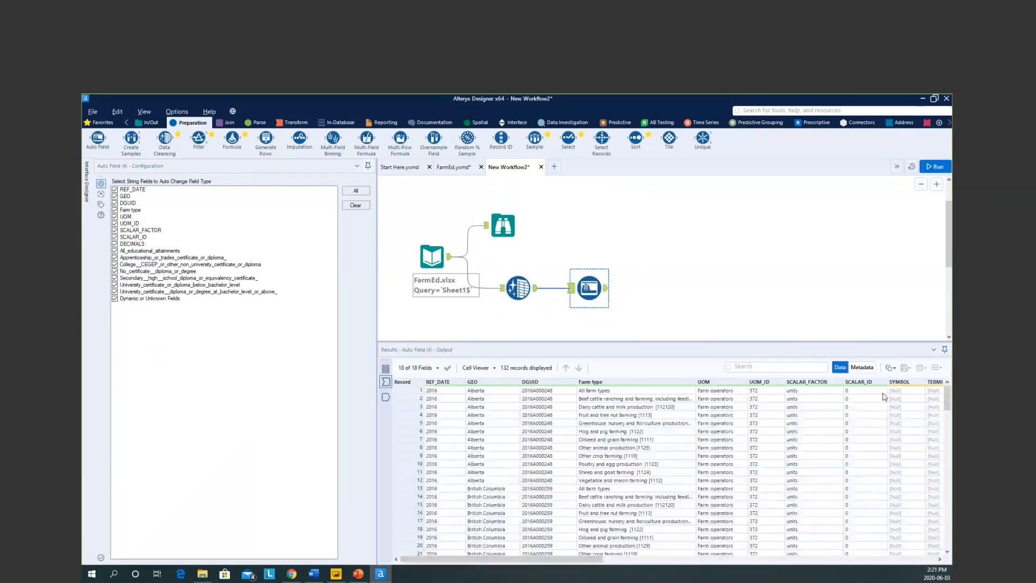
left_click(862, 367)
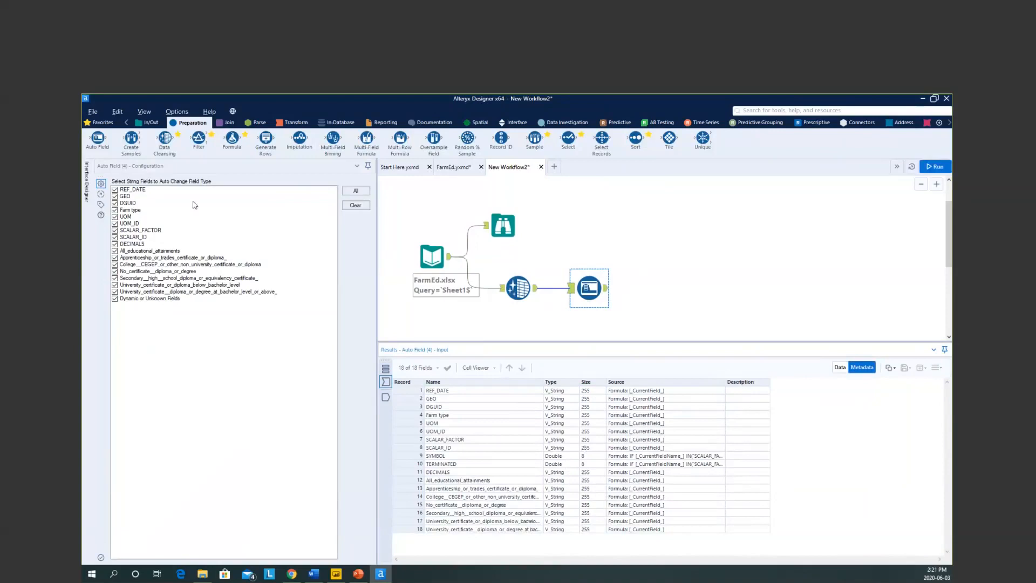
Exclude REF_DATE, GEO, DGUID, Farm type, UOM, UOM_ID, SCALAR_FACTOR, SCALAR_ID and DECIMALS from the Auto Field type change
left_click(114, 190)
left_click(114, 197)
left_click(115, 203)
left_click(114, 210)
left_click(114, 216)
left_click(115, 223)
left_click(115, 230)
left_click(114, 237)
left_click(115, 244)
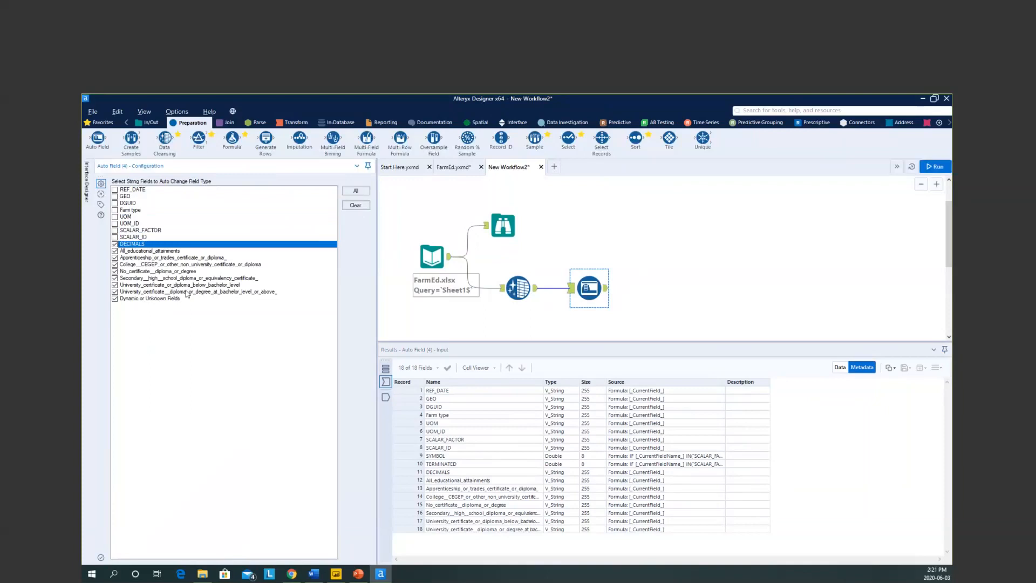
Run the workflow and compare the field metadata at the Auto Field tool's input and output
left_click(933, 173)
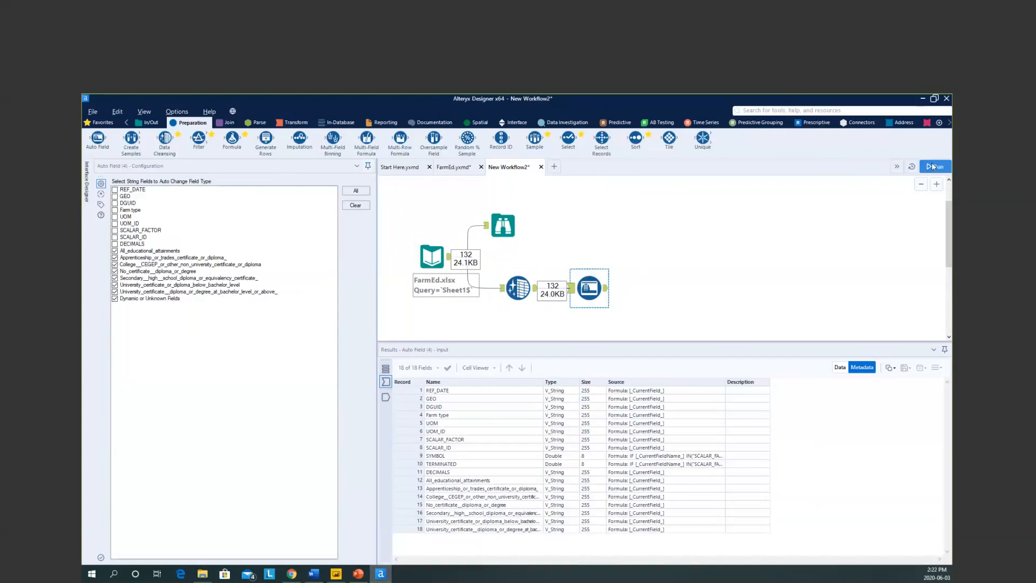
left_click(931, 166)
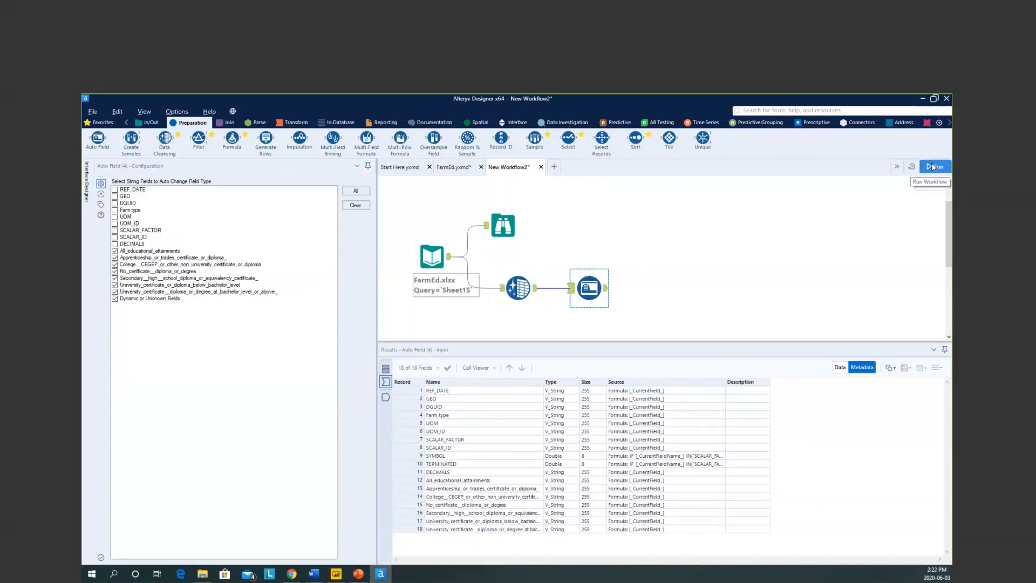
left_click(840, 370)
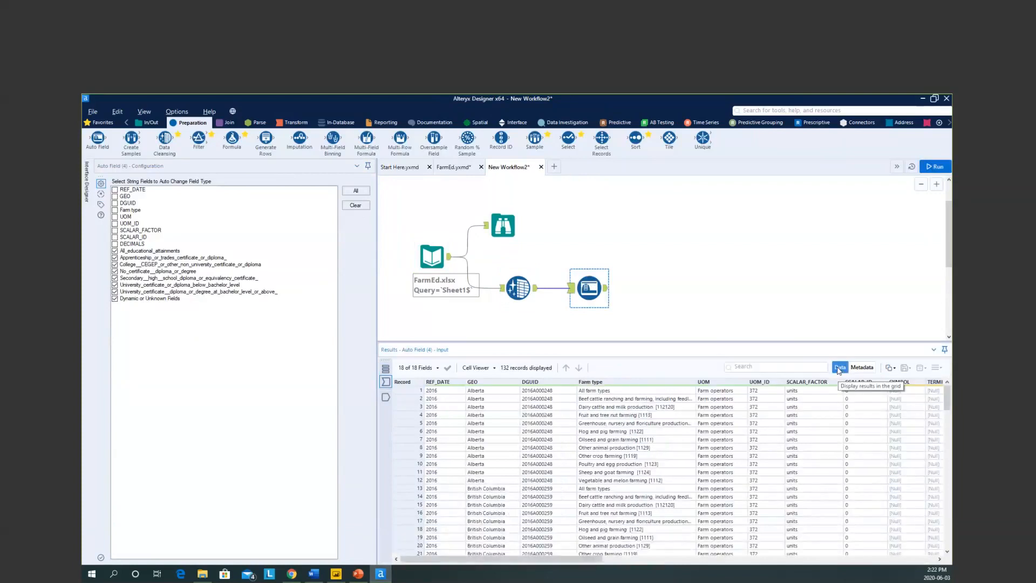
left_click_drag(517, 559, 803, 577)
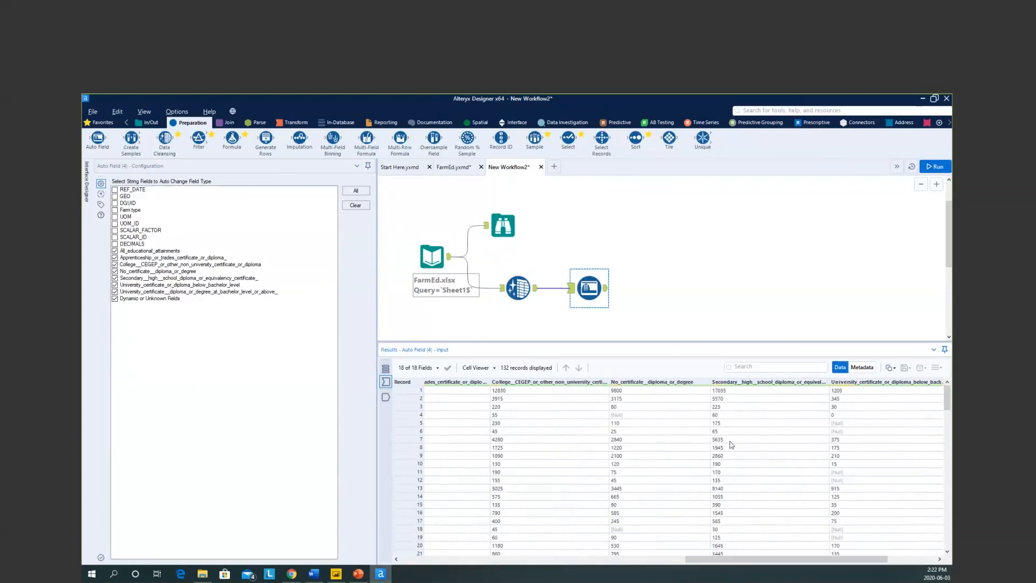
left_click(862, 368)
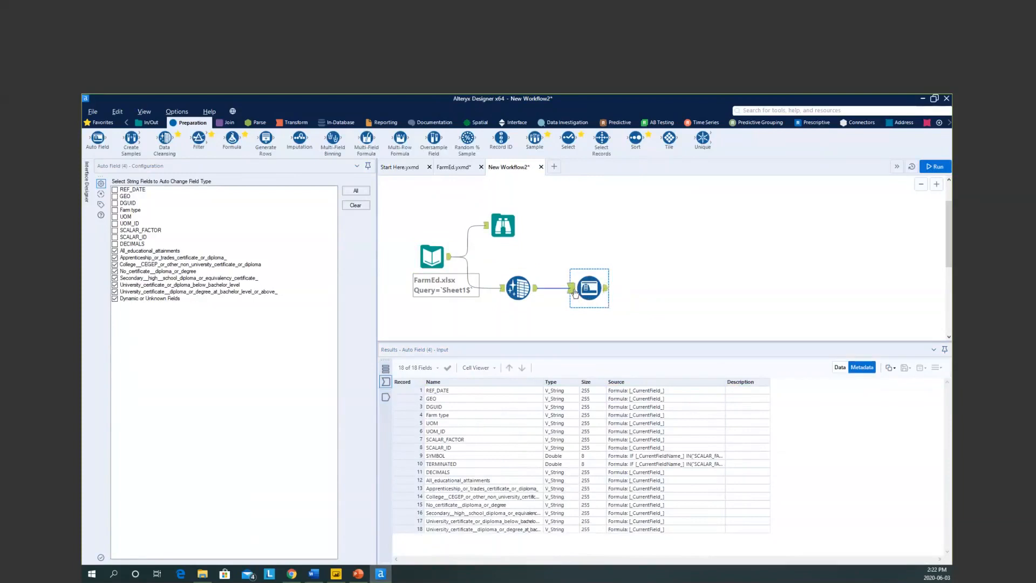
left_click(607, 292)
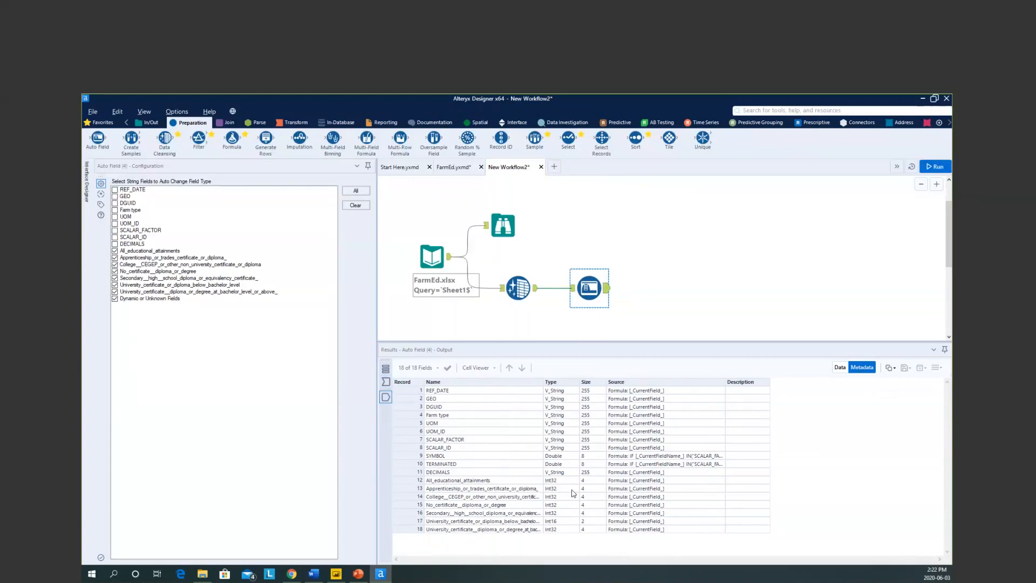
left_click(574, 288)
left_click(576, 288)
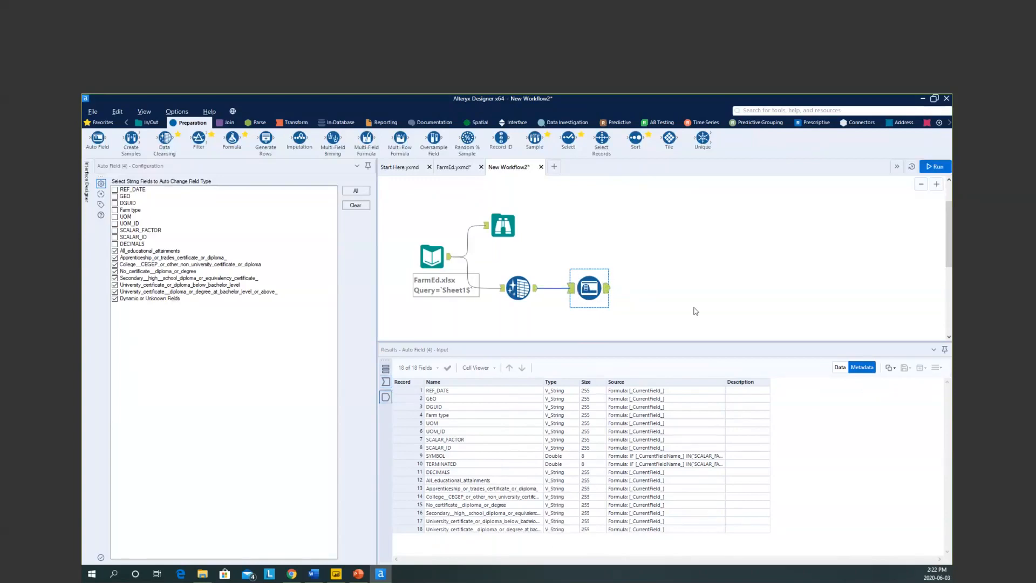
Examine the Auto Field tool's output records by region and farm type, and its education columns
left_click(839, 367)
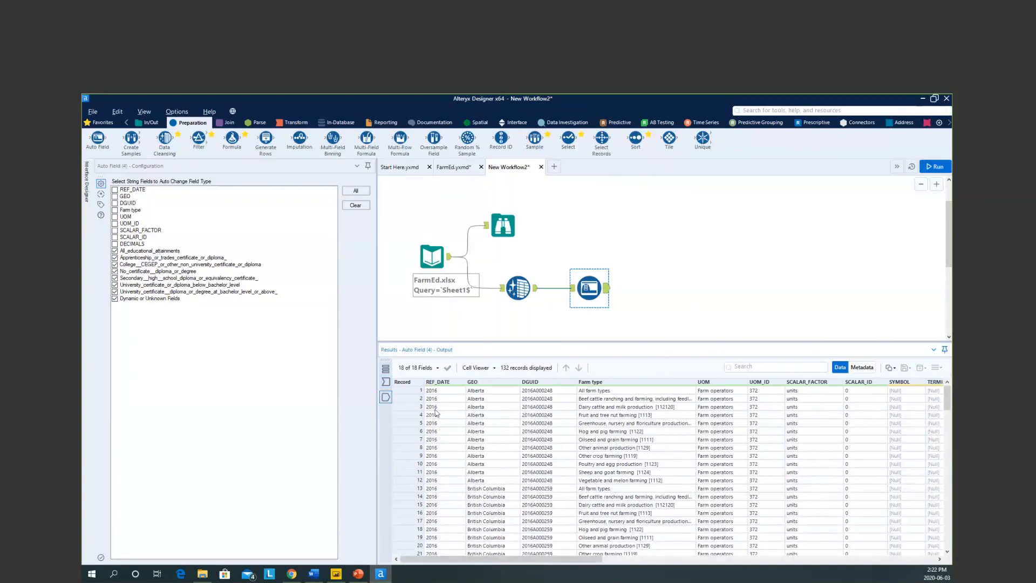
scroll(438, 442, "down", 3)
scroll(443, 443, "up", 1)
scroll(446, 445, "down", 1)
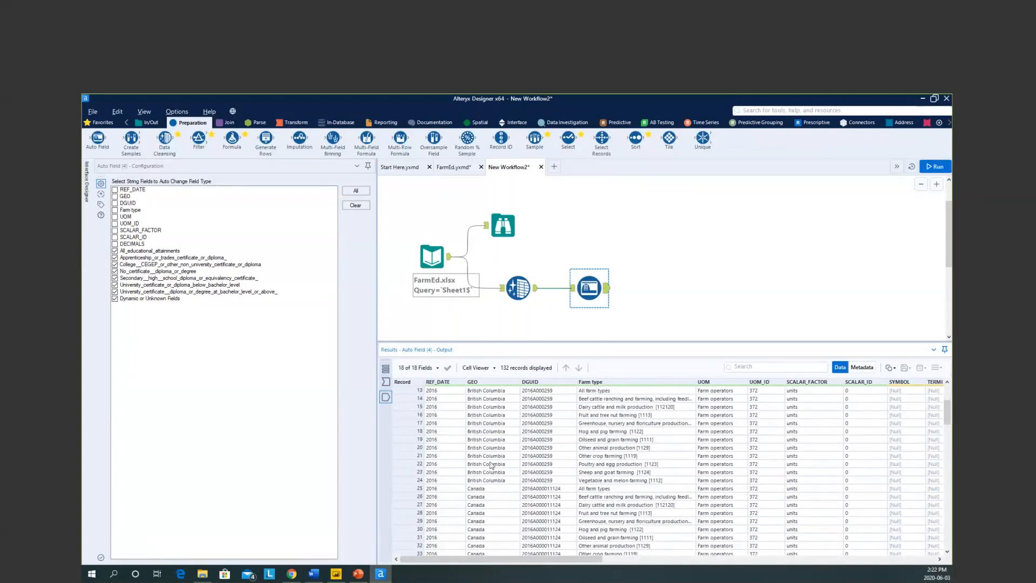
scroll(503, 475, "down", 1)
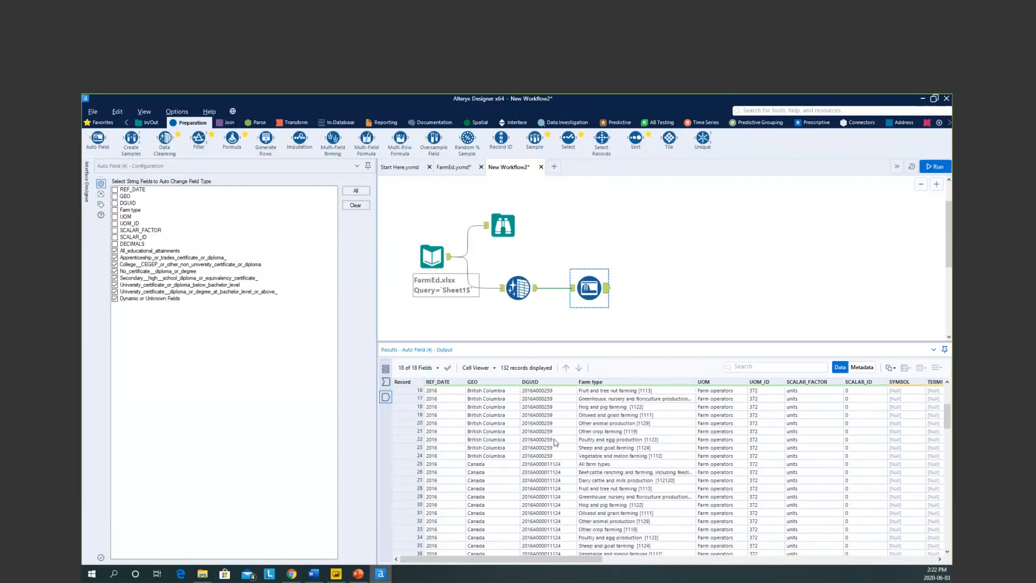
scroll(556, 443, "up", 3)
scroll(556, 443, "up", 2)
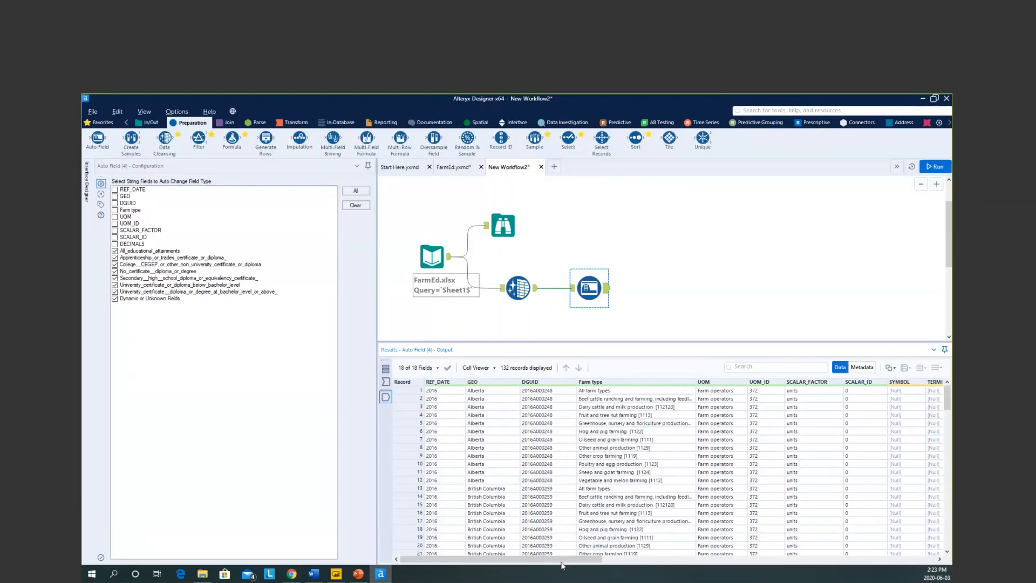
left_click_drag(561, 563, 729, 564)
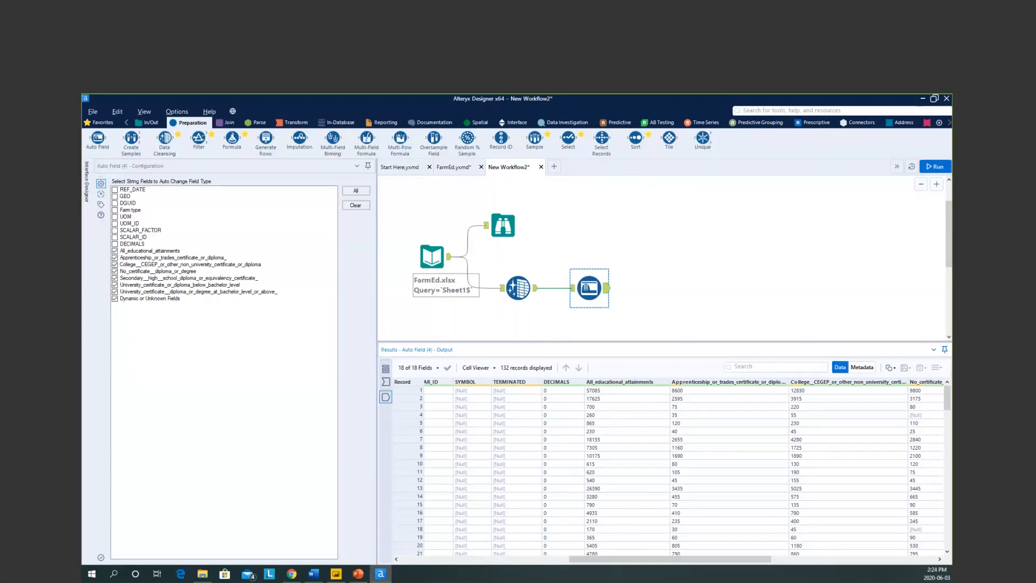
mouse_move(710, 383)
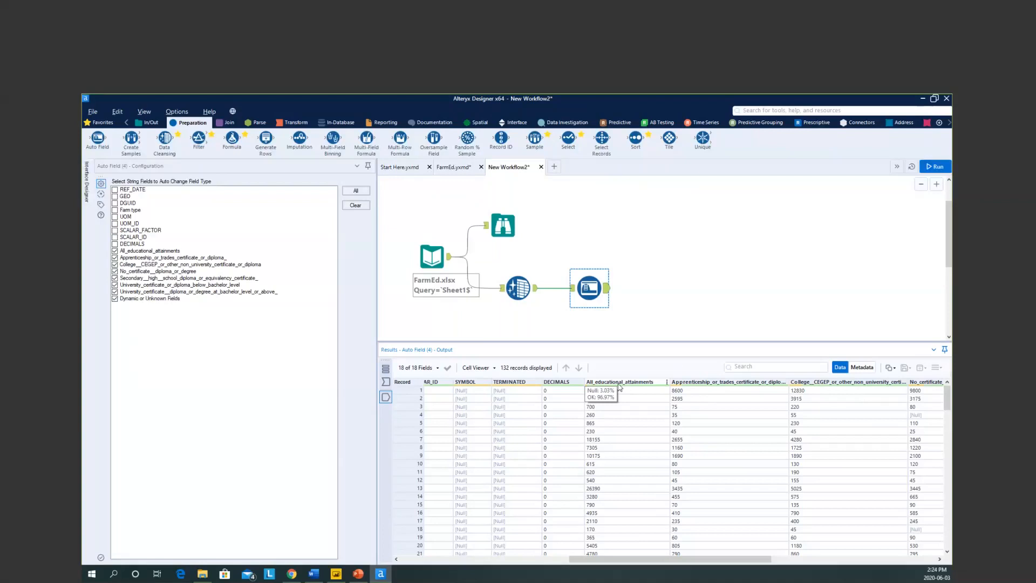
Add a Transpose tool after Auto Field with REF_DATE, GEO, DGUID, Farm type, UOM, UOM_ID, SCALAR_FACTOR and SCALAR_ID as key columns
left_click(295, 123)
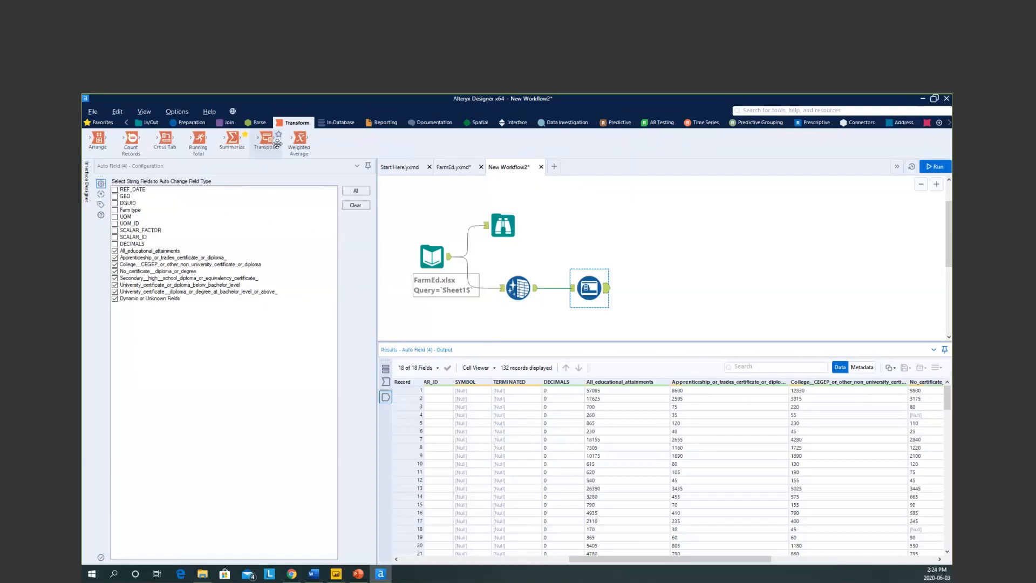
left_click_drag(277, 143, 654, 289)
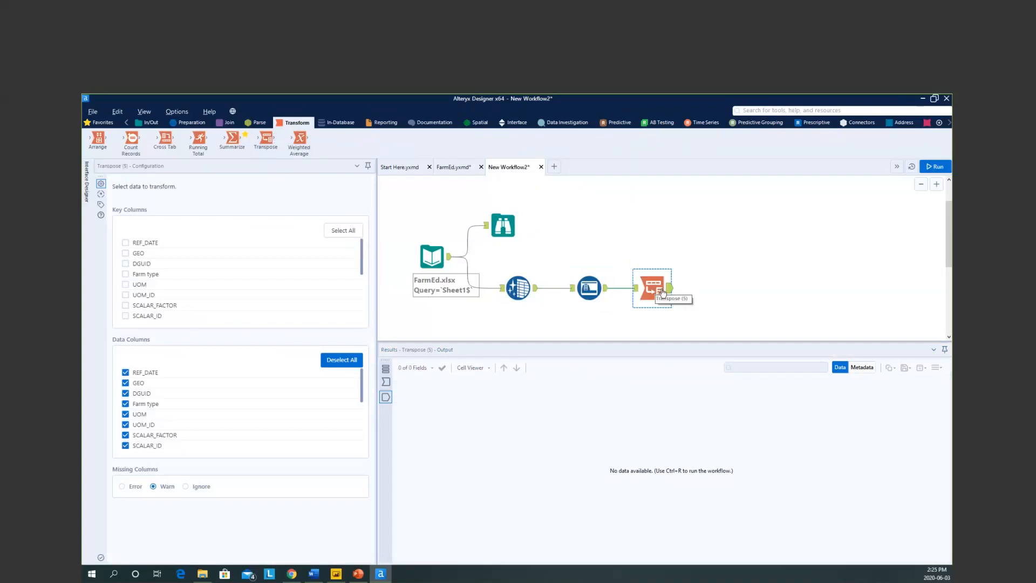
left_click(125, 243)
left_click(126, 253)
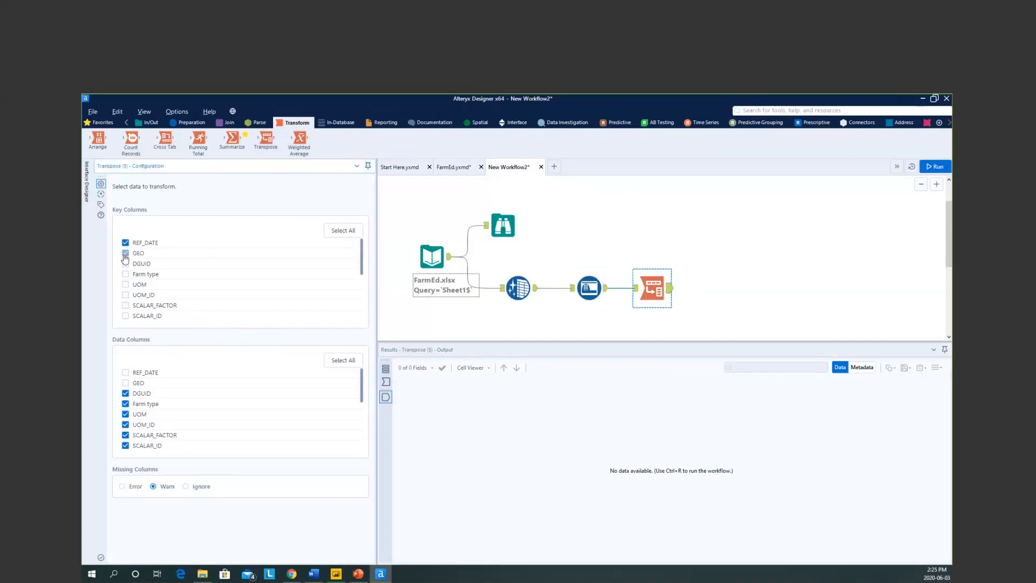
left_click(125, 264)
left_click(125, 274)
left_click(125, 284)
left_click(125, 294)
left_click(125, 305)
left_click(126, 315)
Include SYMBOL, TERMINATED and DECIMALS among the Transpose tool's key columns
scroll(134, 304, "down", 3)
scroll(129, 284, "up", 2)
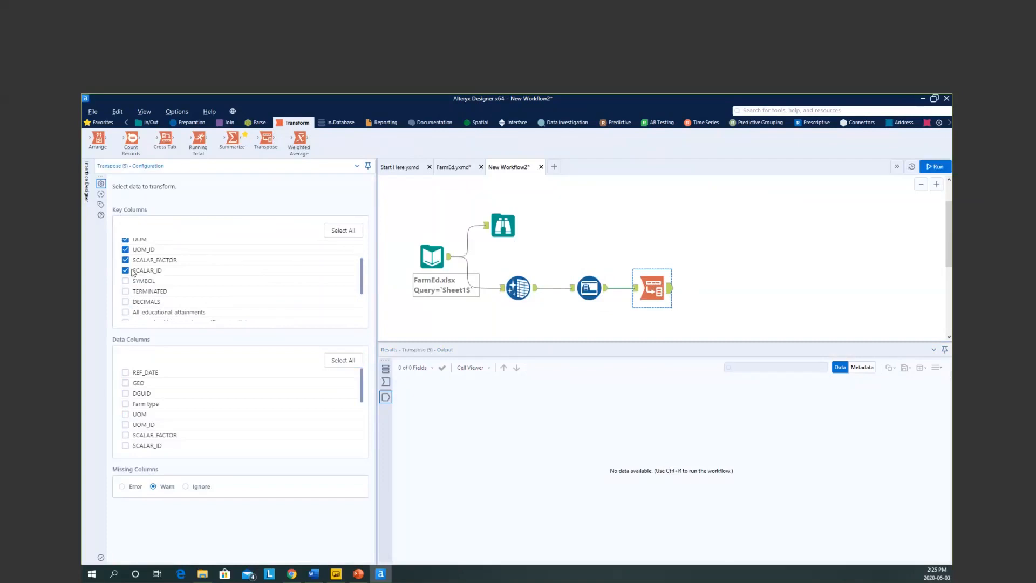
left_click(125, 281)
left_click(125, 291)
left_click(125, 301)
scroll(176, 266, "down", 2)
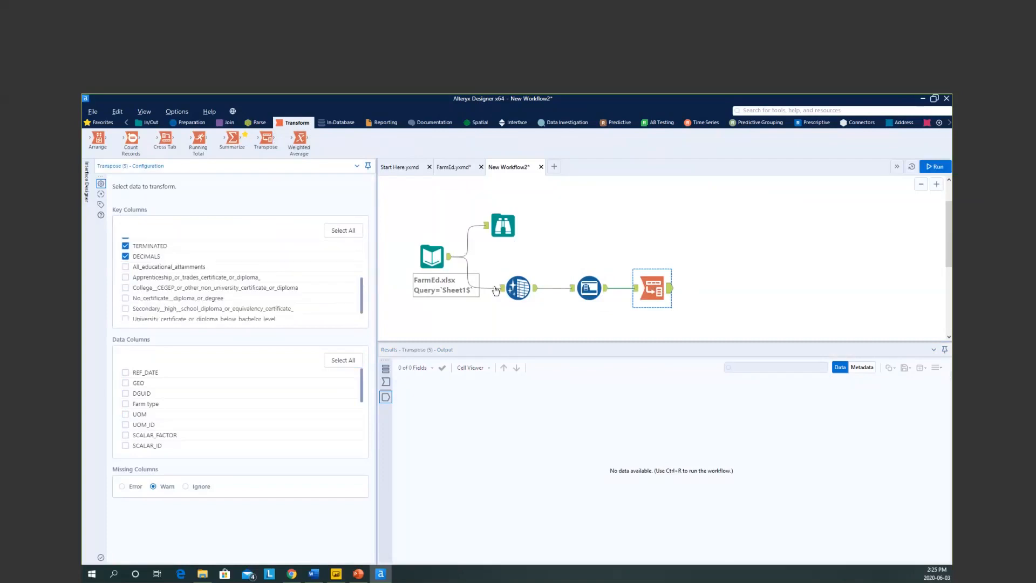
Examine the education columns at the Transpose tool's input and review the selected key columns
left_click(636, 293)
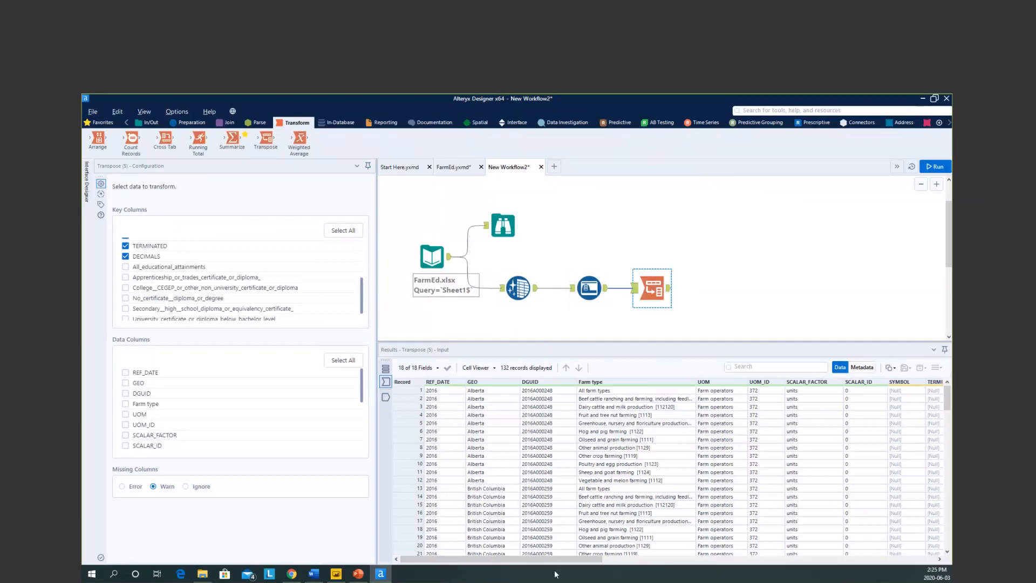
left_click_drag(542, 563, 733, 561)
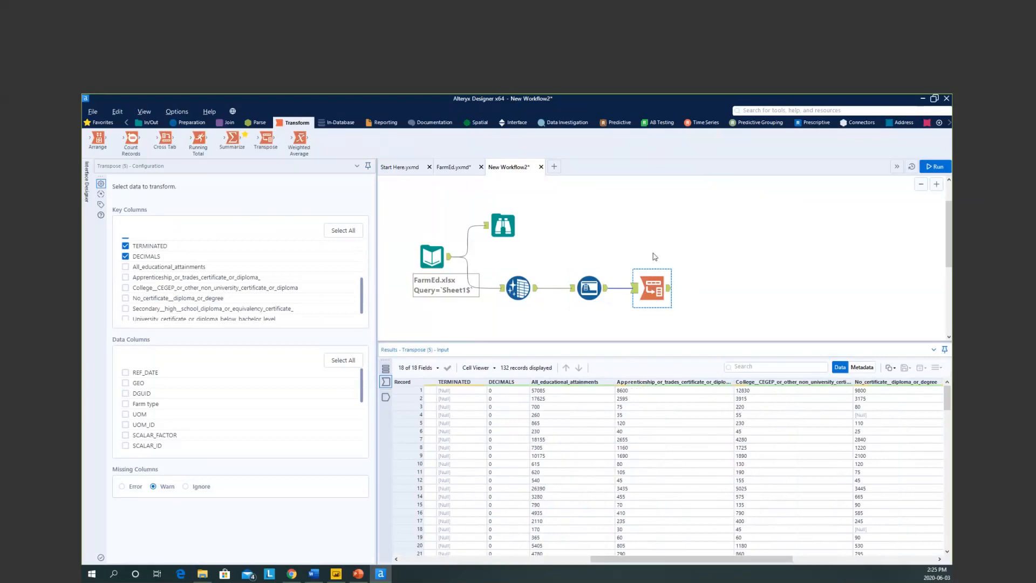
scroll(289, 290, "up", 3)
Run the workflow and compare the Transpose tool's incoming education columns with its Name and Value output
key("ctrl+r")
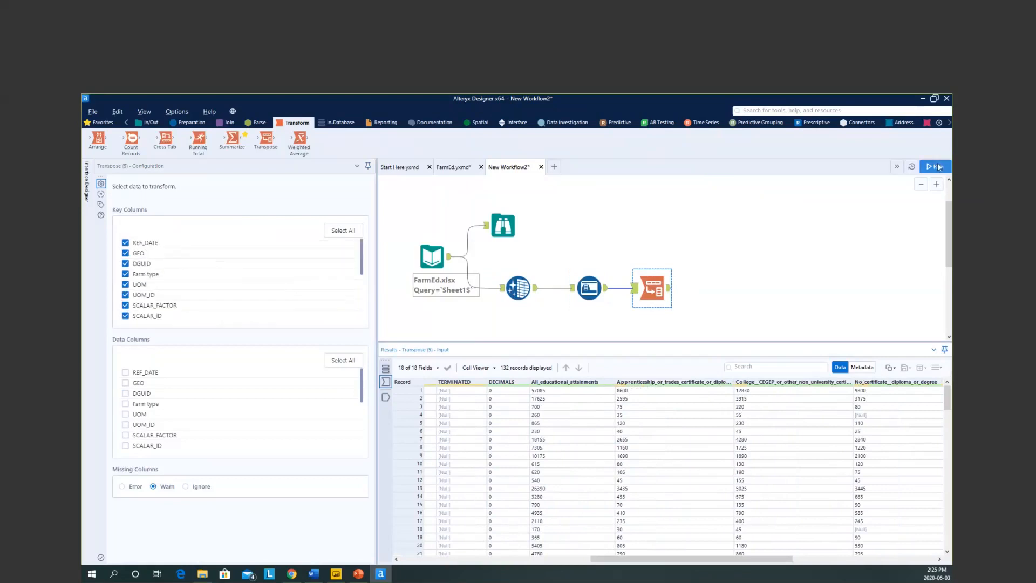
left_click(669, 292)
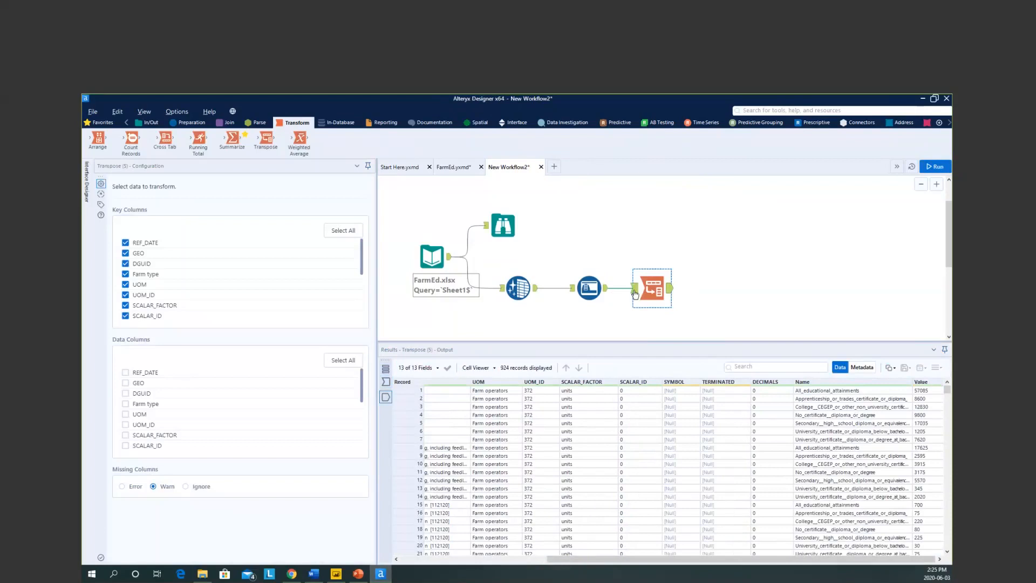
left_click(635, 294)
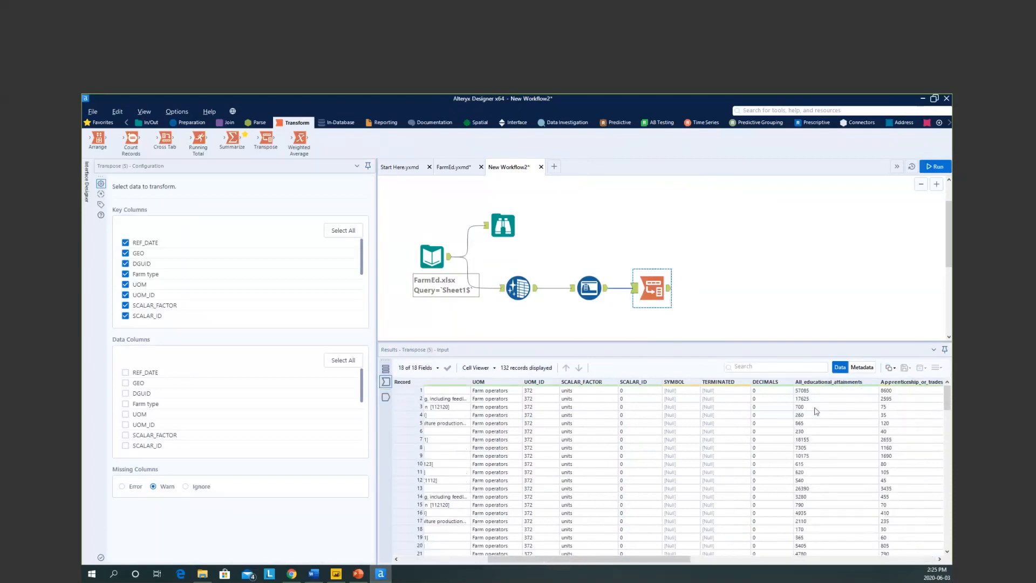
left_click(669, 294)
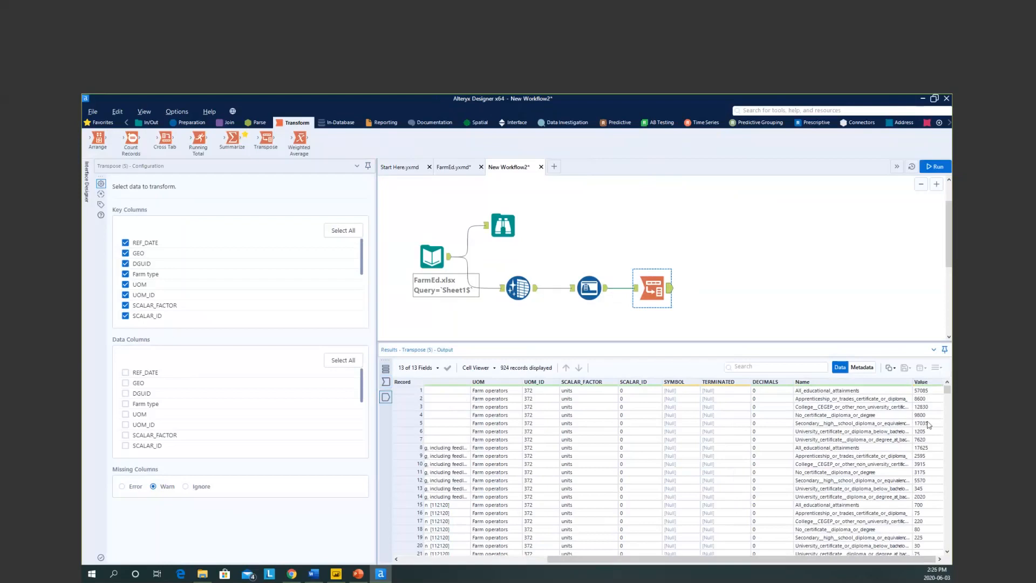
left_click_drag(791, 558, 628, 567)
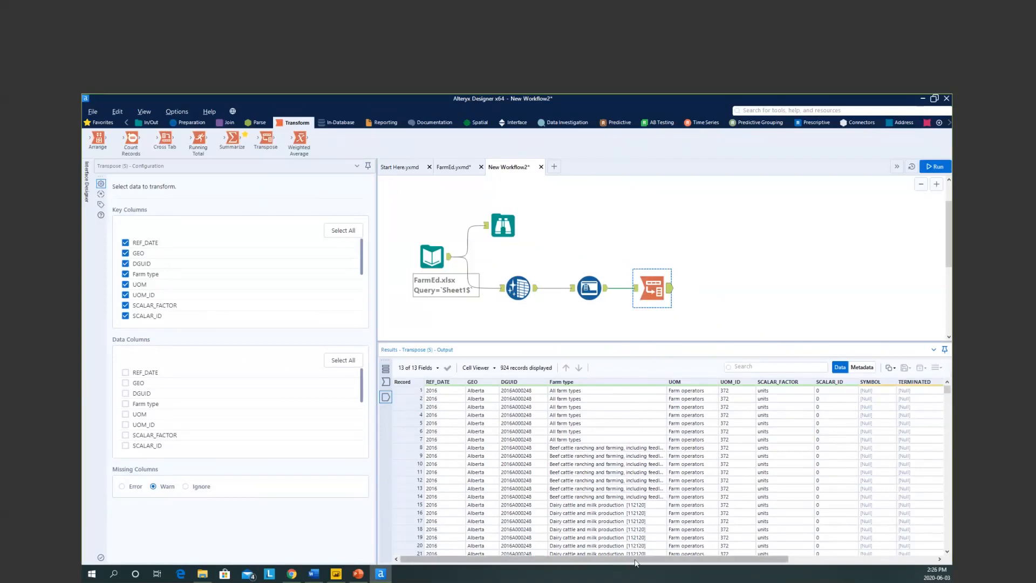
left_click_drag(712, 558, 859, 557)
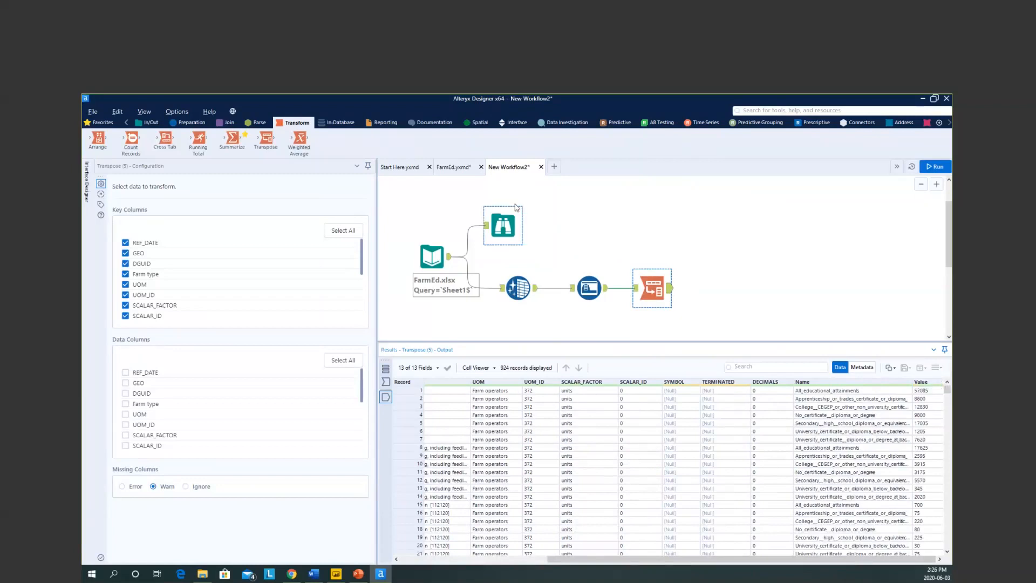
Add a Select tool after the Transpose tool and display its incoming data
left_click(192, 123)
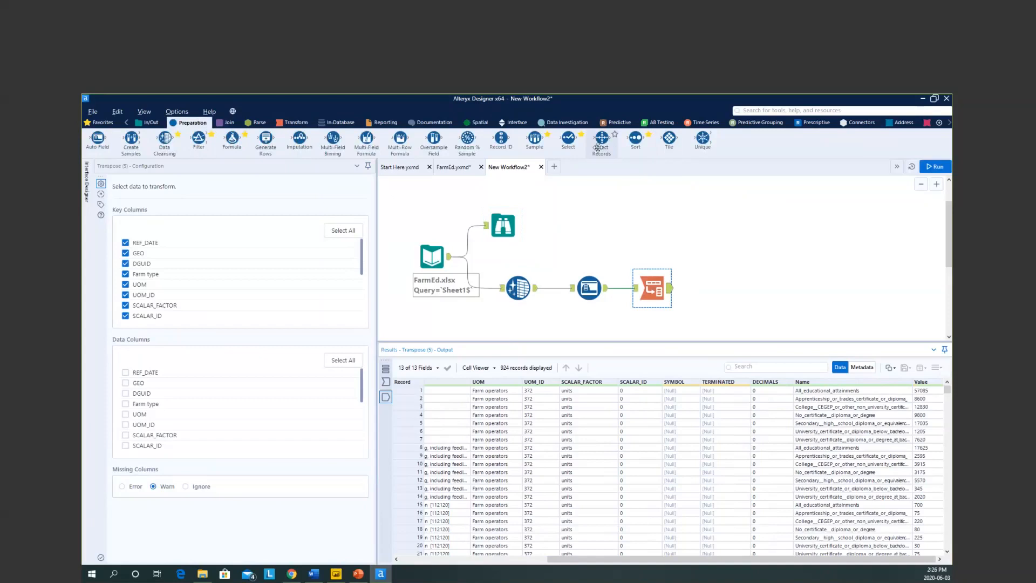
left_click_drag(571, 141, 702, 292)
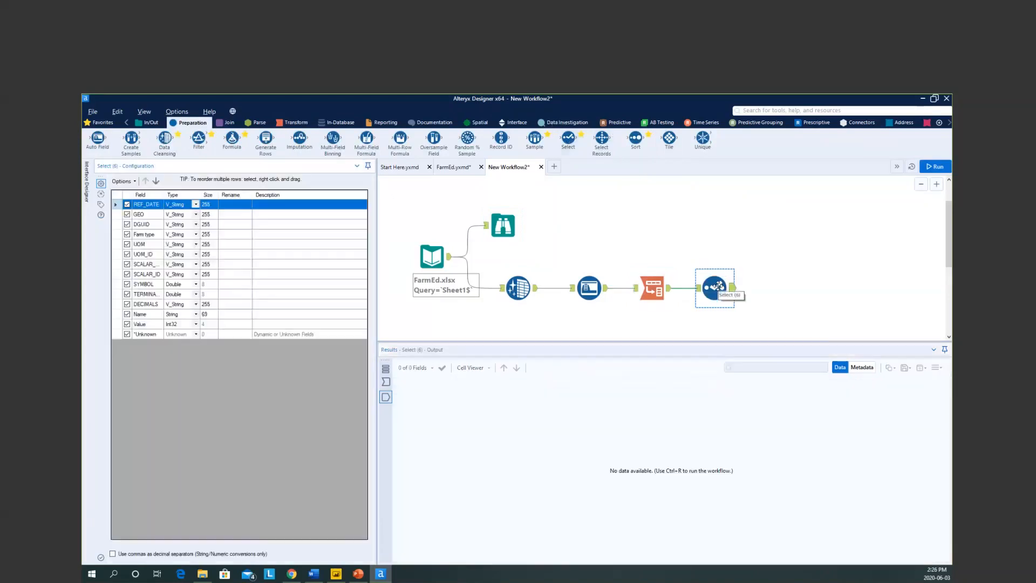
left_click(701, 291)
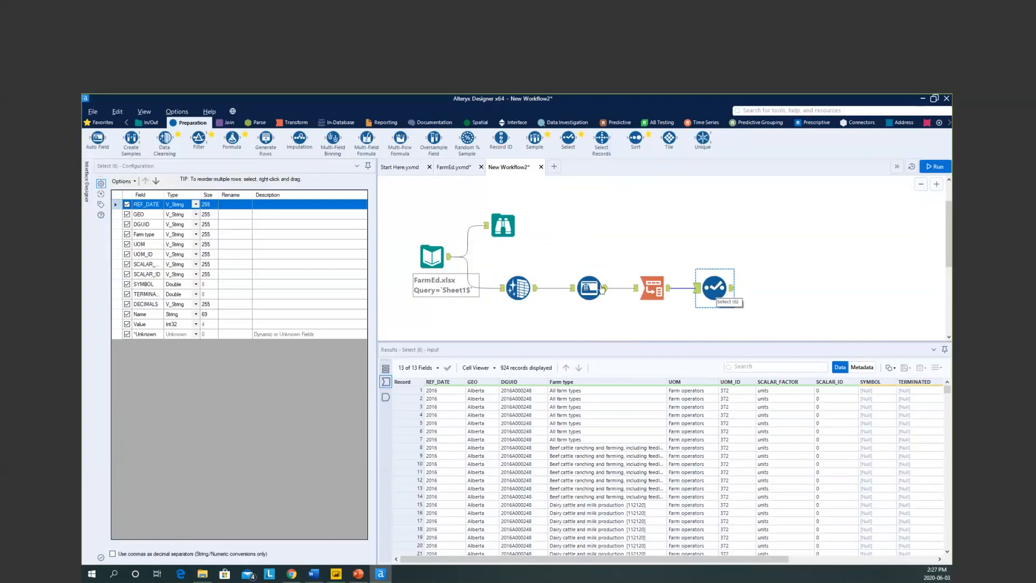
Rename the REF_DATE field to Year and the DGUID field to ID in the Select tool
left_click(232, 204)
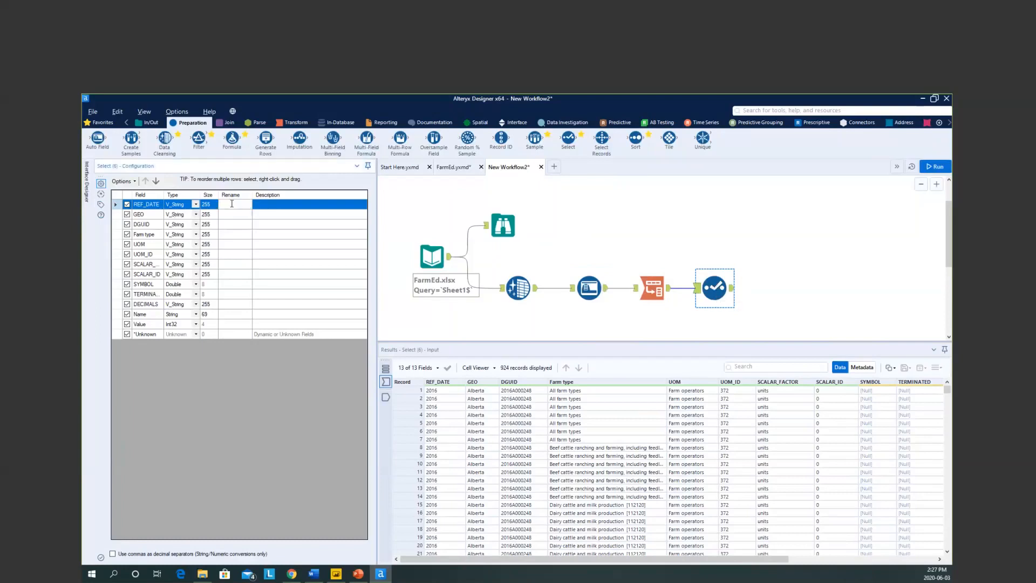
type("Year")
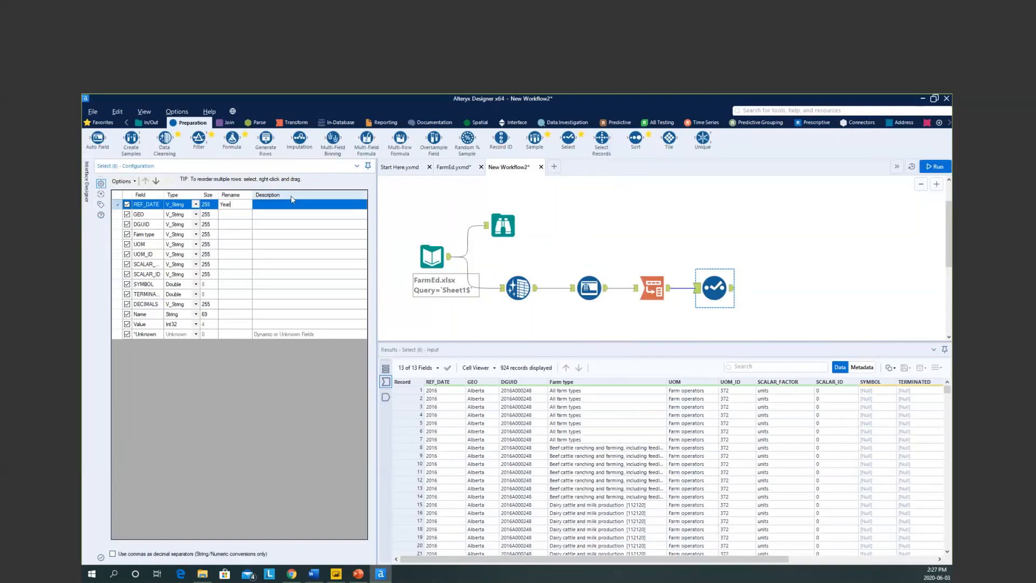
left_click(245, 215)
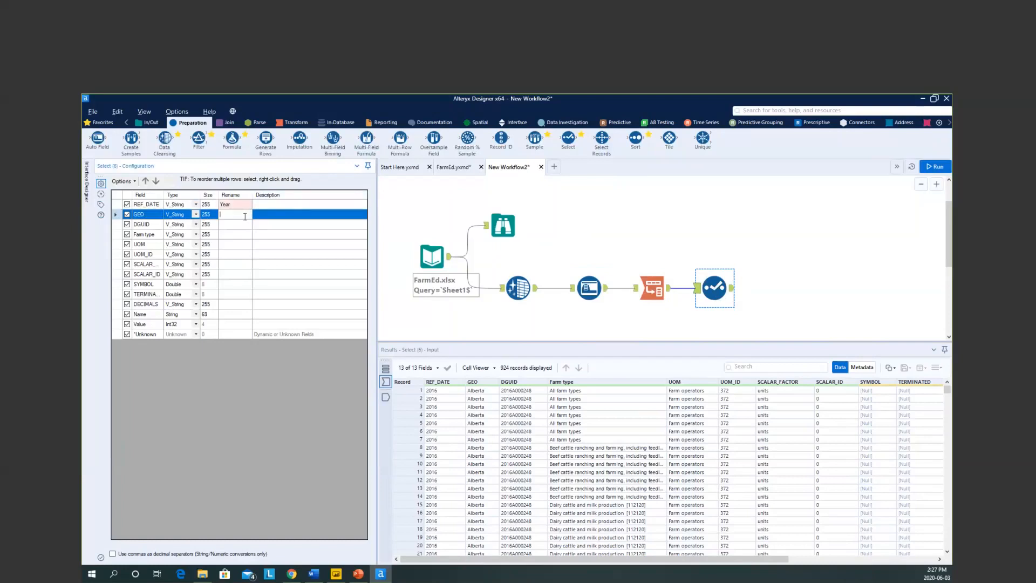
left_click(238, 222)
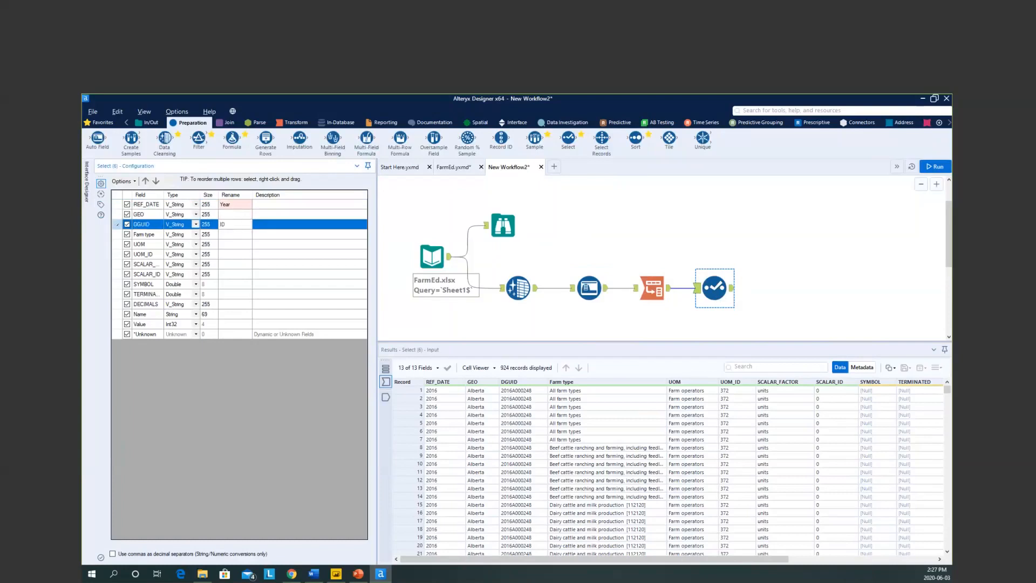
type("ID")
Exclude the UOM, UOM_ID, SCALAR_FACTOR, SCALAR_ID, SYMBOL, TERMINATED and DECIMALS fields from the Select tool's output
left_click(128, 245)
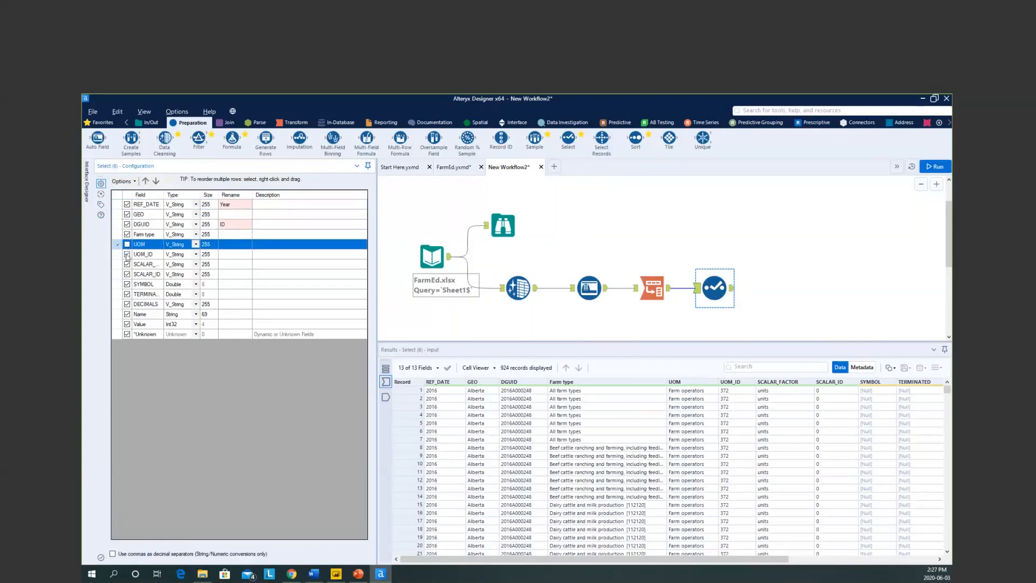
left_click(127, 254)
left_click(127, 263)
left_click(128, 274)
left_click(127, 283)
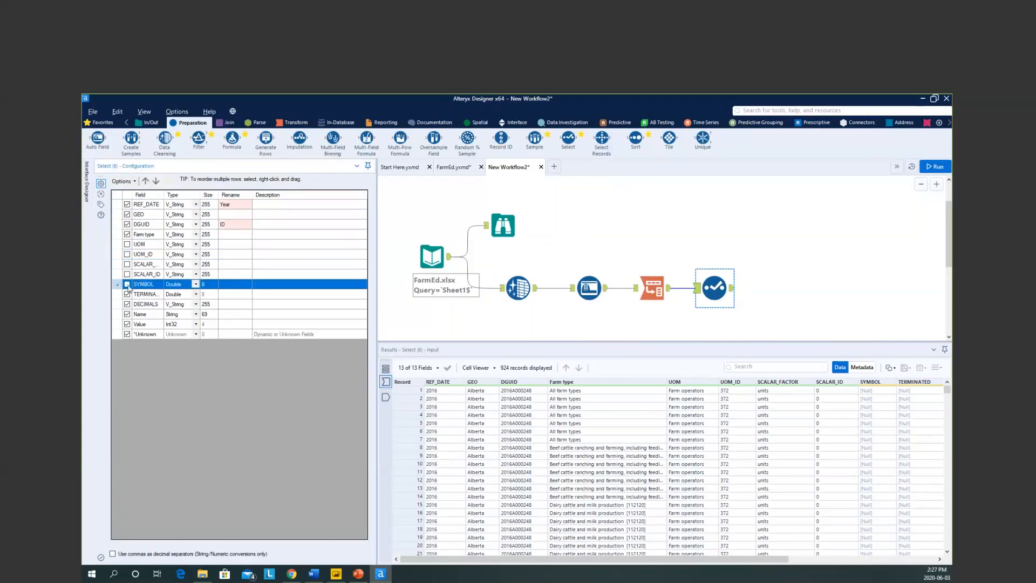
left_click(128, 294)
left_click(128, 303)
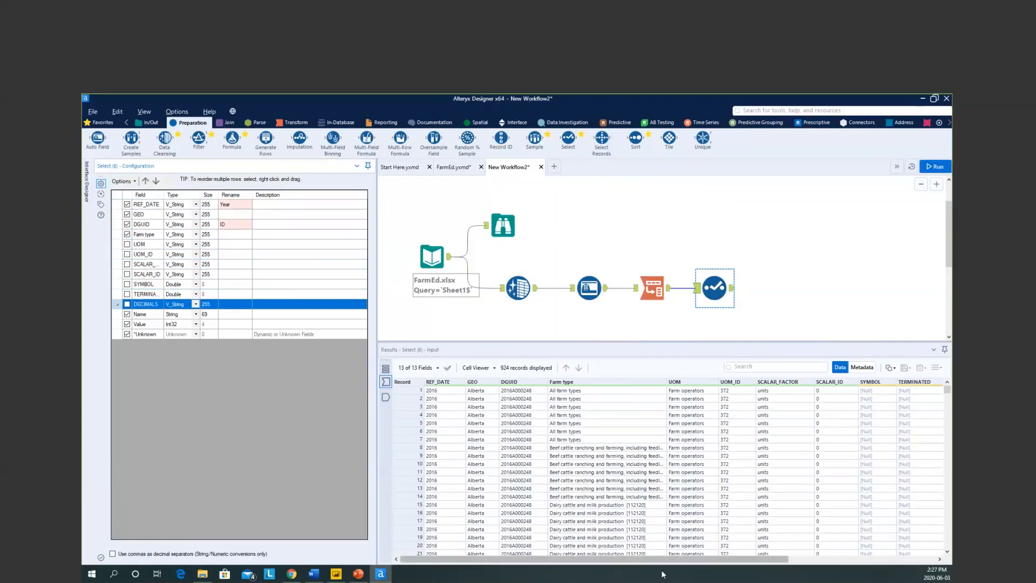
Rename the Name field to Educational Attainment and the Value field to Farm Operators in the Select tool
left_click_drag(661, 559, 822, 567)
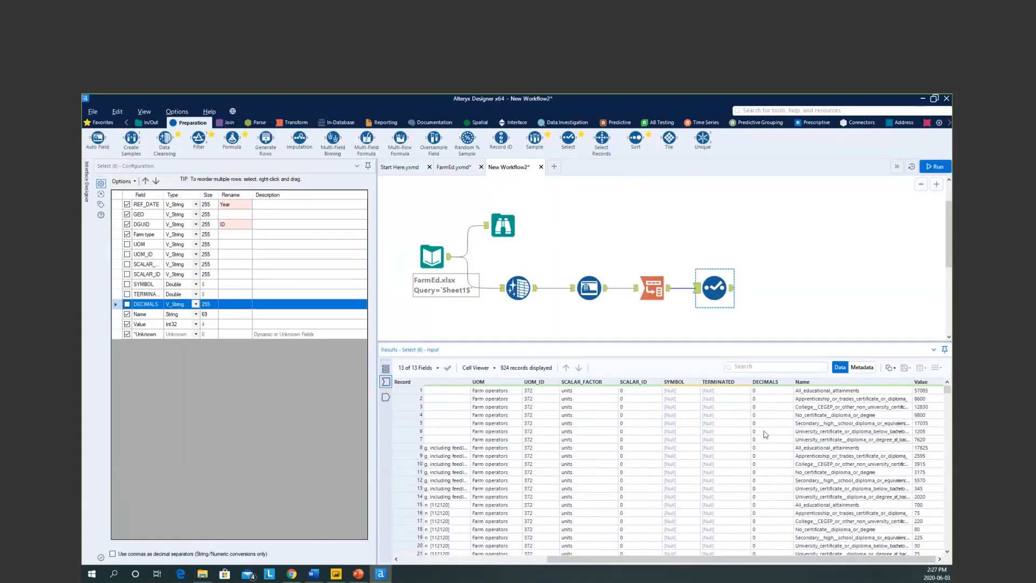
left_click(233, 314)
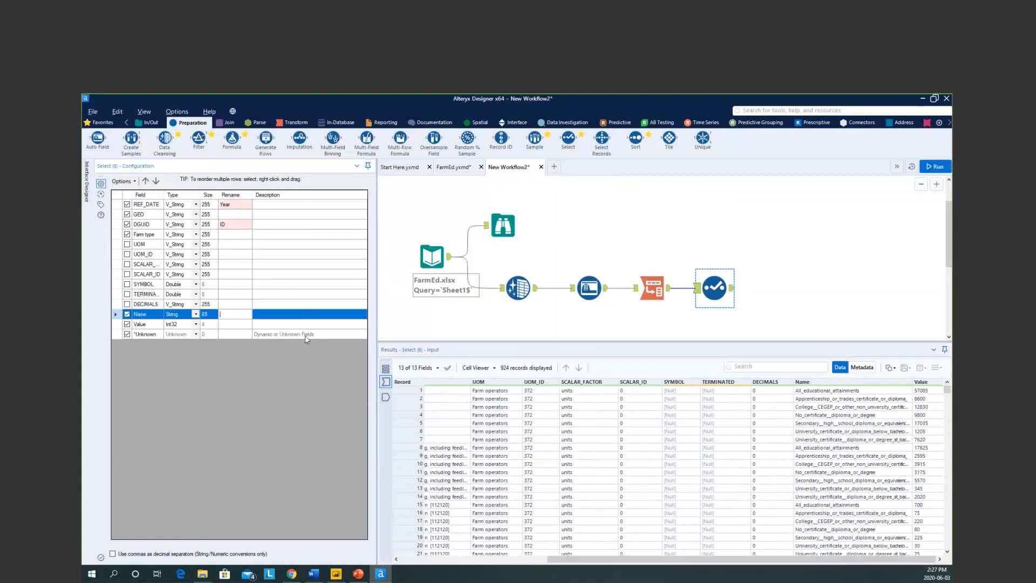
type("Educational Attainment")
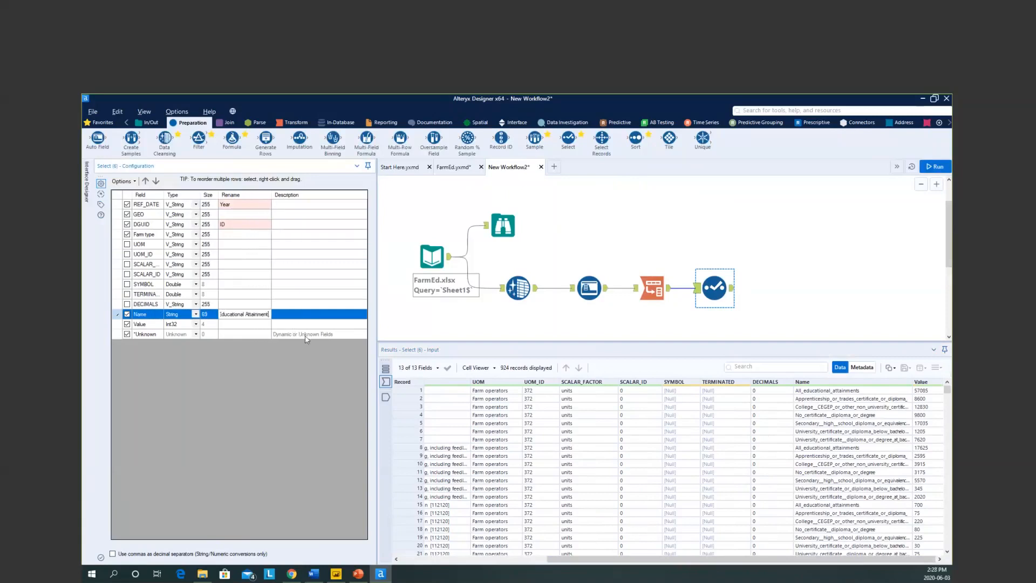
left_click(257, 327)
left_click(257, 324)
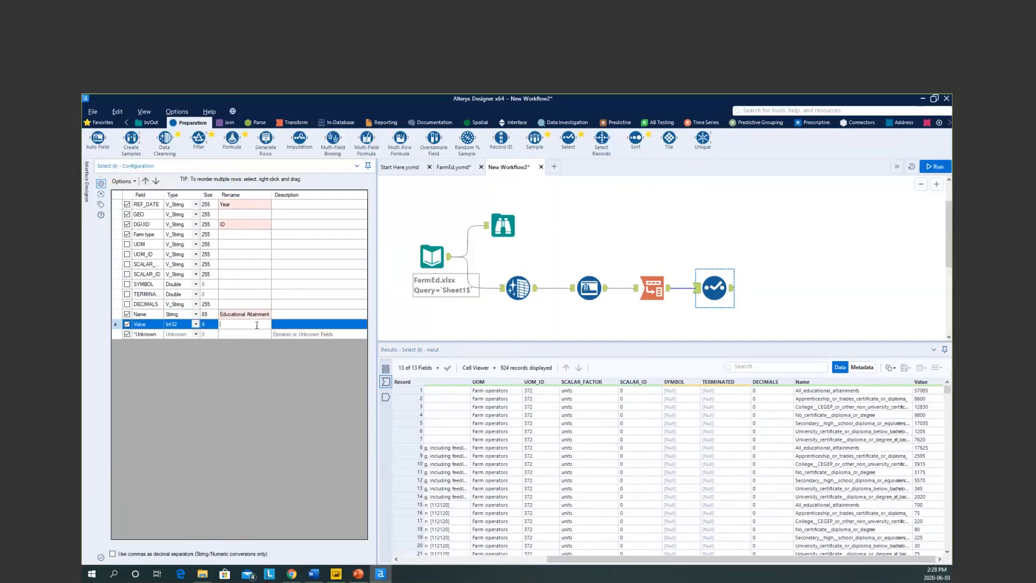
type("Farm Operators")
left_click(196, 325)
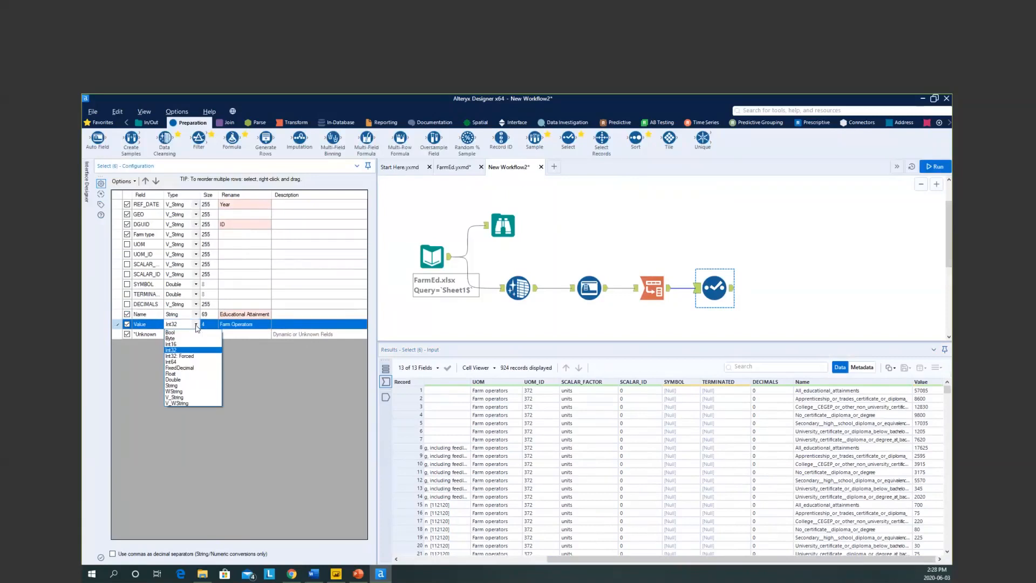
left_click(236, 327)
left_click(264, 323)
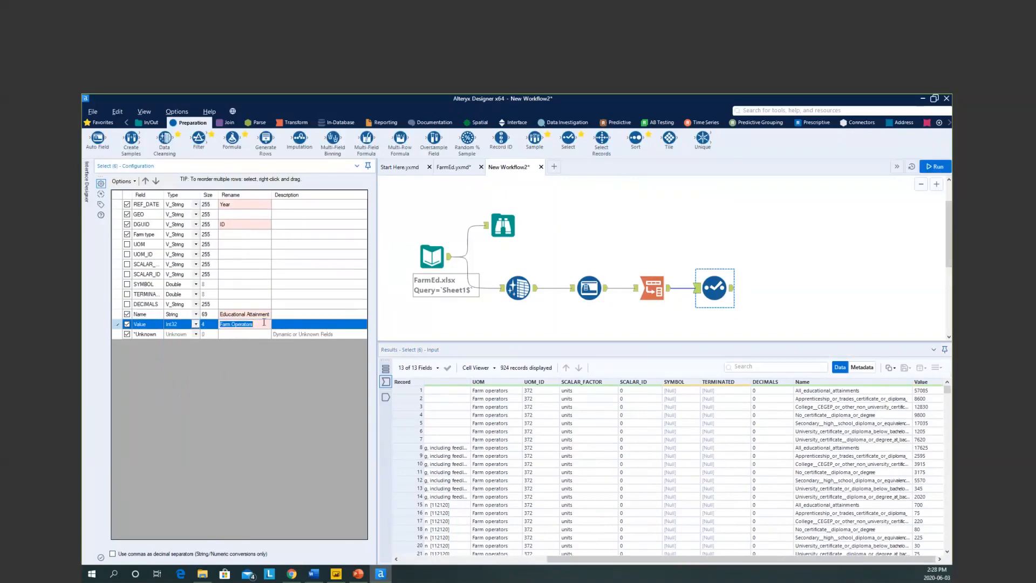
left_click(264, 323)
Run the workflow and examine the Select tool's output, widening the Farm type column to read its full descriptions and bracketed codes
left_click(935, 166)
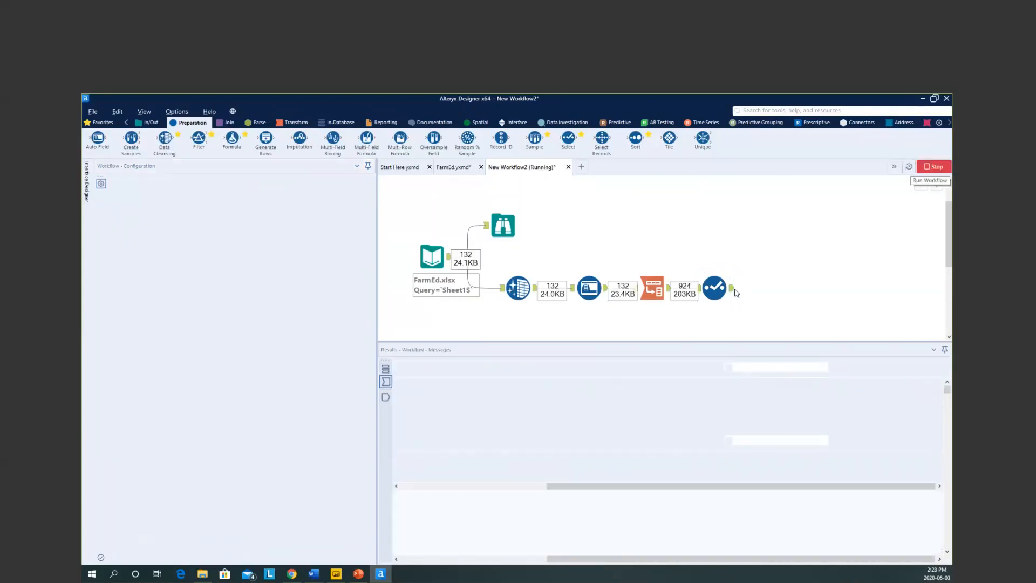
left_click(731, 288)
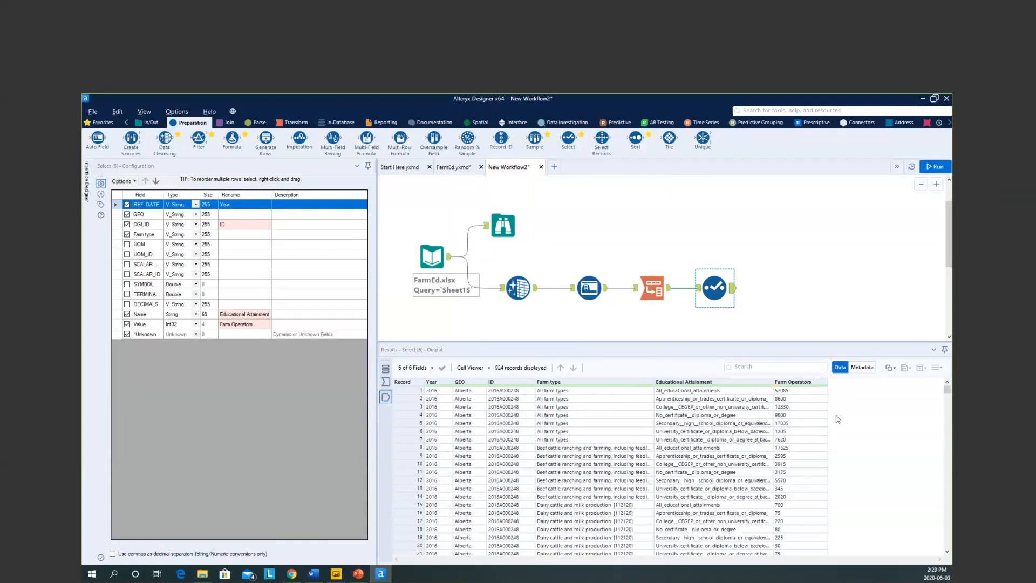
scroll(777, 450, "down", 2)
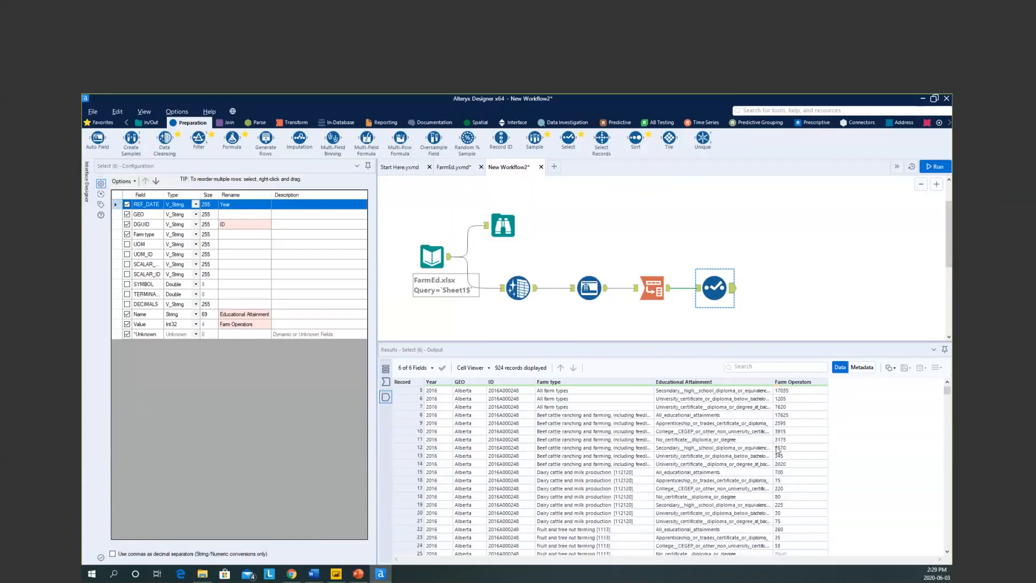
scroll(777, 450, "up", 1)
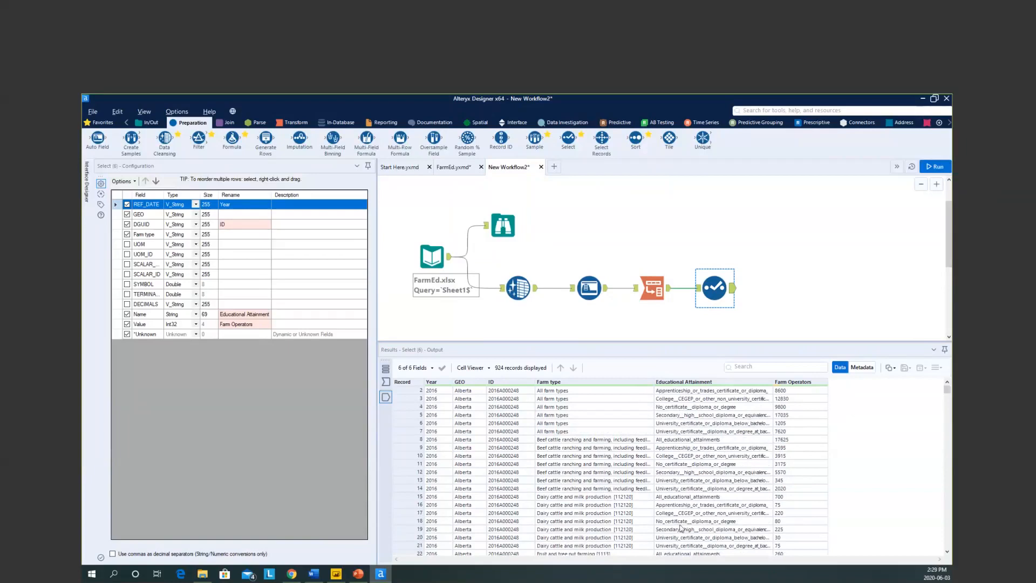
left_click_drag(653, 380, 718, 380)
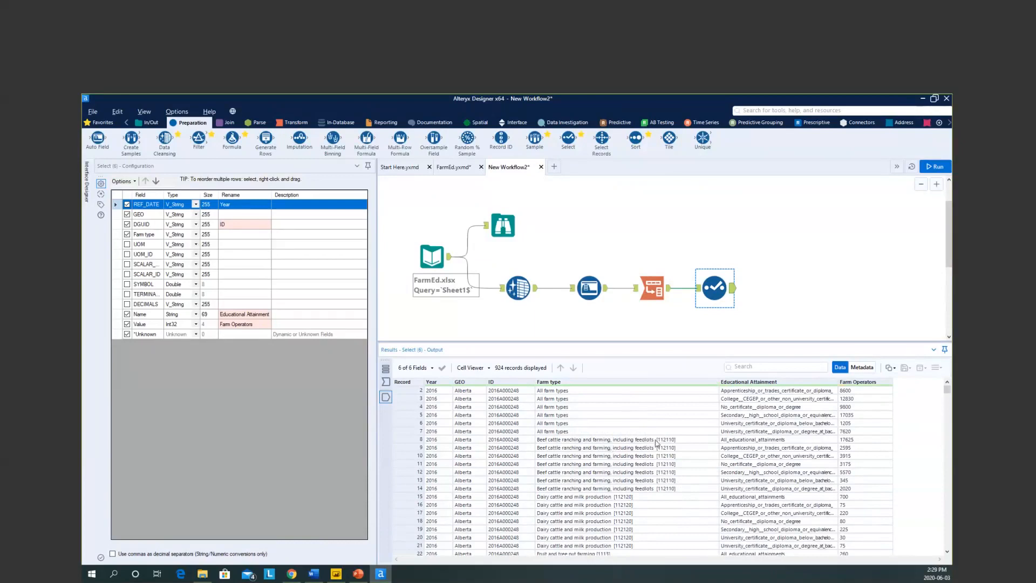
scroll(654, 509, "down", 4)
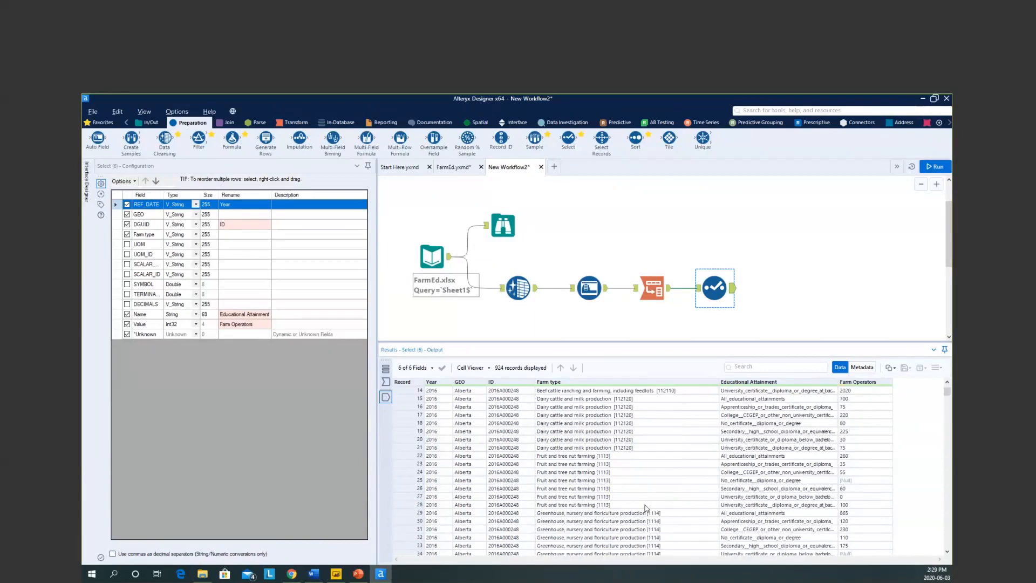
scroll(646, 508, "up", 3)
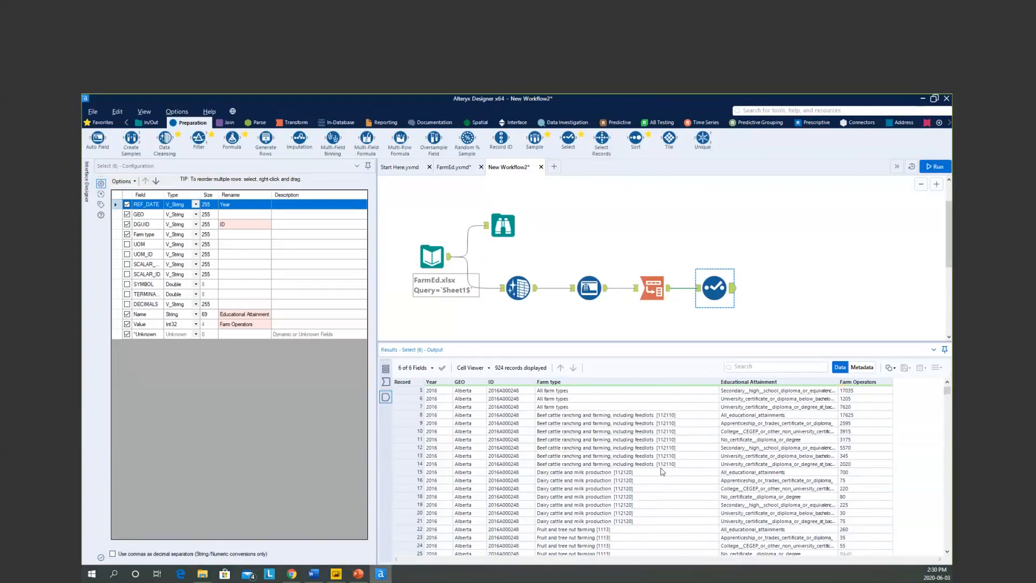
Add a RegEx tool after the Select tool, display its incoming data and set Farm type as the column to parse
left_click(261, 125)
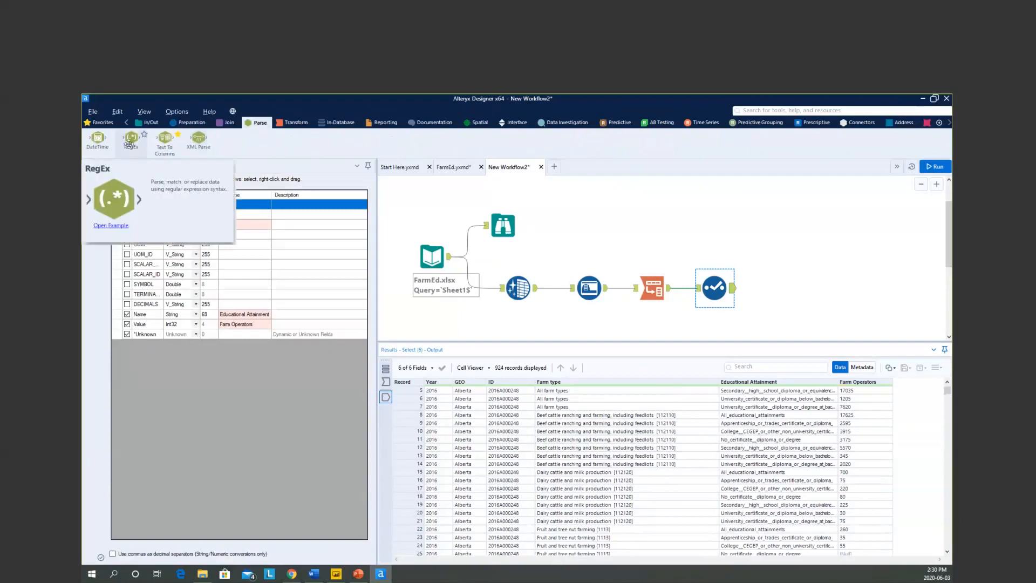
left_click_drag(129, 139, 785, 288)
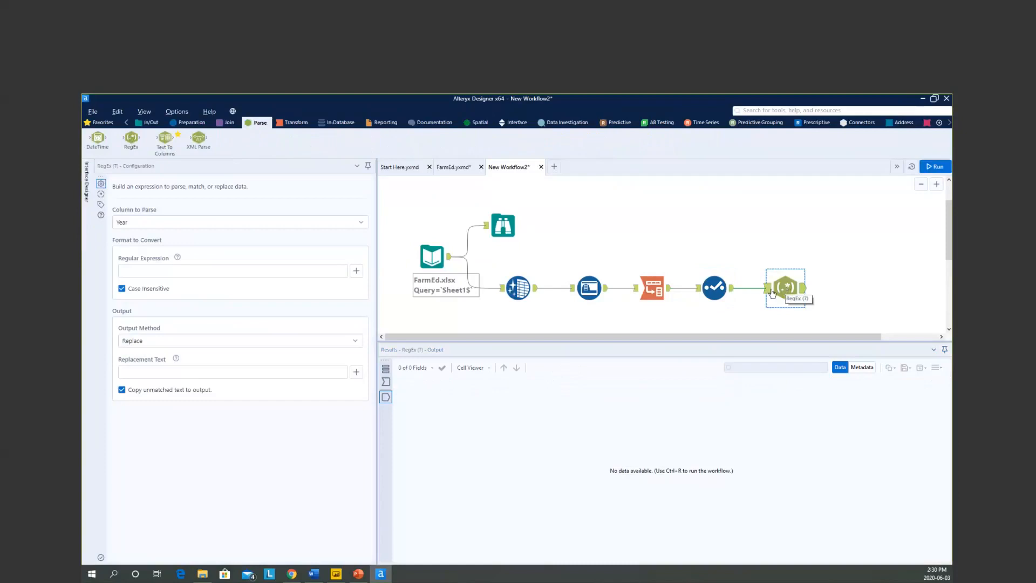
left_click(772, 293)
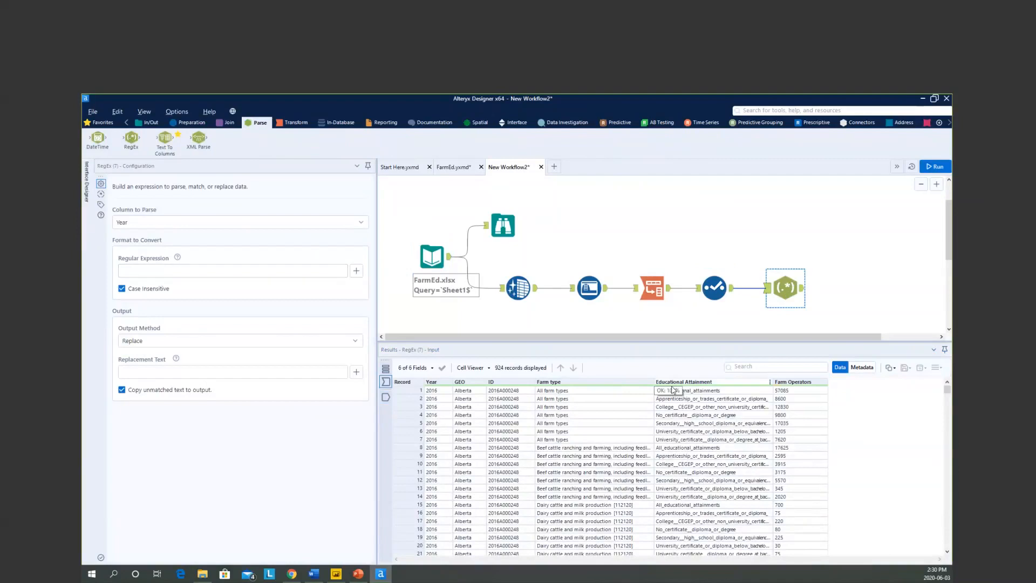
left_click(137, 222)
left_click(142, 282)
left_click(199, 271)
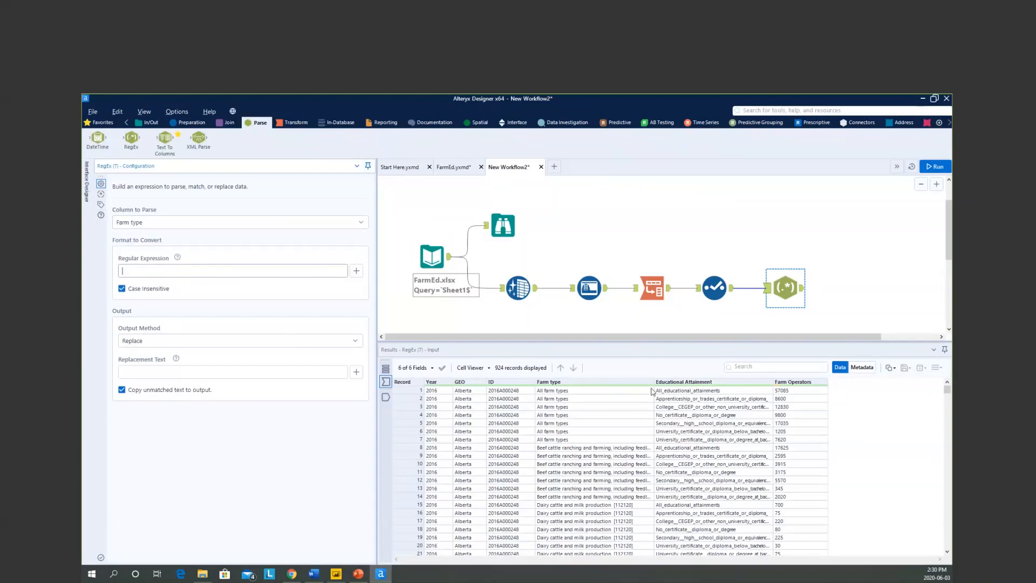
Set the RegEx tool's regular expression to (.*)\[.* to capture the text before the bracketed code, with Parse as the output method
left_click_drag(653, 381, 728, 382)
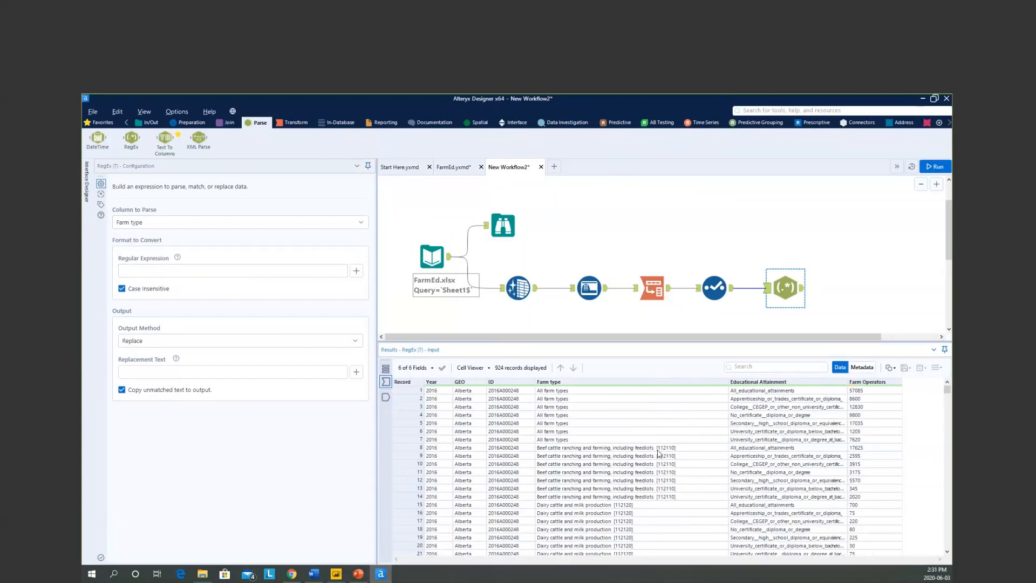
left_click(233, 275)
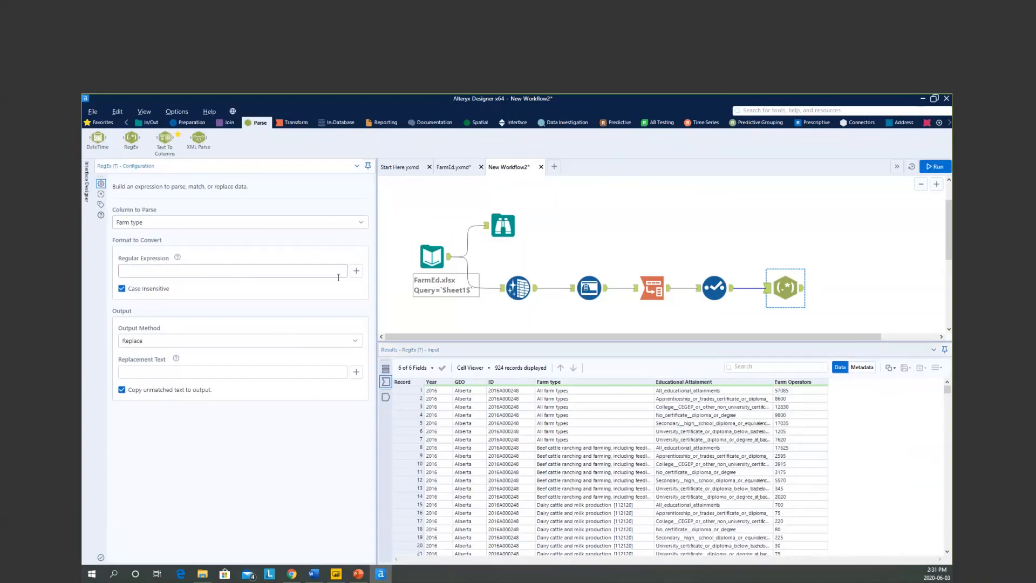
left_click(356, 270)
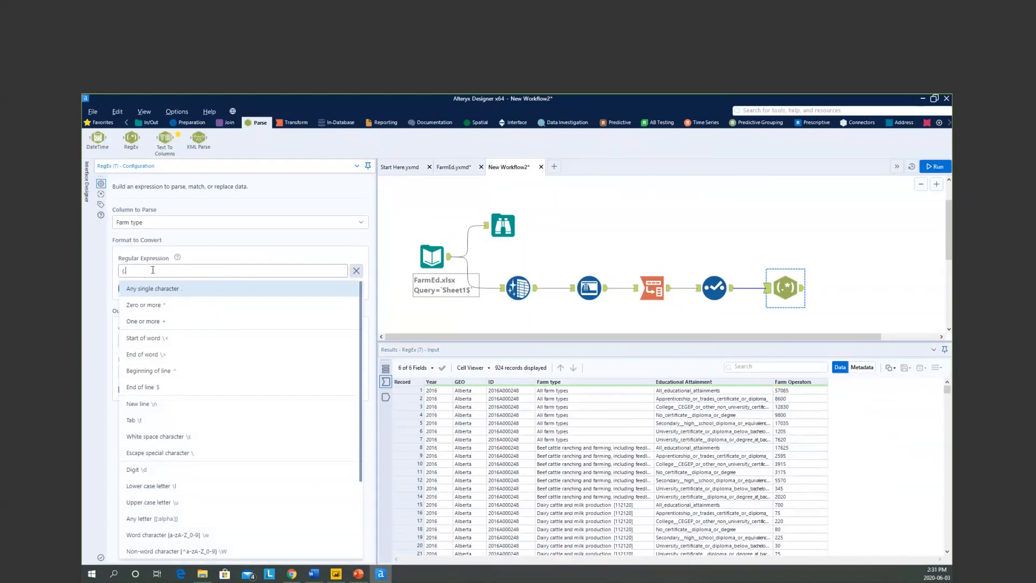
type(")")
left_click(194, 270)
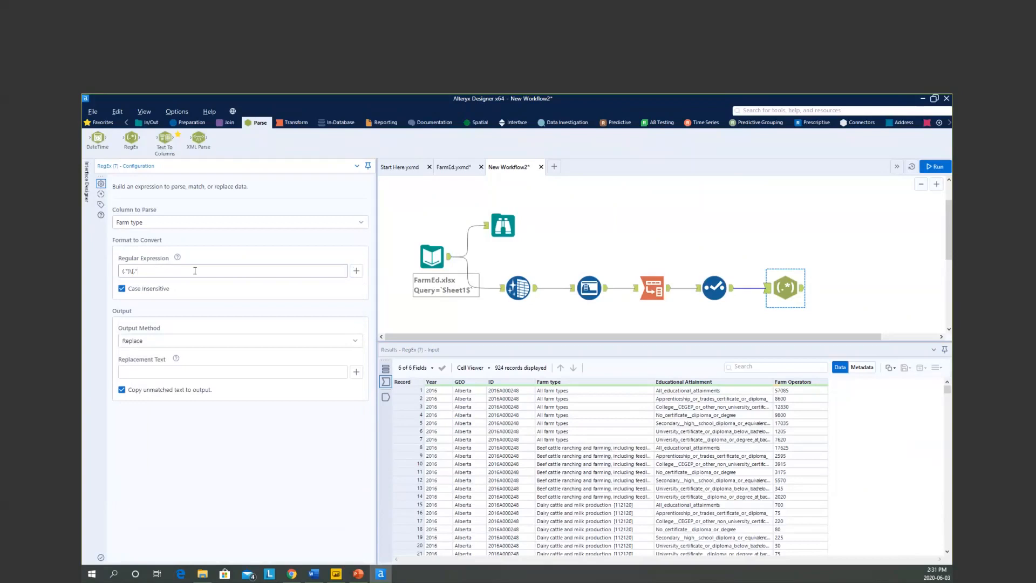
left_click(187, 342)
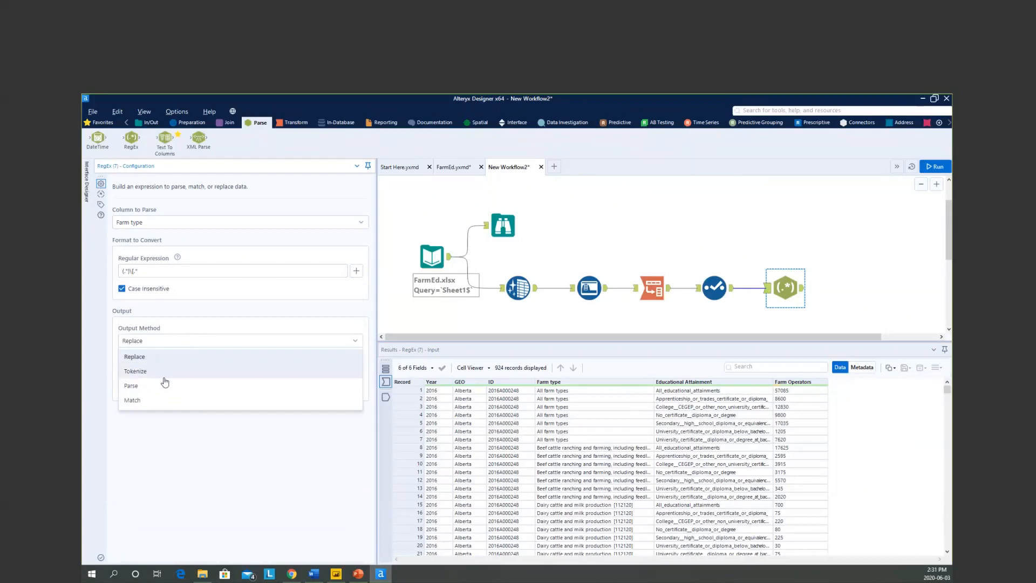
left_click(139, 385)
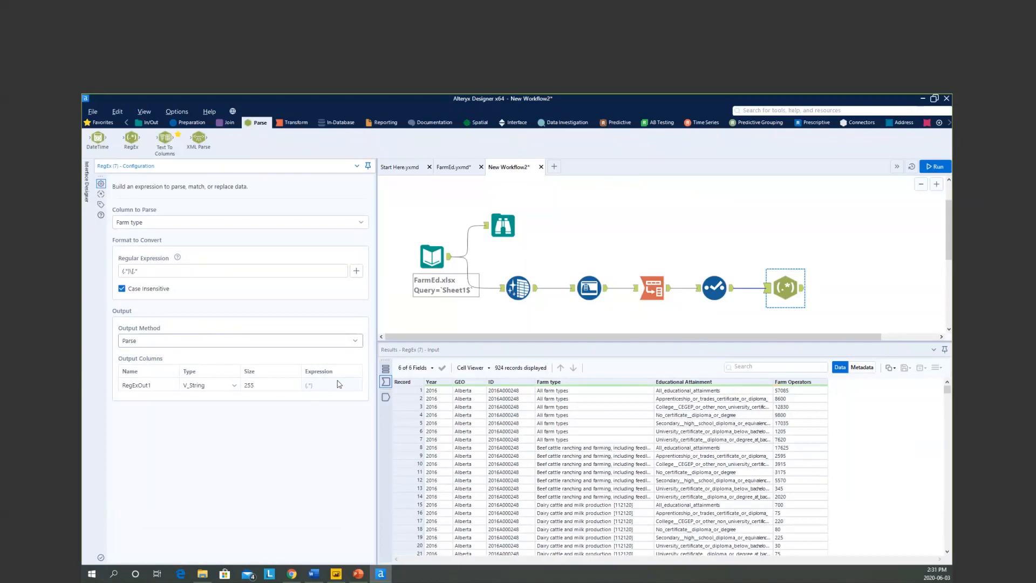
Run the workflow and compare the parsed RegExOut1 column with the original Farm type values in the RegEx tool's output
left_click(932, 167)
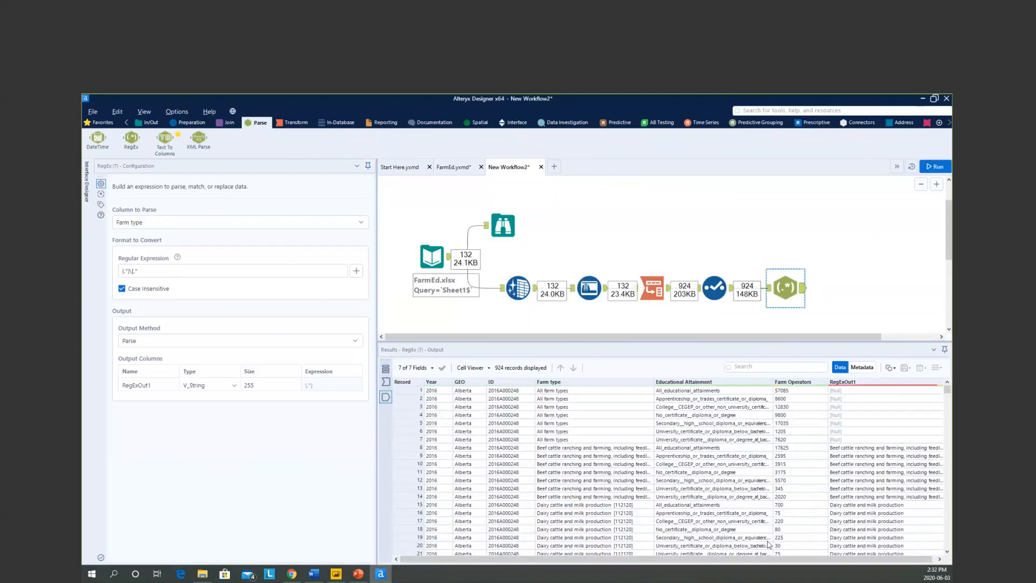
left_click_drag(760, 560, 777, 559)
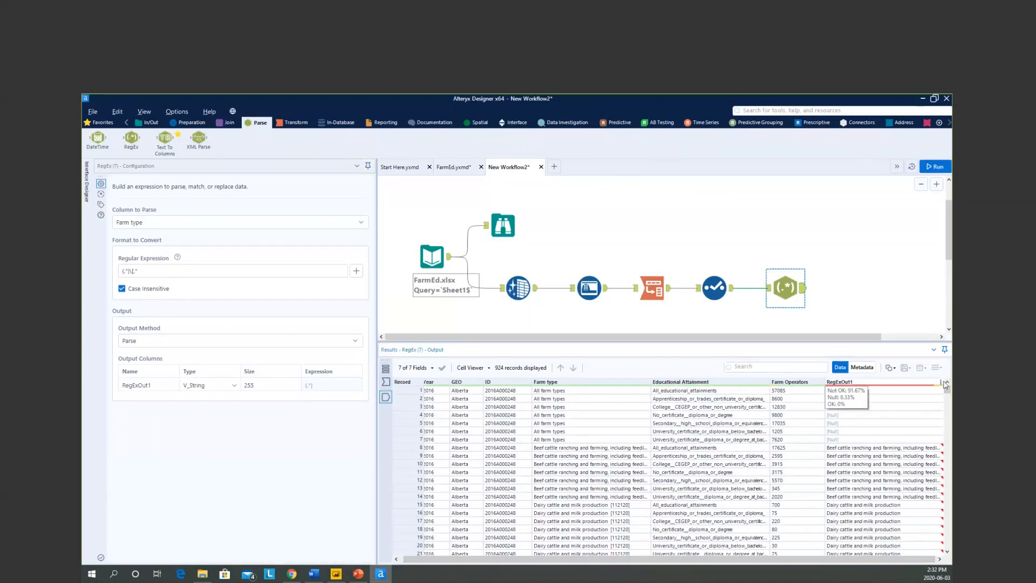
left_click_drag(943, 382, 956, 381)
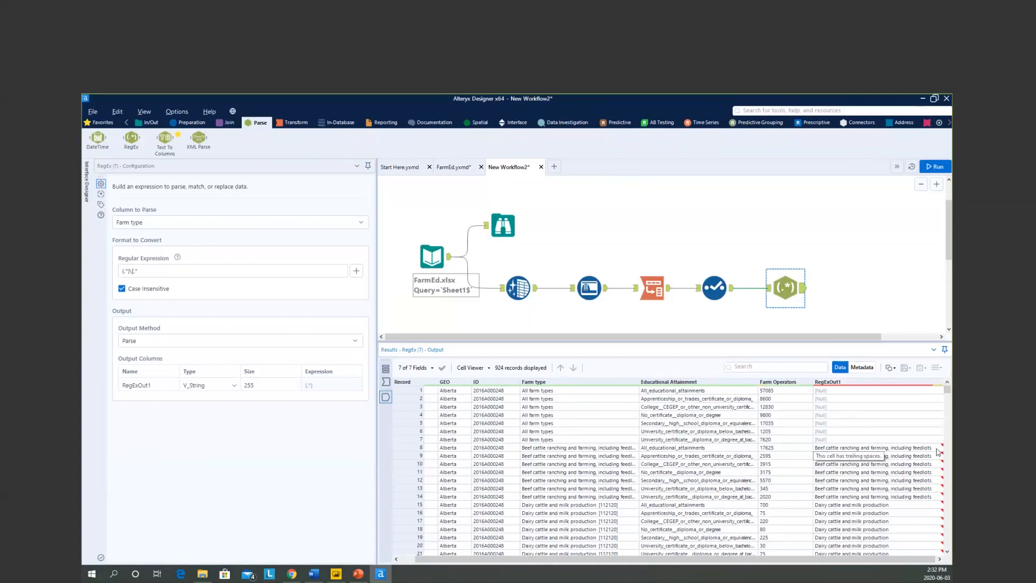
scroll(911, 472, "down", 3)
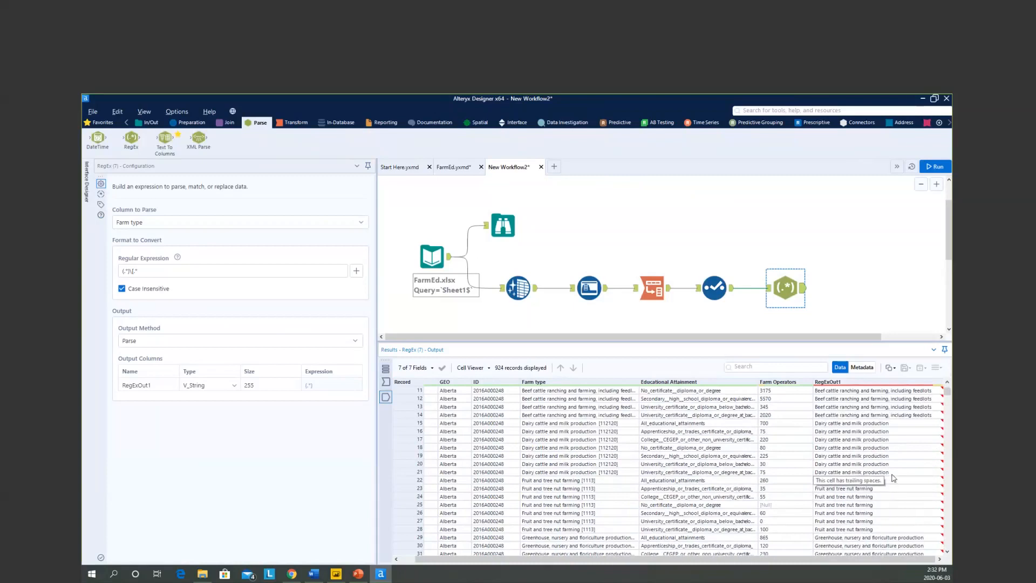
scroll(894, 478, "up", 2)
scroll(893, 478, "up", 2)
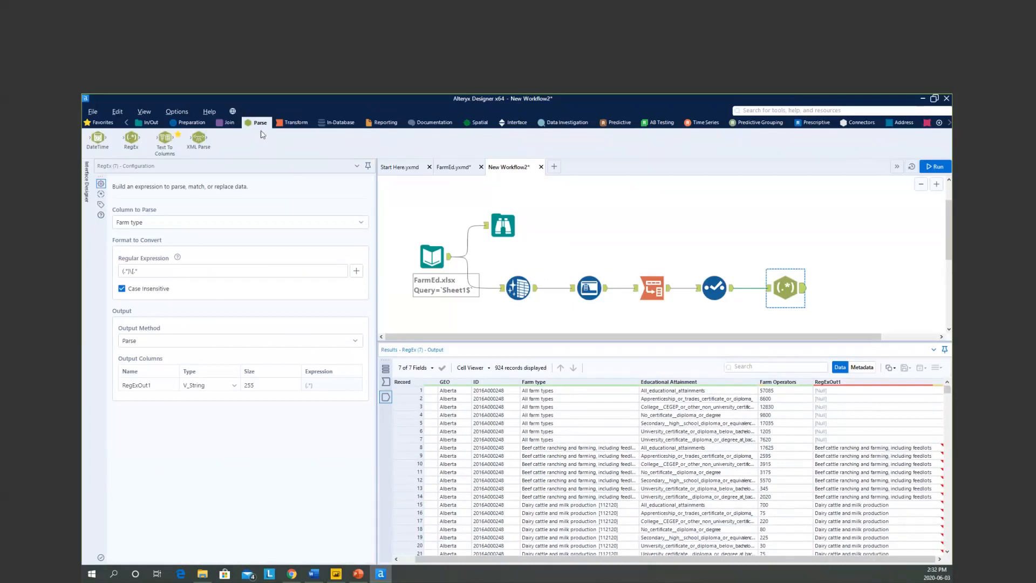
Add a Formula tool after the RegEx tool, display its incoming data and set Farm type as the output column
left_click(191, 123)
left_click_drag(239, 147, 863, 287)
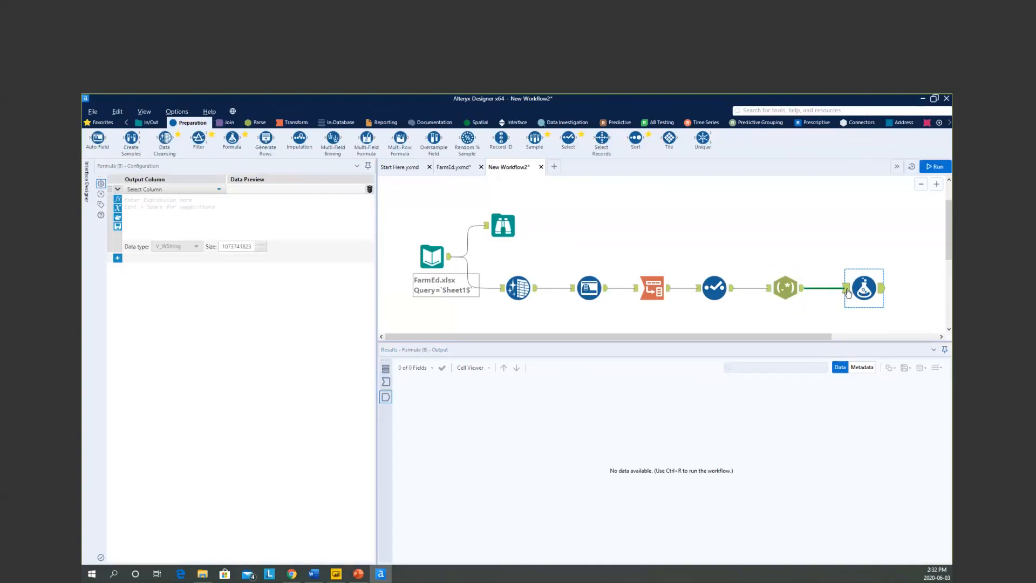
left_click(846, 291)
left_click(155, 191)
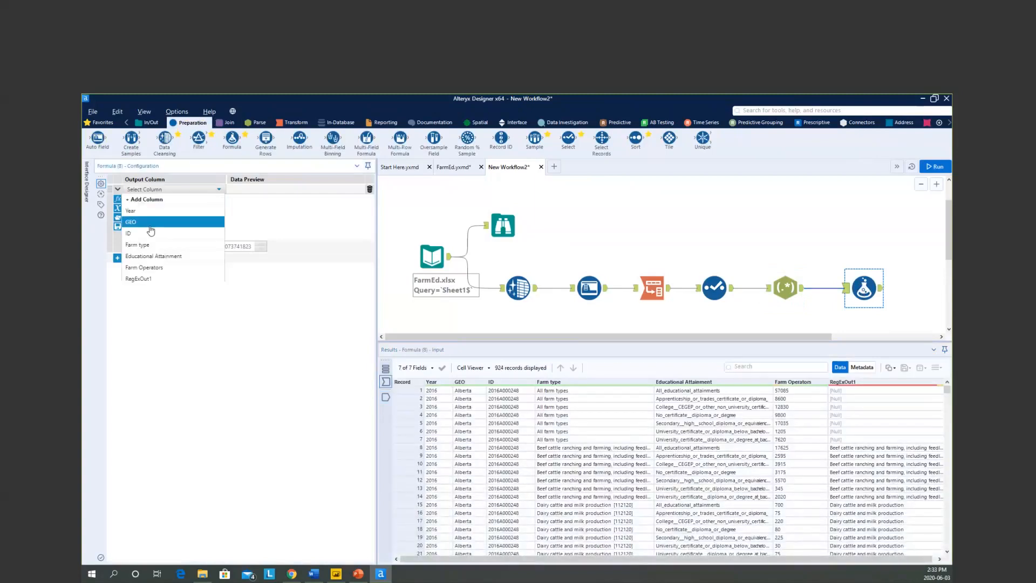
left_click(142, 244)
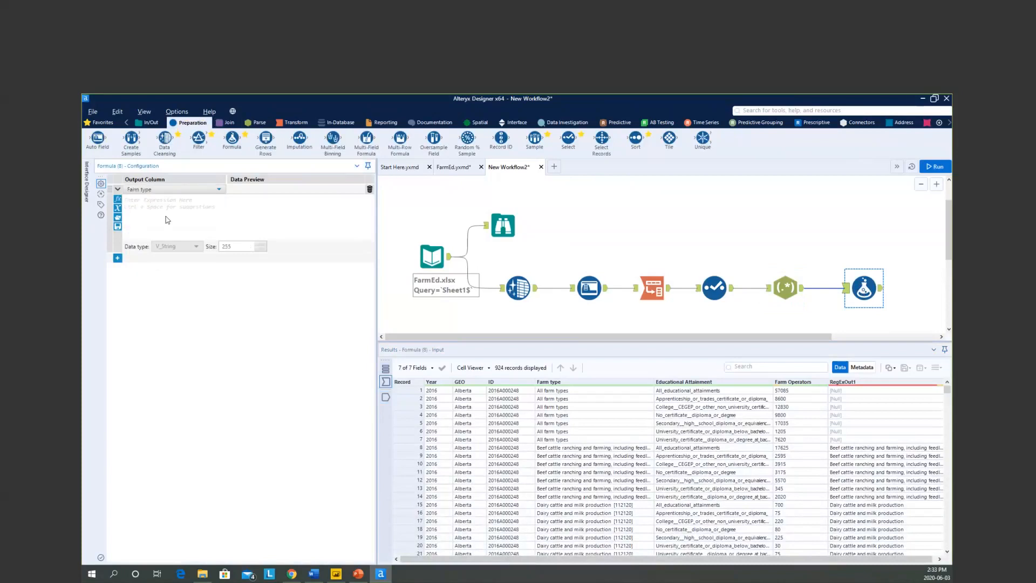
Begin the Farm type expression with the condition if IsNull([RegExOut1])
left_click(197, 212)
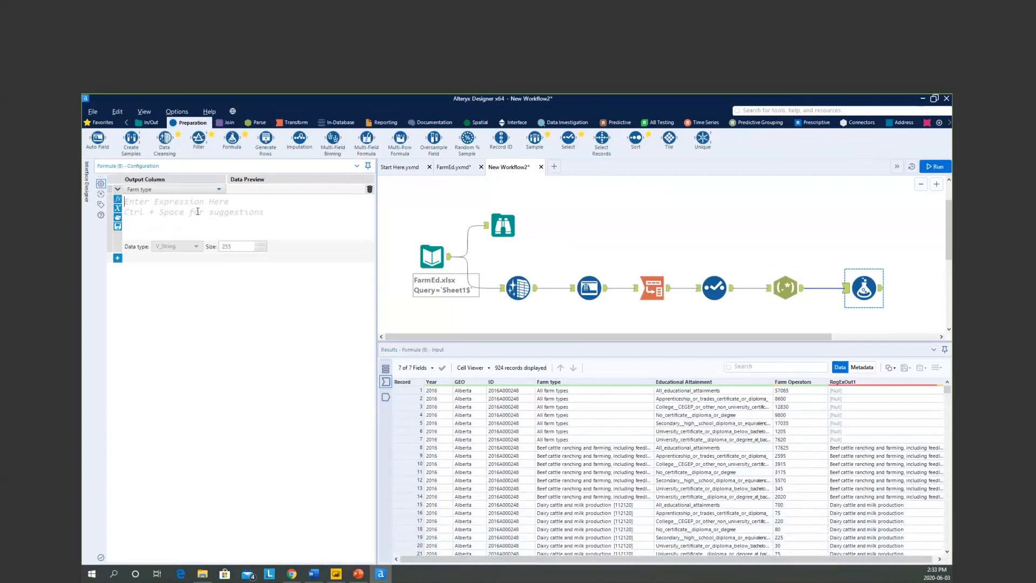
type("if IsNull(v)")
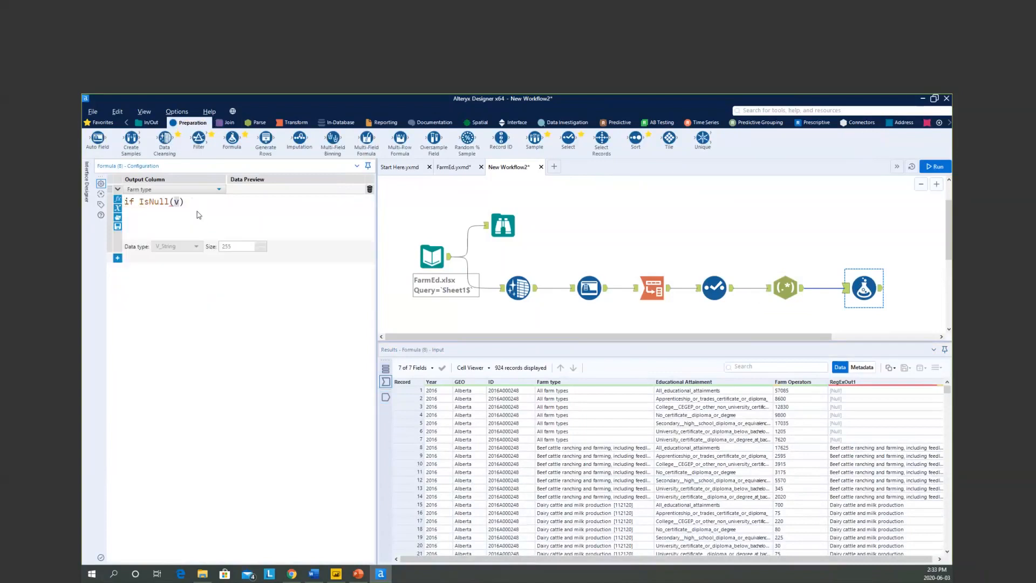
type("reg")
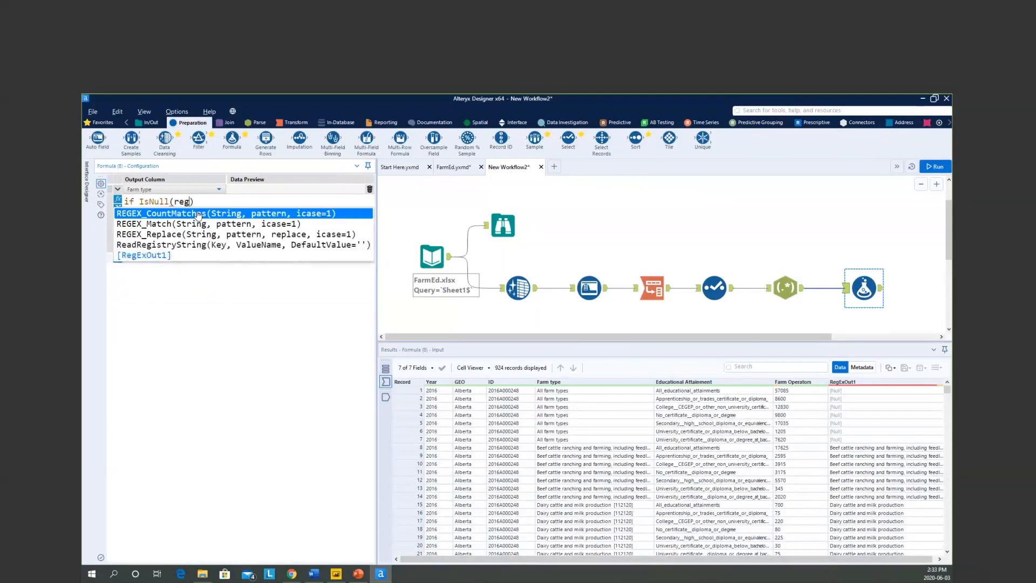
key("Down")
key("Down")
key("Down")
key("Down")
key("Return")
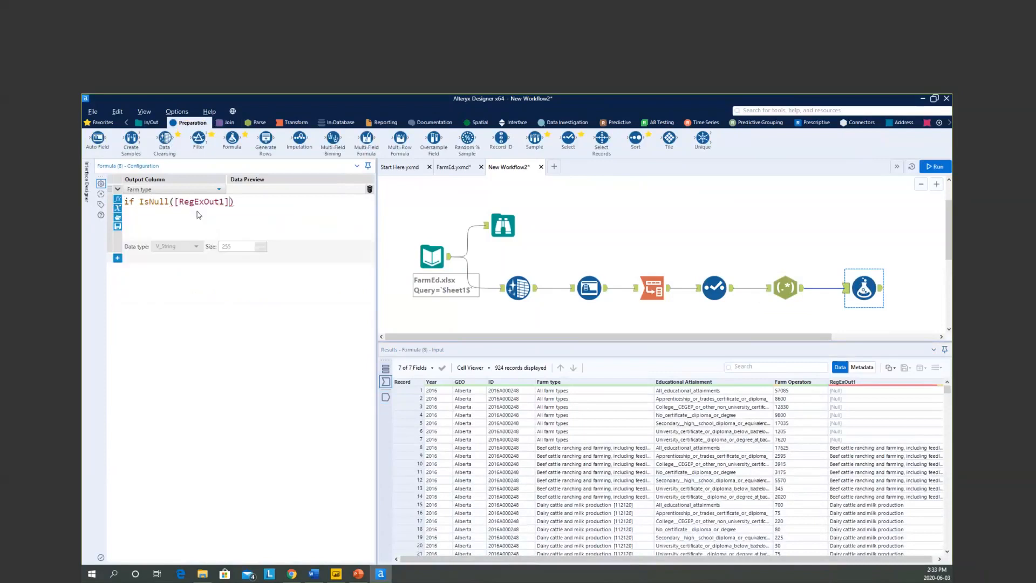
Complete the Farm type expression with then [Farm type] else [RegExOut1] endif
type("then farm")
key("Return")
key("Return")
type("el")
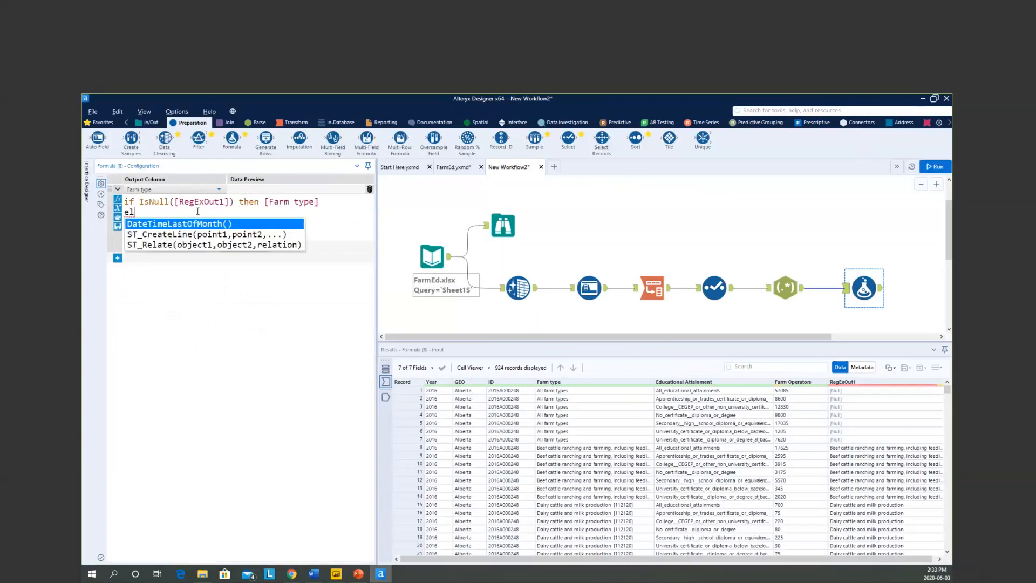
type("se rege")
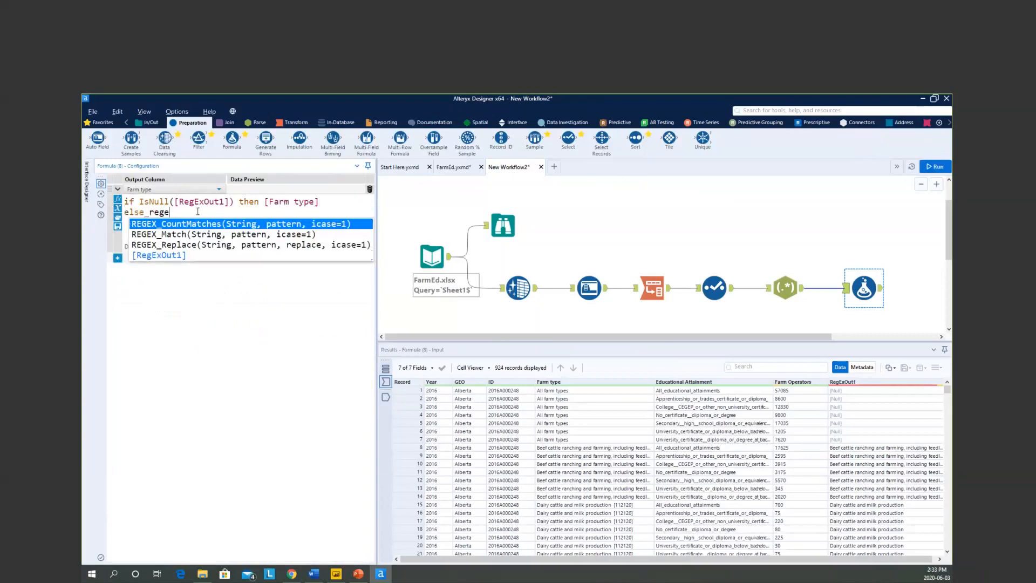
key("Down")
key("Down")
key("Down")
key("Return")
type("enif")
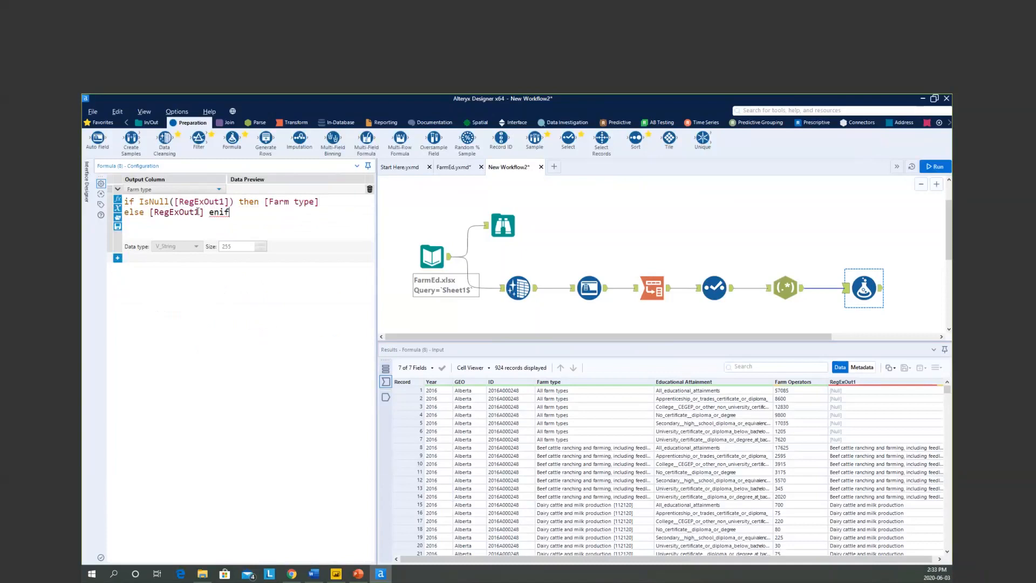
key("BackSpace")
key("BackSpace")
key("BackSpace")
type("ndif")
Examine the function categories and the existing columns offered for building the Farm type expression
left_click(118, 200)
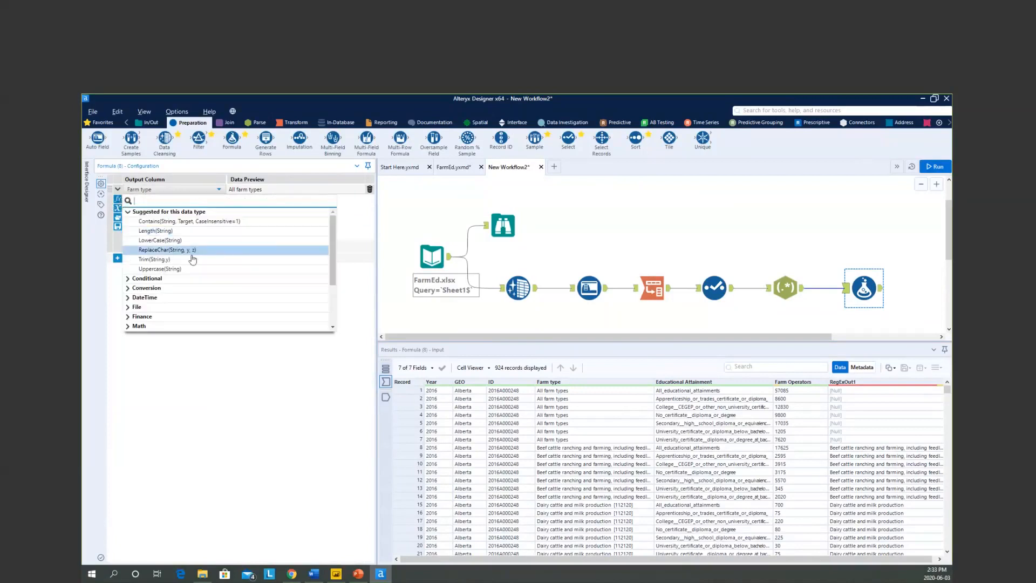
scroll(193, 296, "down", 2)
scroll(193, 296, "down", 1)
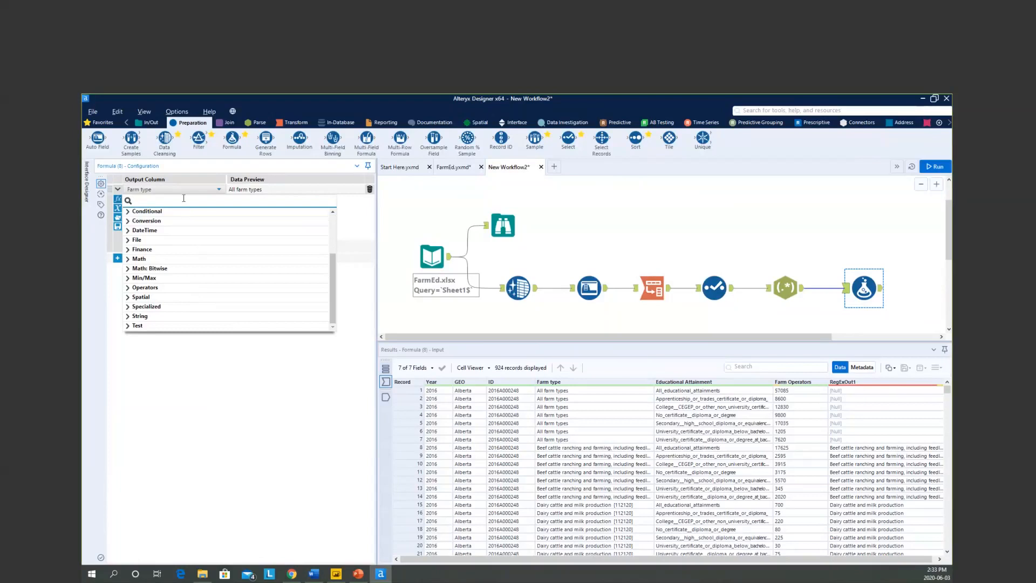
left_click(118, 209)
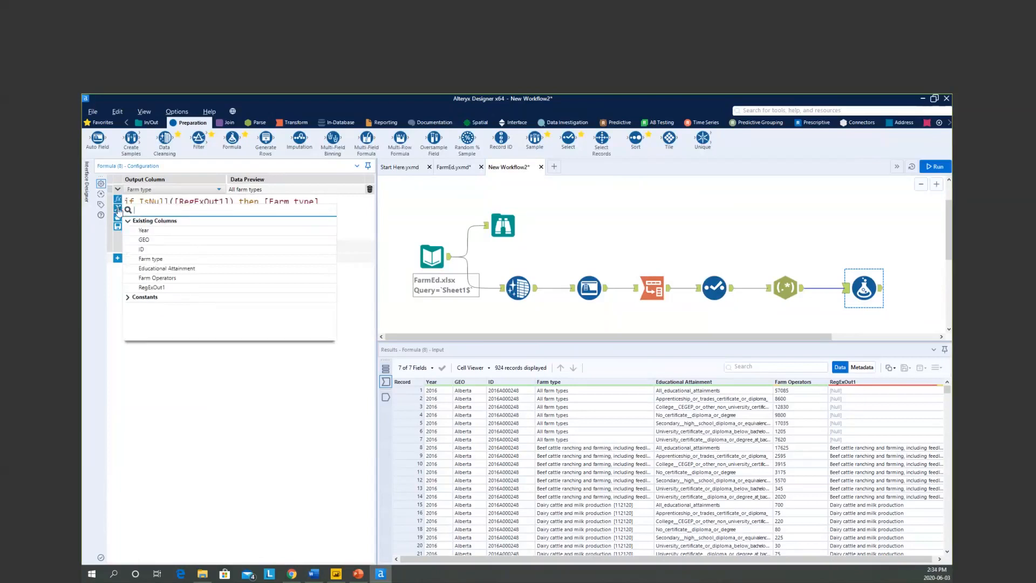
left_click(118, 211)
left_click(238, 214)
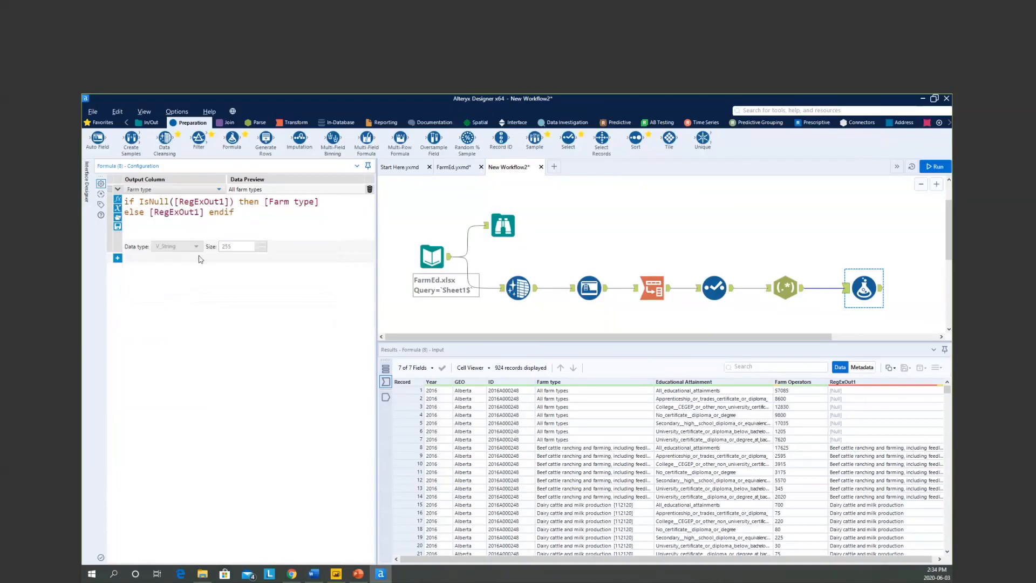
Add a second Formula expression that outputs to Farm type and insert the Trim function in it
left_click(117, 259)
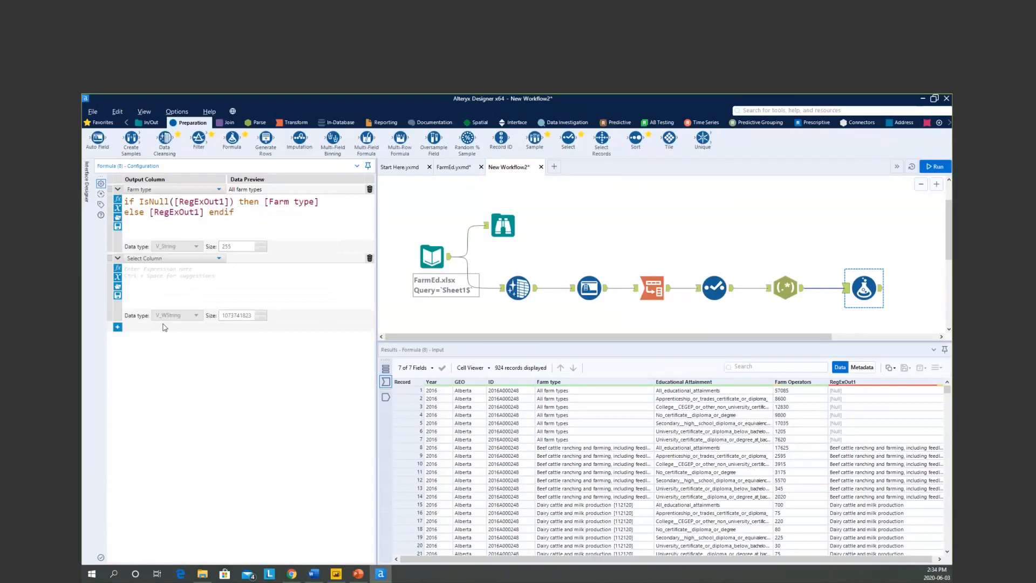
left_click(167, 258)
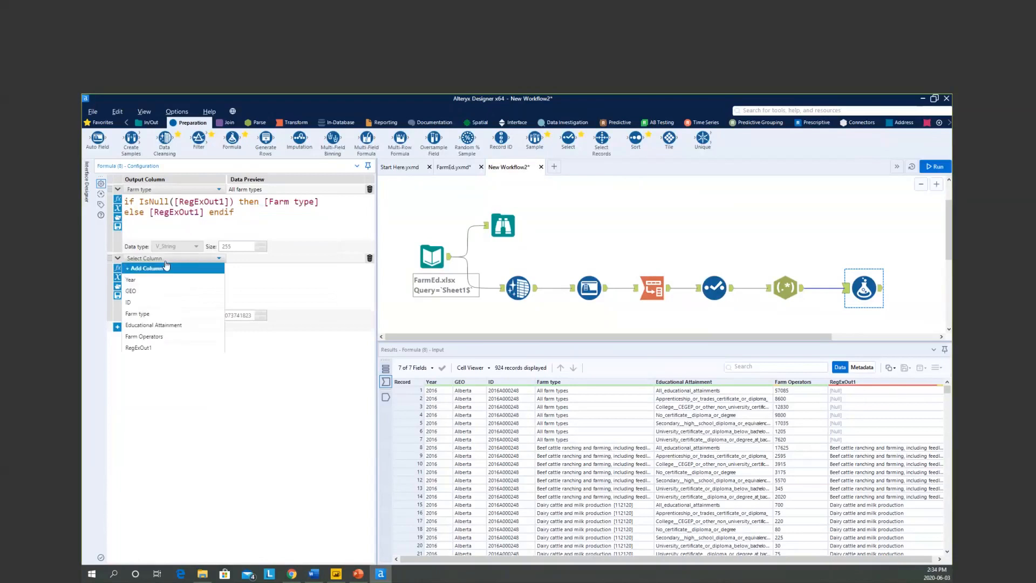
left_click(155, 316)
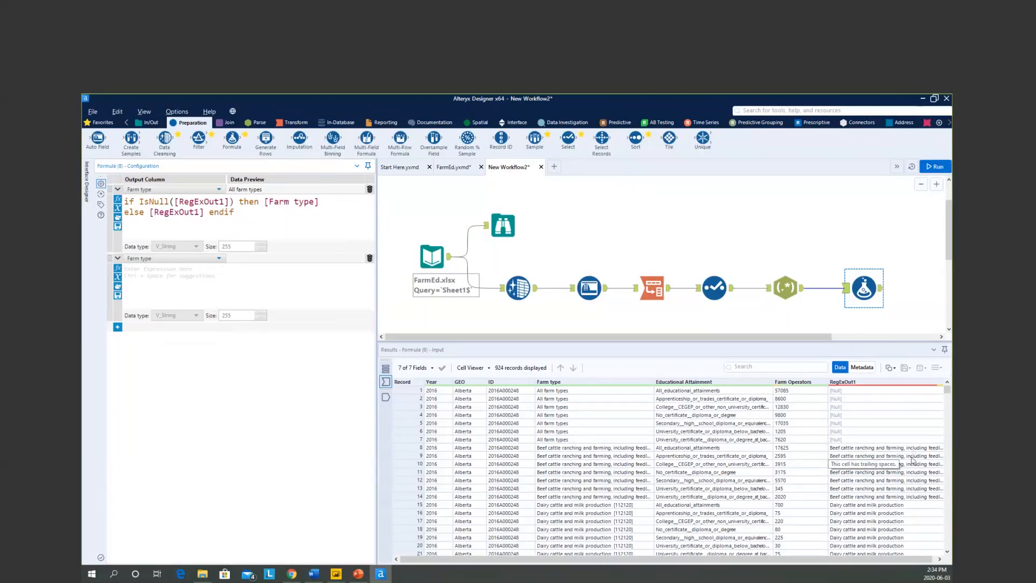
left_click(256, 282)
type("trim")
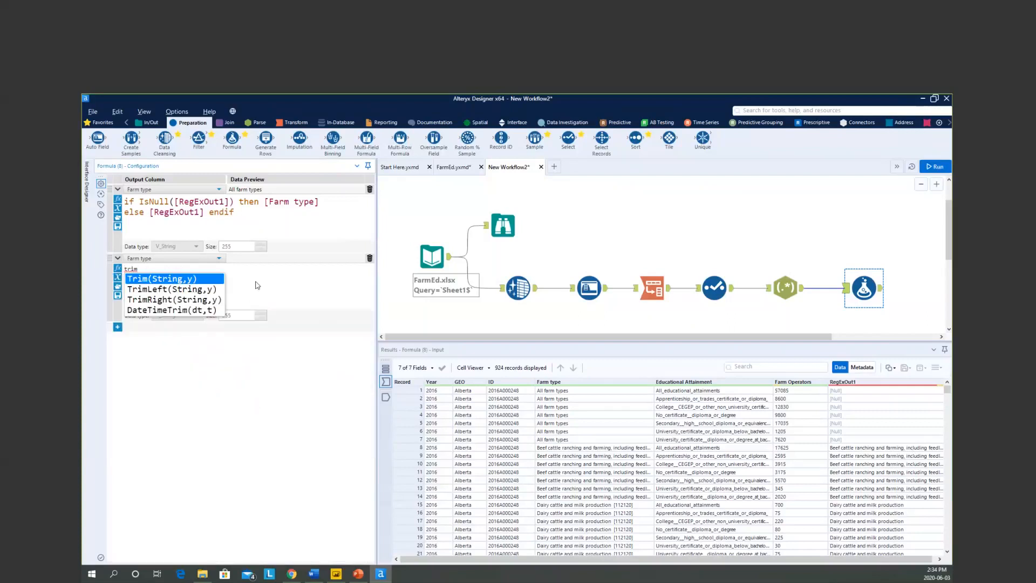
key("Return")
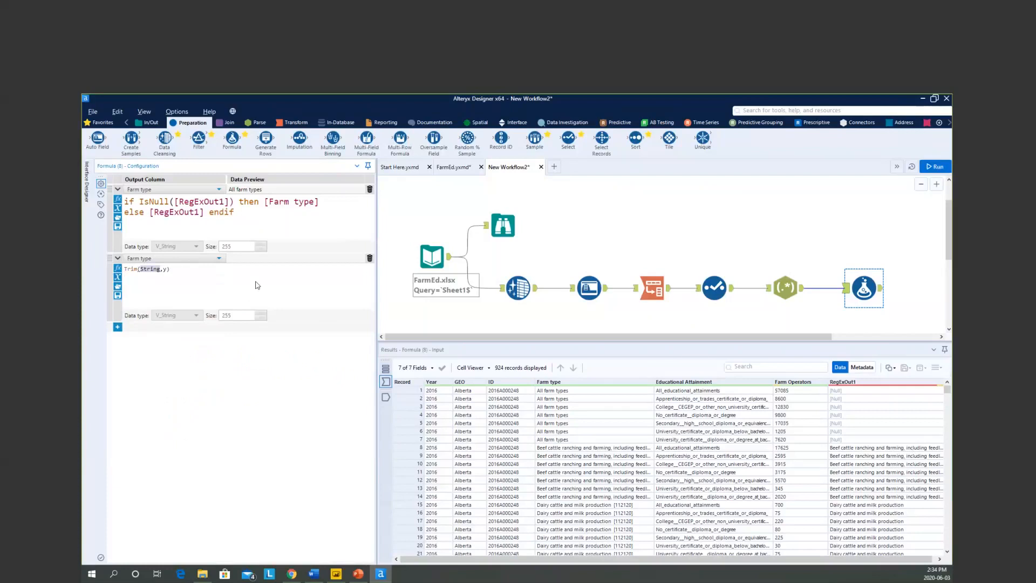
Set [Farm type] as the Trim function's only argument, giving Trim([Farm type]), and enlarge the expression text
type("reg")
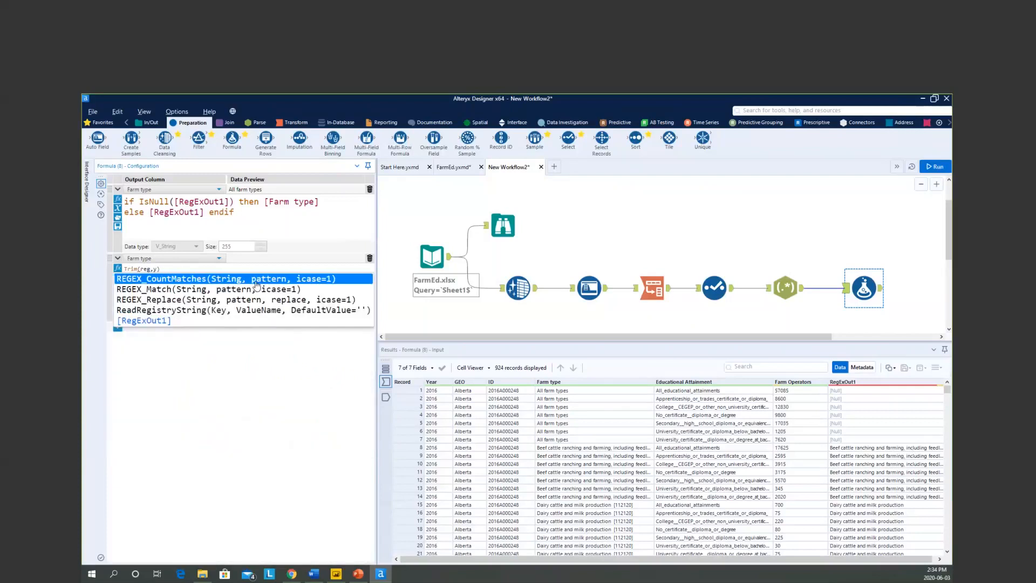
key("BackSpace")
key("BackSpace")
key("BackSpace")
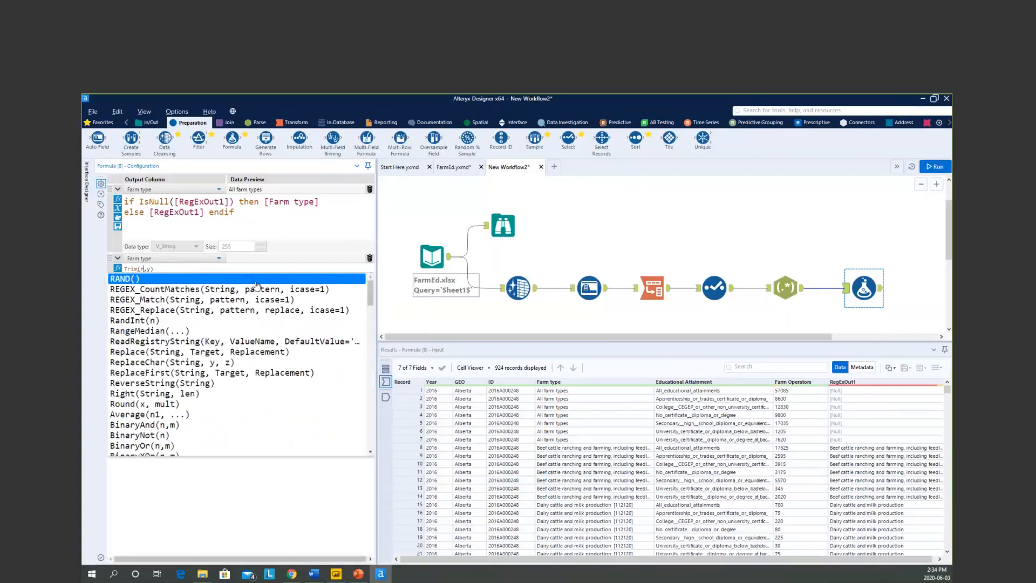
type("[Farm")
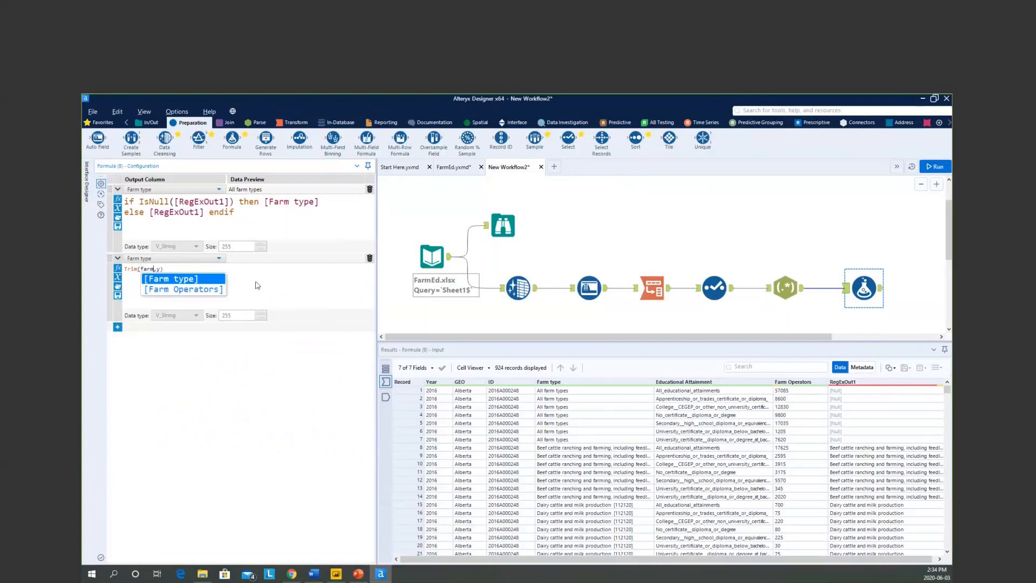
key("Return")
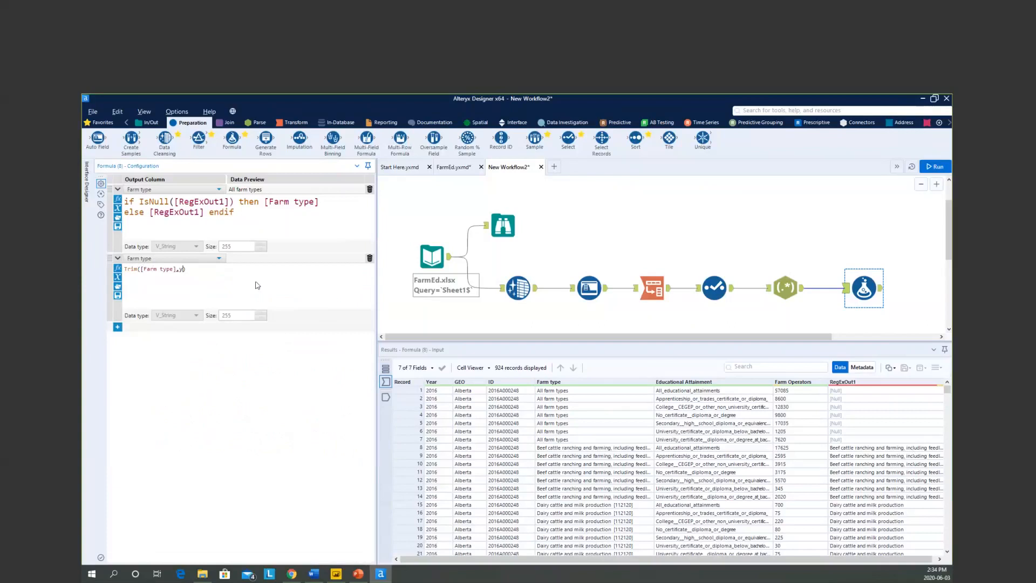
key("BackSpace")
key("BackSpace")
scroll(235, 287, "up", 5)
left_click(250, 271)
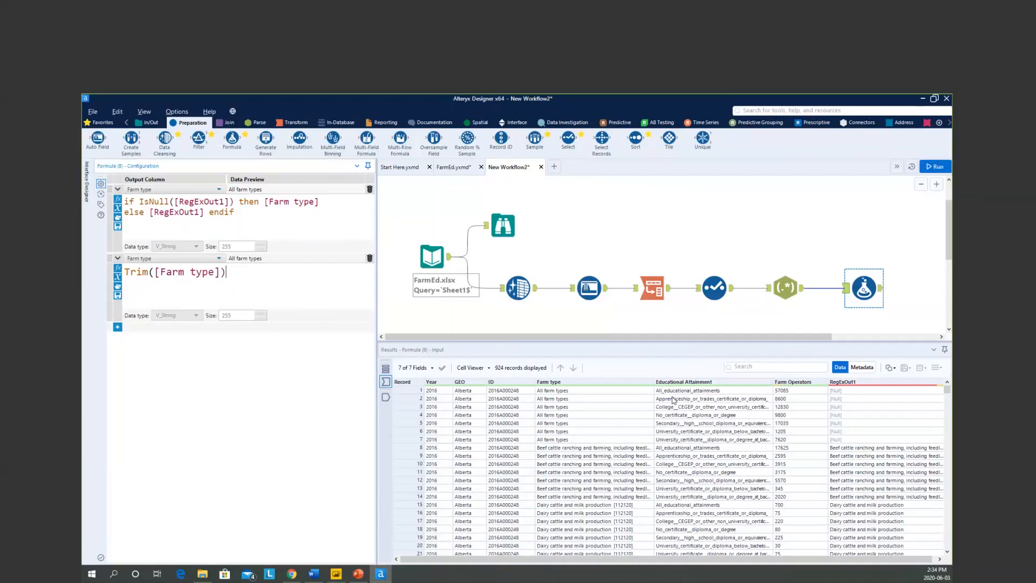
Add a third Formula expression that outputs to Educational Attainment and insert the Replace function in it
left_click(118, 328)
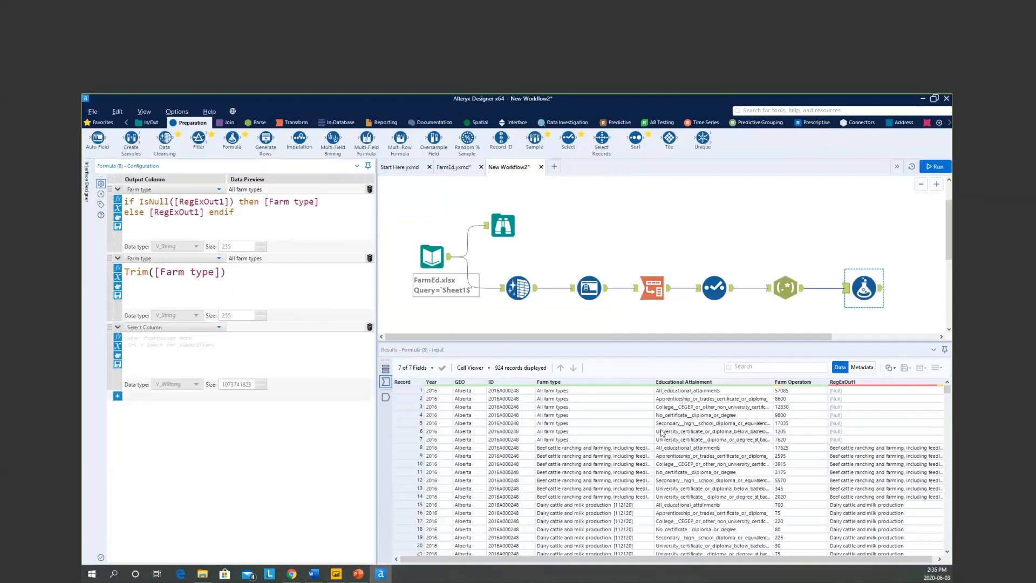
left_click(168, 329)
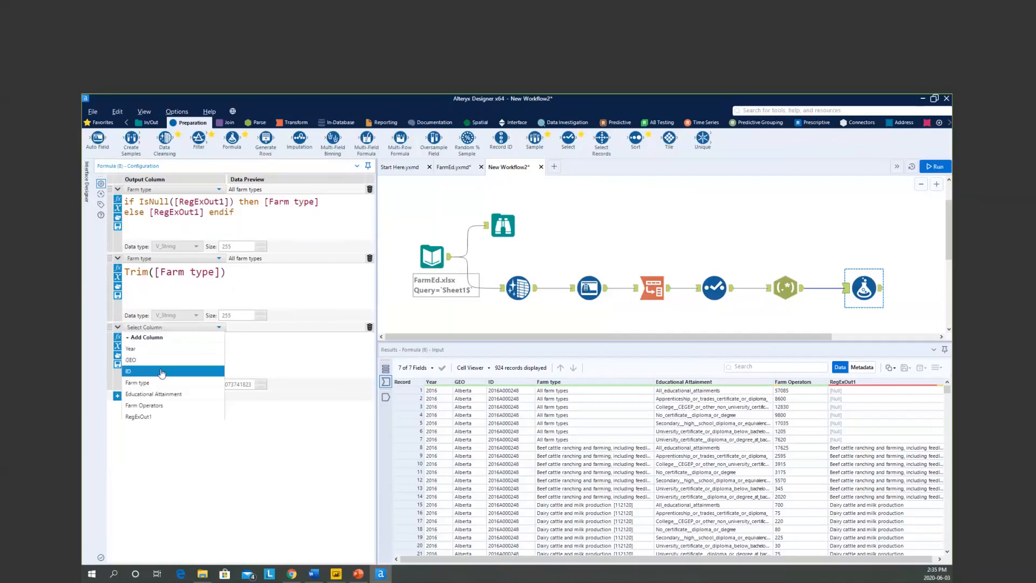
left_click(178, 394)
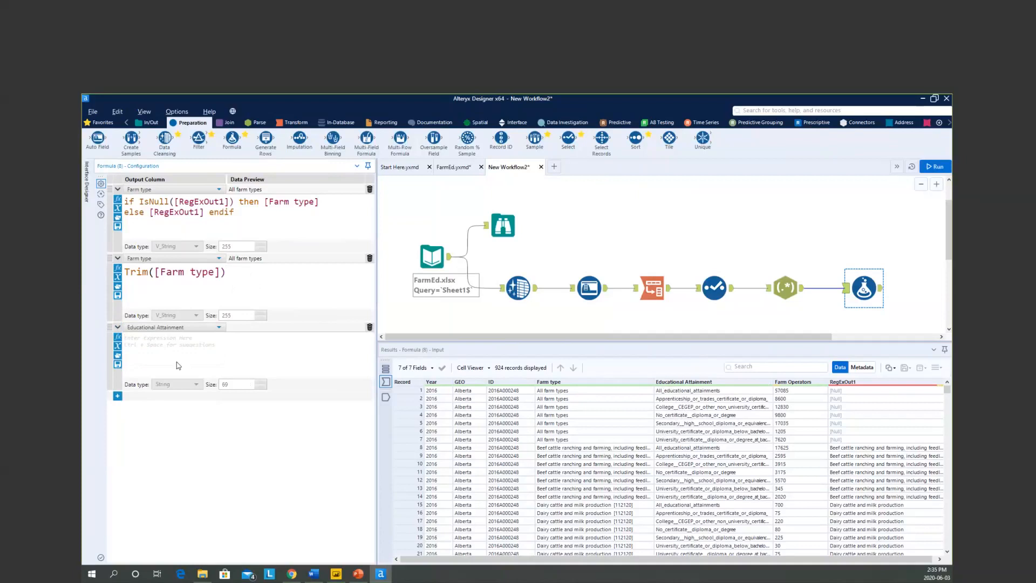
type("Repl")
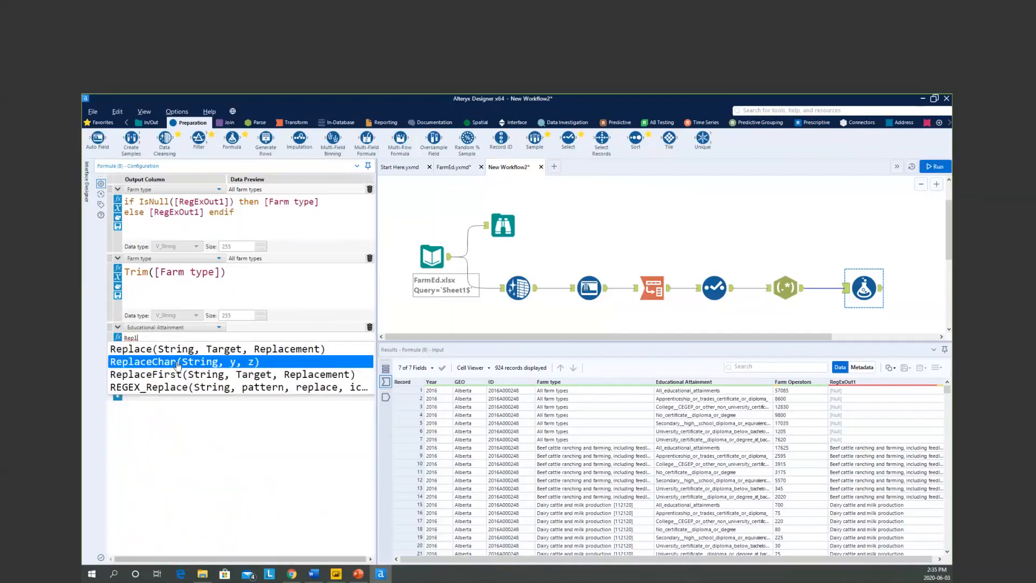
key("Up")
key("Return")
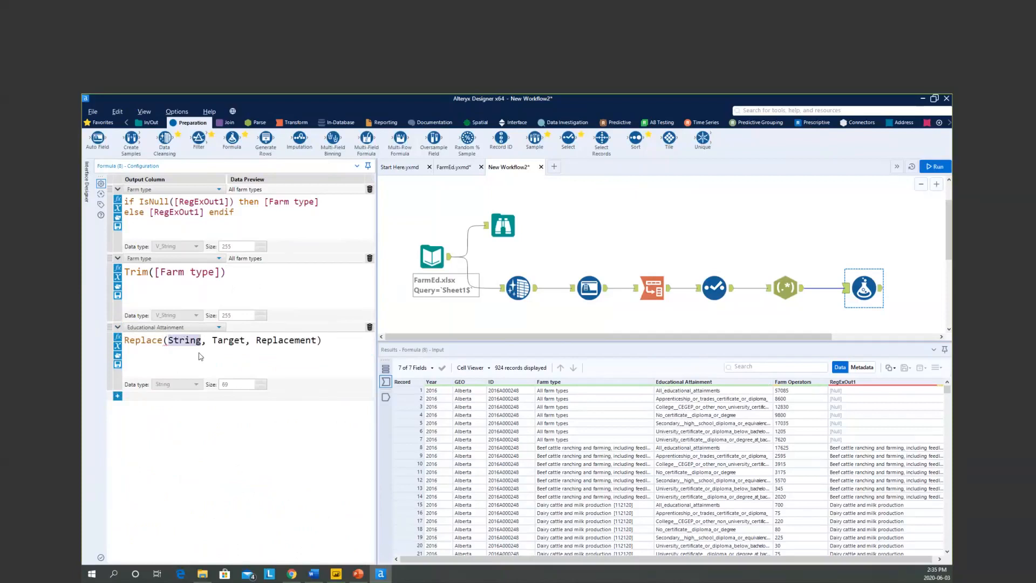
Complete the expression as Replace([Educational Attainment], "__", " ") to turn double underscores into spaces, and run the workflow
type("educ")
left_click(199, 354)
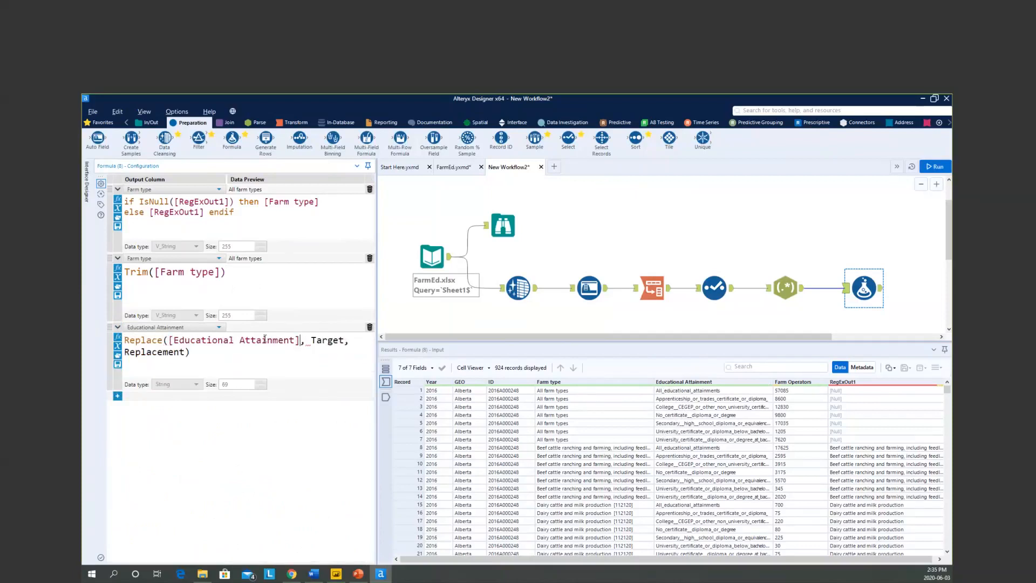
left_click_drag(342, 341, 313, 342)
type("\"_ \"")
left_click_drag(184, 352, 127, 358)
type("\"__ \"")
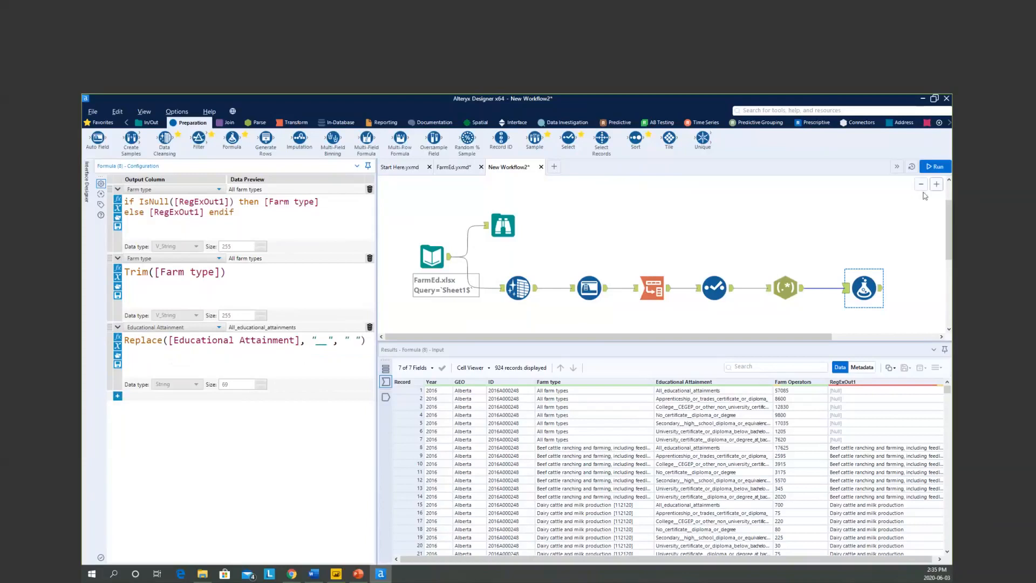
left_click(898, 287)
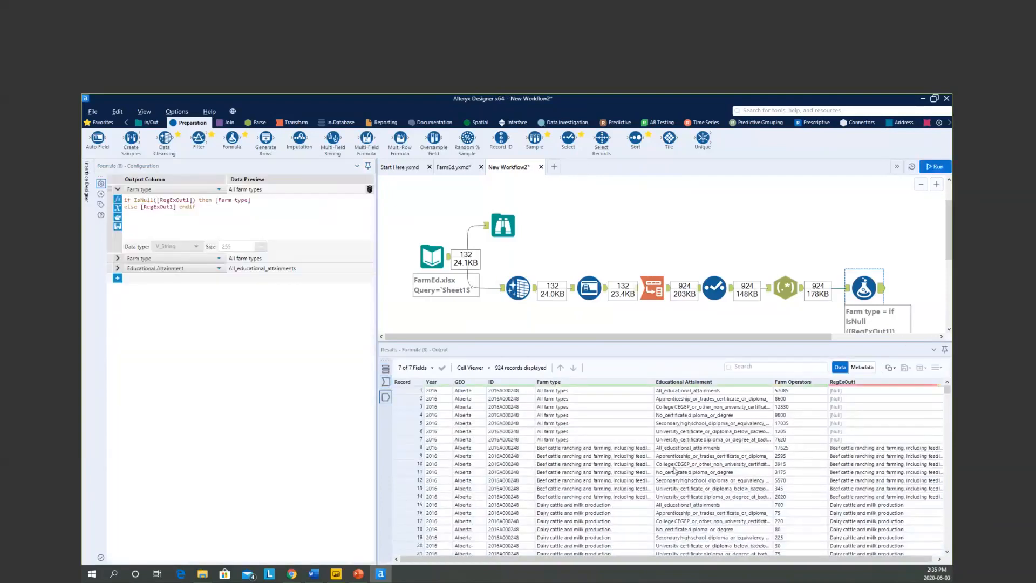
Add a fourth Formula expression that outputs to Educational Attainment and insert the Replace function with [Educational Attainment] as its string
left_click(117, 277)
left_click(150, 346)
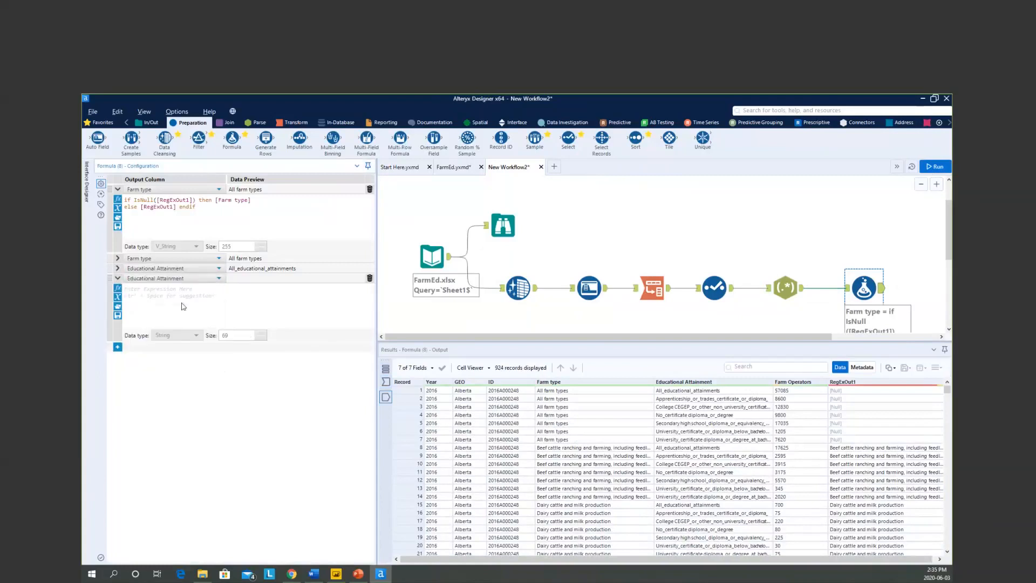
type("Repl")
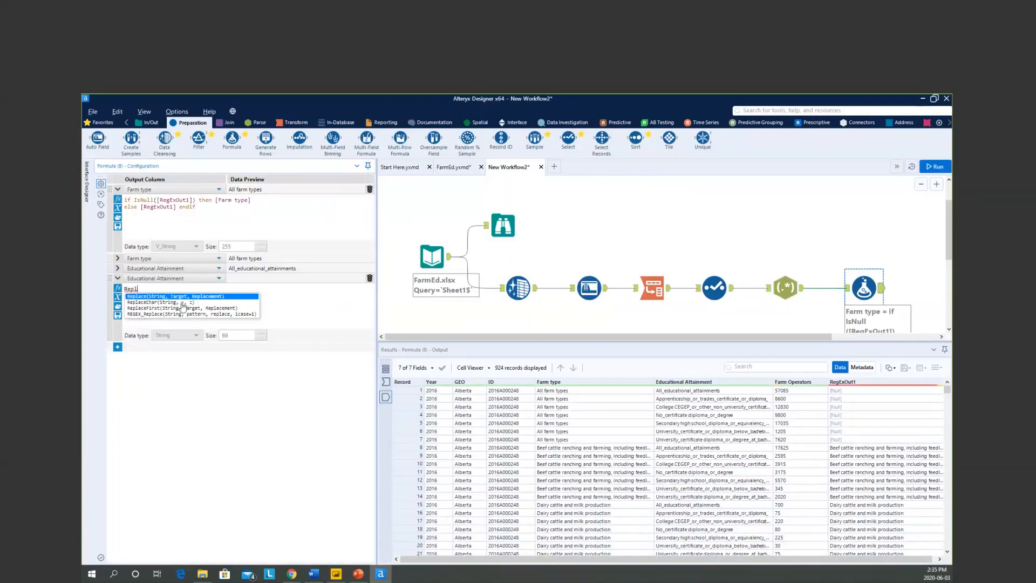
key("Escape")
type("lace")
key("Return")
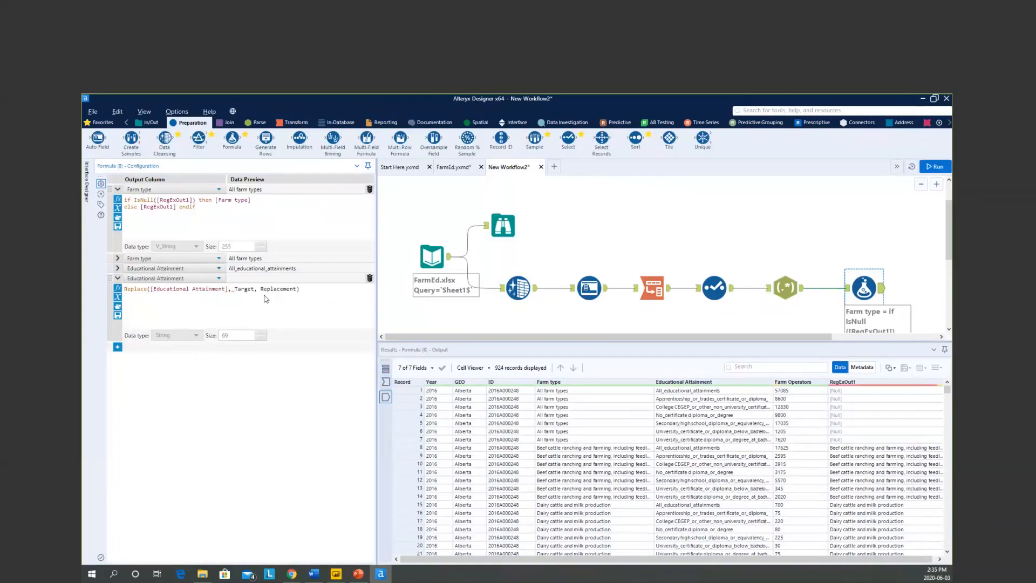
Complete the expression as Replace([Educational Attainment], "_", " ") to turn single underscores into spaces, and enlarge the expression text
left_click_drag(236, 288, 253, 288)
key("BackSpace")
type("\"_\"")
key("Delete")
key("Delete")
key("Delete")
key("Delete")
key("Delete")
key("Delete")
key("Delete")
key("Delete")
key("Delete")
key("Delete")
key("Delete")
type("R")
key("BackSpace")
type("\" \"")
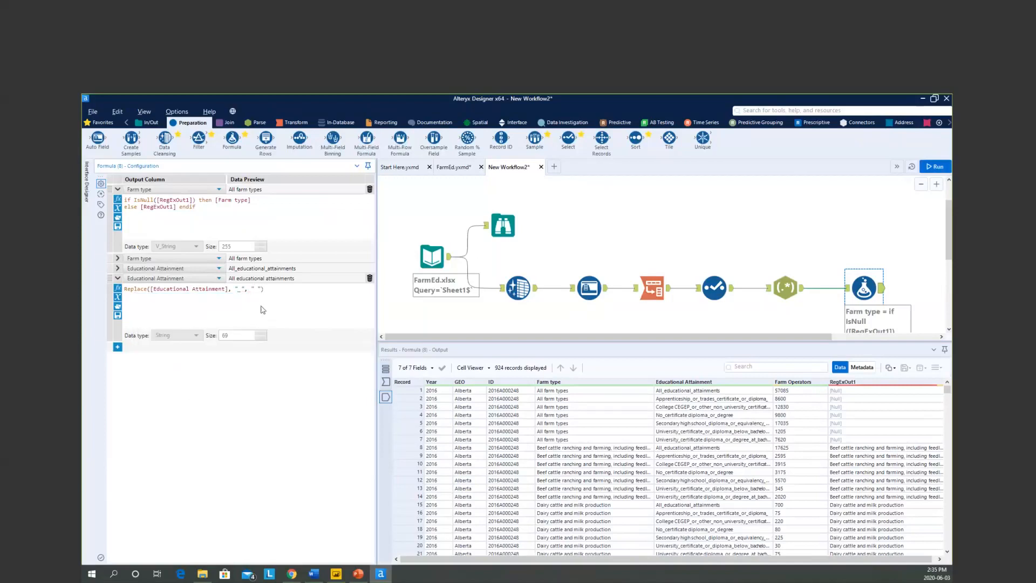
scroll(262, 309, "up", 2)
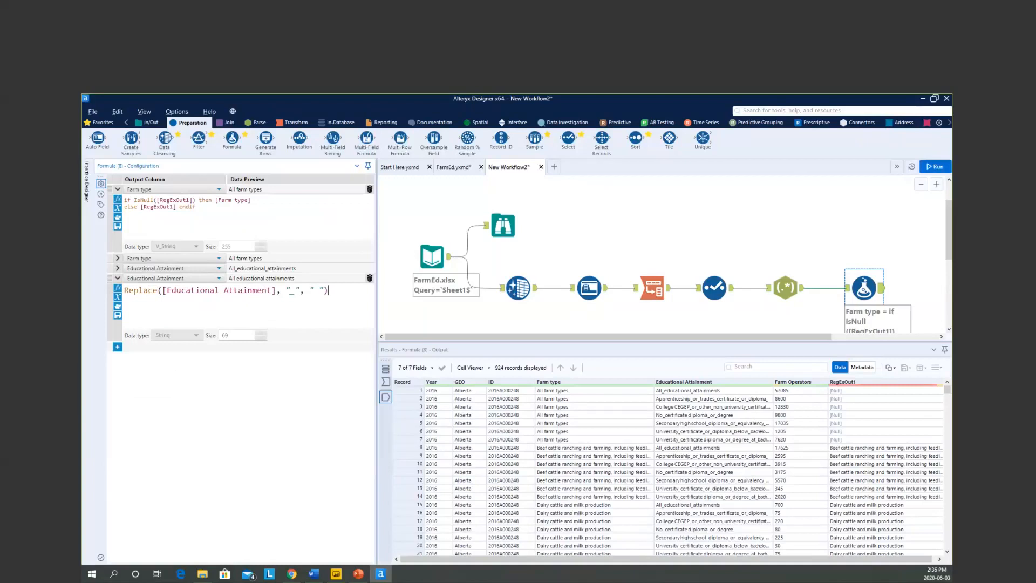
Add a fifth Formula expression, Trim([Educational Attainment]), that outputs to Educational Attainment, and run the workflow
left_click(117, 347)
left_click(144, 349)
left_click(143, 397)
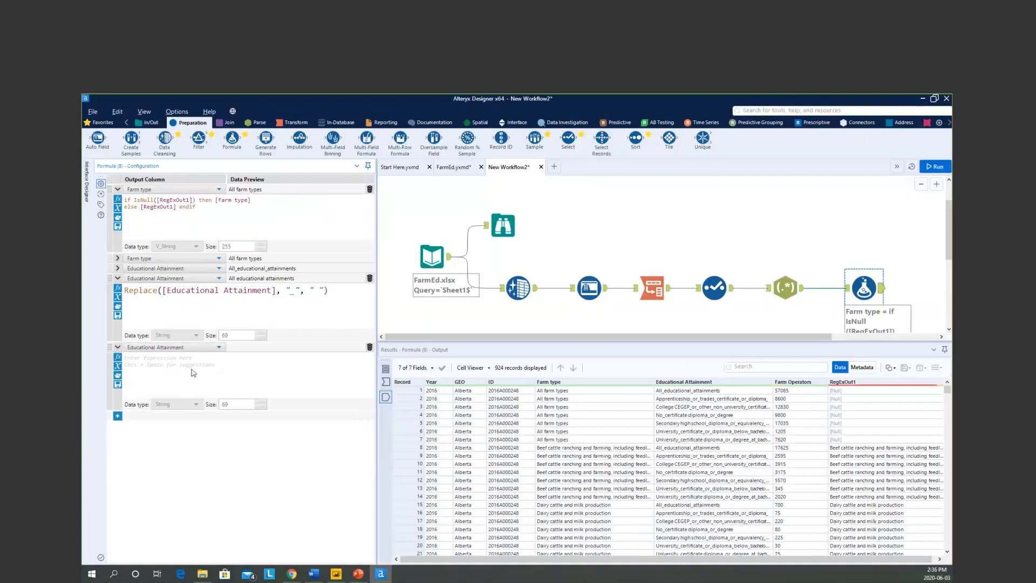
type("trim")
key("Return")
type("edu,y)")
double_click(192, 376)
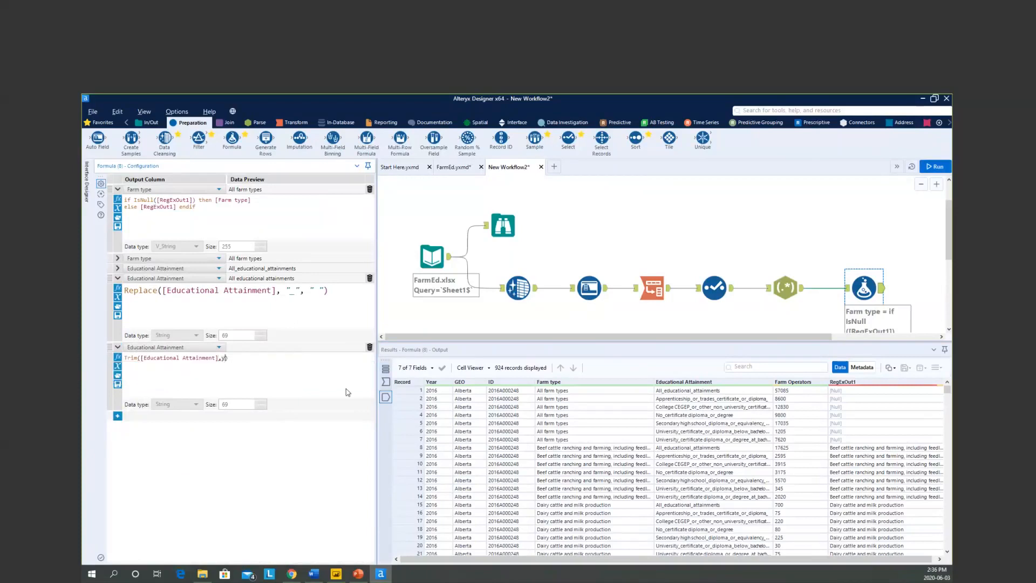
key("Delete")
key("Delete")
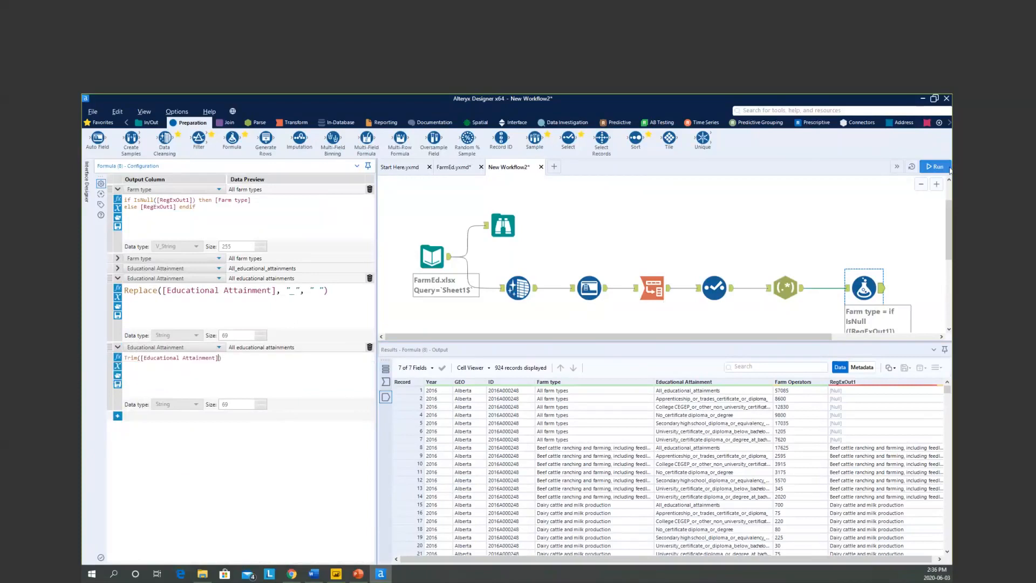
left_click(888, 211)
key("ctrl+r")
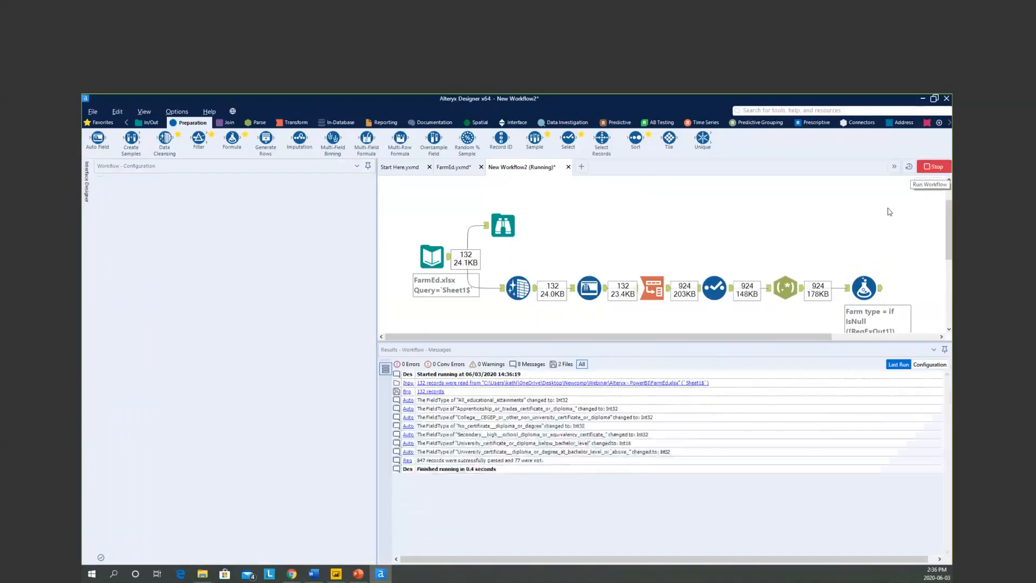
Review the Formula tool's Farm type and Educational Attainment expressions and examine those two columns in its output records
left_click(864, 288)
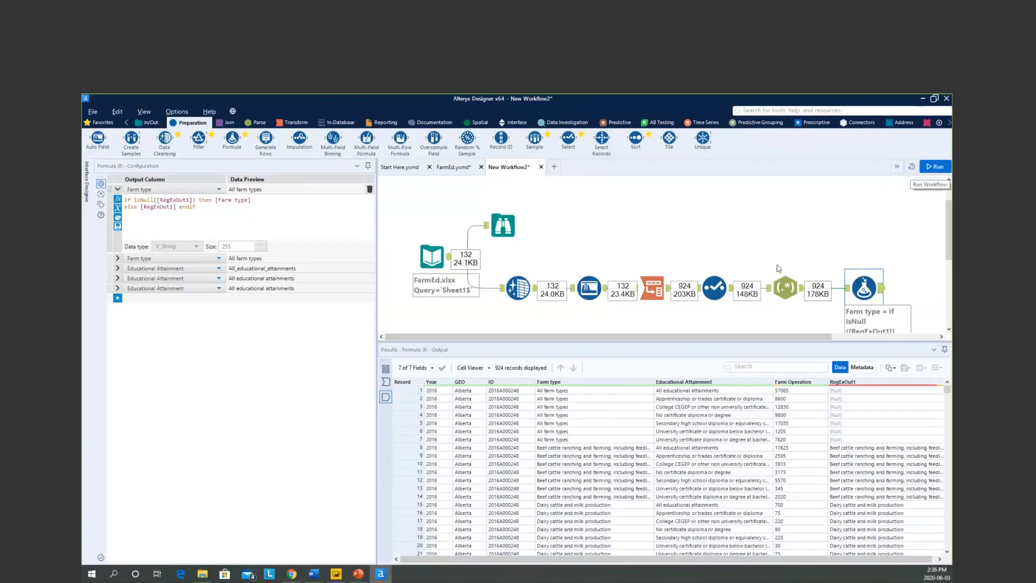
left_click(117, 259)
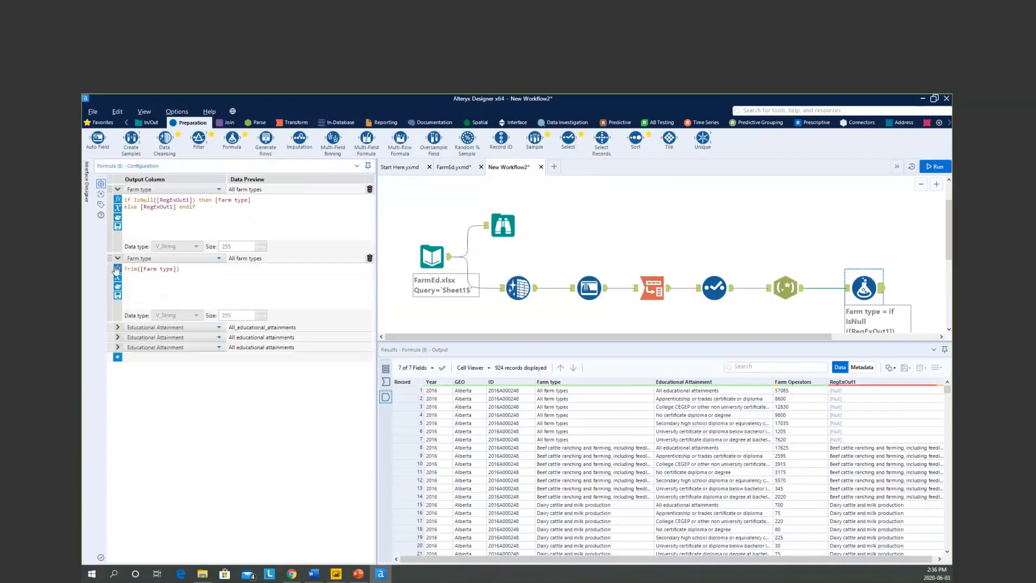
left_click(117, 328)
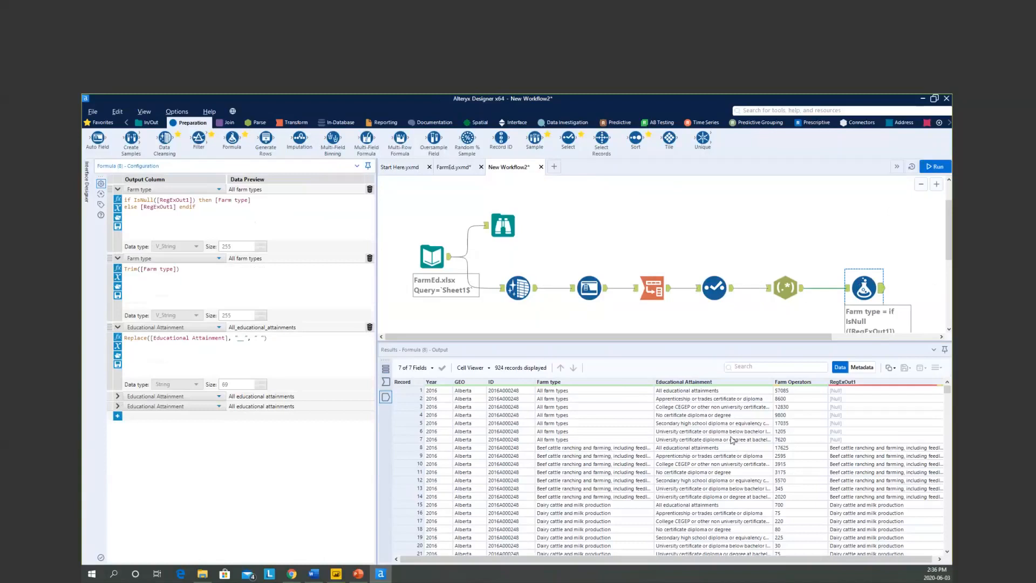
double_click(654, 381)
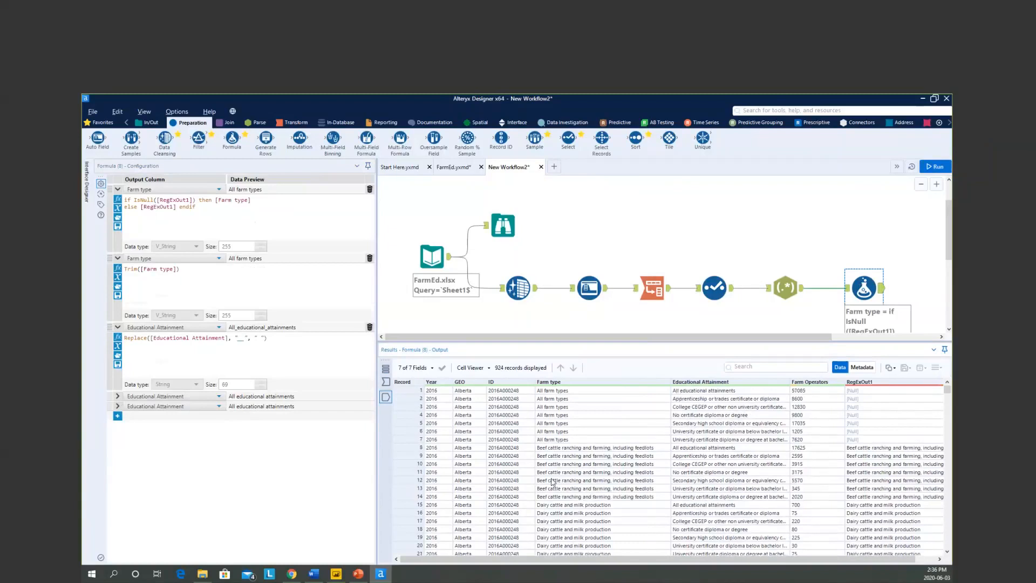
scroll(552, 482, "down", 17)
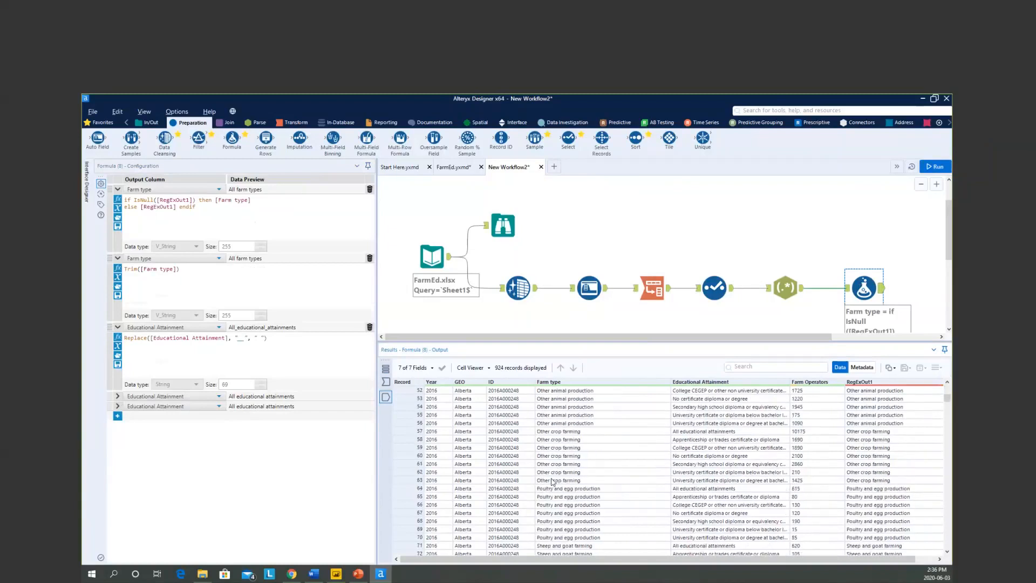
scroll(552, 482, "down", 14)
scroll(552, 482, "down", 20)
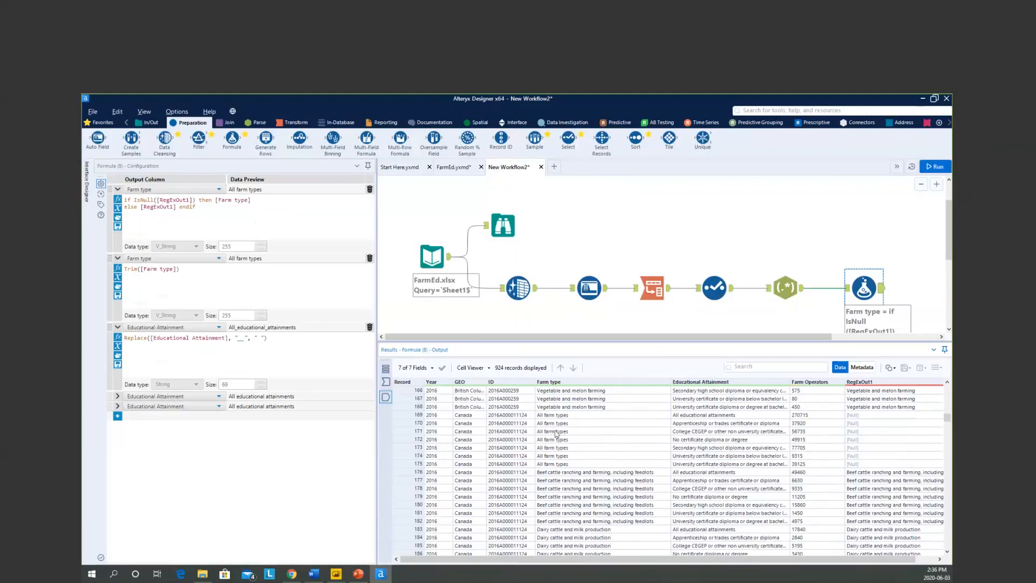
scroll(556, 433, "up", 20)
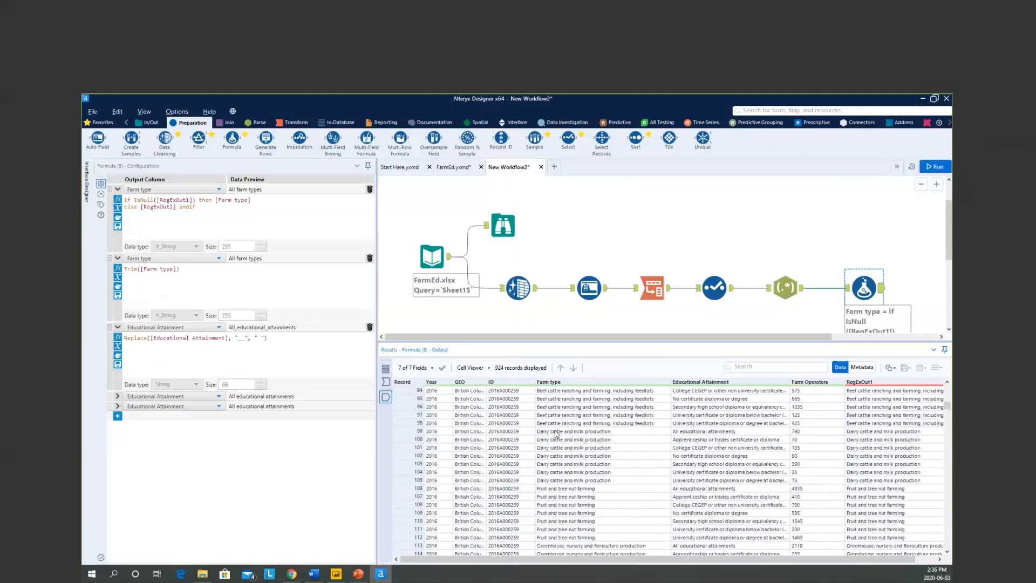
scroll(556, 433, "up", 20)
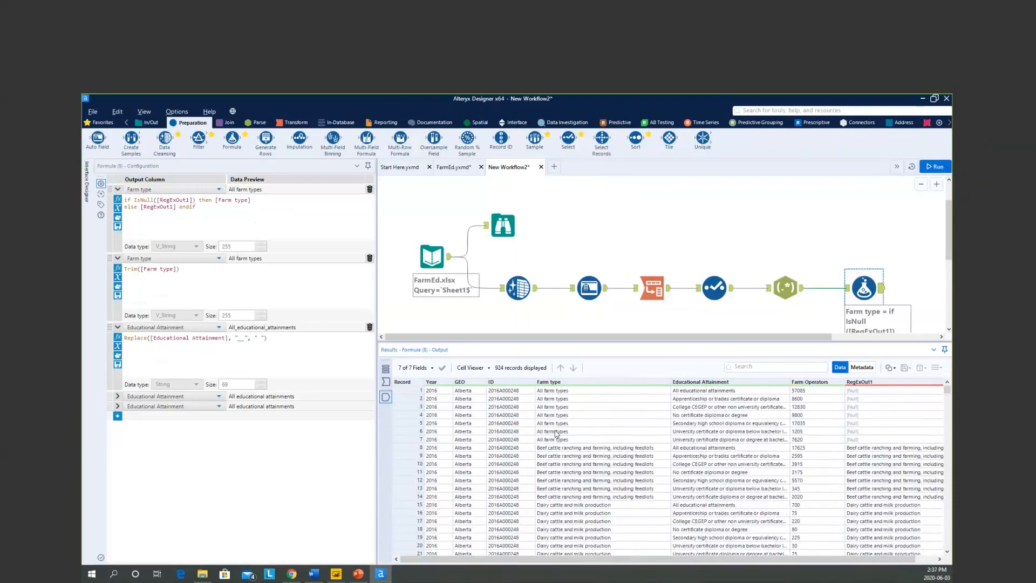
Add a Filter tool to the workflow, connected to the output of the Formula tool
left_click_drag(807, 336, 822, 338)
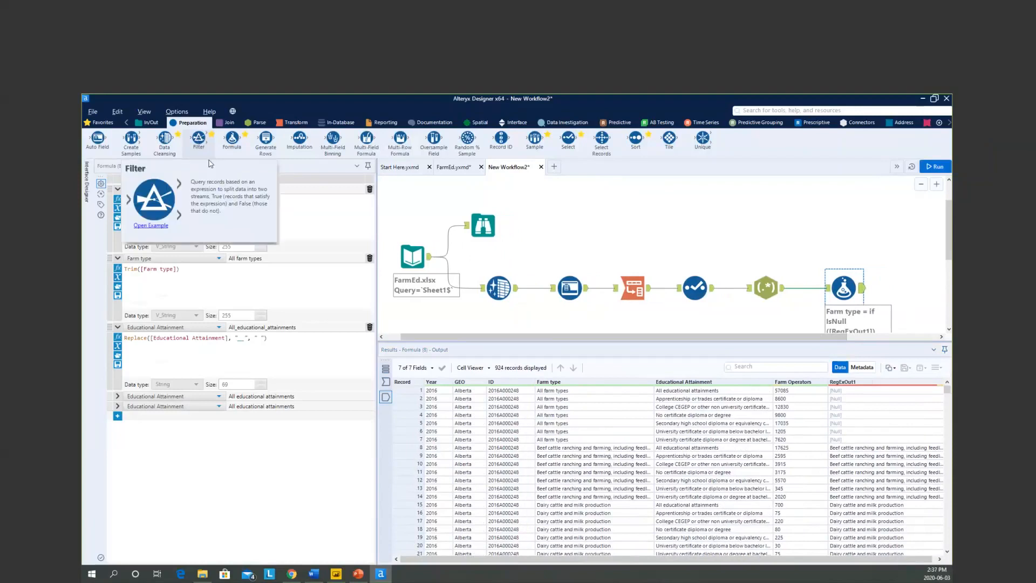
left_click_drag(199, 138, 914, 287)
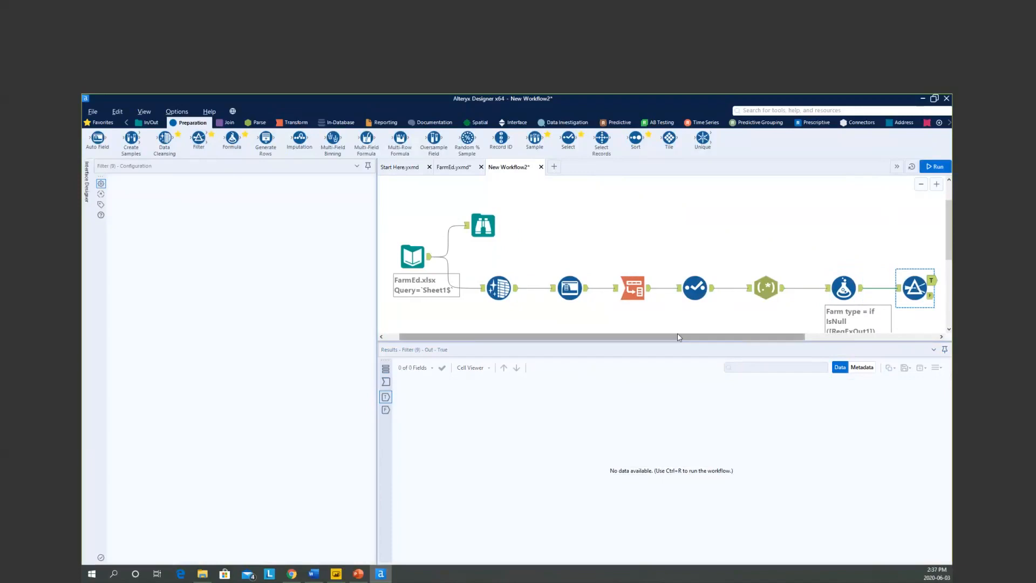
left_click_drag(677, 336, 809, 345)
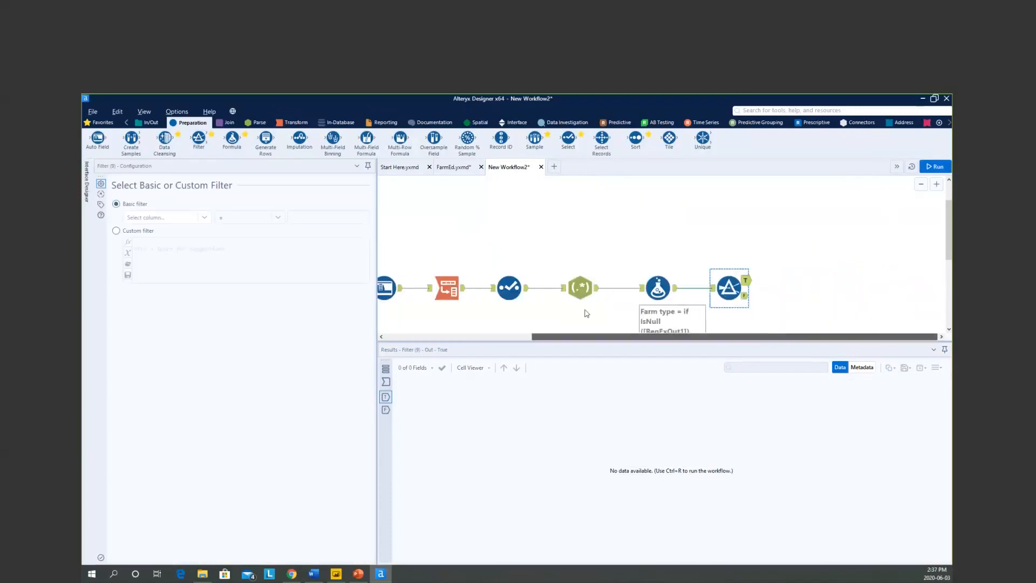
Configure the basic filter so that GEO does not equal Canada
left_click(158, 218)
left_click(150, 238)
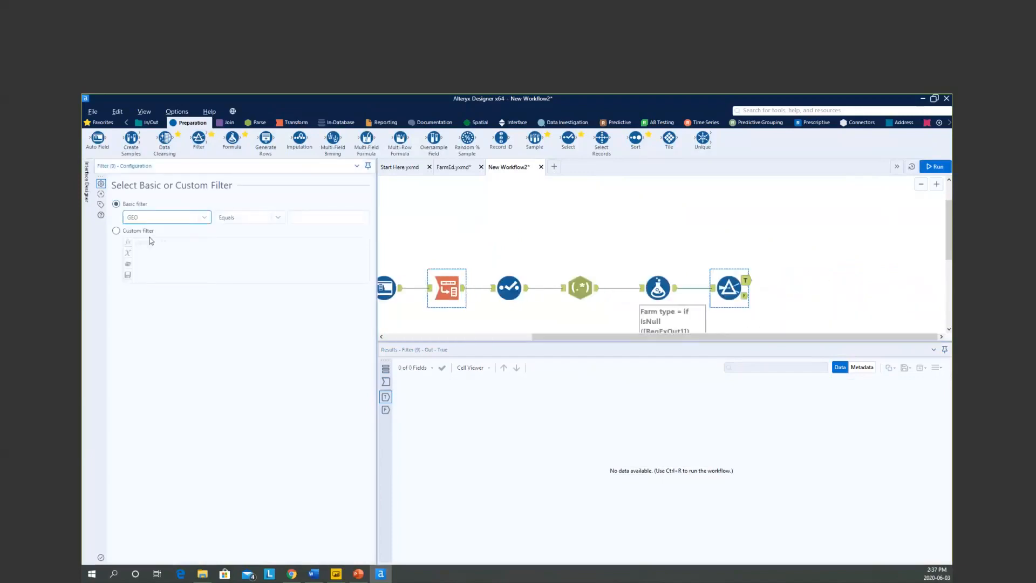
left_click(240, 217)
left_click(241, 238)
left_click(313, 217)
type("Can")
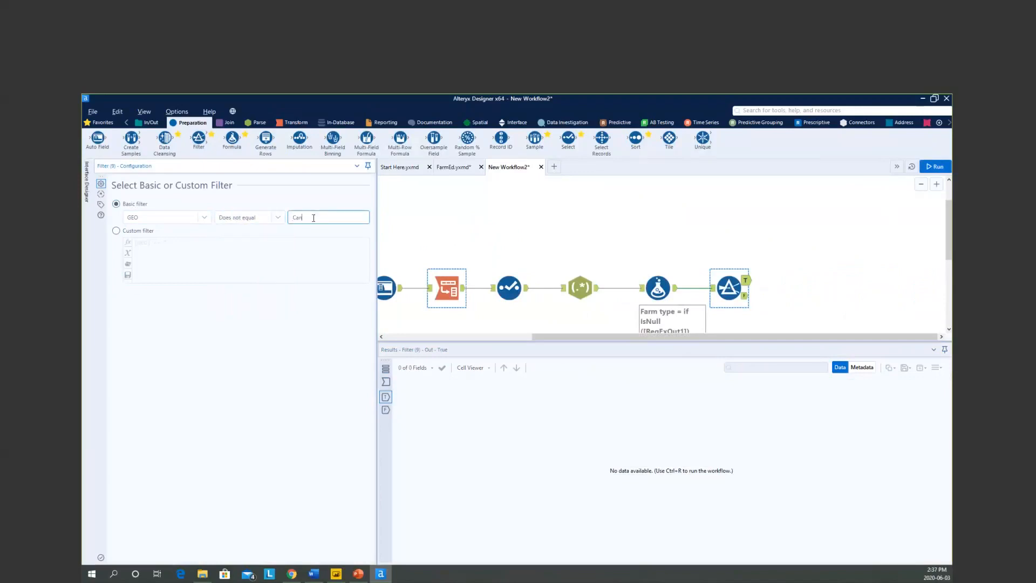
type("ada")
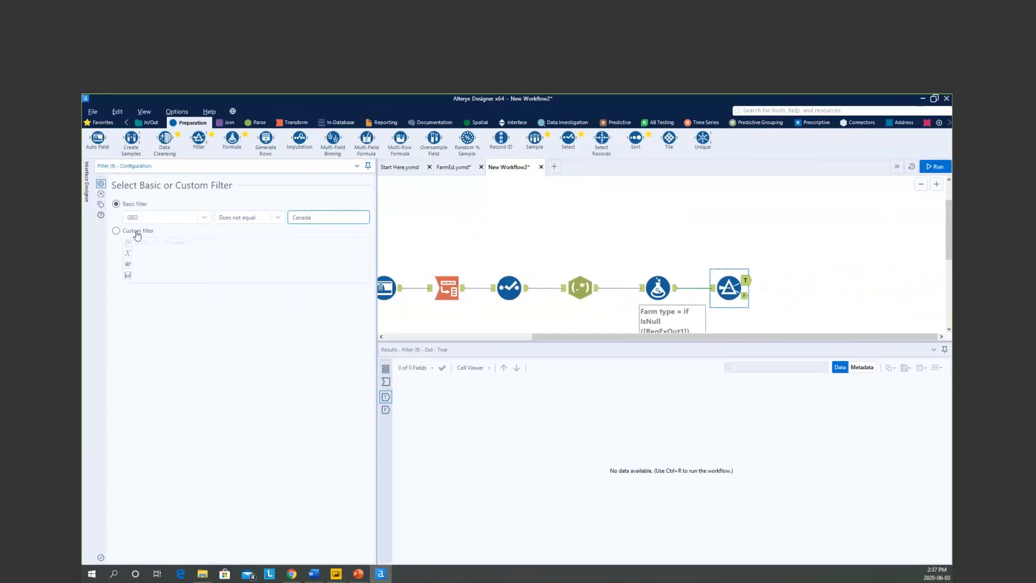
View the GEO condition as a custom filter expression and return to the basic filter
left_click(138, 231)
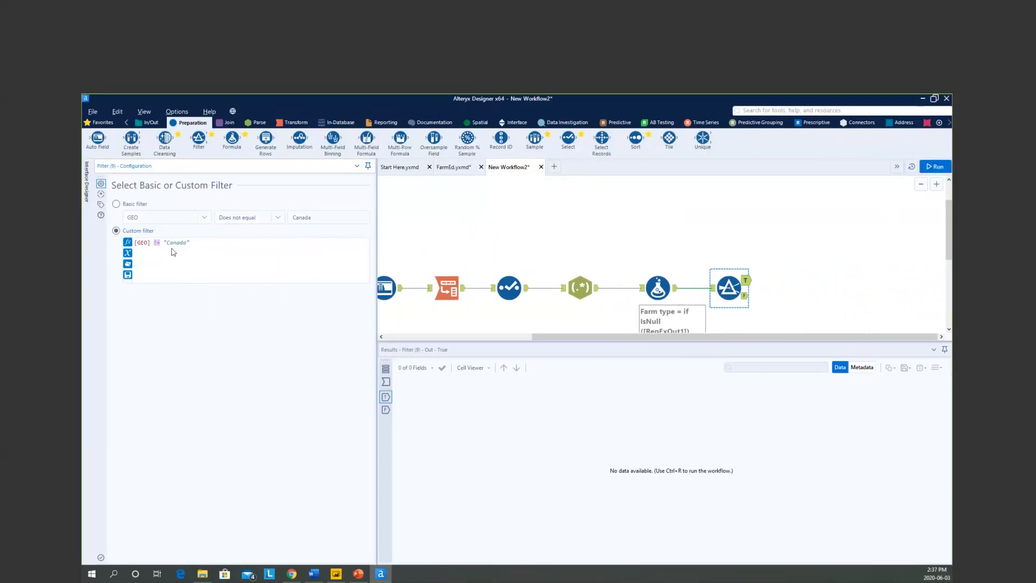
left_click(206, 247)
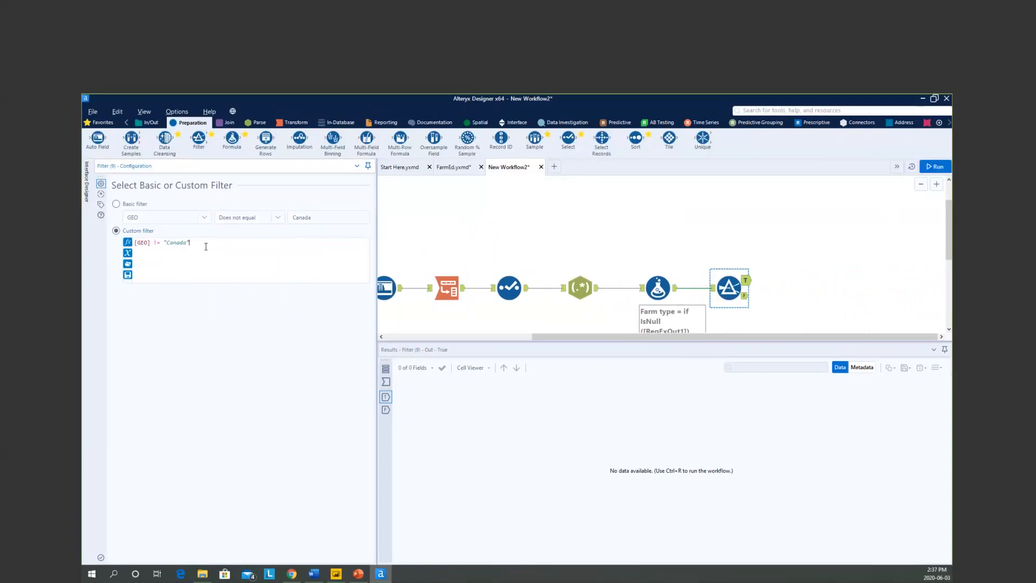
left_click(116, 204)
Run the workflow and examine the records in the Filter tool's True and False outputs
key("ctrl+r")
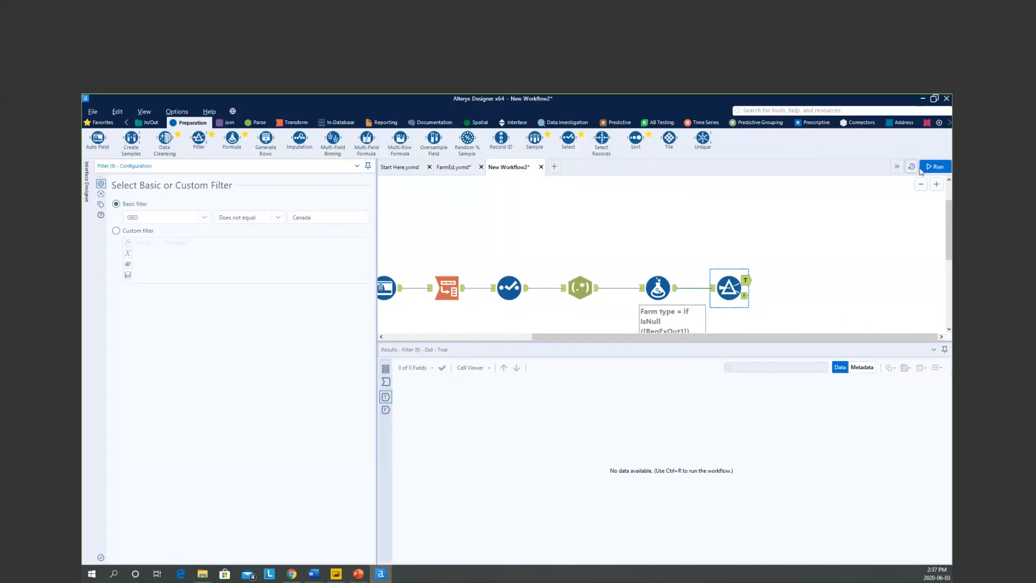
left_click(745, 297)
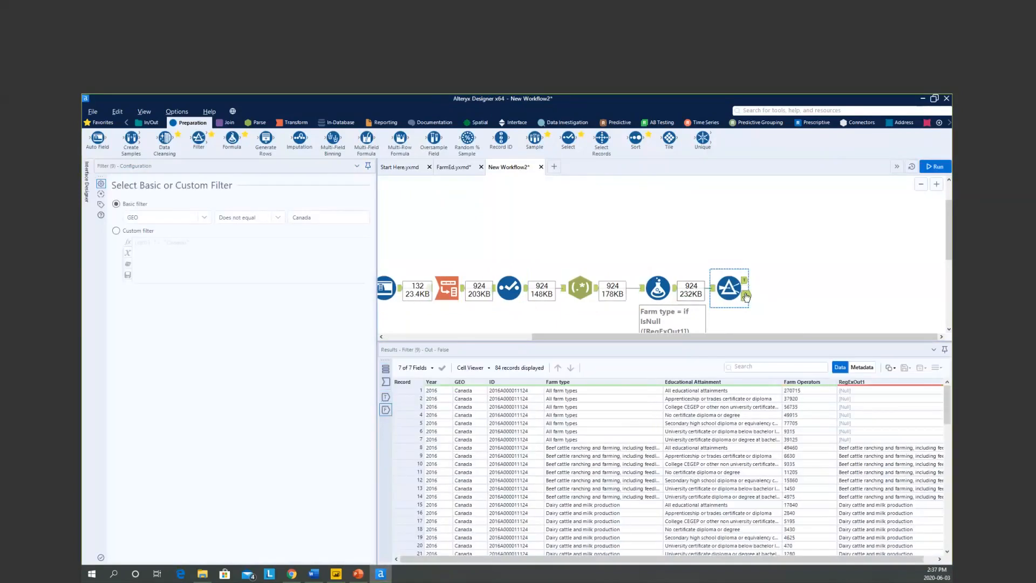
left_click(745, 280)
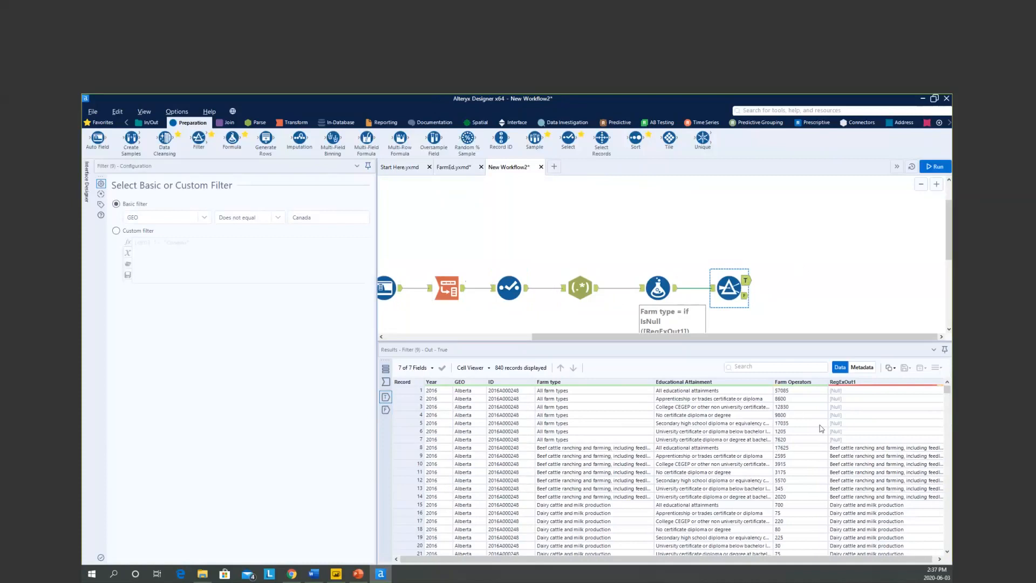
scroll(826, 437, "down", 4)
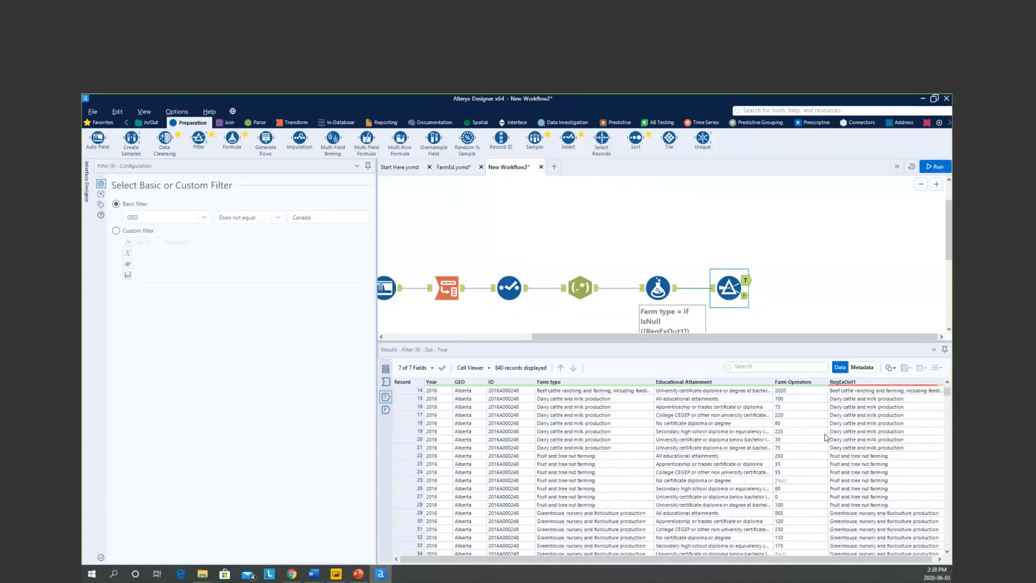
scroll(795, 484, "up", 4)
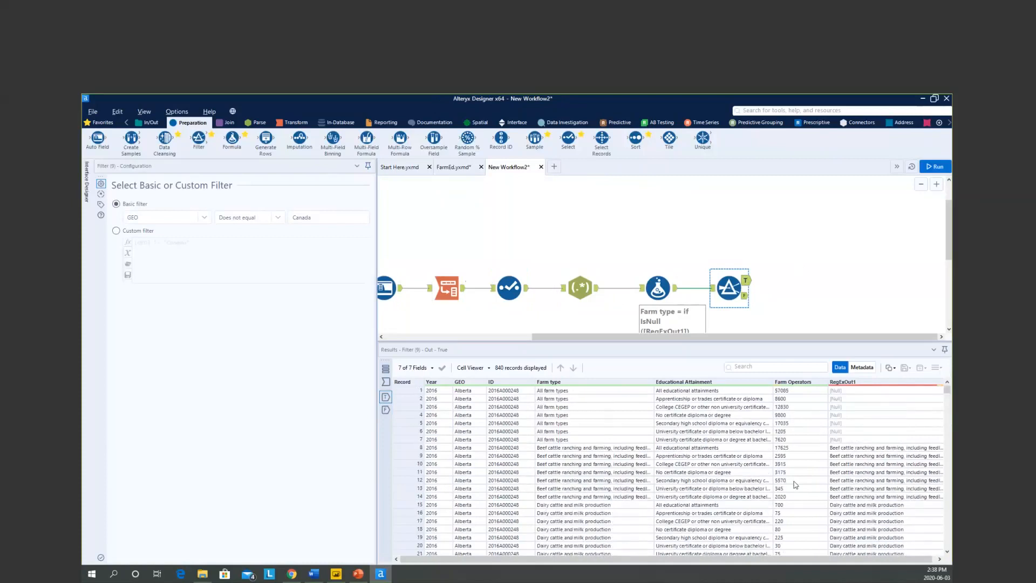
left_click(745, 295)
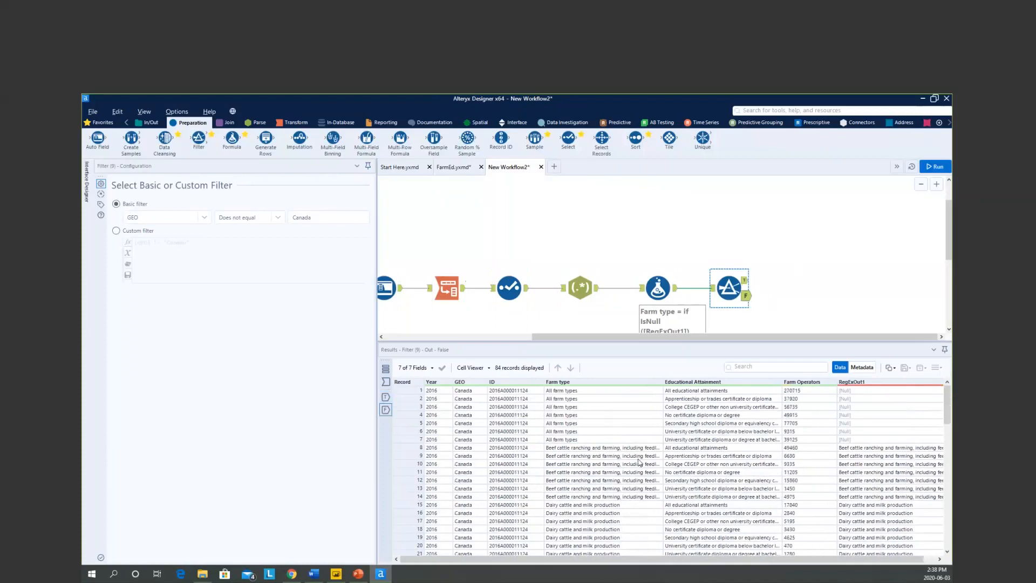
scroll(638, 464, "down", 20)
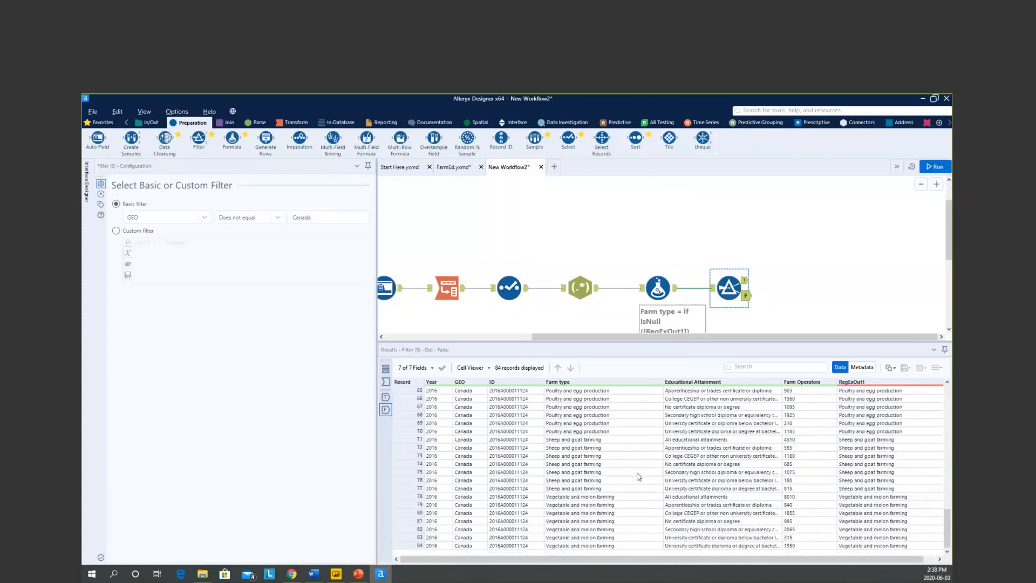
scroll(639, 476, "up", 20)
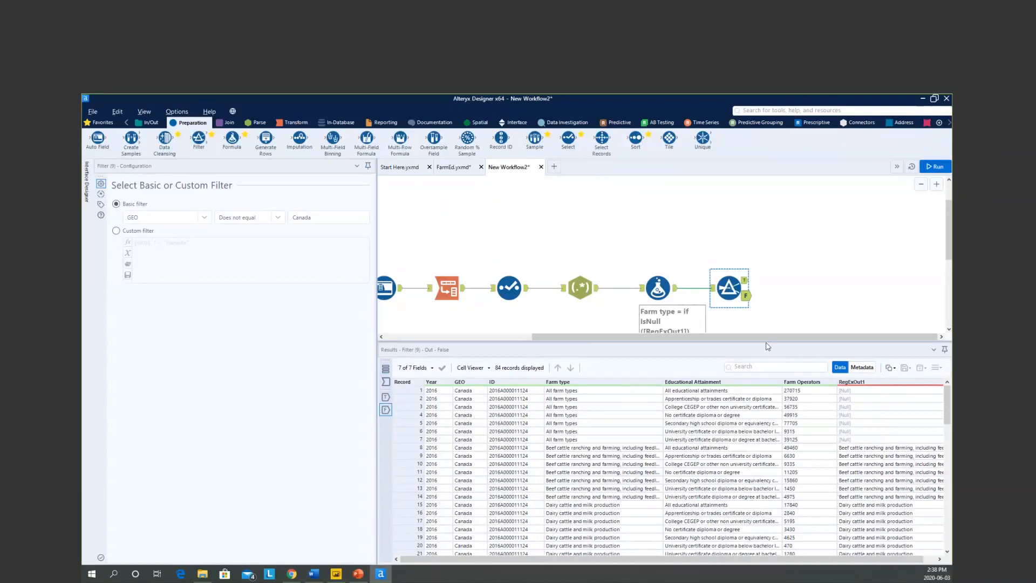
Add a Select tool connected to the Filter tool's True output and select the connection between them
left_click_drag(569, 142, 791, 281)
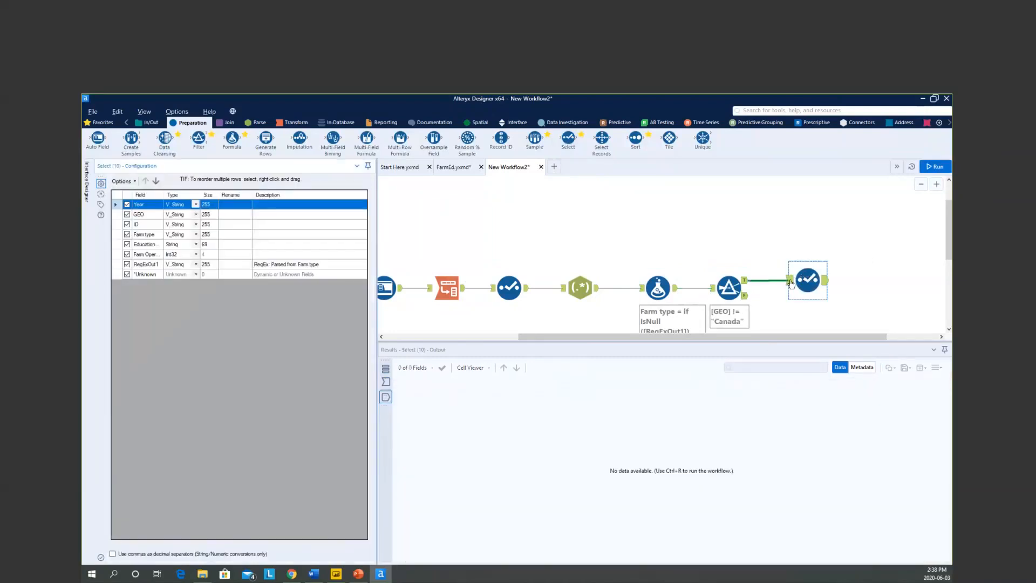
left_click(789, 281)
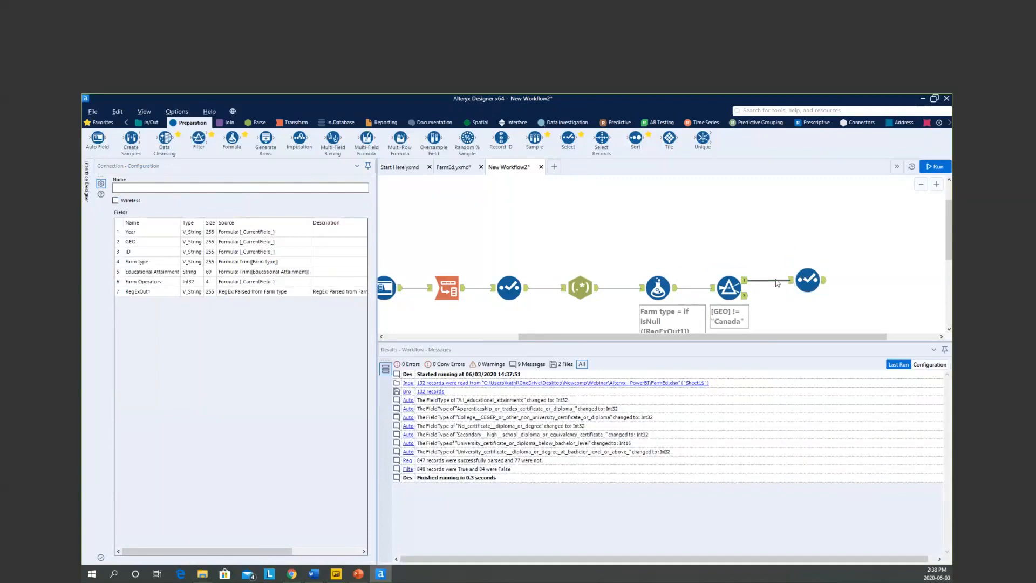
Rename GEO to Province and exclude RegExOut1 in the last Select tool, and run the workflow to check its output
left_click(818, 289)
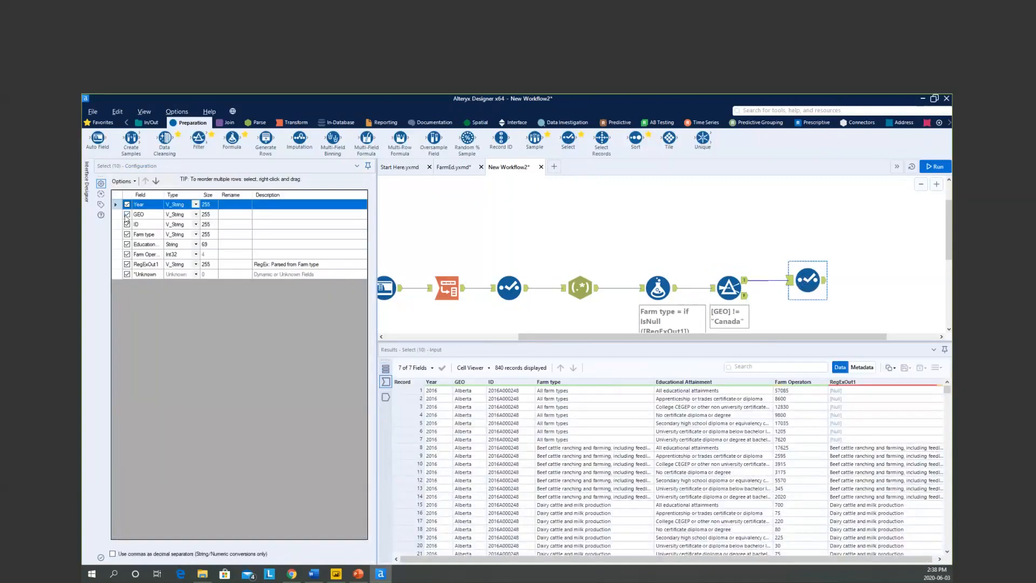
left_click(231, 215)
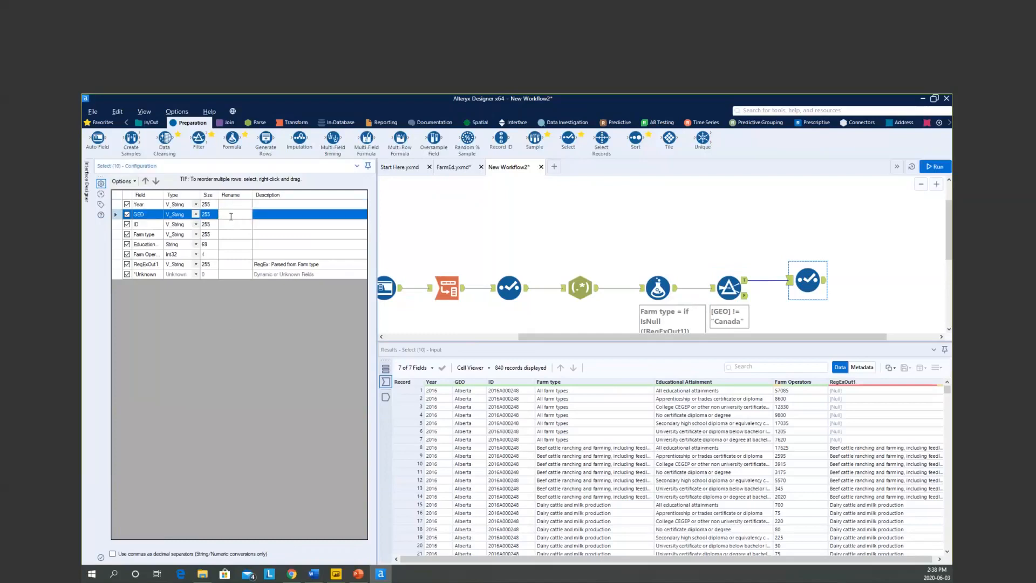
type("Province")
left_click(127, 264)
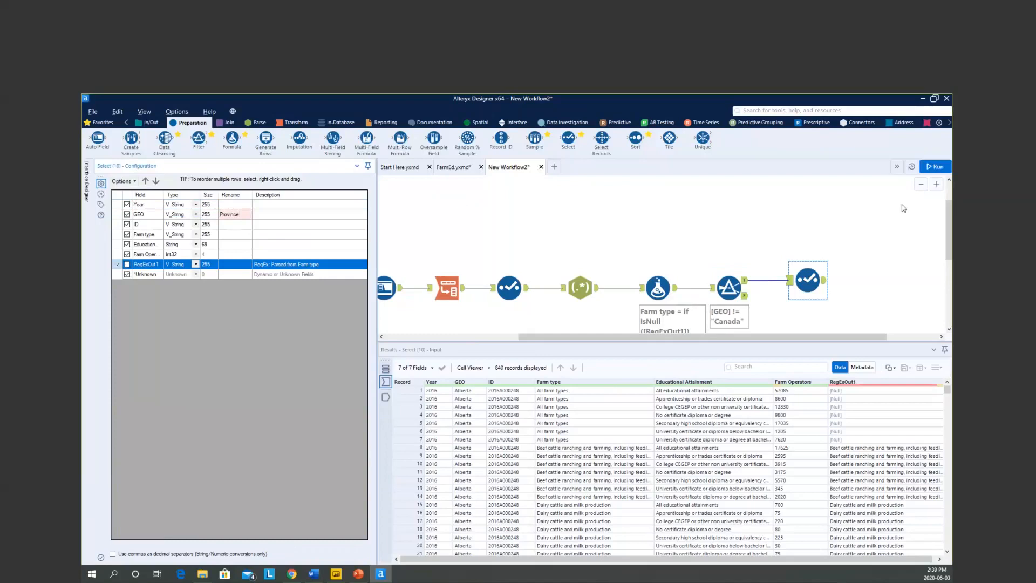
left_click(929, 168)
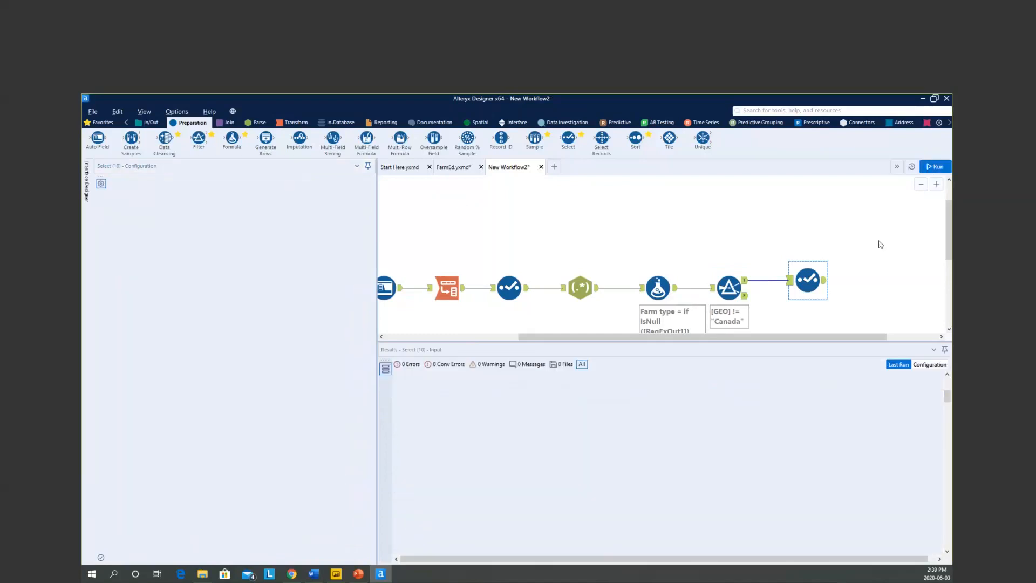
left_click(826, 282)
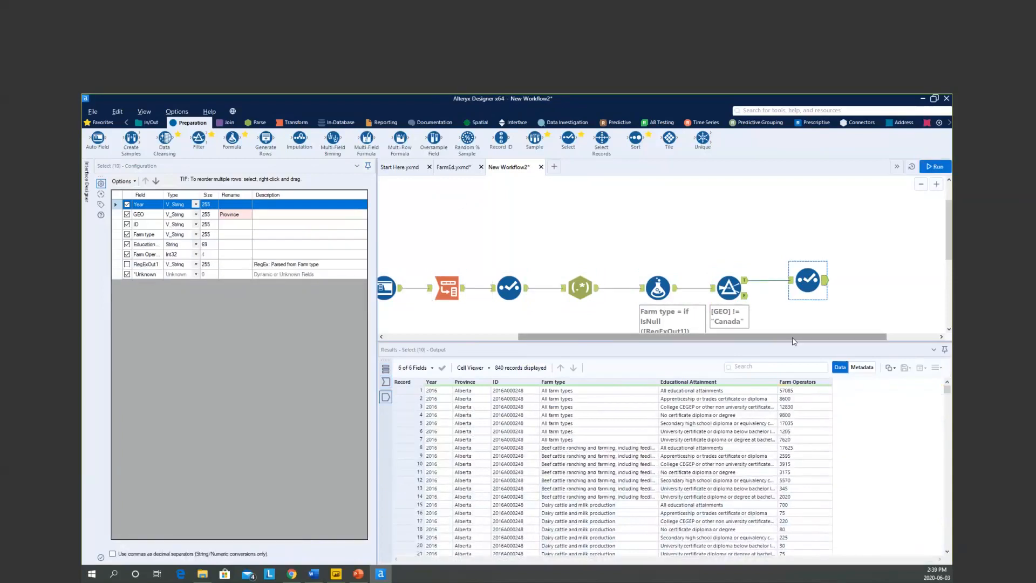
Examine the output records of the Input Data, Data Cleansing, Auto Field and Transpose tools in order
left_click_drag(731, 336, 598, 346)
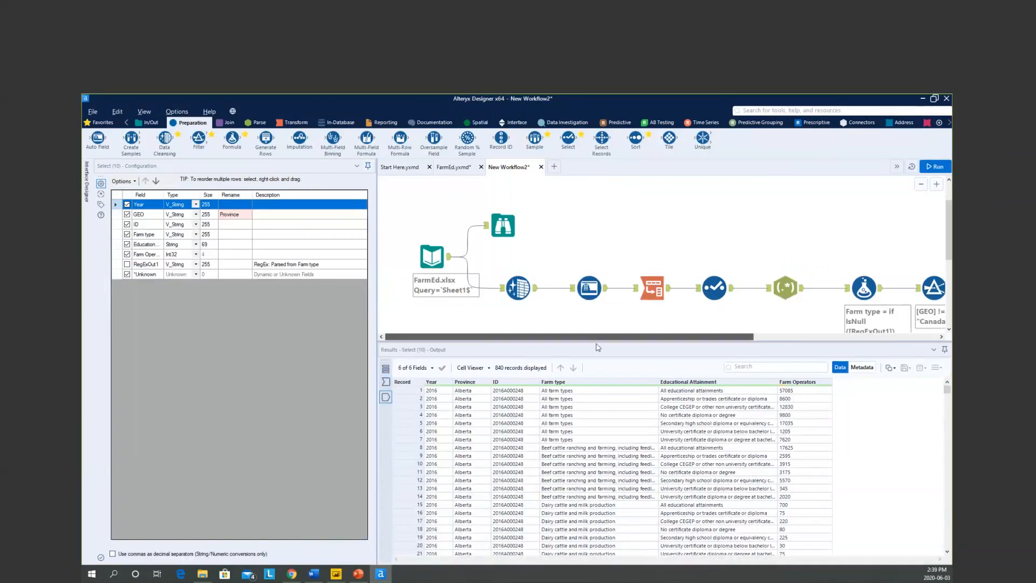
left_click(451, 260)
left_click_drag(507, 558, 472, 563)
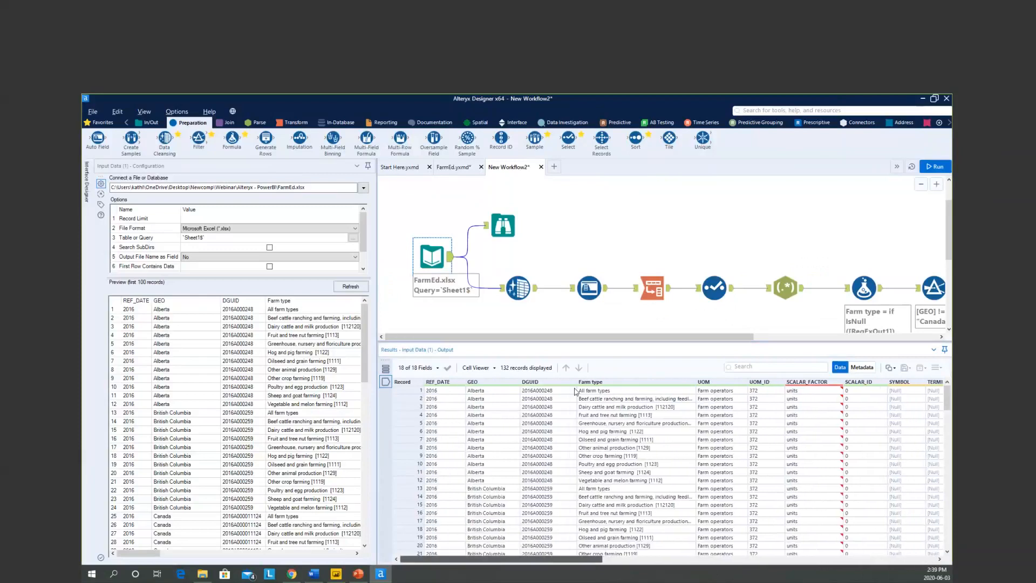
left_click(536, 289)
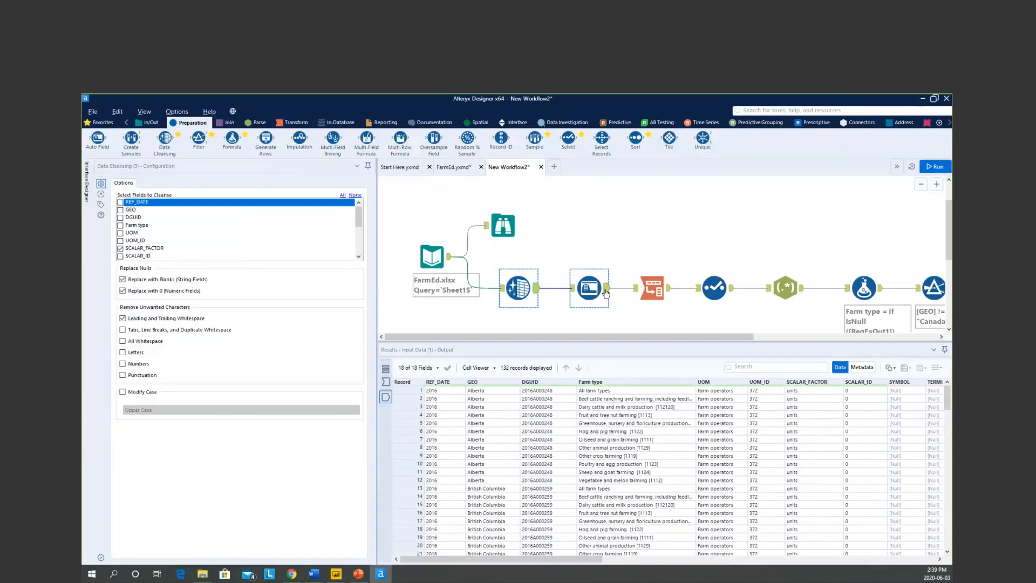
left_click(606, 293)
left_click(668, 292)
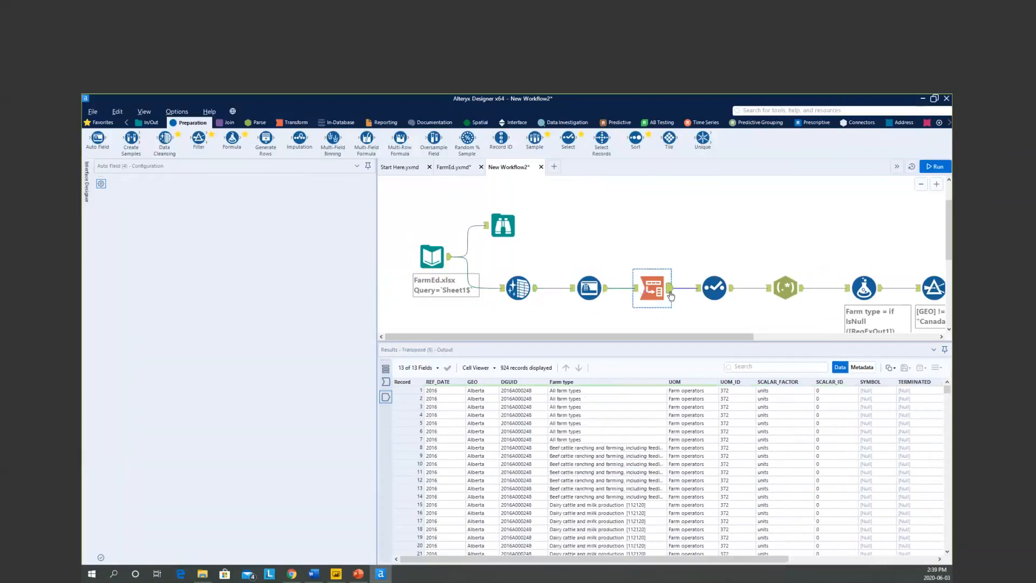
left_click_drag(674, 559, 819, 557)
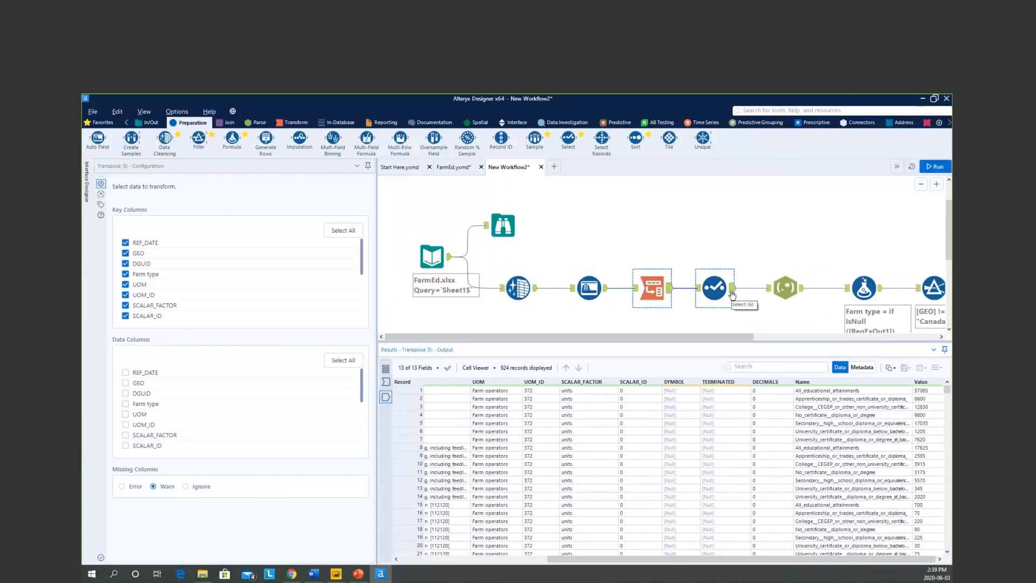
Examine the output records of the first Select, RegEx and Formula tools, the Filter's True output, and the last Select tool
left_click(801, 294)
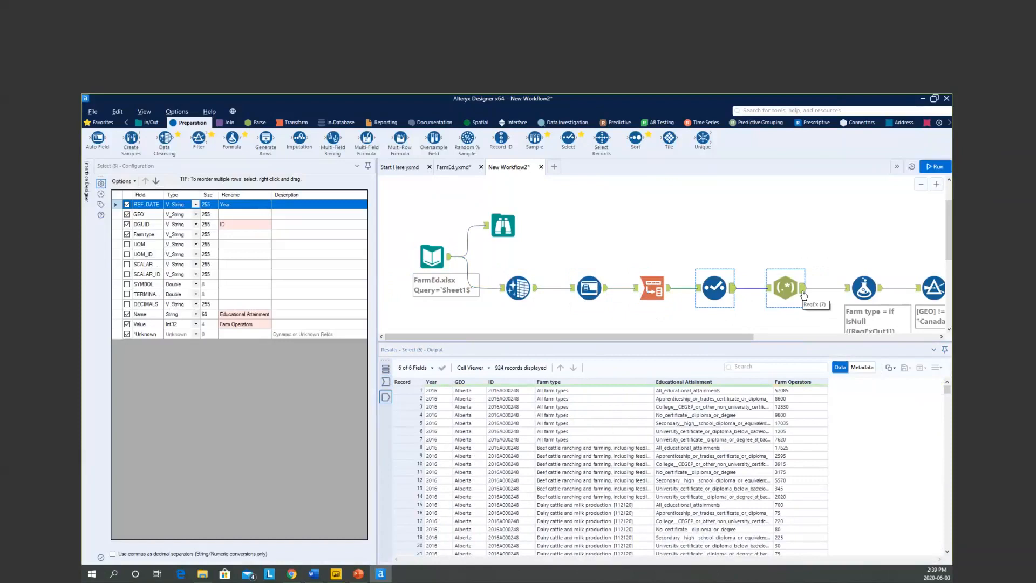
left_click(799, 294)
left_click(874, 292)
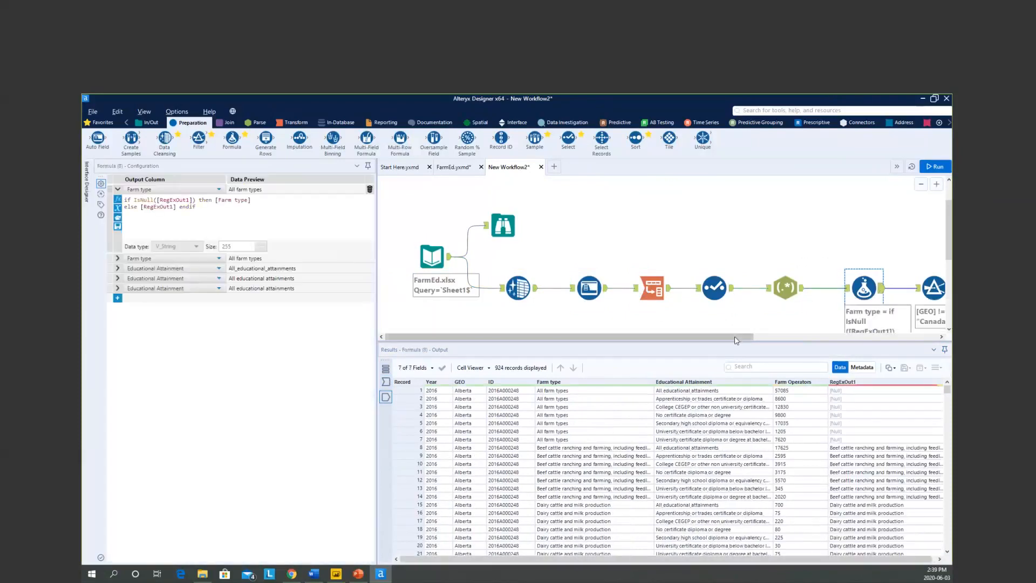
left_click_drag(735, 338, 831, 338)
left_click(804, 296)
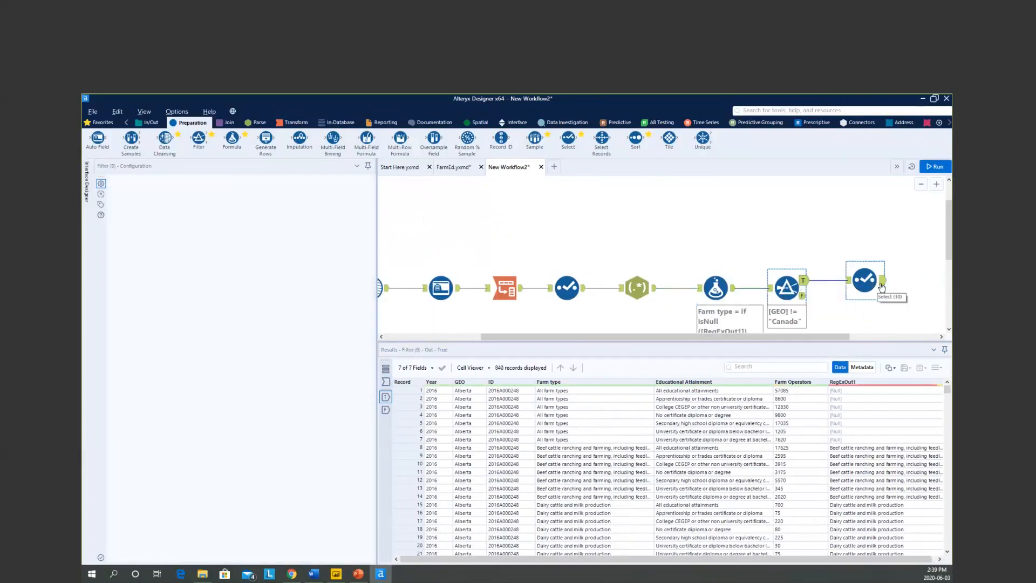
left_click(875, 283)
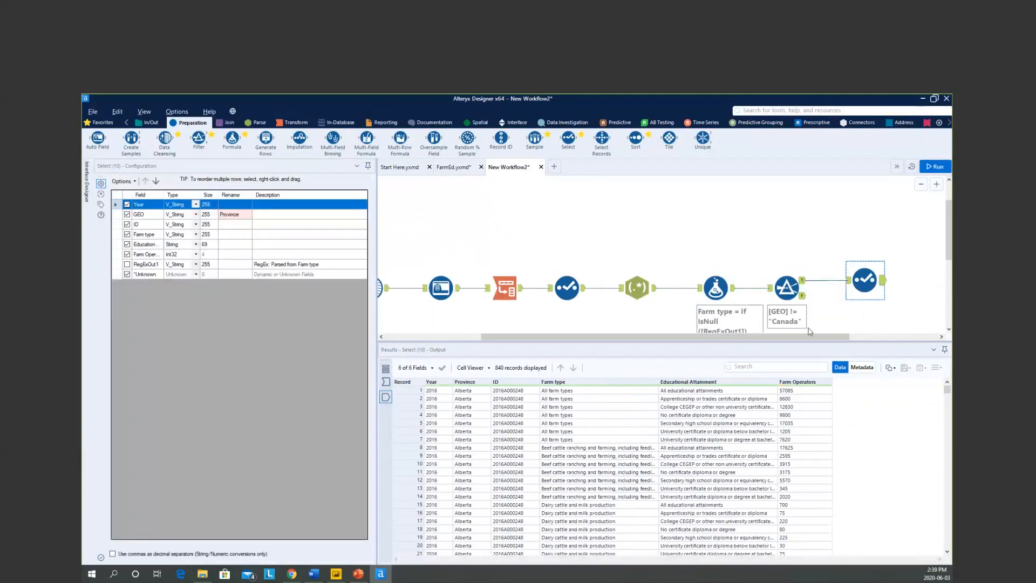
Review the whole workflow on the canvas, checking the Input Data, Transpose and Filter tools
left_click_drag(775, 338, 730, 345)
scroll(601, 263, "down", 2)
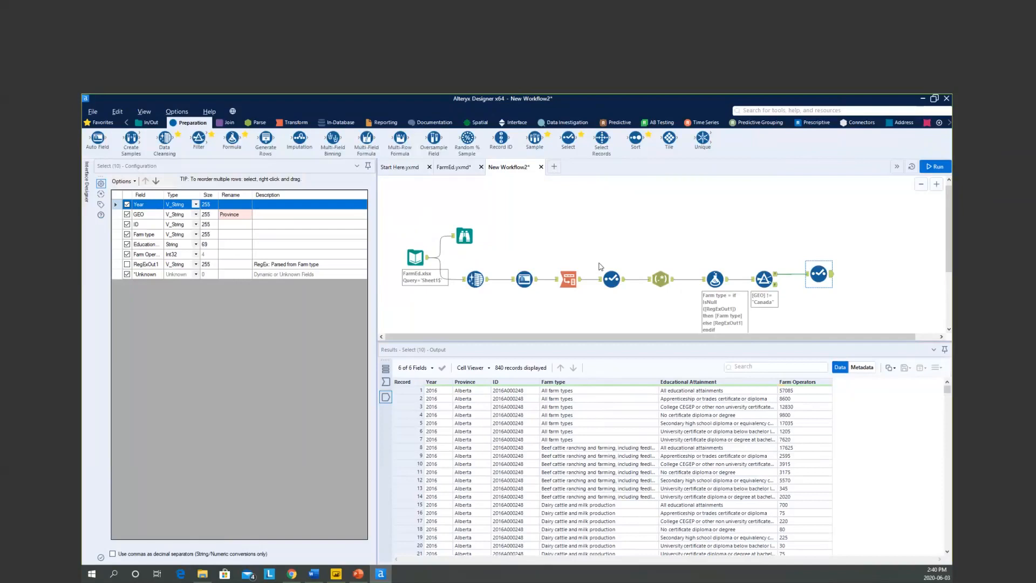
left_click(414, 256)
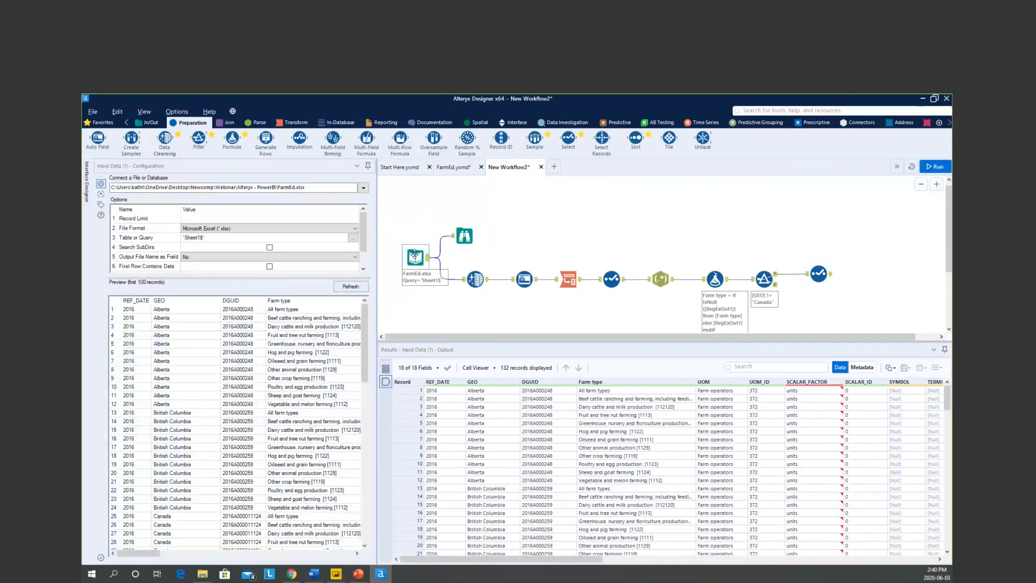
left_click(575, 284)
left_click(766, 278)
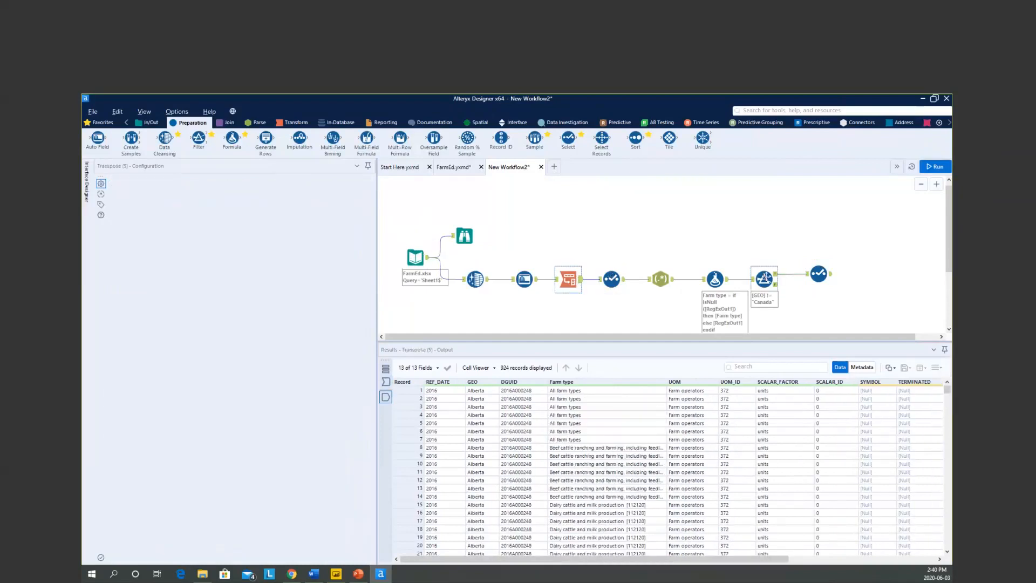
left_click(805, 227)
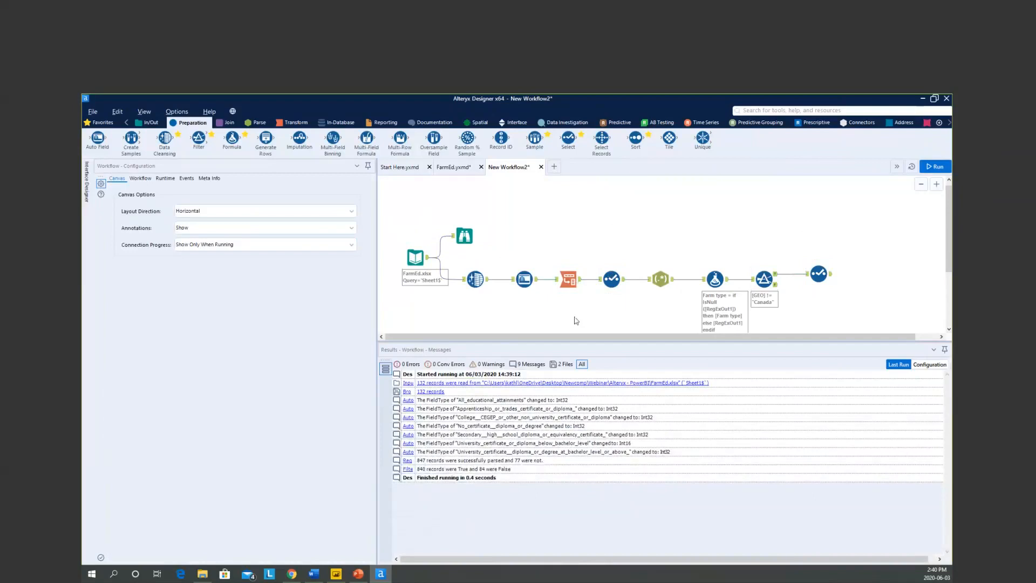
Open the English Customer Sentiment sample workflow from the Microsoft Starter Kit, look through it and close it
left_click(216, 115)
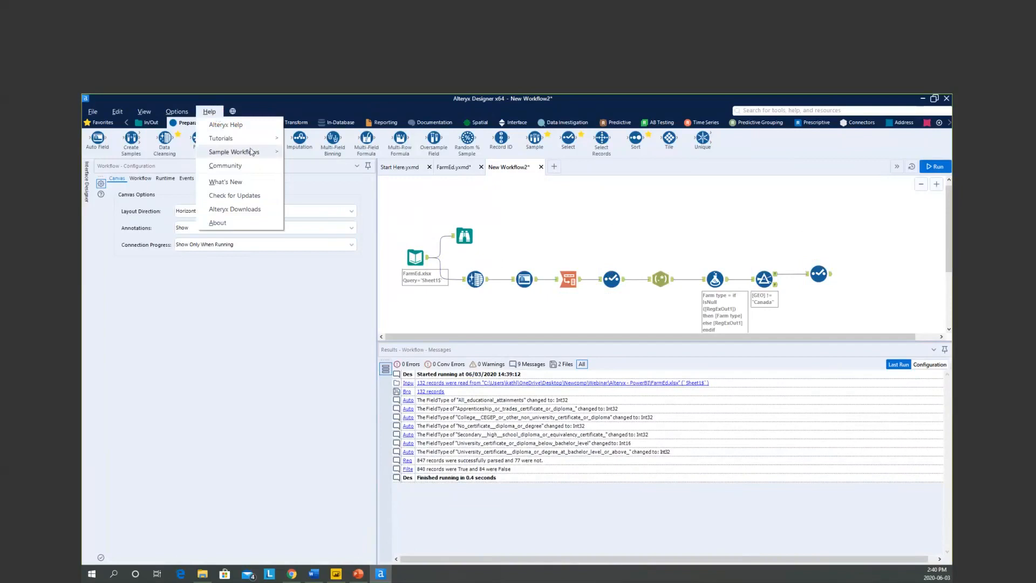
mouse_move(251, 151)
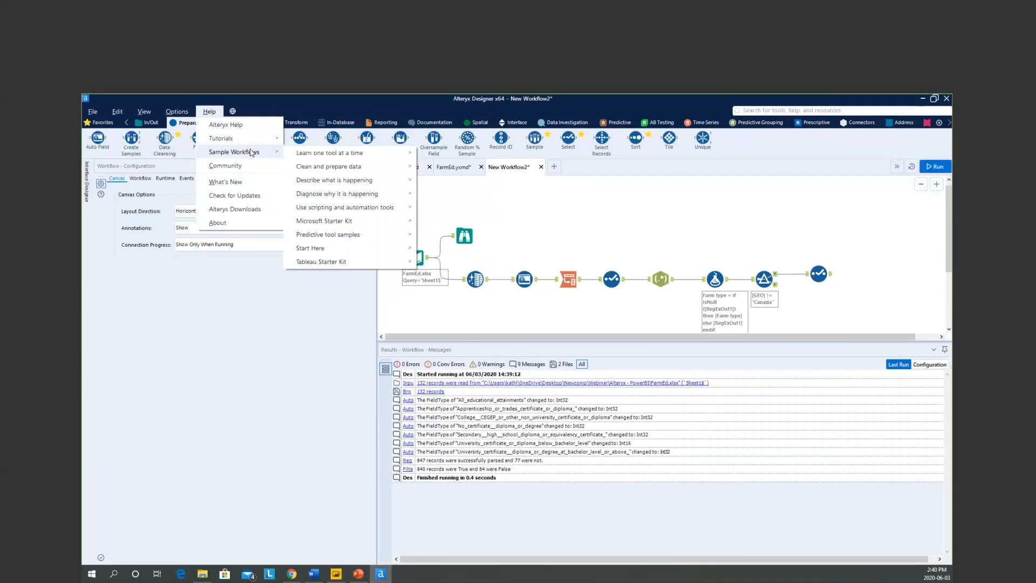
left_click(342, 222)
mouse_move(466, 224)
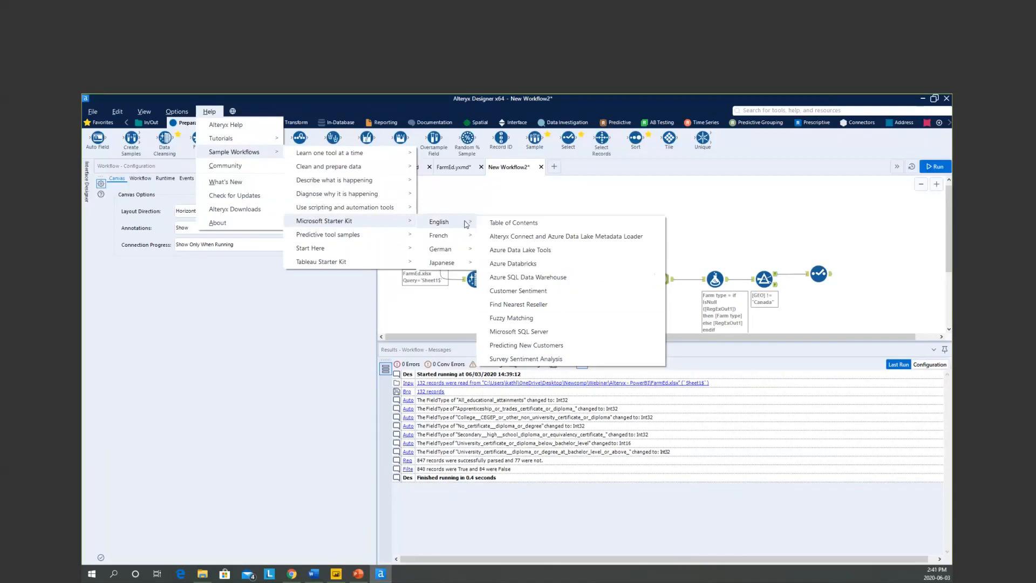
left_click(538, 291)
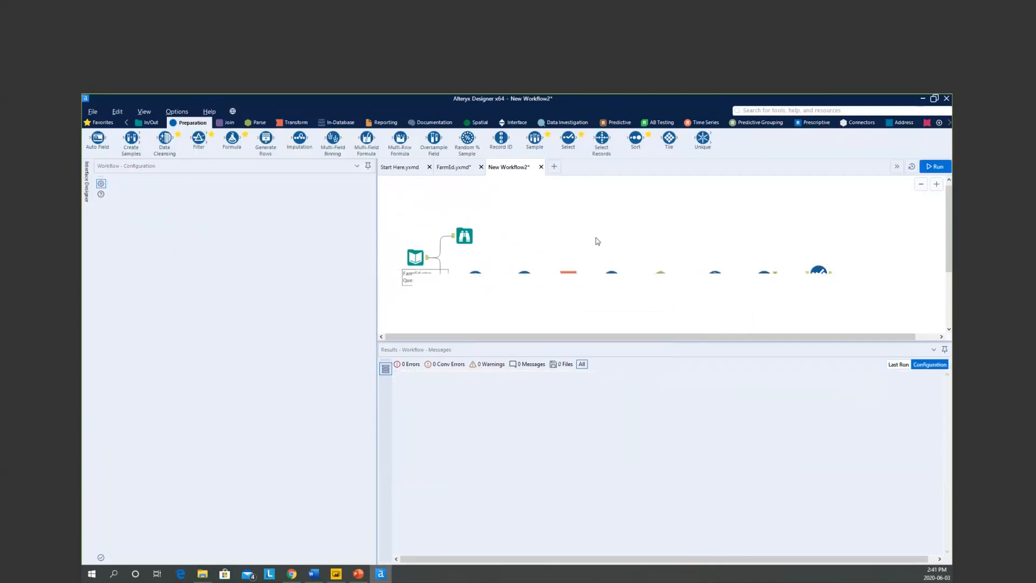
scroll(724, 245, "down", 5)
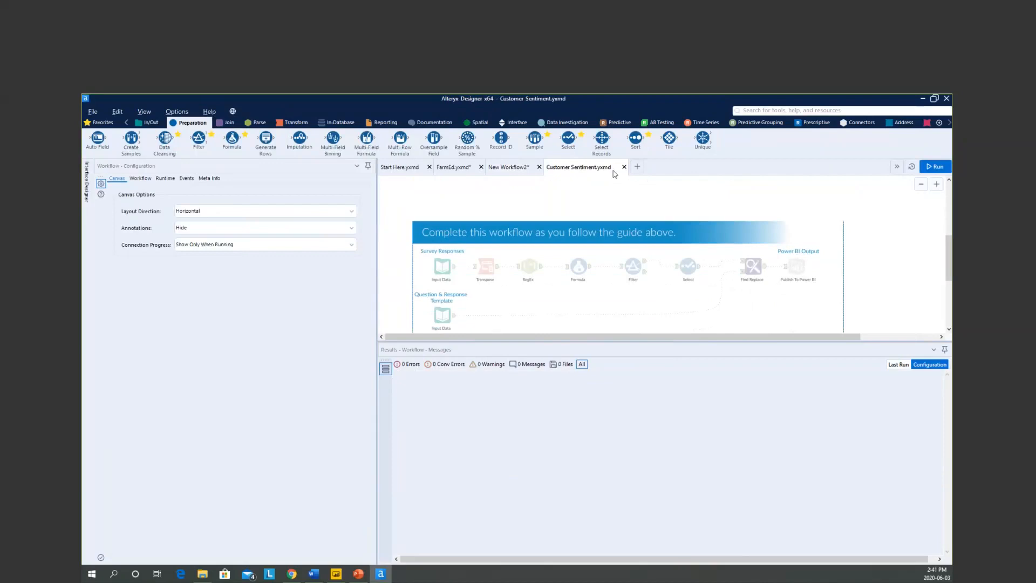
left_click(624, 168)
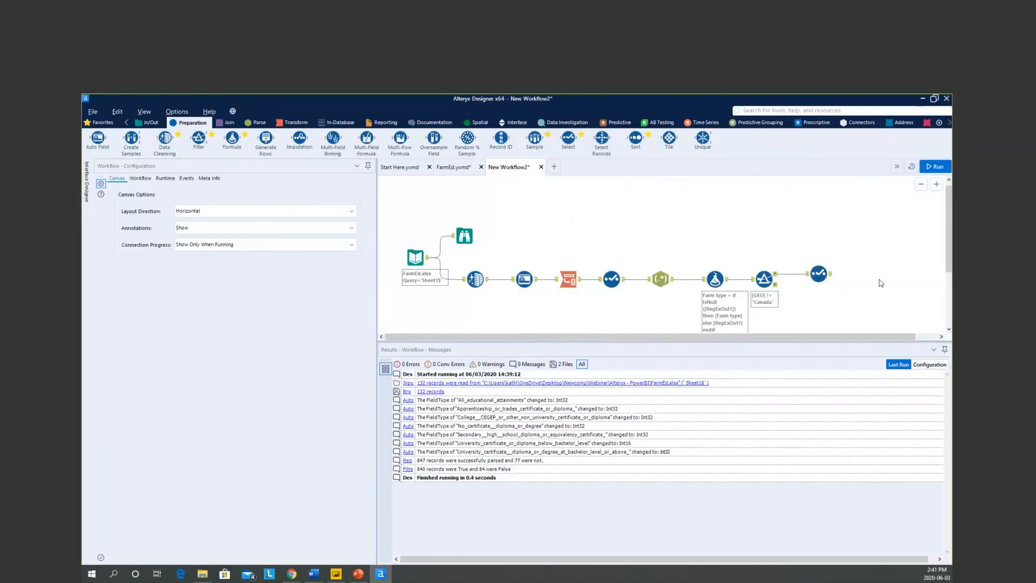
left_click(143, 123)
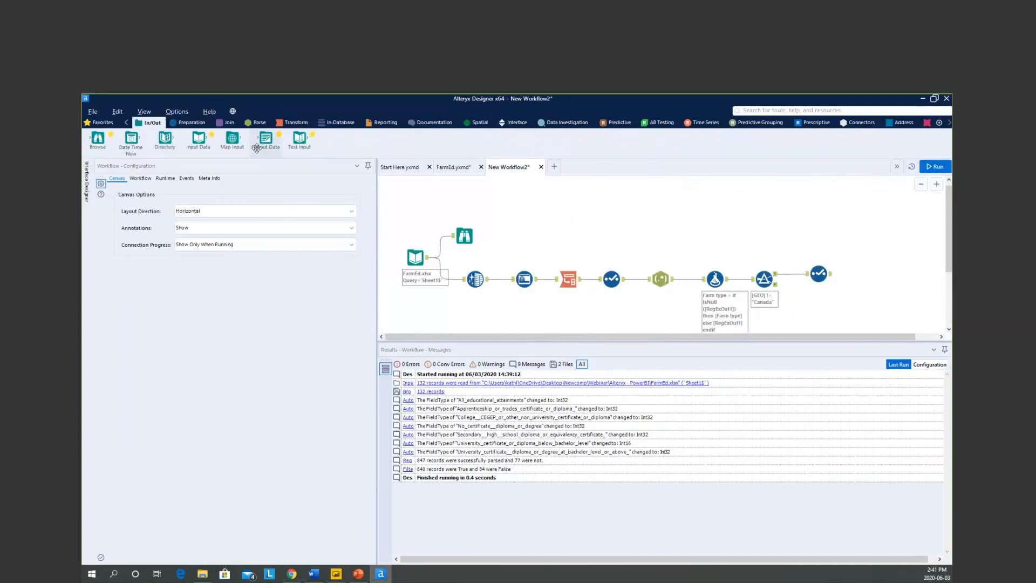
left_click_drag(266, 139, 862, 274)
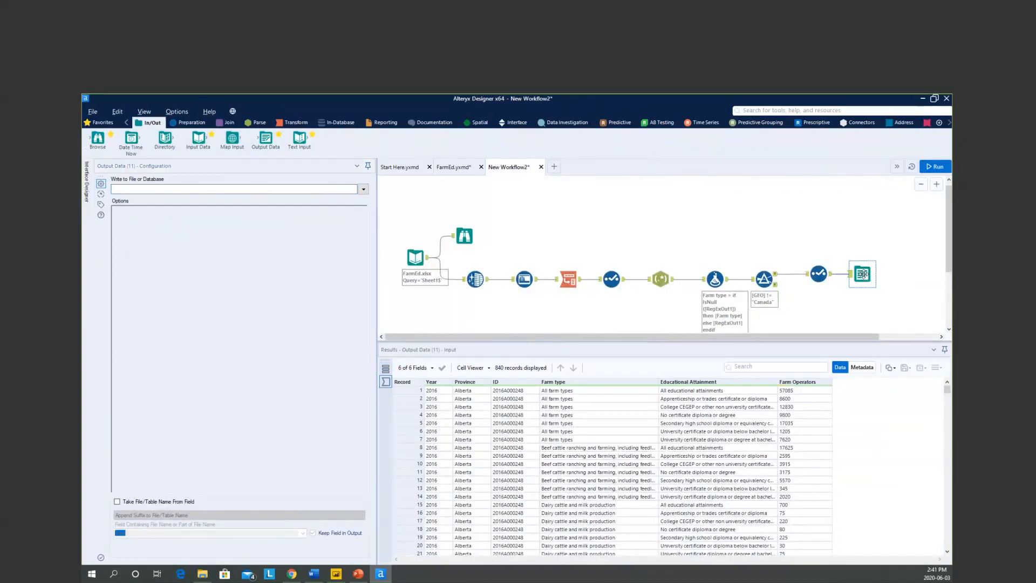
key("Delete")
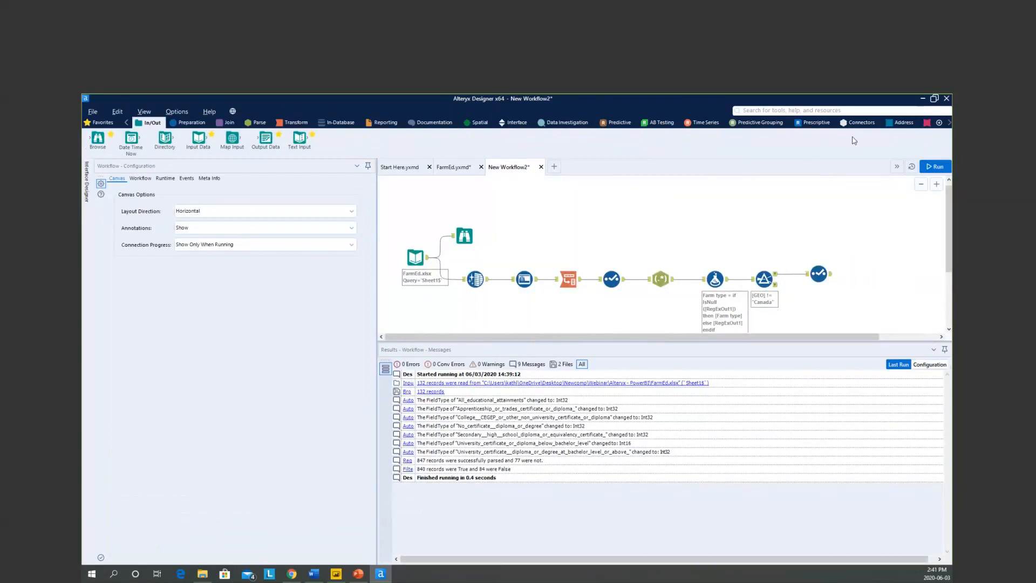
Search the tools for "power" and add a Publish To Power BI tool connected to the last Select tool's output
left_click(949, 124)
left_click(950, 124)
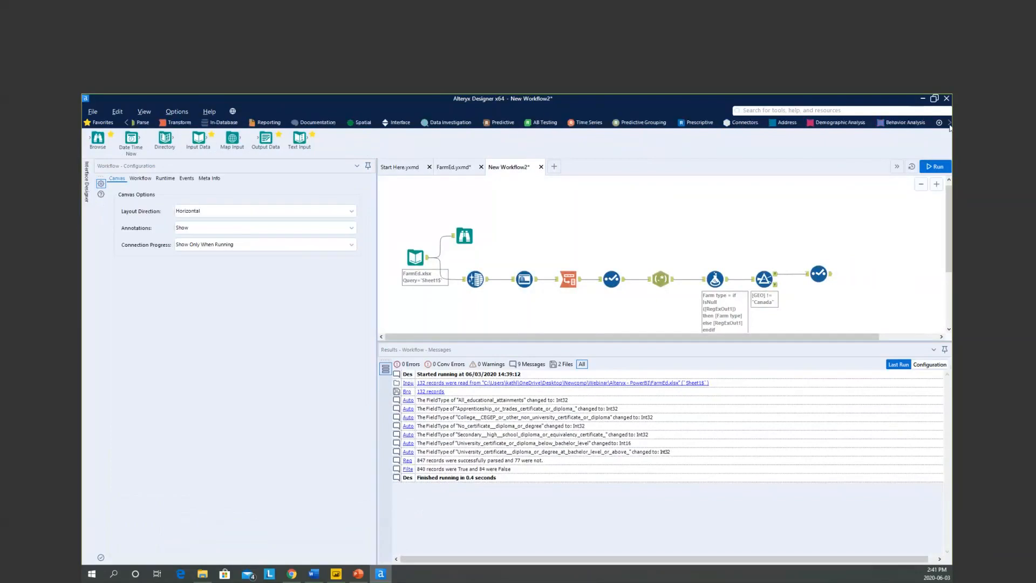
left_click(949, 124)
left_click(826, 112)
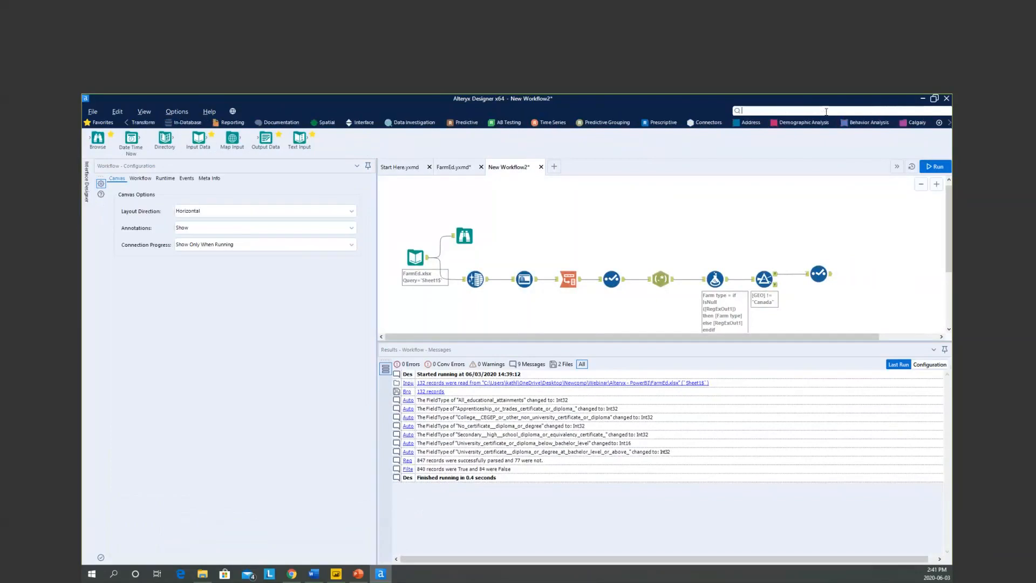
type("power")
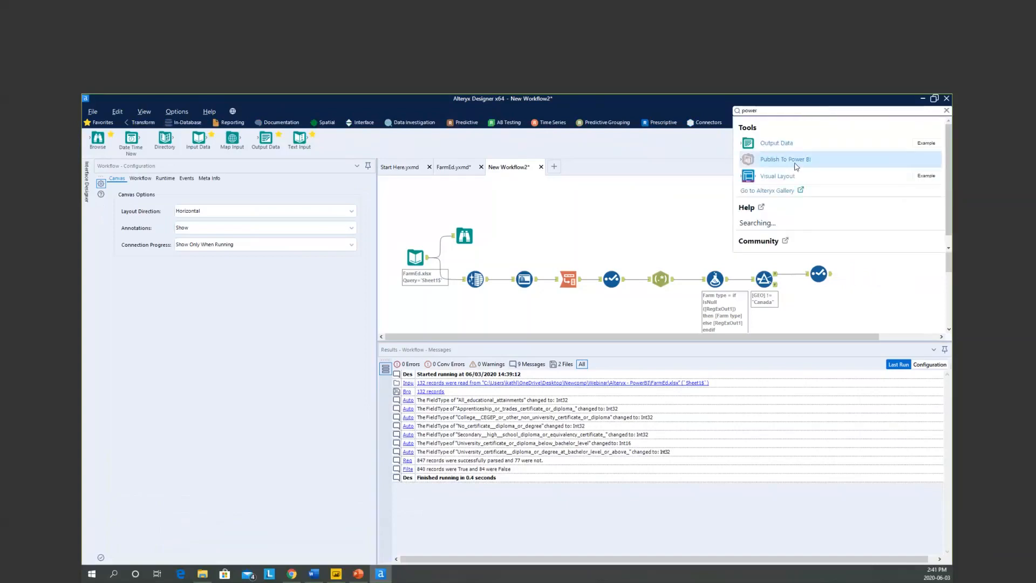
left_click_drag(793, 160, 873, 274)
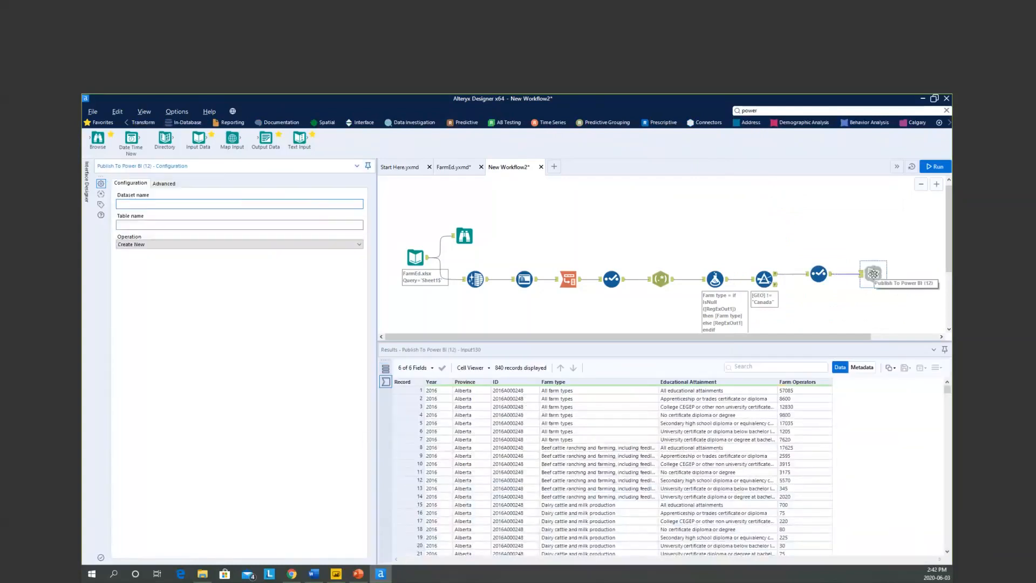
Name the Power BI dataset FarmingEducation and its table FarmEdu in the publish configuration
left_click(208, 204)
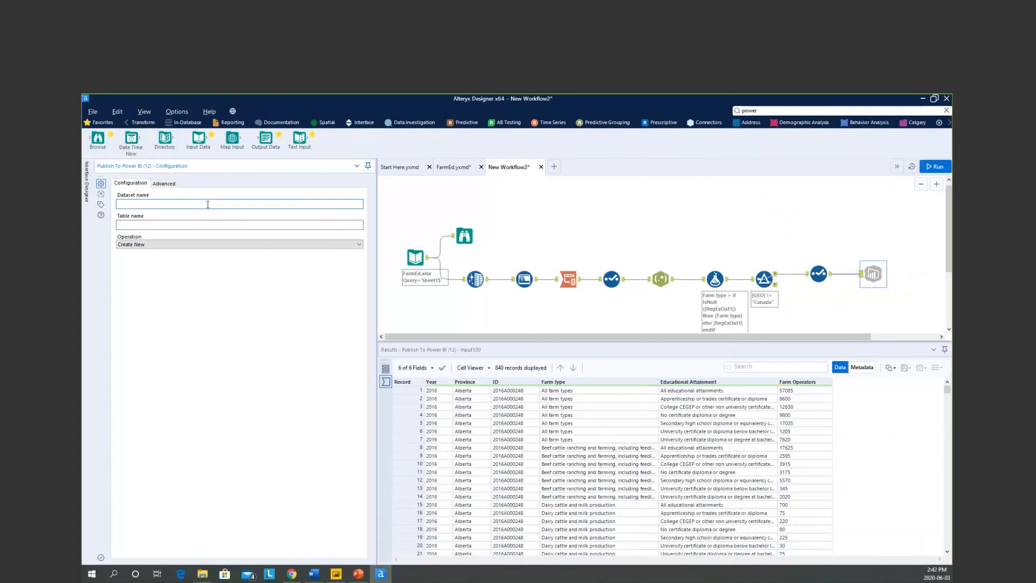
type("FarmingEducation")
left_click(129, 226)
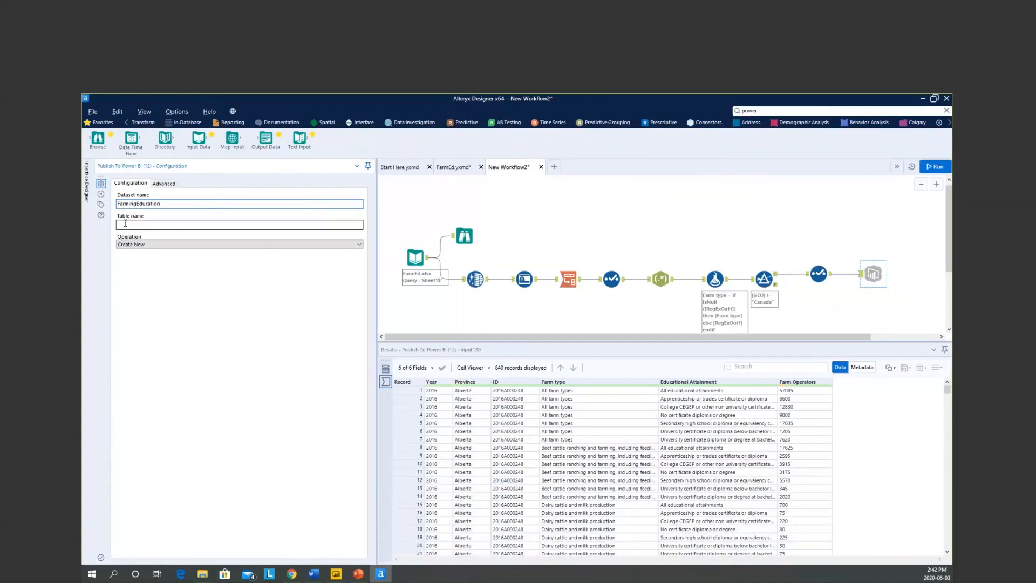
type("FarmEdu")
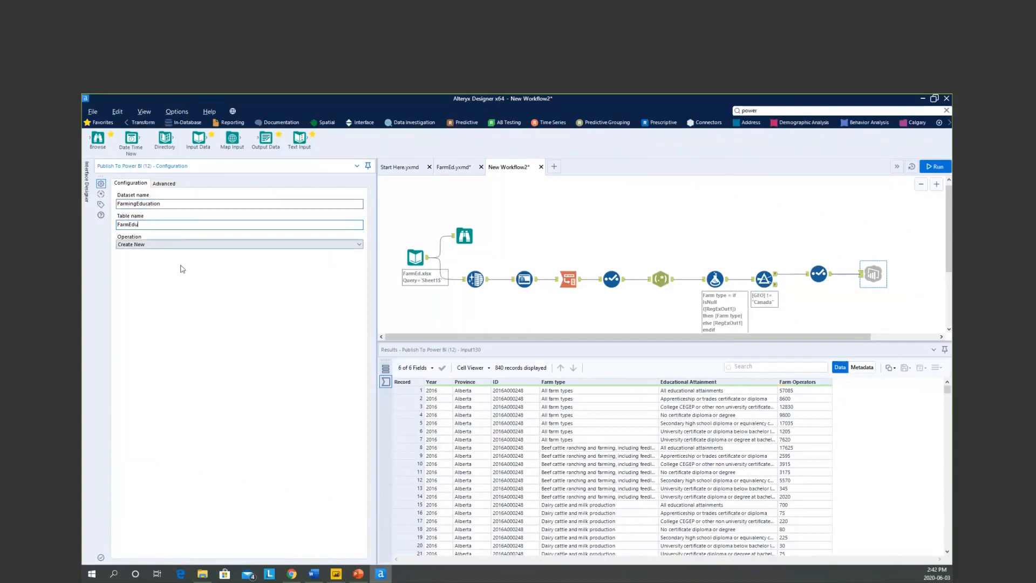
Set the publish operation to Replace and run the workflow
left_click(174, 246)
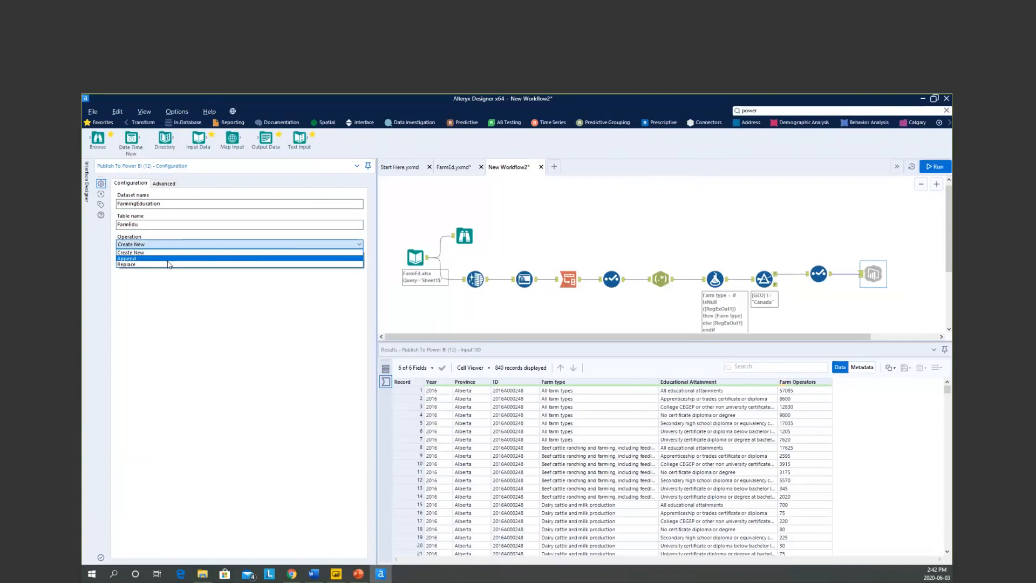
left_click(169, 271)
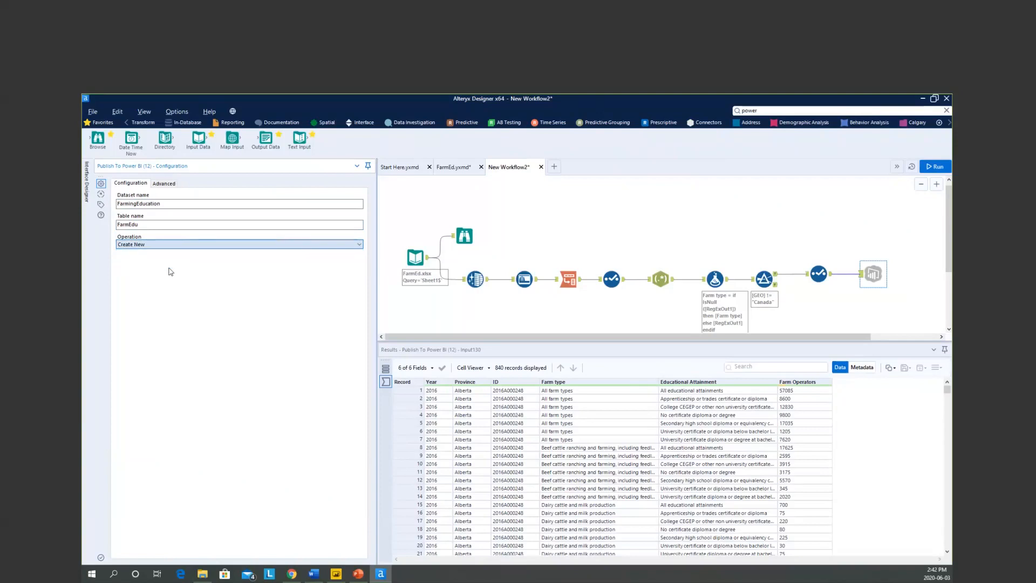
left_click(157, 245)
left_click(149, 264)
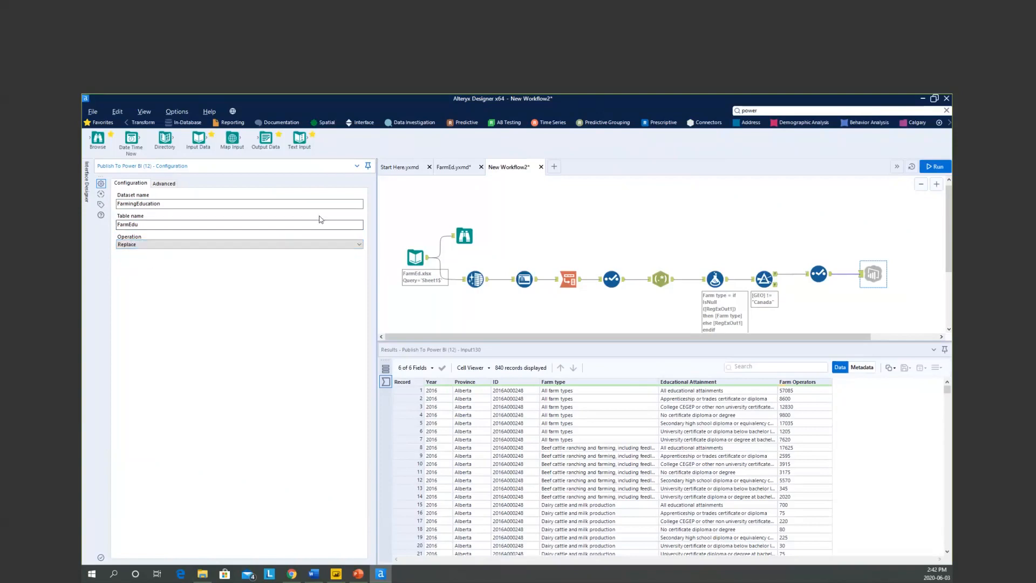
left_click(934, 166)
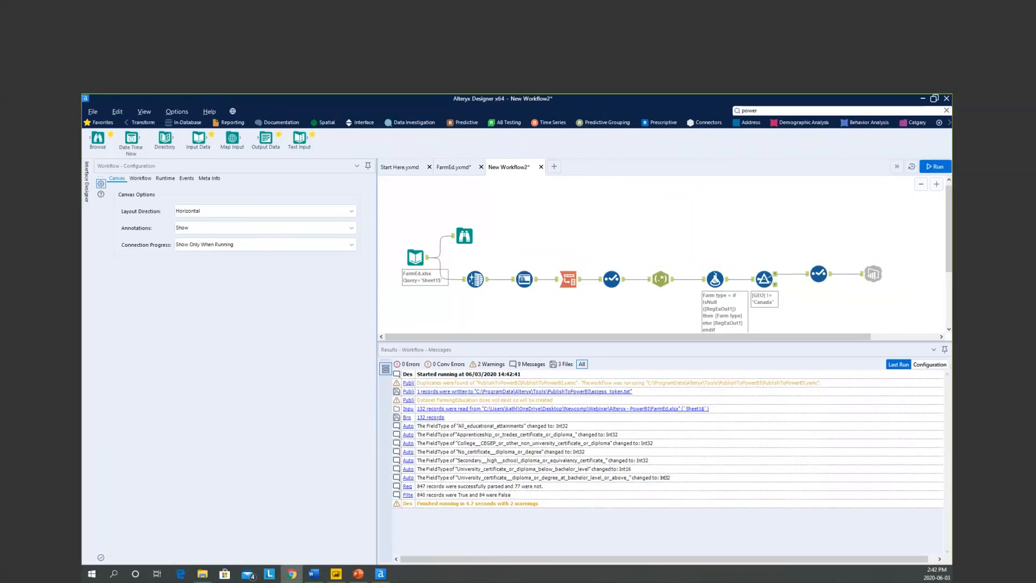
Switch to Power BI in the browser and reopen My workspace by way of Home
left_click(292, 573)
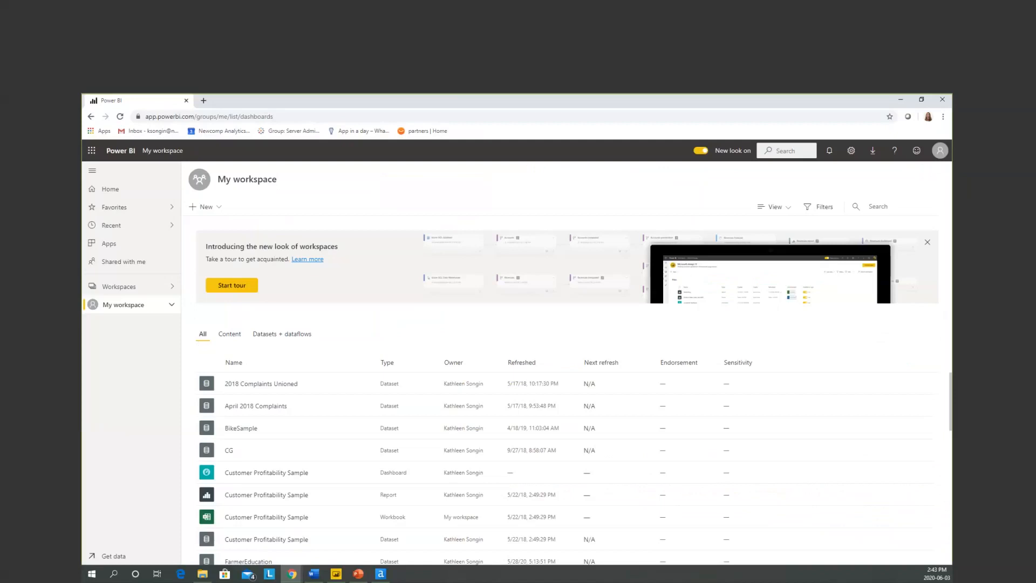
left_click(120, 191)
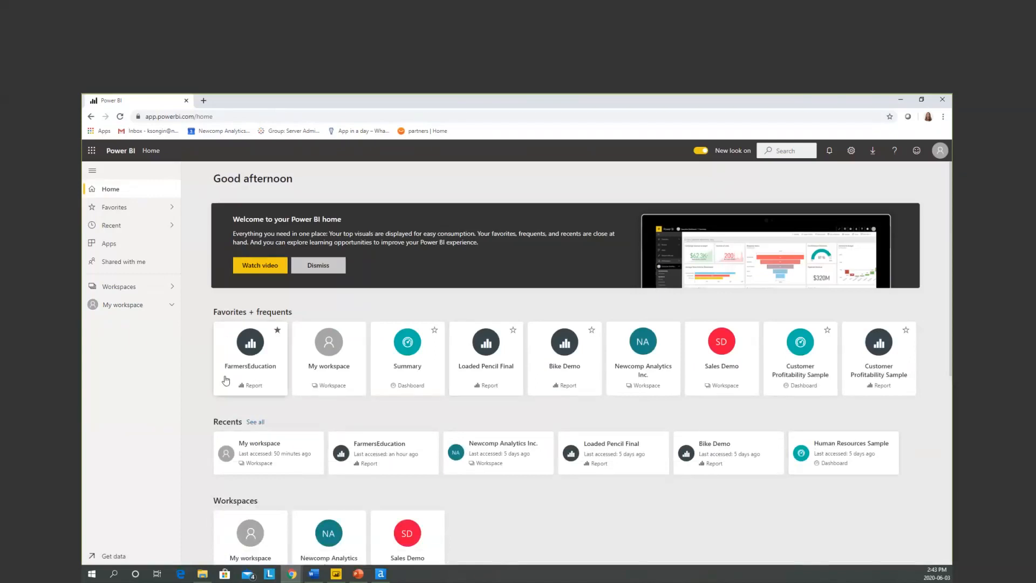
left_click(129, 306)
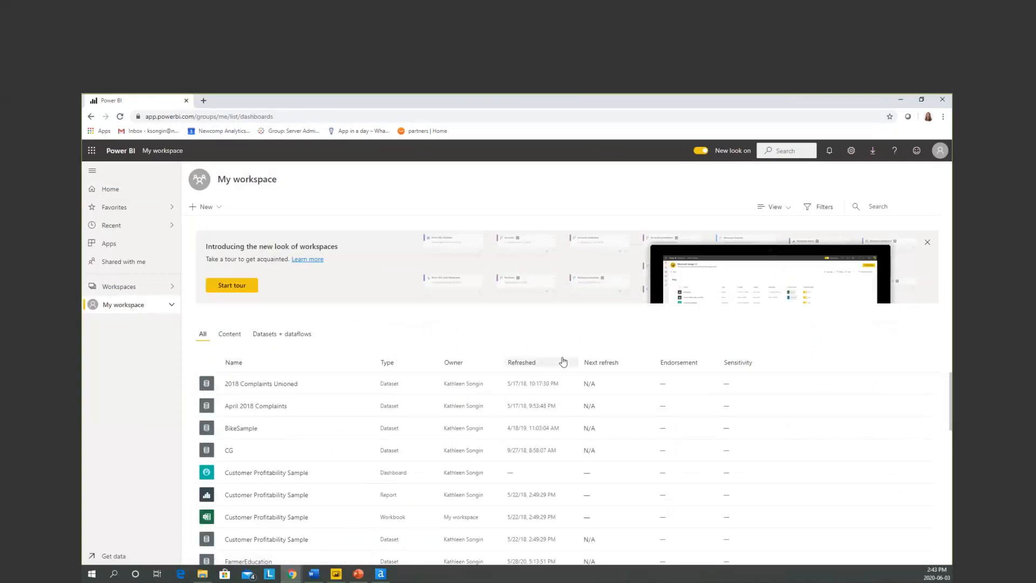
Show only the workspace's datasets and dataflows, sorted ascending by next refresh, to locate the FarmingEducation dataset
left_click(597, 363)
left_click(596, 365)
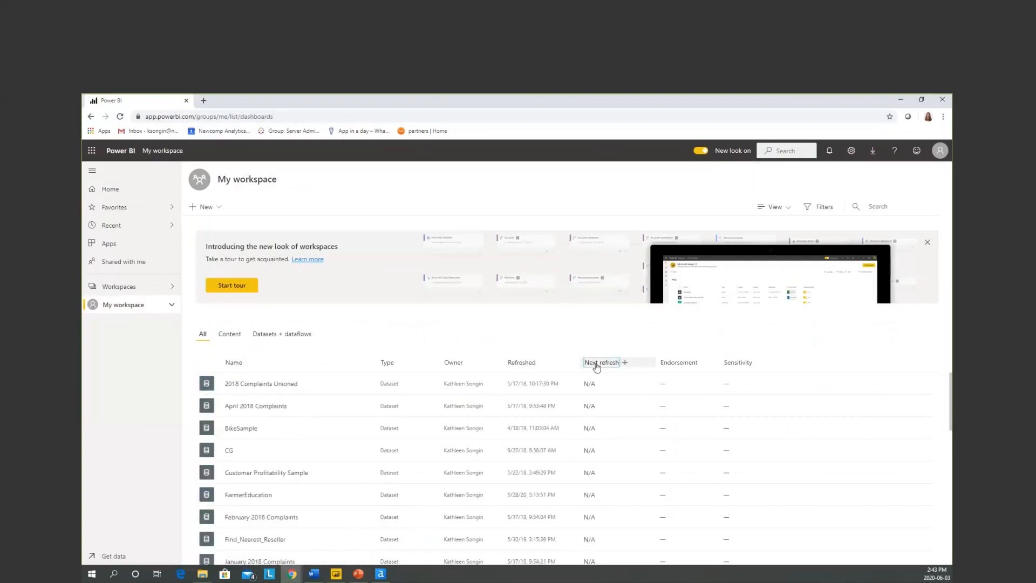
left_click(596, 365)
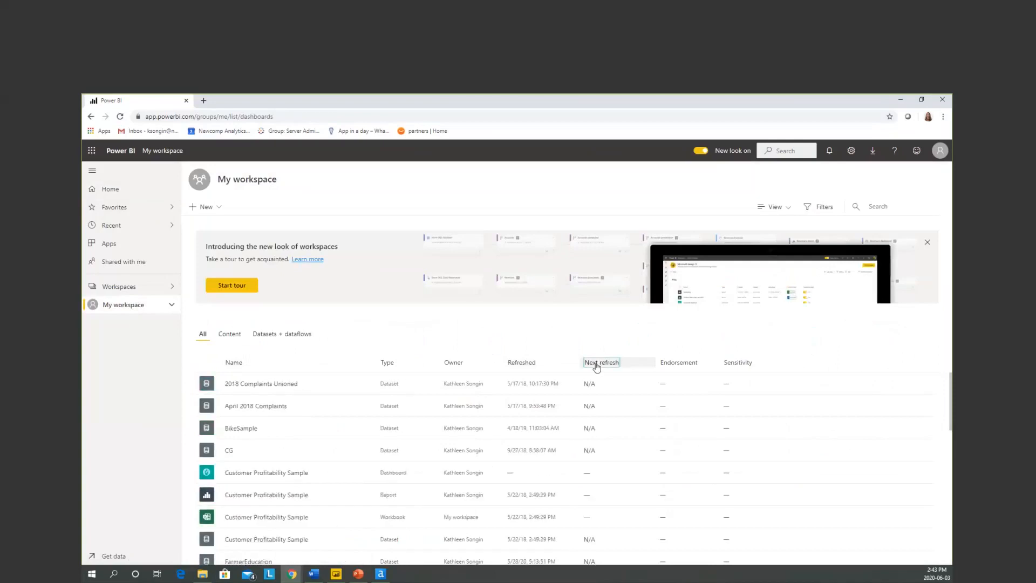
left_click(596, 364)
left_click(596, 365)
left_click(271, 339)
left_click(603, 367)
left_click(603, 366)
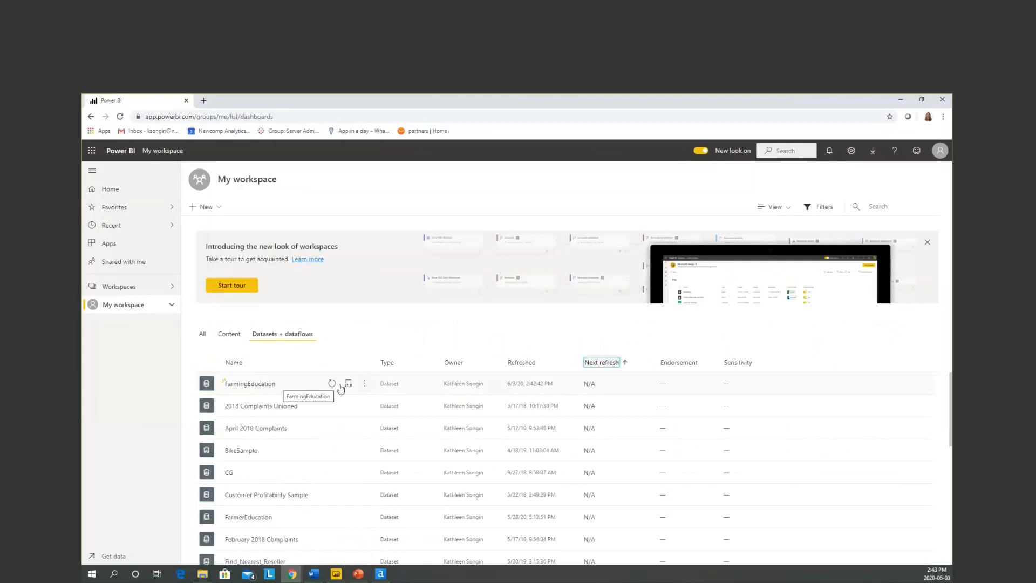
Create a new report from the FarmingEducation dataset and widen the field list so the full field names fit
left_click(365, 384)
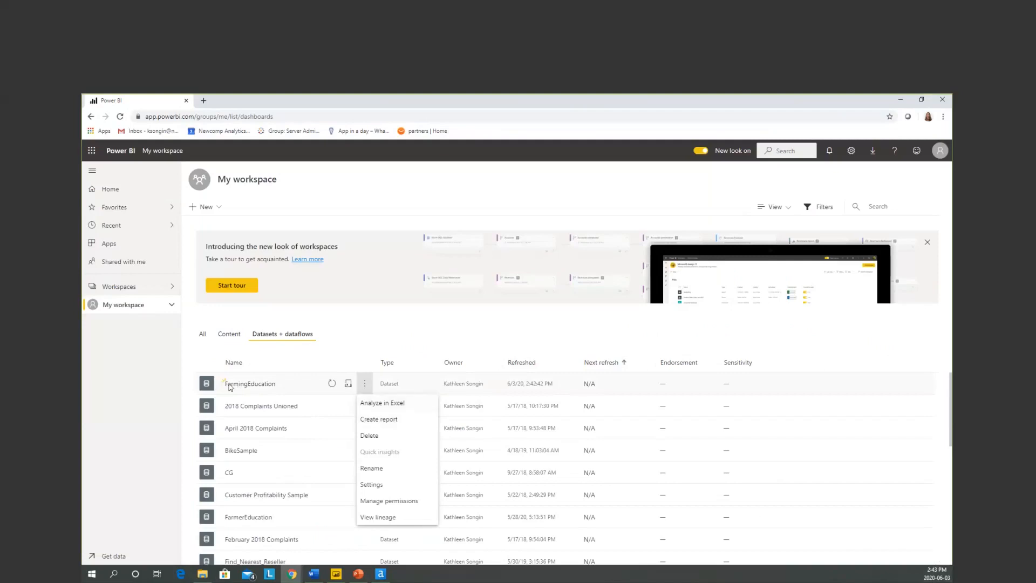
left_click(379, 419)
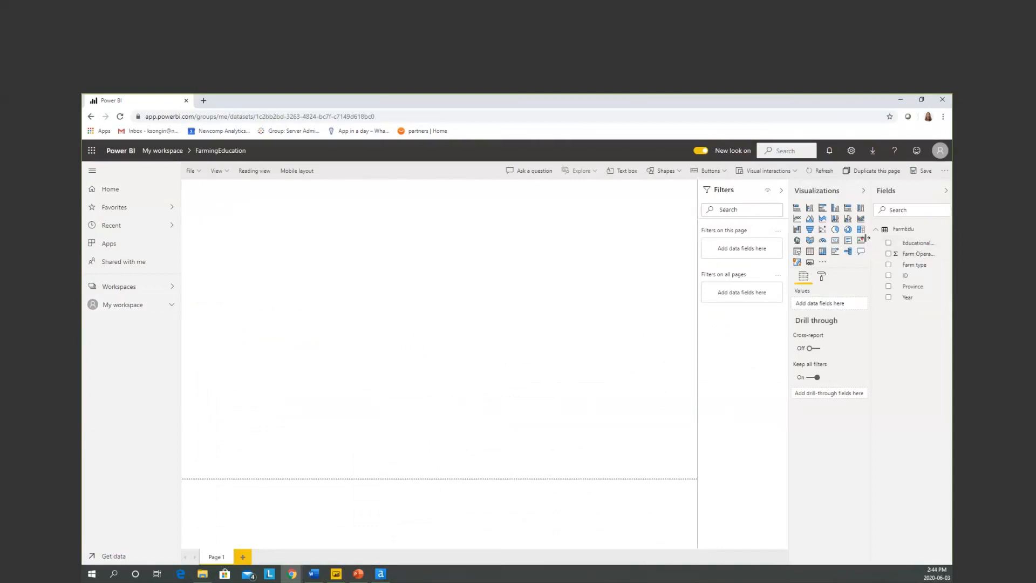
left_click_drag(871, 237, 831, 237)
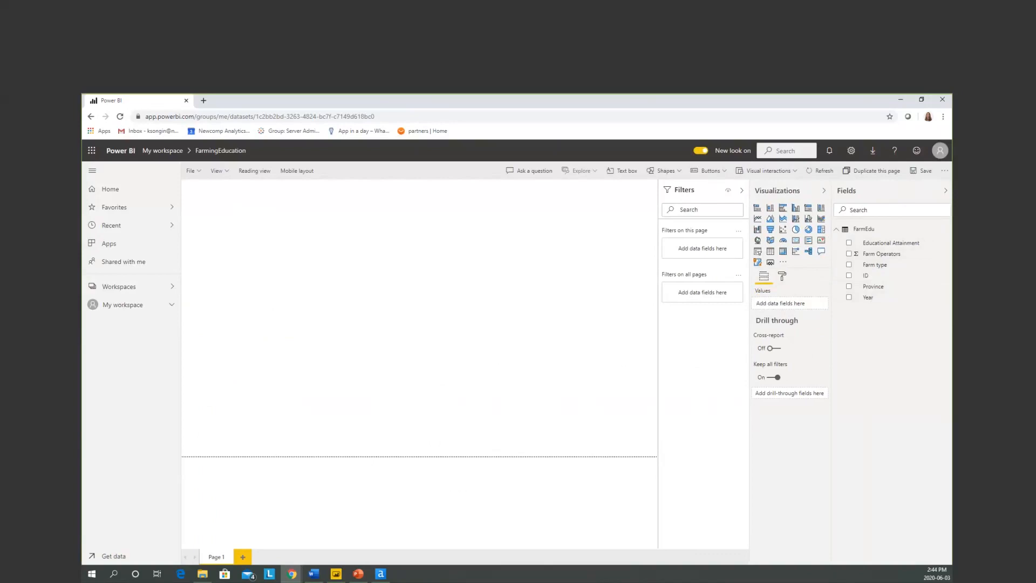
Build a stacked bar chart of Farm Operators by Farm type with Educational Attainment as legend, and enlarge it
left_click(849, 265)
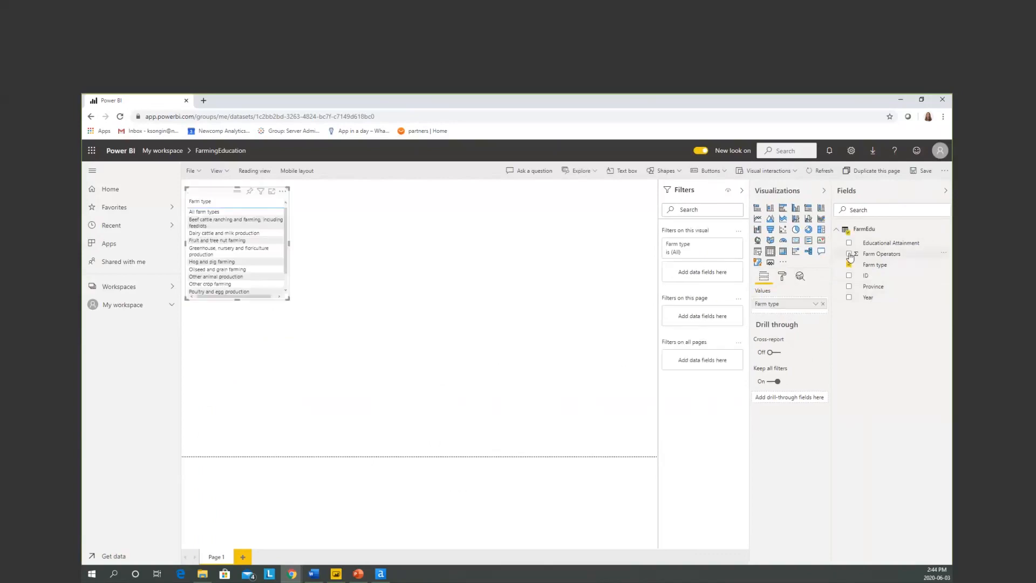
left_click(849, 254)
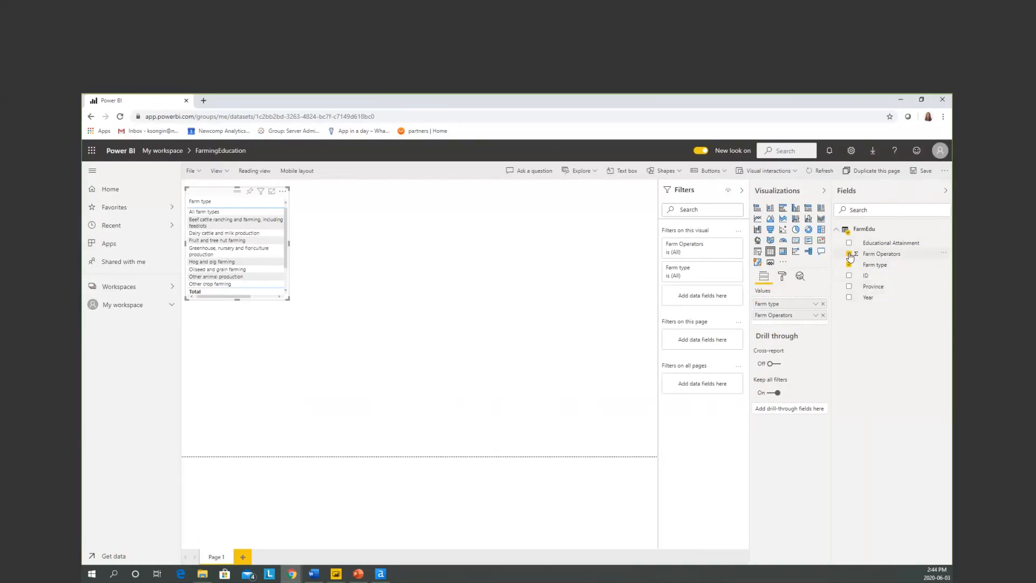
left_click(757, 210)
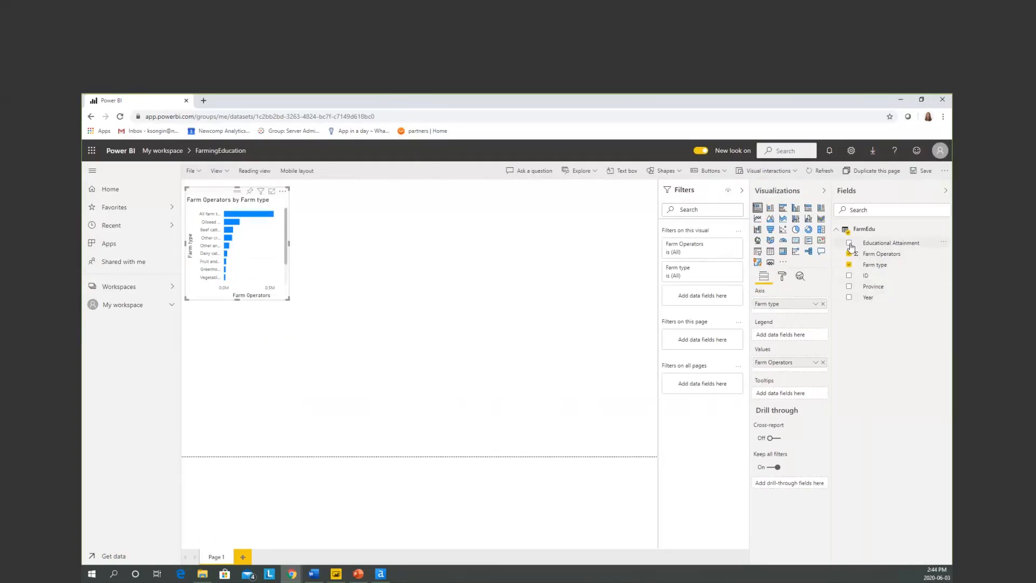
left_click(849, 243)
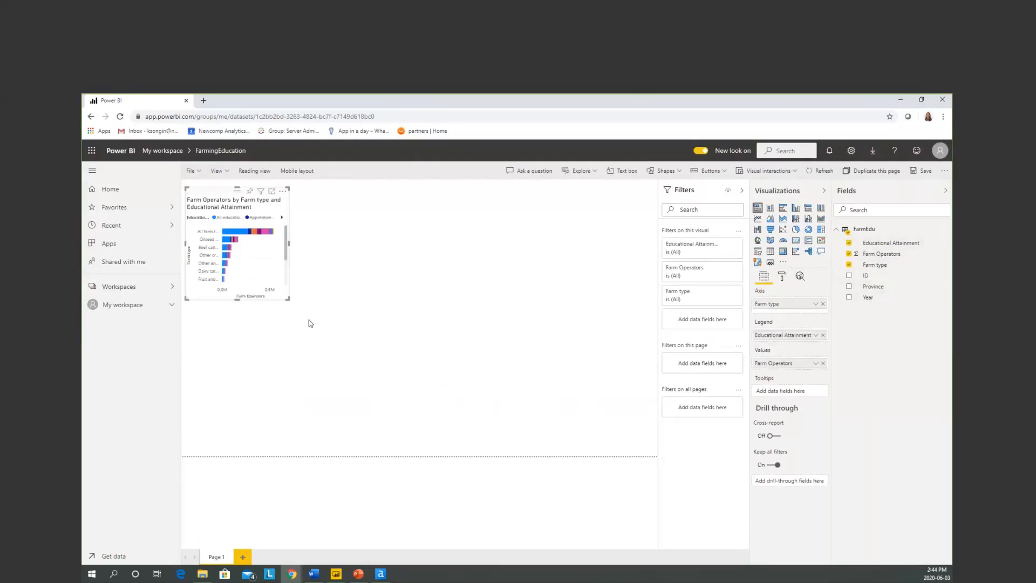
left_click_drag(288, 299, 380, 395)
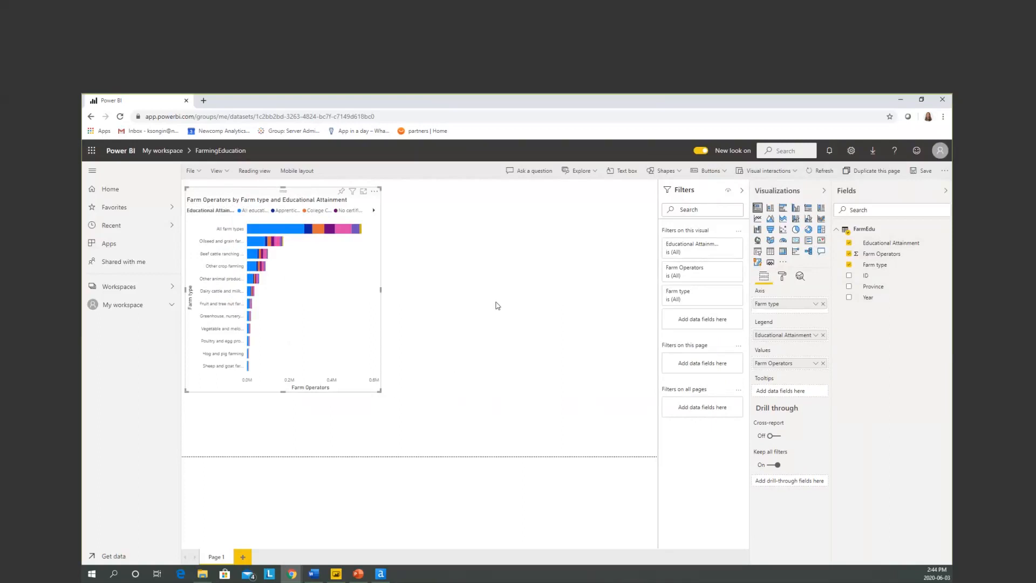
Add a donut chart of Farm Operators by Educational Attainment, place it at the page's upper right and enlarge it
left_click(497, 305)
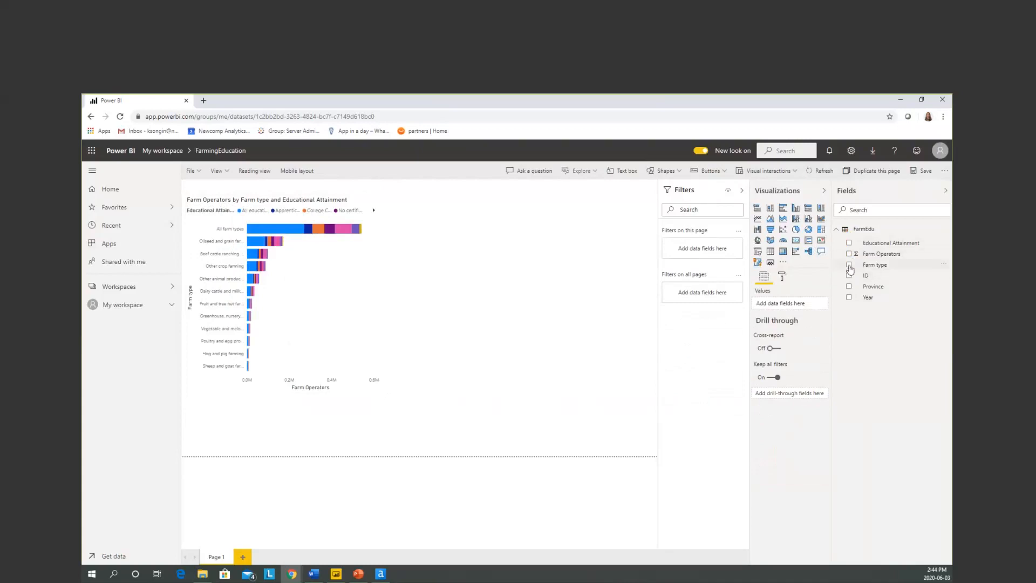
left_click(850, 244)
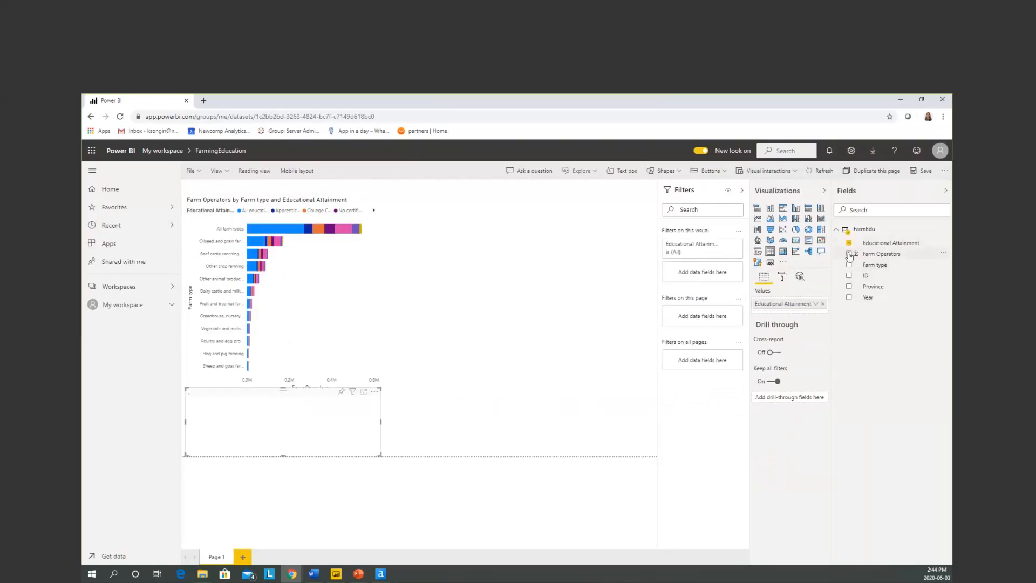
left_click(848, 254)
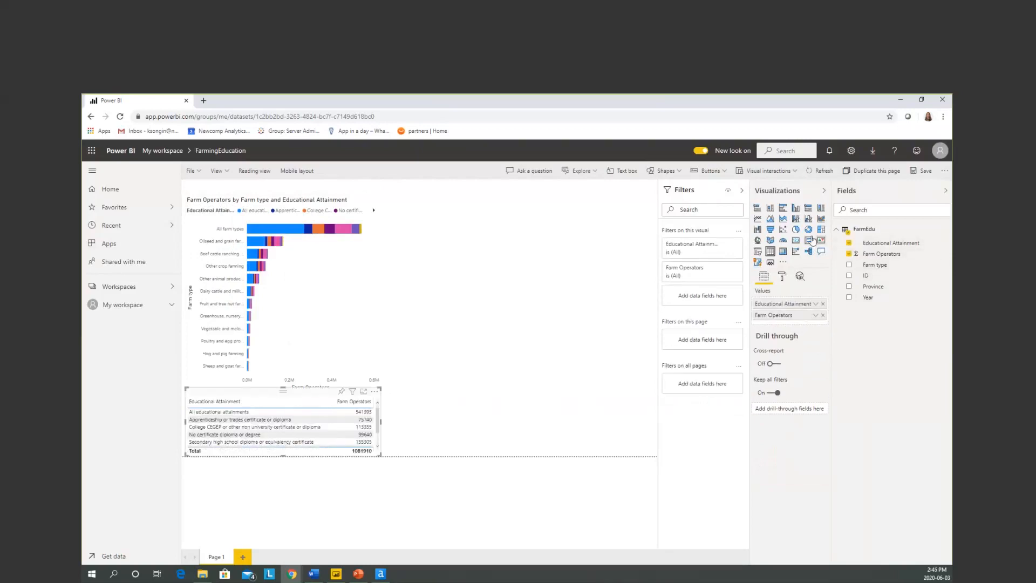
left_click(810, 232)
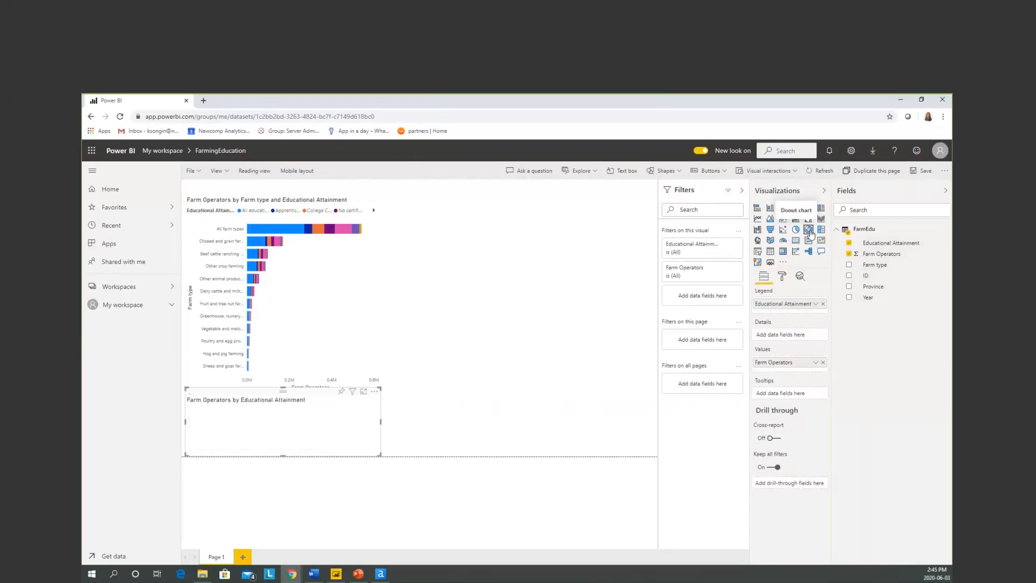
left_click_drag(288, 397, 561, 192)
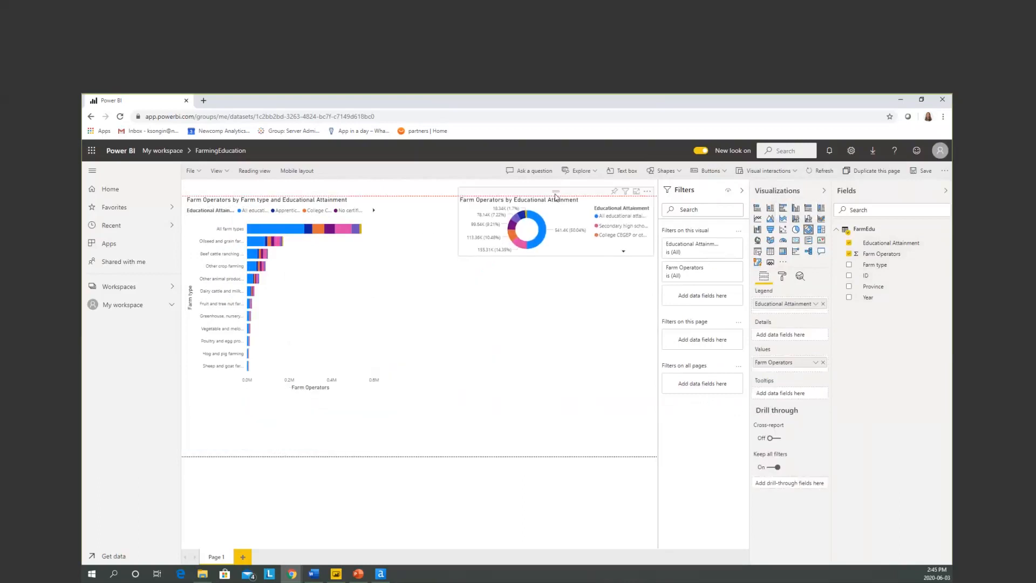
left_click_drag(463, 259, 391, 320)
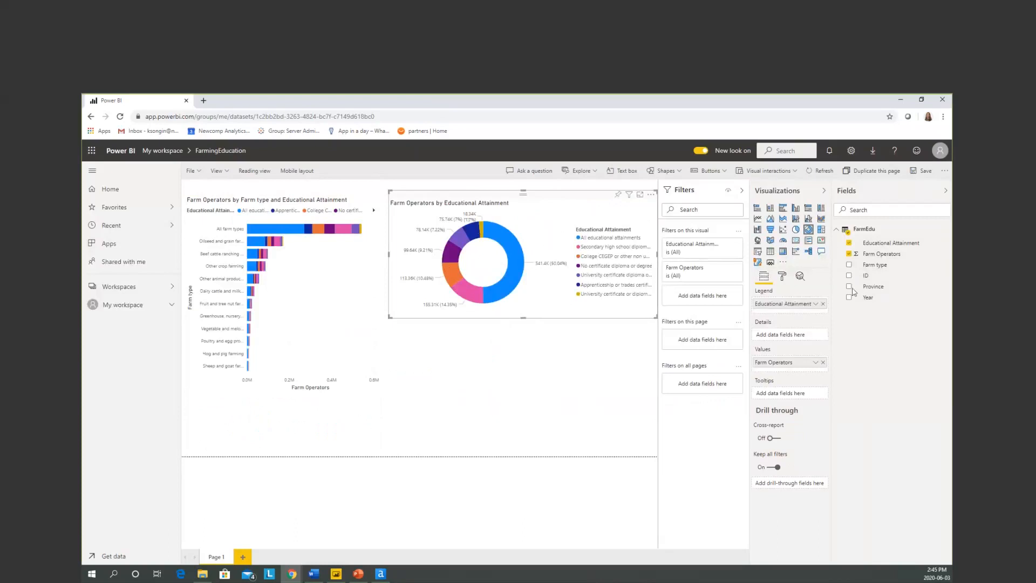
Add a map of Farm Operators by Province, place it below the donut chart and enlarge it to the page's lower edge
left_click(558, 419)
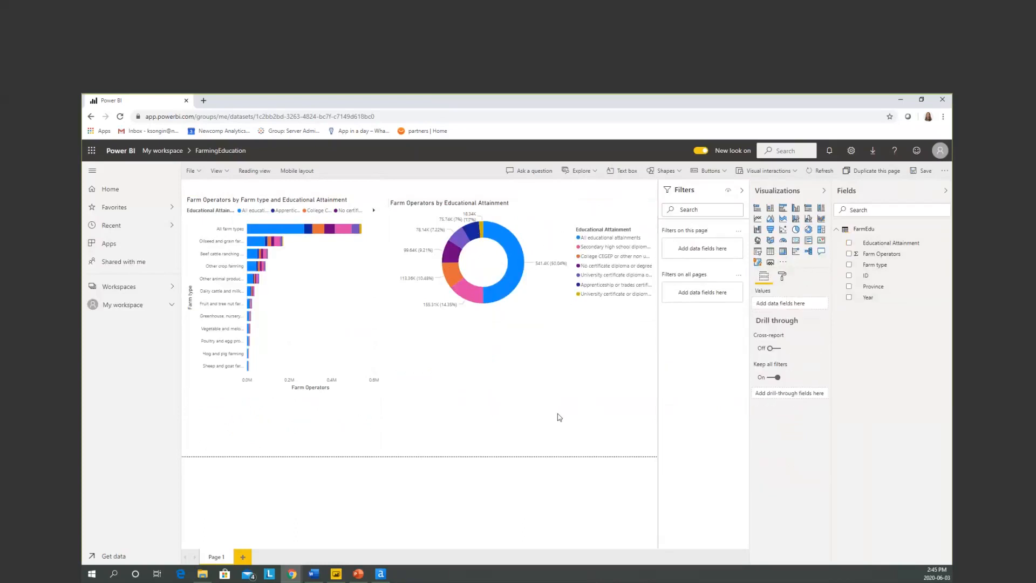
left_click(849, 287)
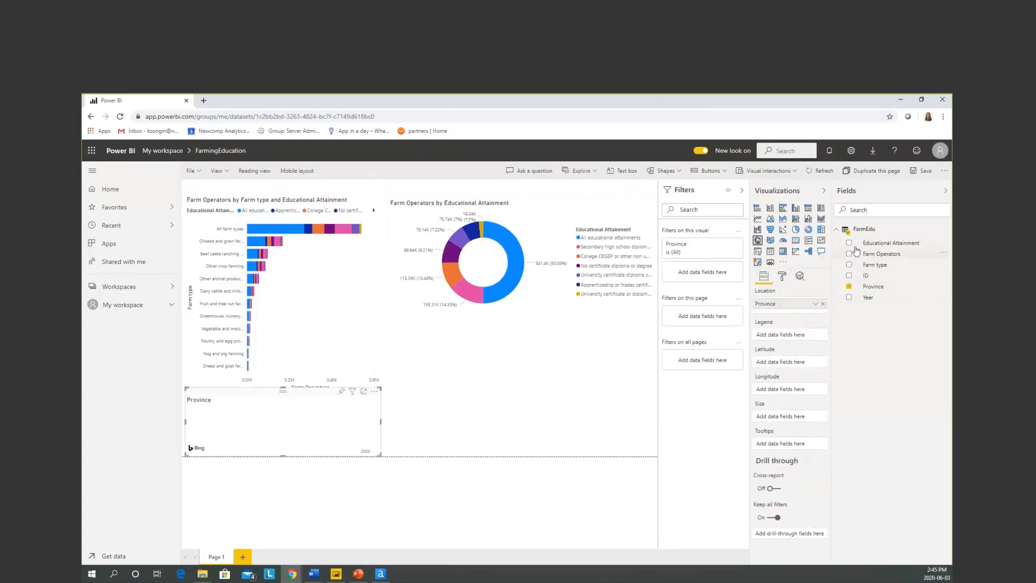
left_click(849, 253)
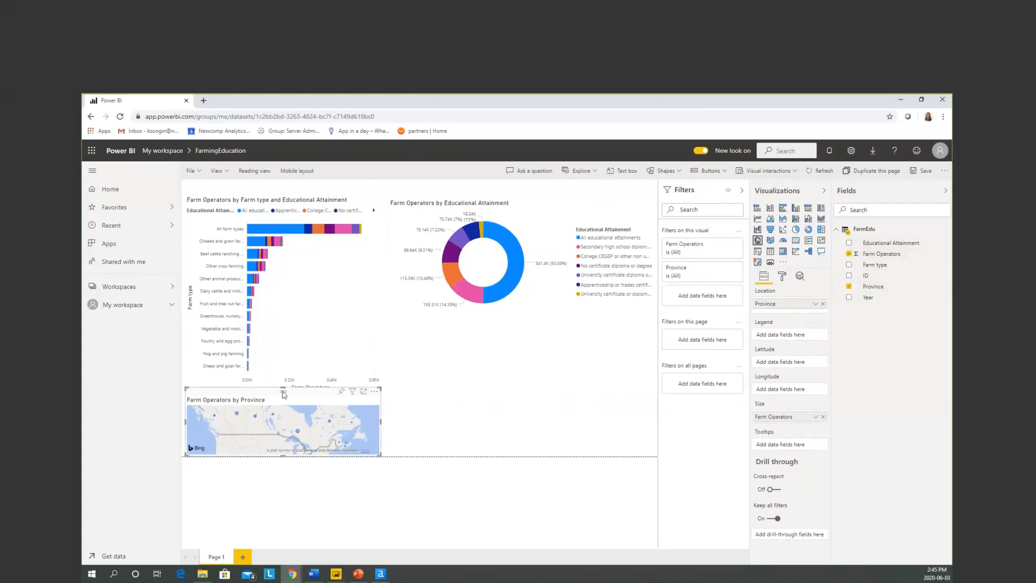
left_click_drag(286, 395, 567, 323)
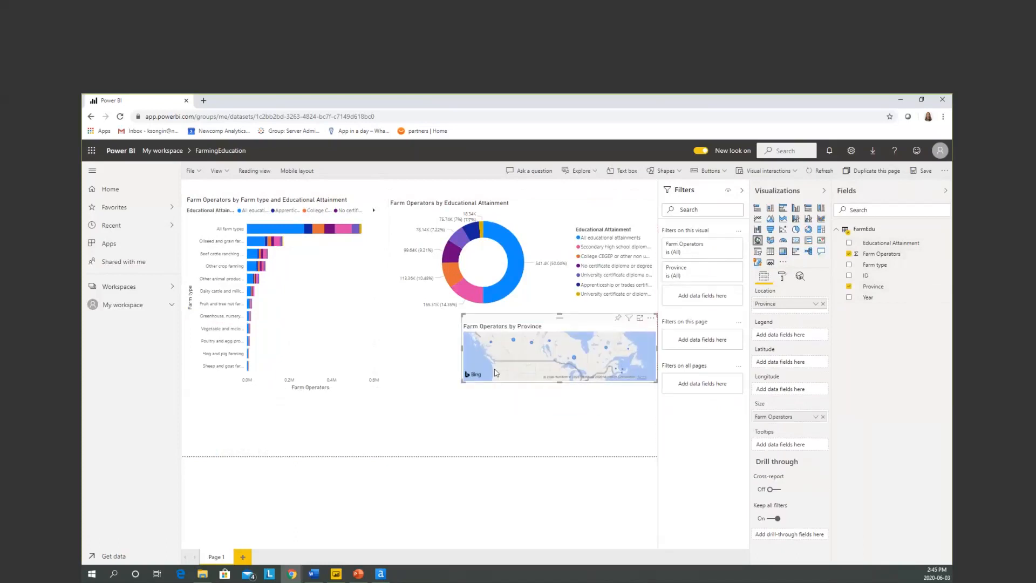
left_click_drag(462, 382, 399, 457)
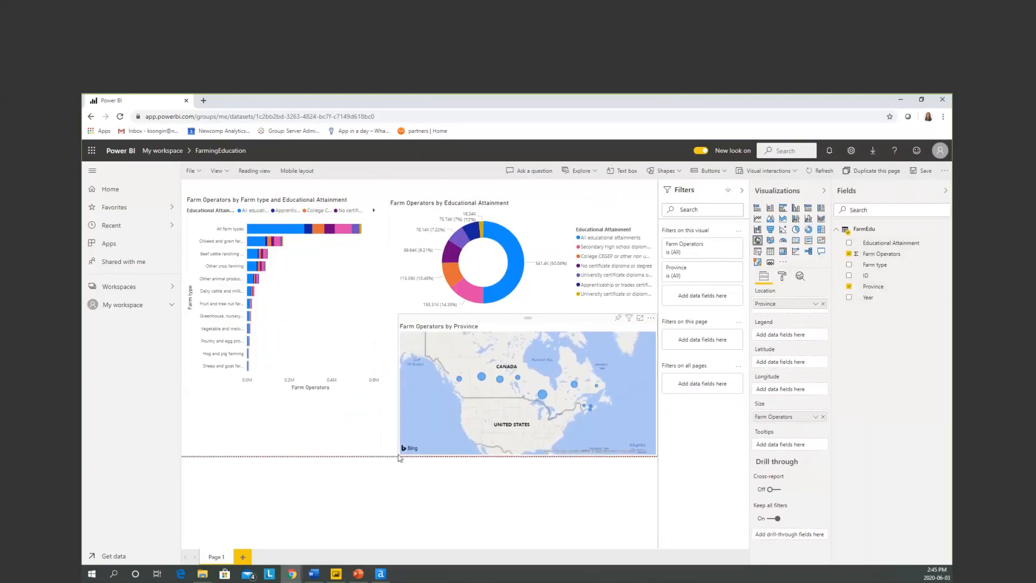
Move the stacked bar chart to the page's lower left and stretch it to the left page edge
mouse_move(541, 394)
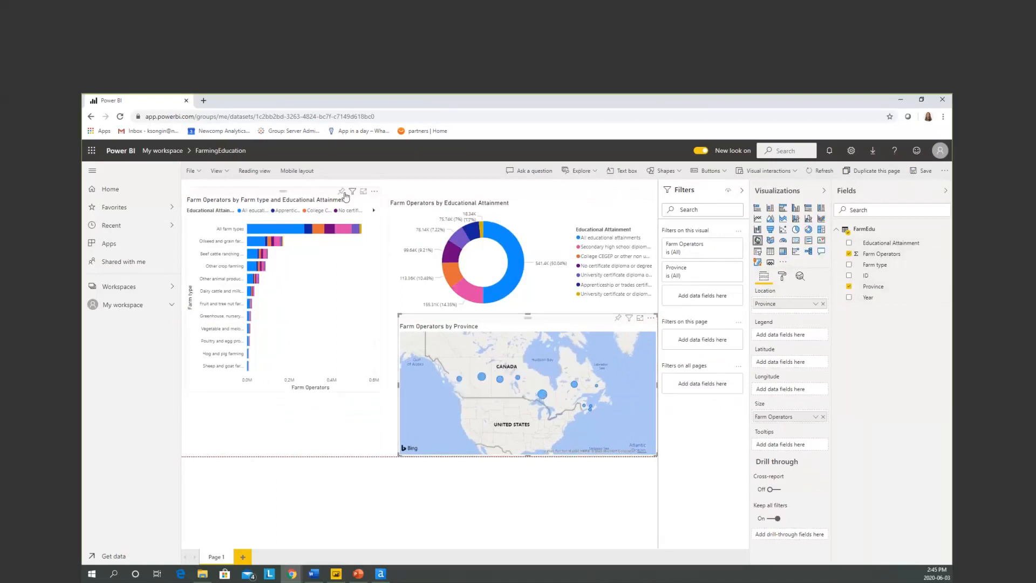
left_click_drag(286, 193, 293, 257)
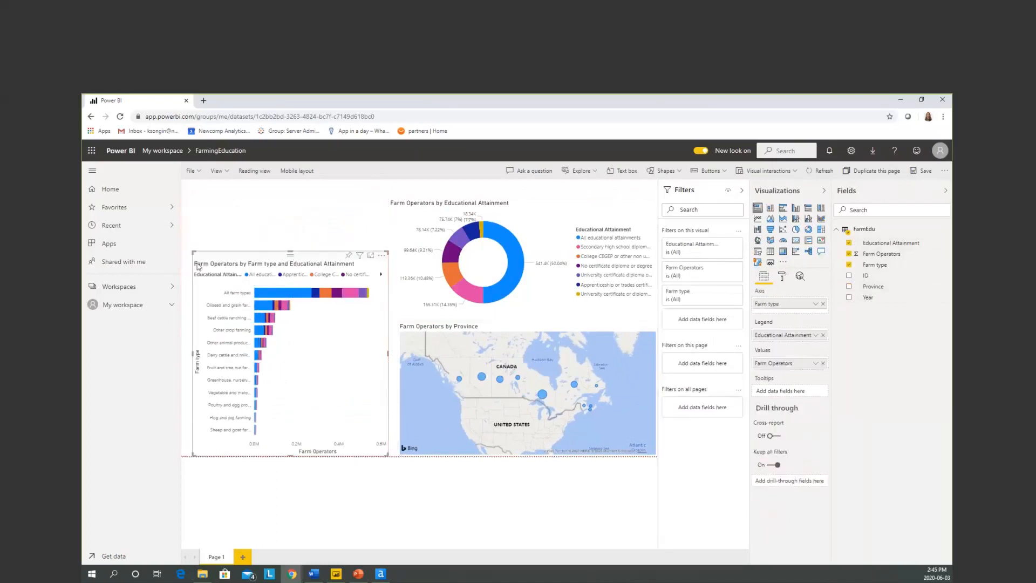
left_click_drag(193, 255, 182, 262)
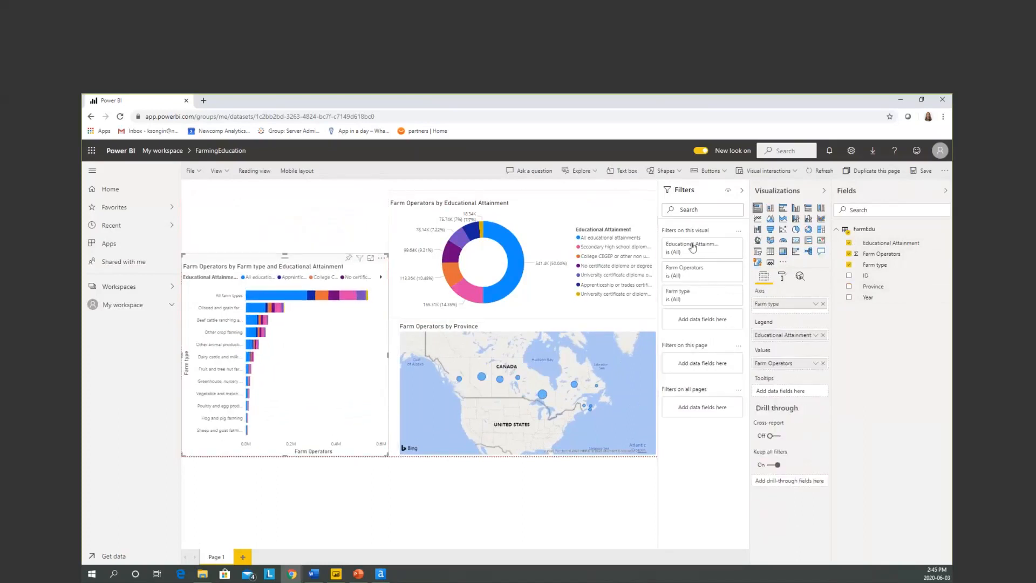
Add a card showing Farm Operators in the empty area above the stacked bar chart
left_click(325, 222)
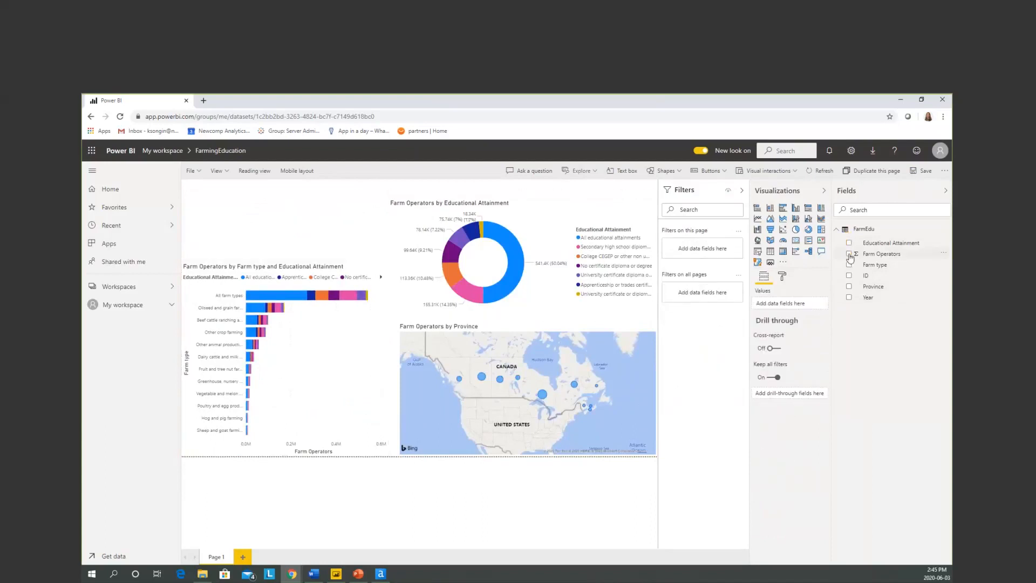
left_click(849, 254)
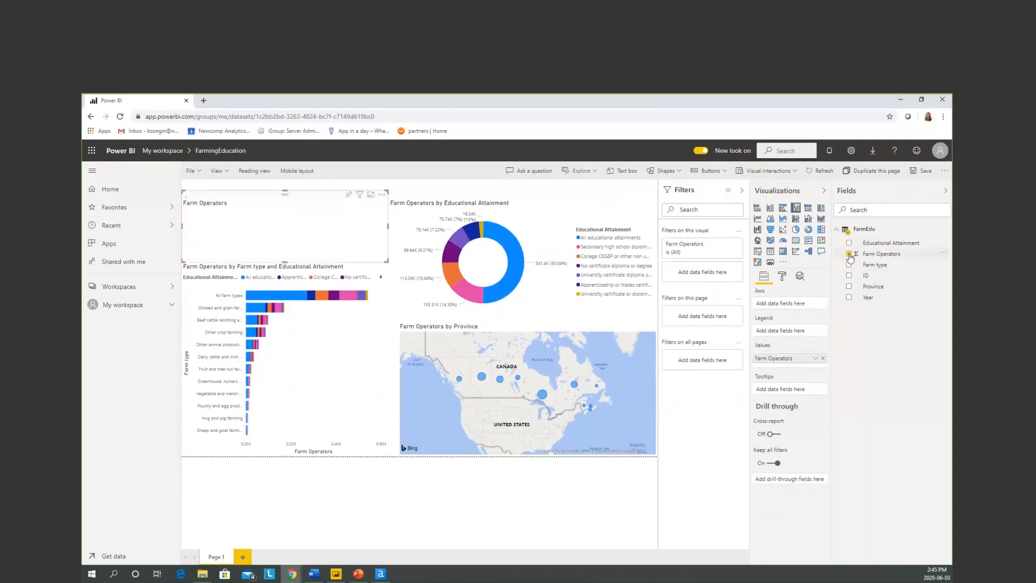
left_click(797, 241)
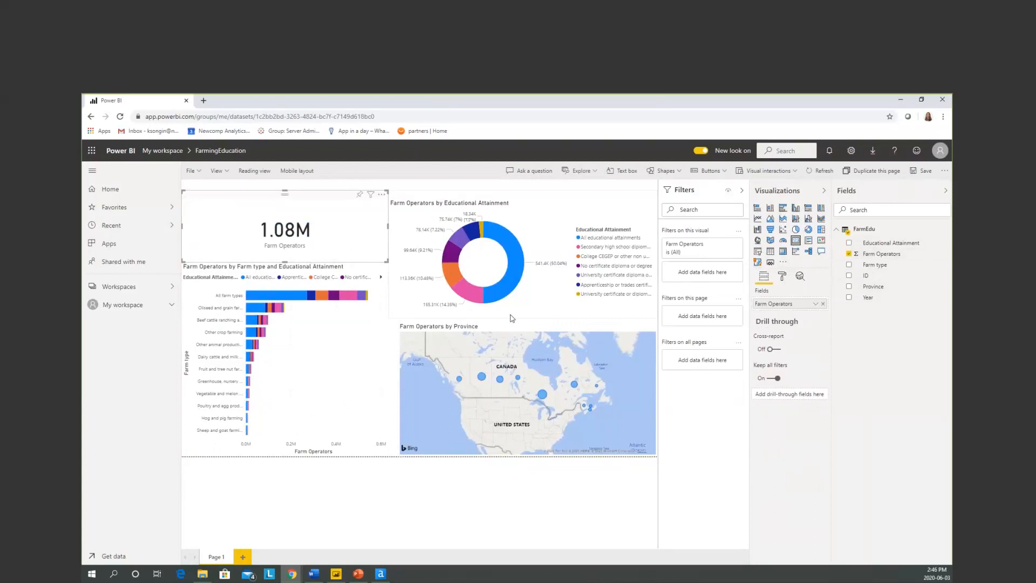
Switch to Alteryx Designer, exclude All_educational_attainments from the Transpose tool's data columns and rerun the workflow
mouse_move(508, 296)
left_click(380, 574)
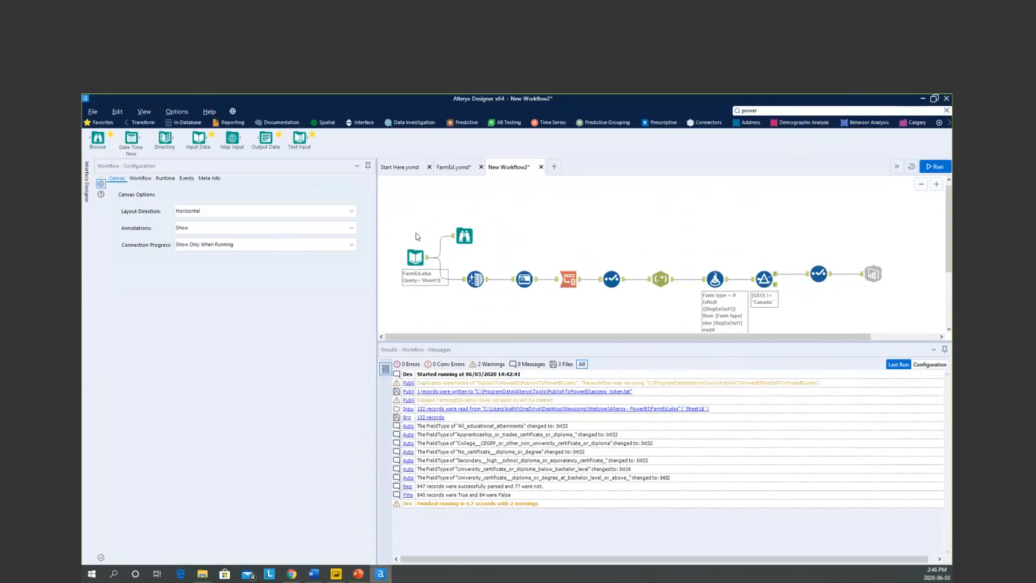
left_click(568, 281)
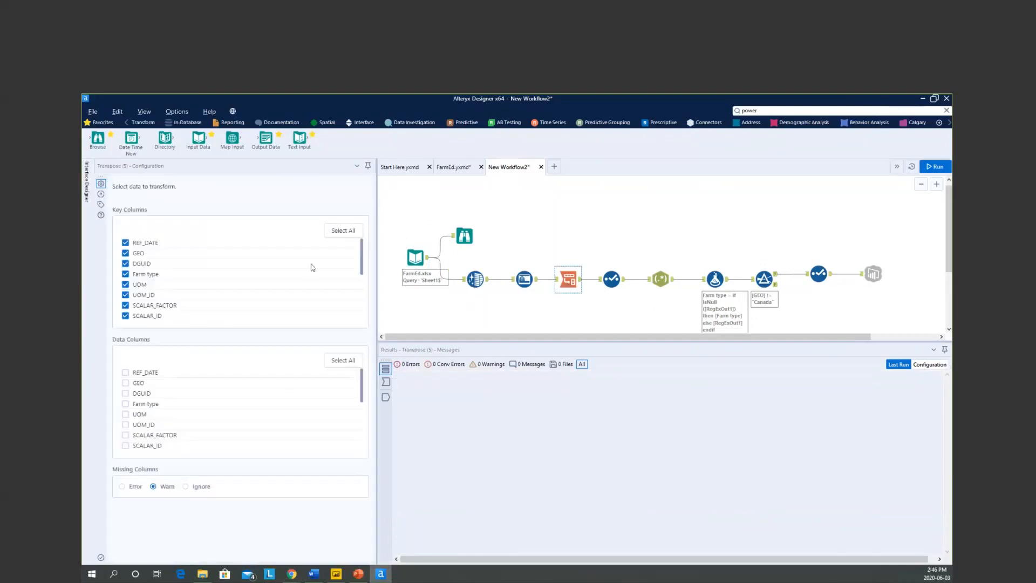
scroll(257, 275, "down", 4)
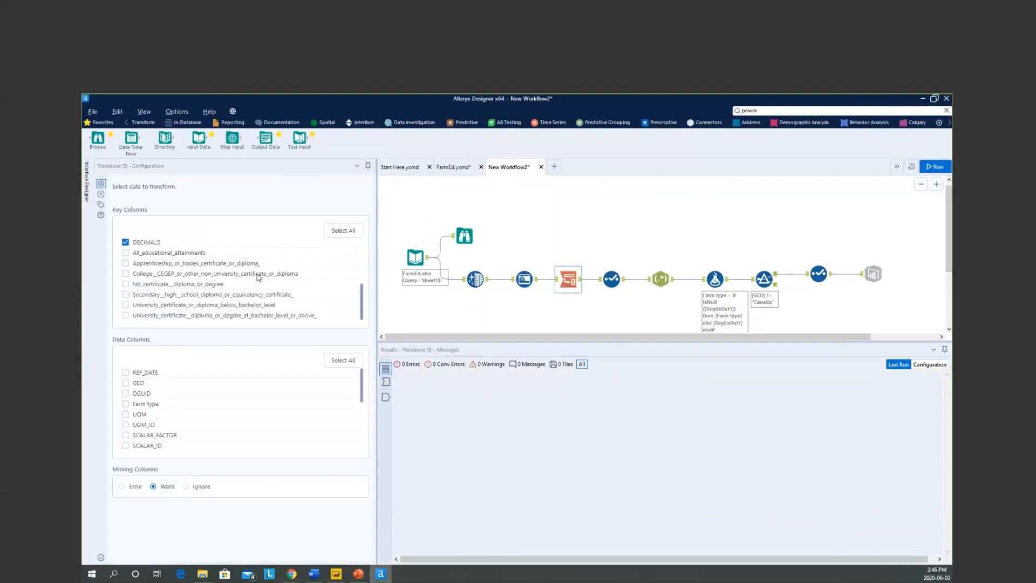
scroll(181, 384, "down", 4)
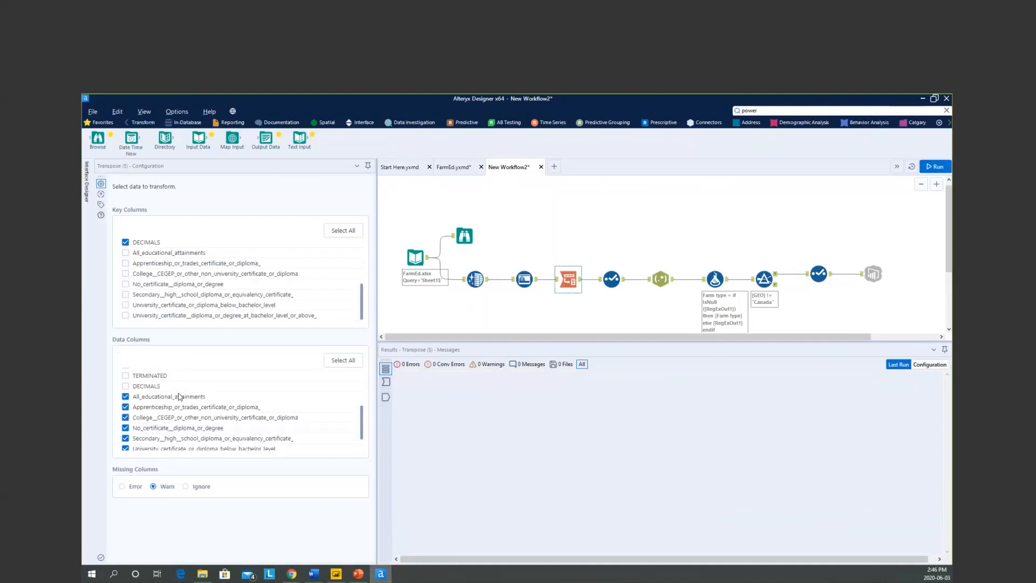
left_click(125, 397)
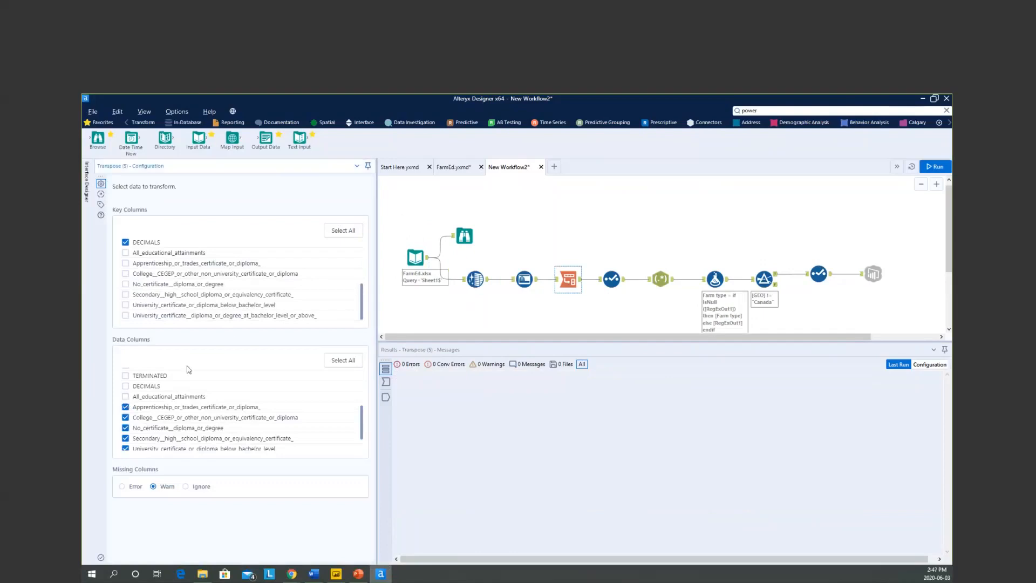
left_click(933, 168)
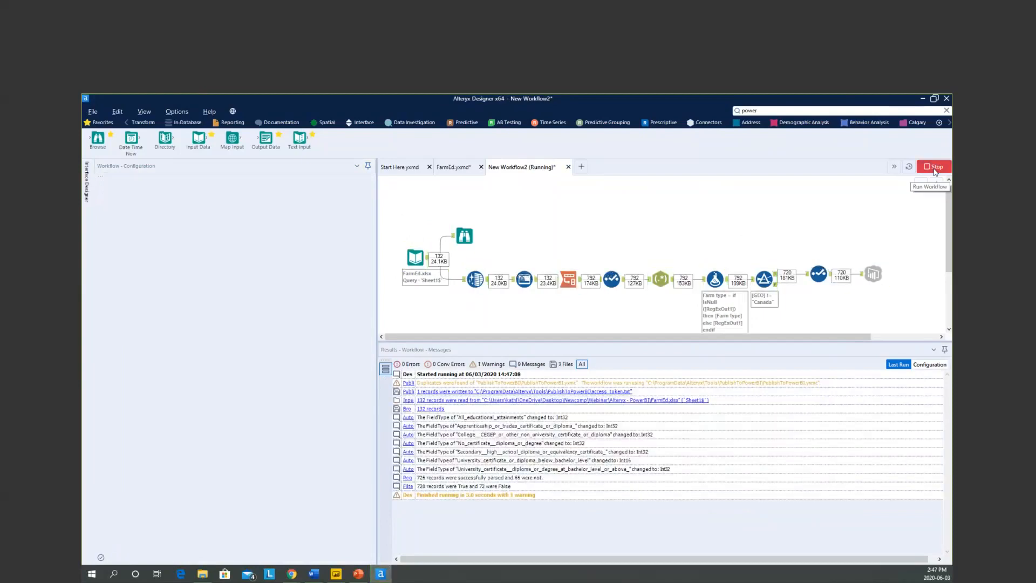
Switch to Power BI in the browser and reload the FarmingEducation report page
mouse_move(294, 575)
left_click(242, 531)
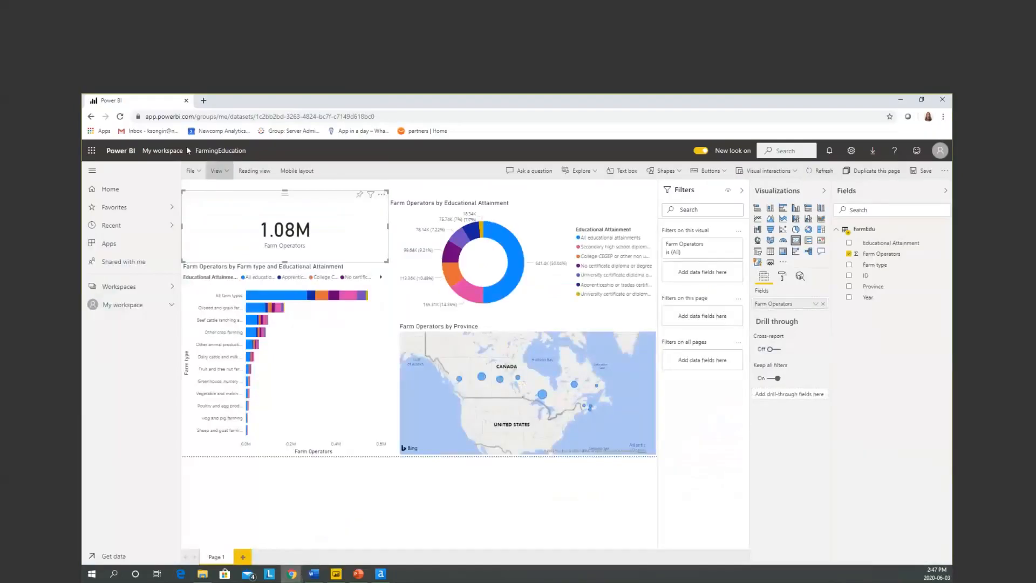
left_click(119, 118)
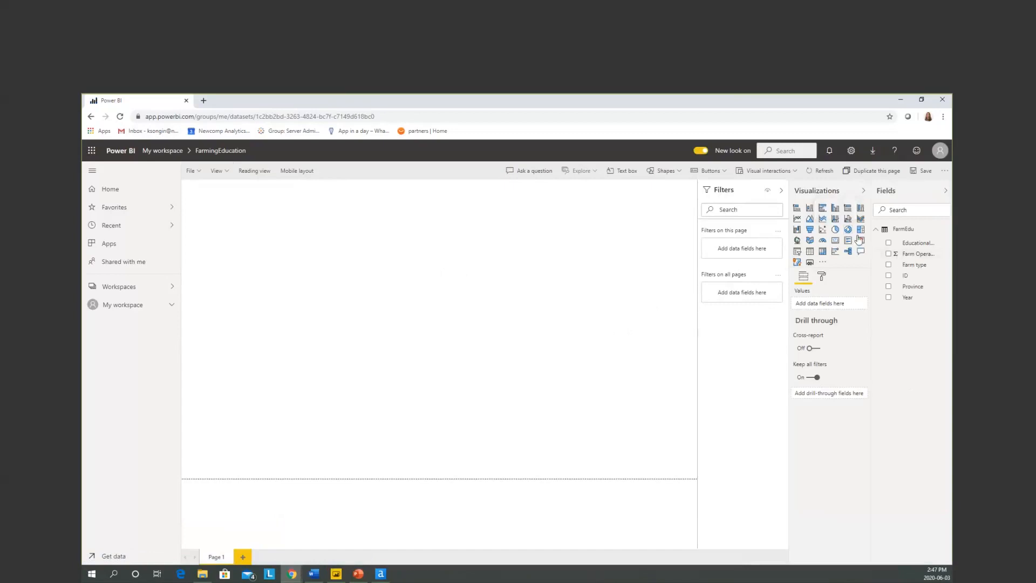
Create a donut chart of Farm Operators by Educational Attainment, enlarge it and inspect its slices
left_click(888, 242)
left_click(888, 254)
left_click(848, 231)
left_click_drag(296, 306, 474, 369)
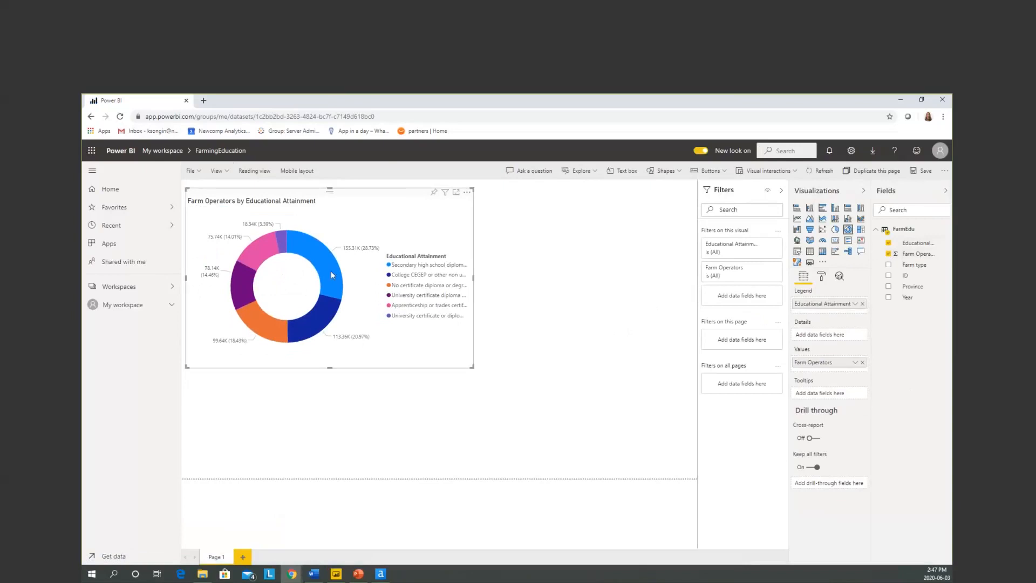
mouse_move(331, 274)
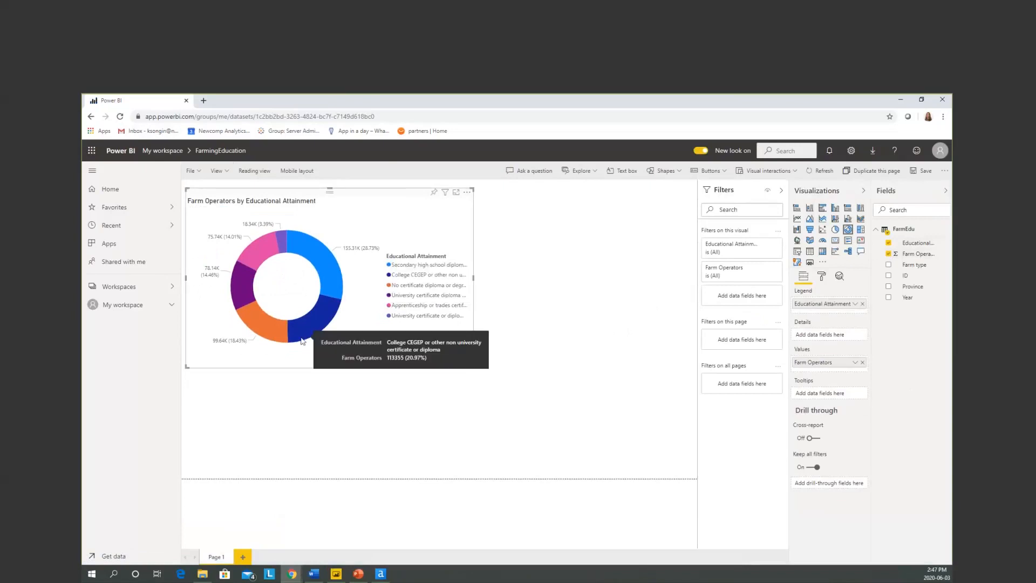
mouse_move(236, 277)
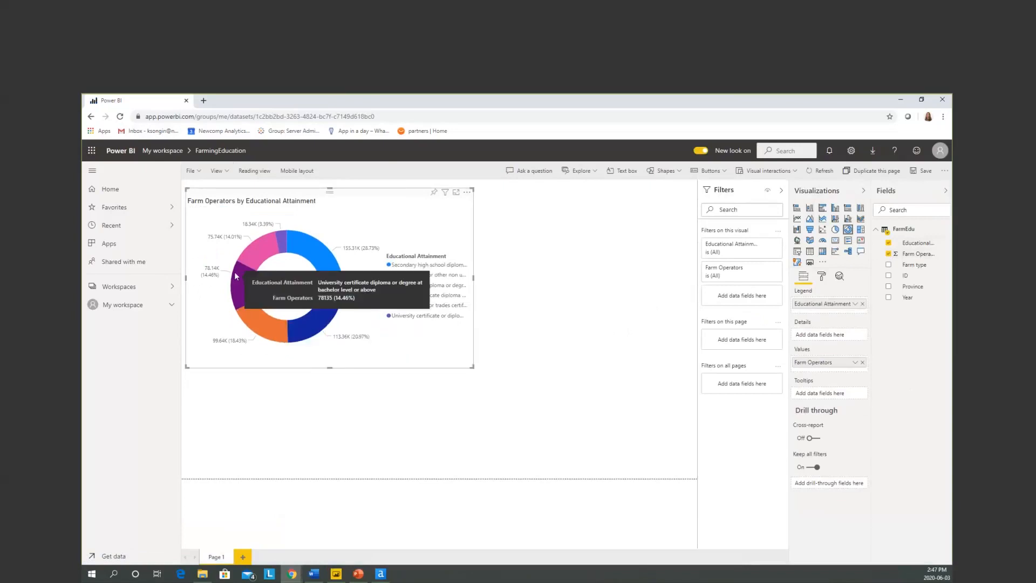
Add a stacked bar chart of Farm Operators by Farm type with Educational Attainment as legend
left_click(561, 347)
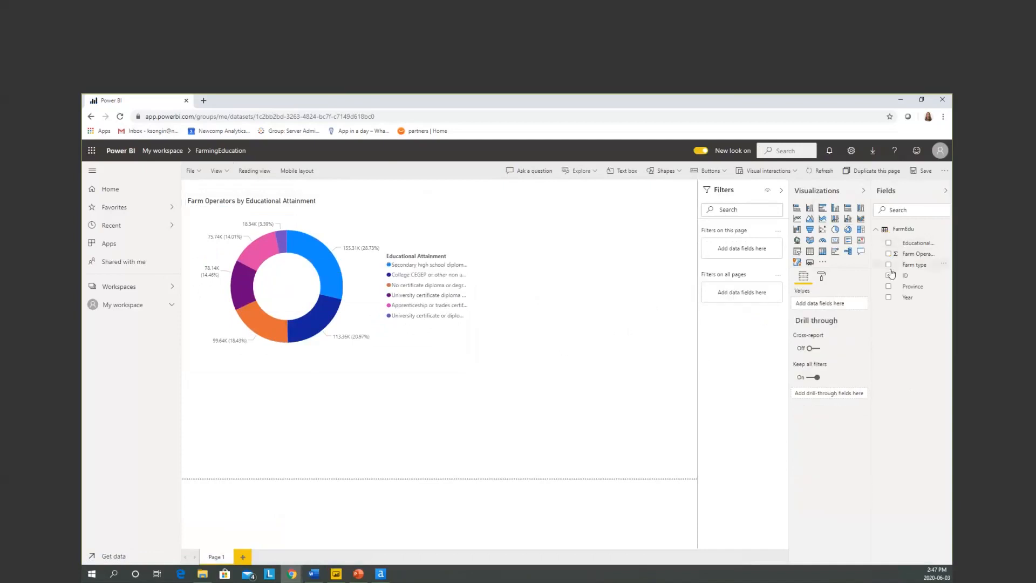
left_click(888, 253)
left_click(888, 264)
left_click(797, 209)
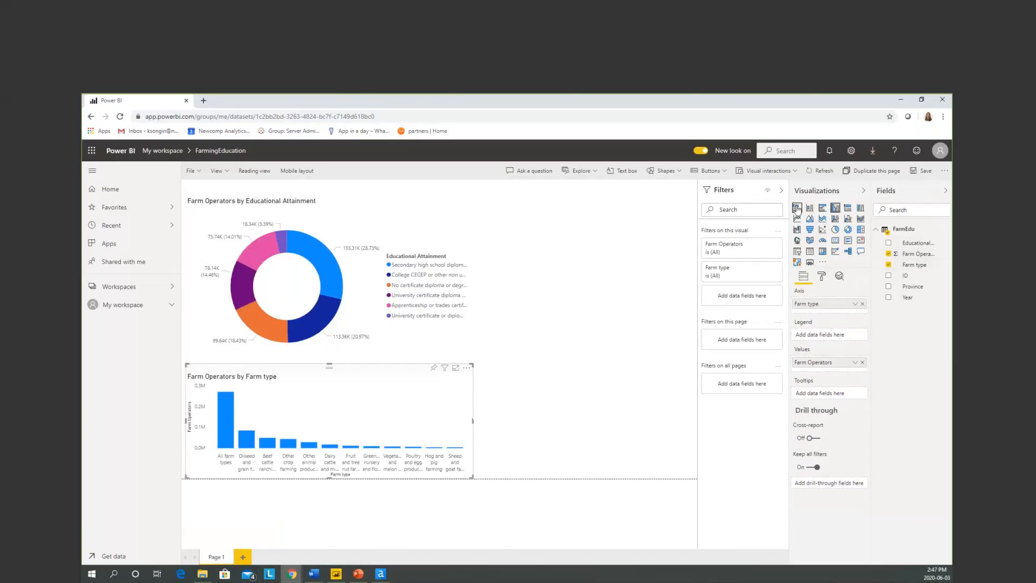
left_click(888, 243)
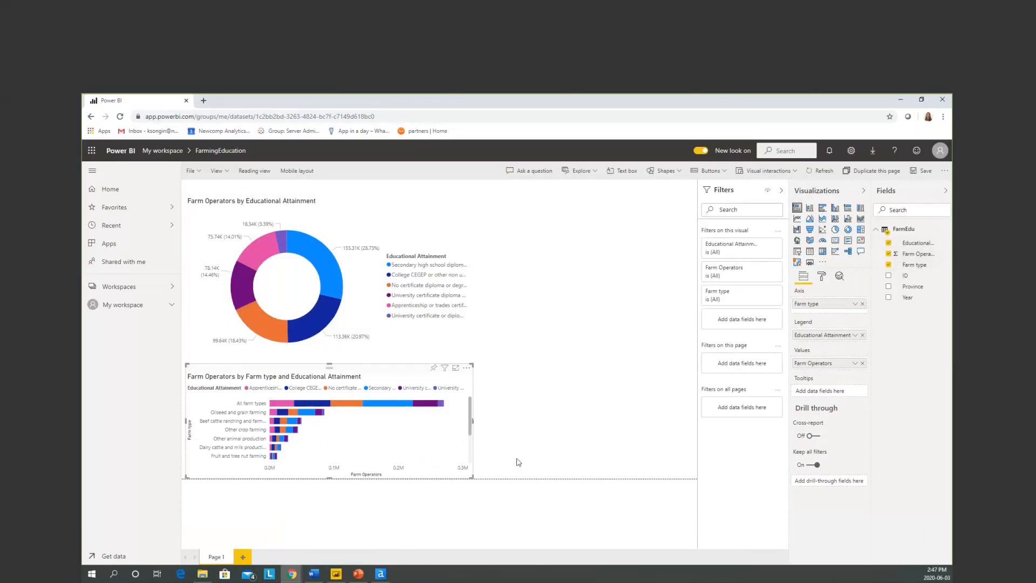
Switch to Power BI Desktop and open a new blank report in a maximized window
left_click(337, 576)
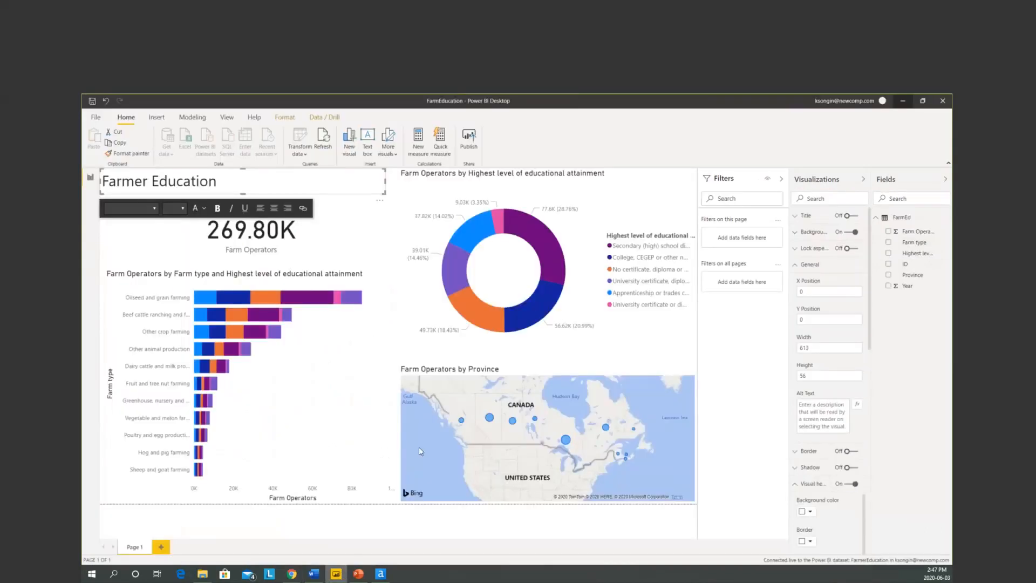
left_click(97, 117)
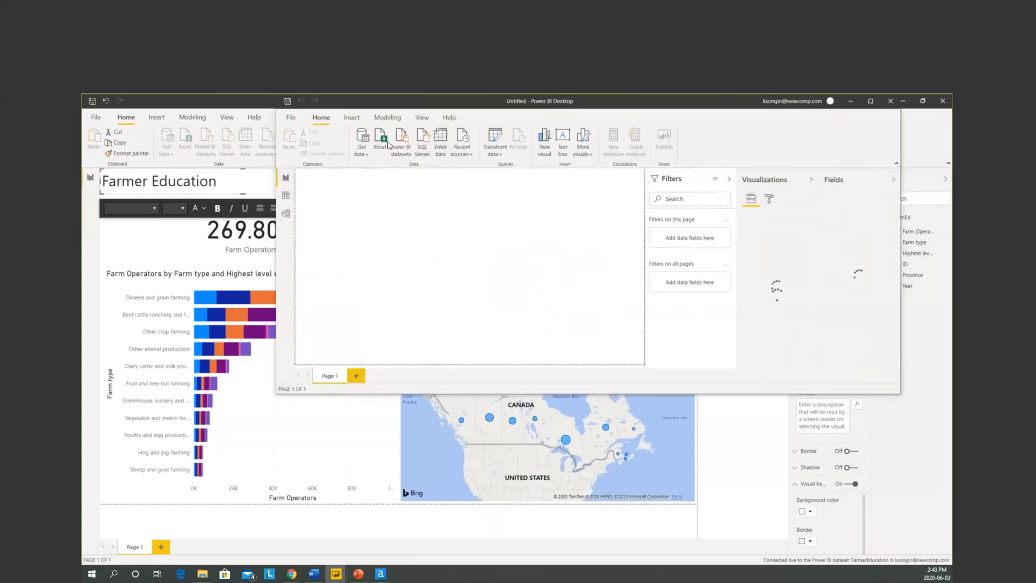
left_click(870, 101)
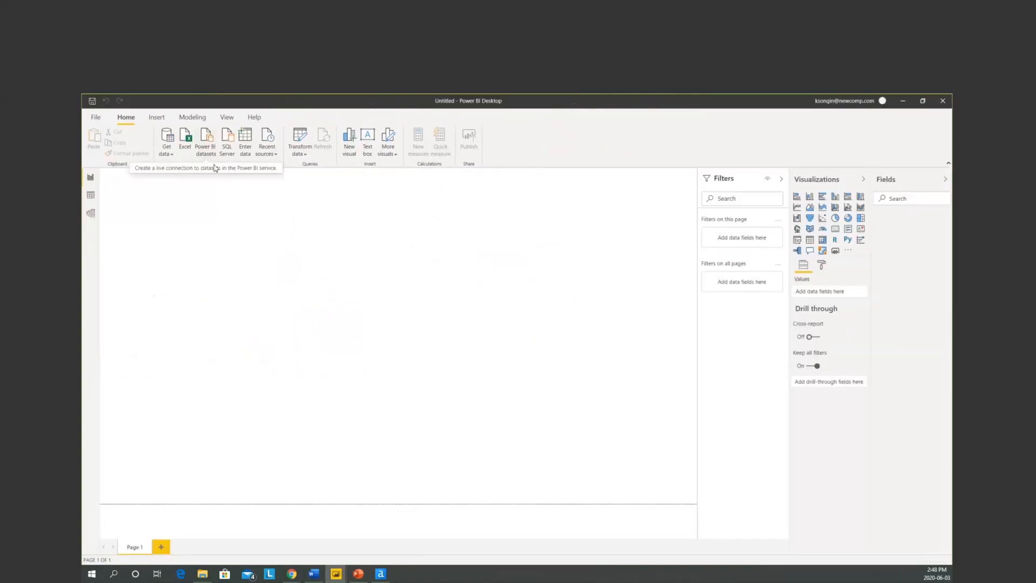
Sort the Power BI datasets by most recent refresh and create a report from the FarmingEducation dataset
left_click(210, 149)
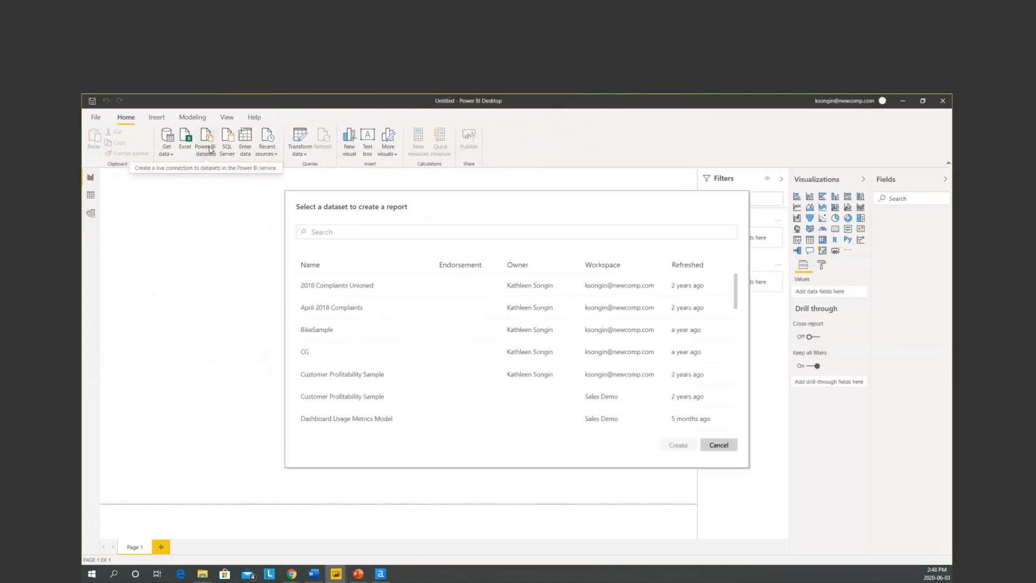
left_click(686, 267)
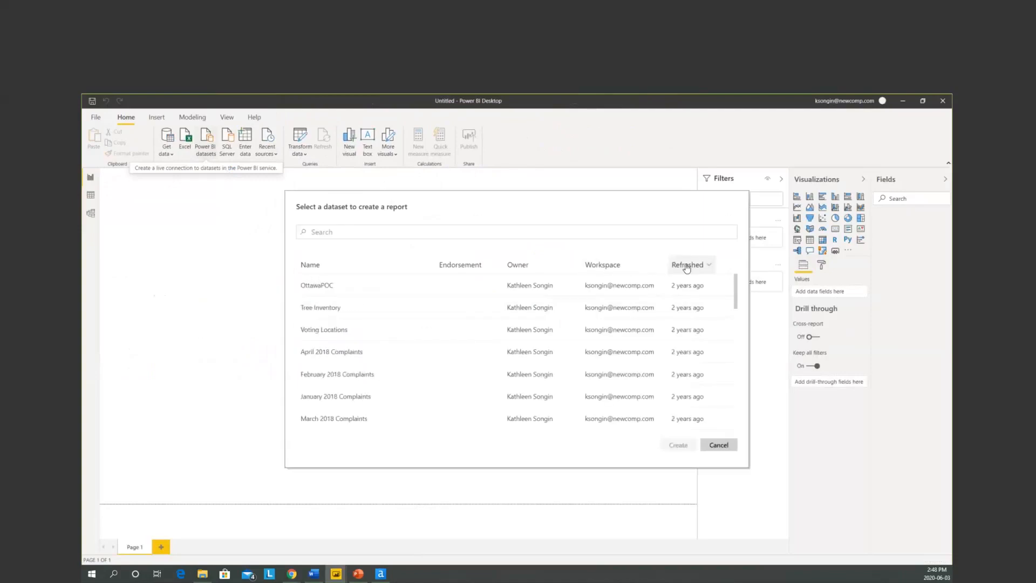
left_click(686, 267)
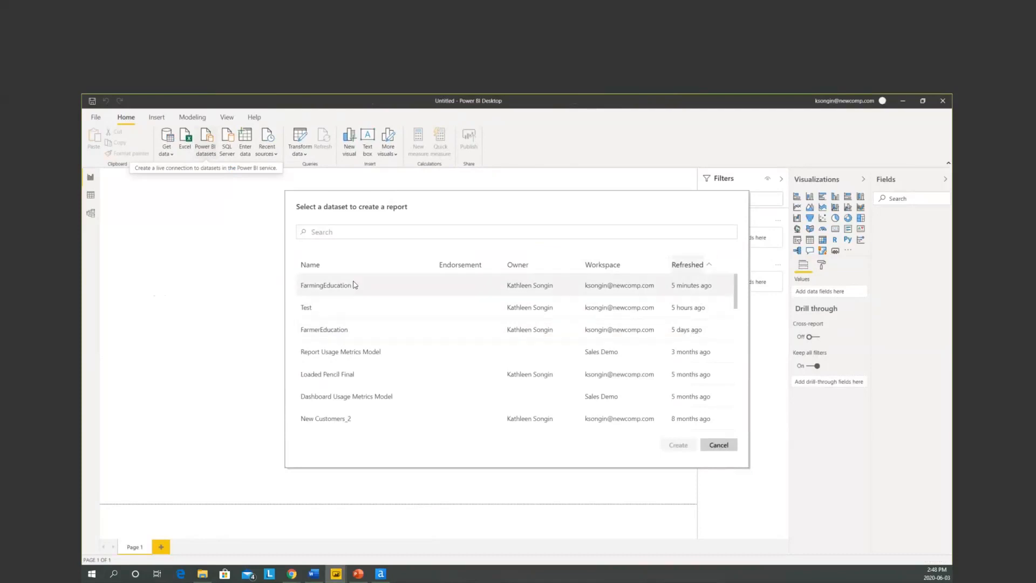
left_click(329, 285)
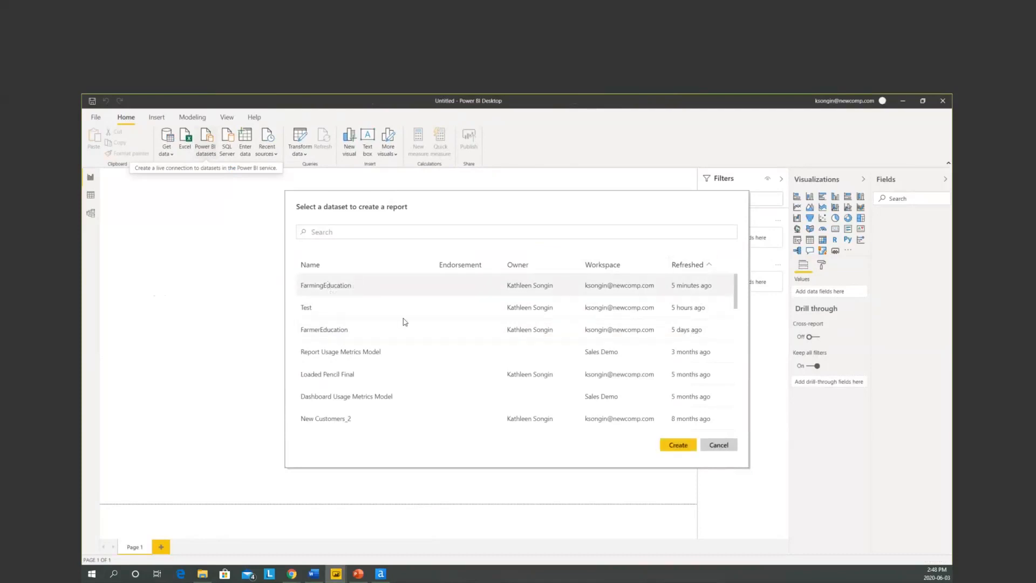
left_click(679, 445)
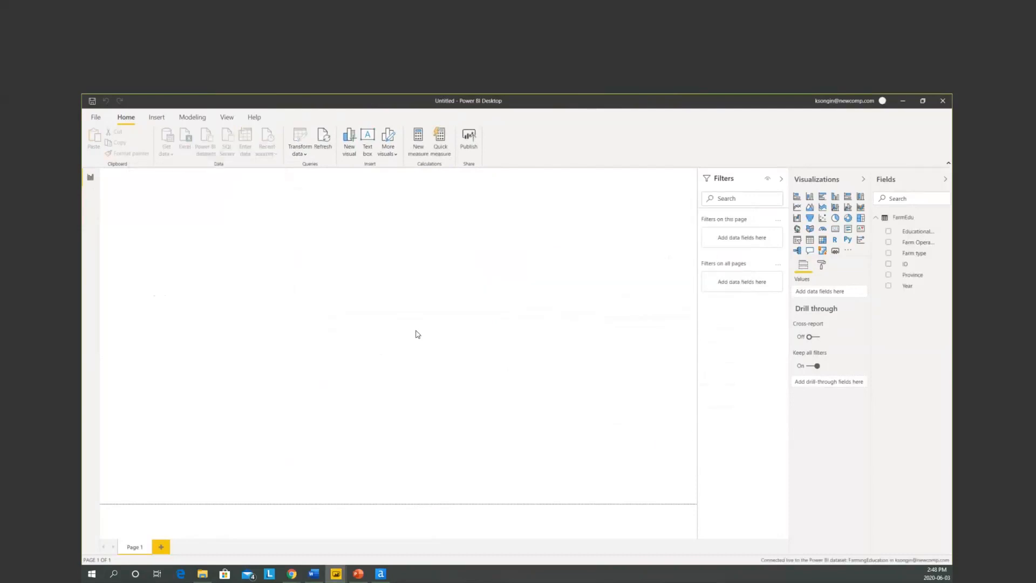
Build a donut chart of Farm Operators by Educational Attainment in the new desktop report and enlarge it
left_click(888, 242)
left_click(888, 231)
left_click(848, 219)
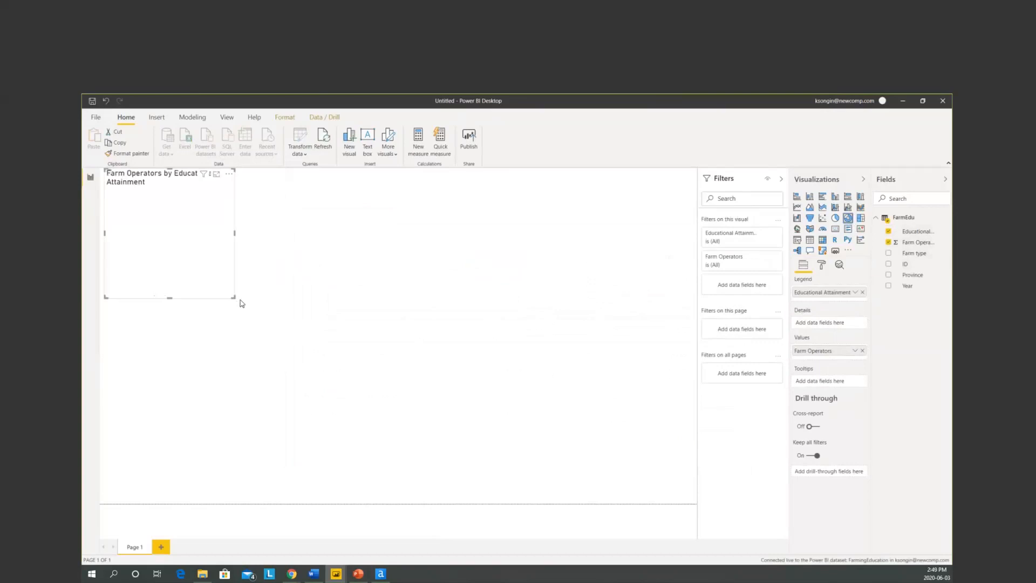
left_click_drag(233, 296, 434, 374)
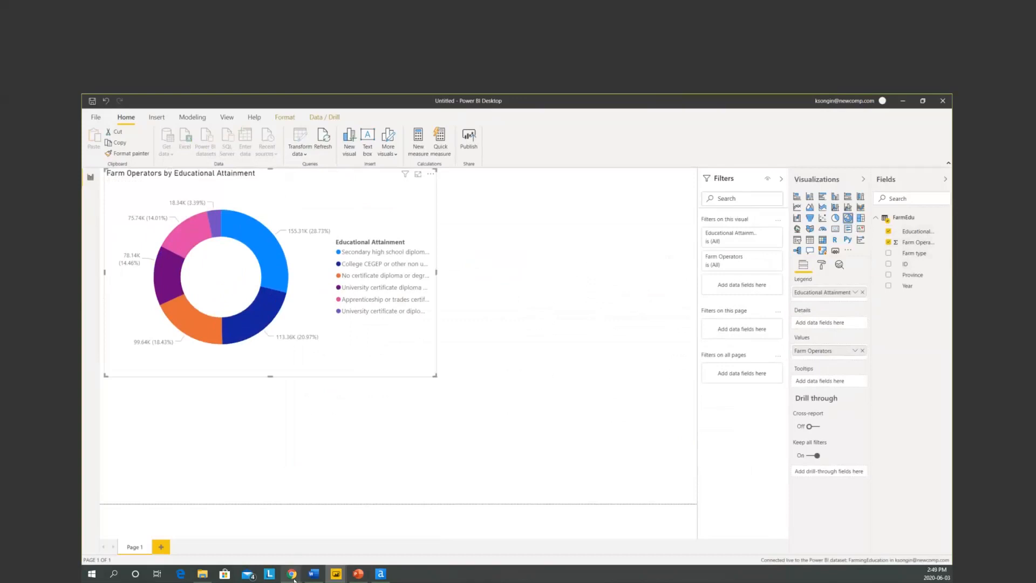
Switch to Power BI in the browser and view the FarmersEducation report from My workspace
mouse_move(292, 573)
left_click(353, 547)
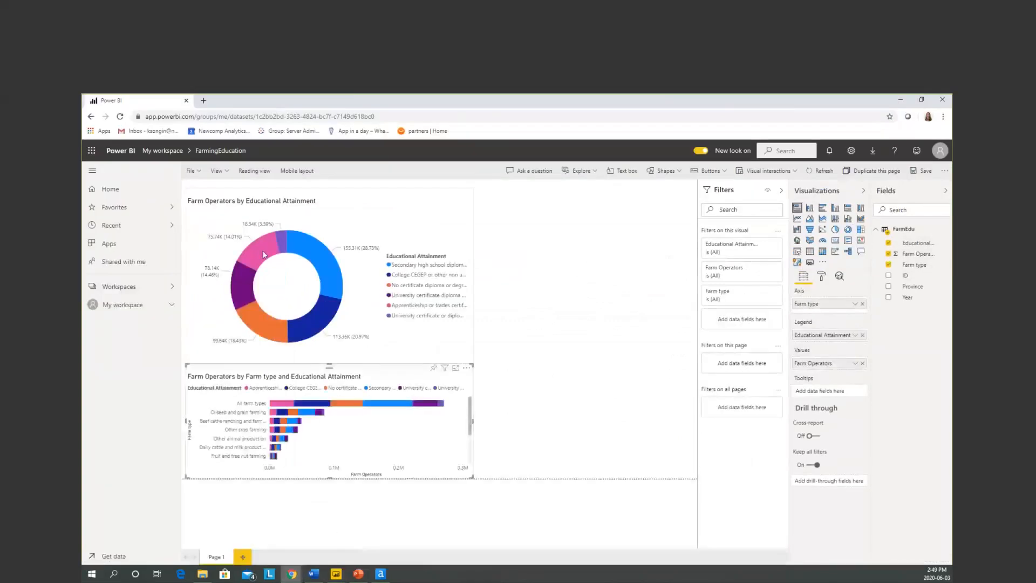
left_click(161, 153)
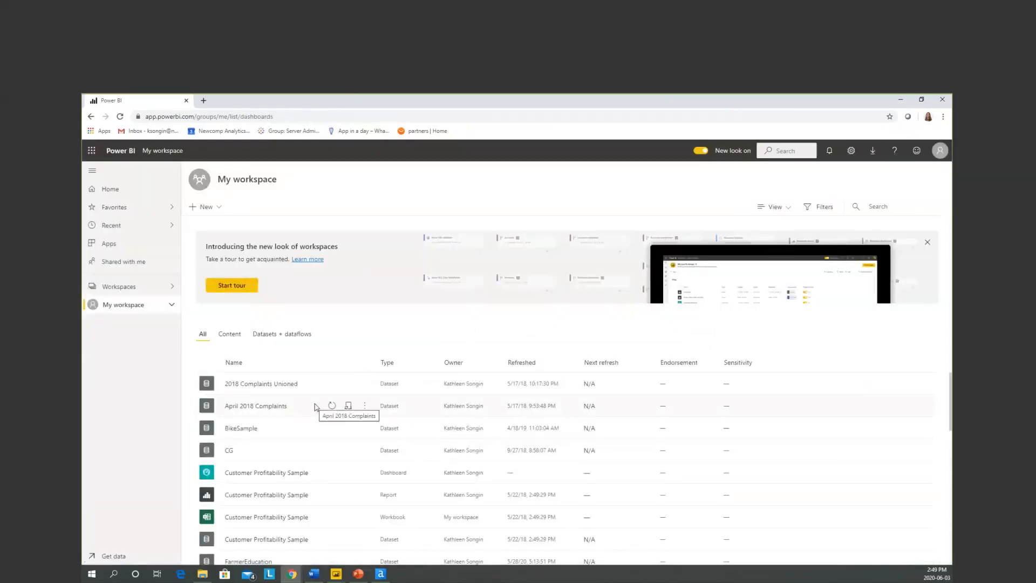
scroll(313, 406, "down", 2)
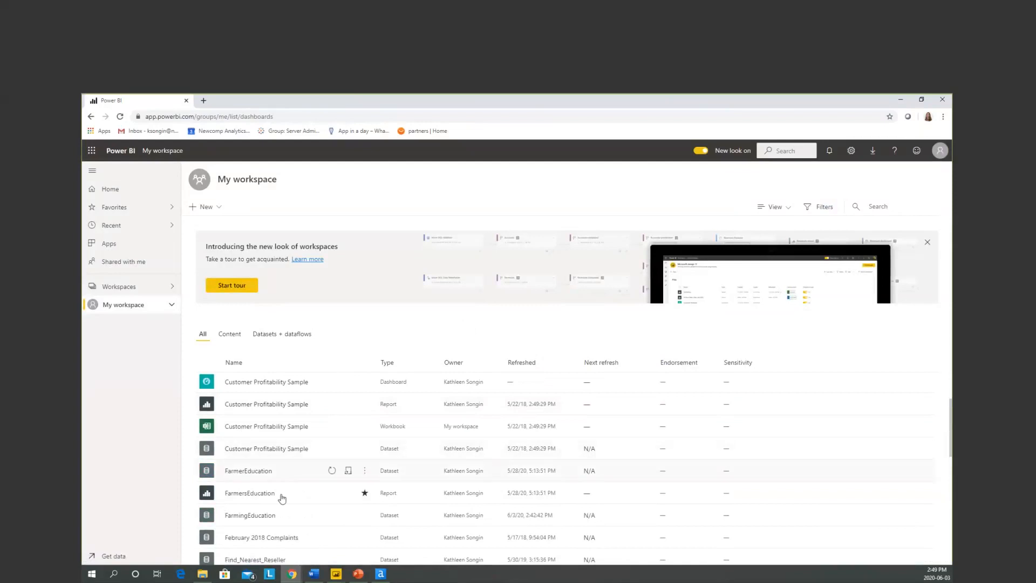
left_click(261, 492)
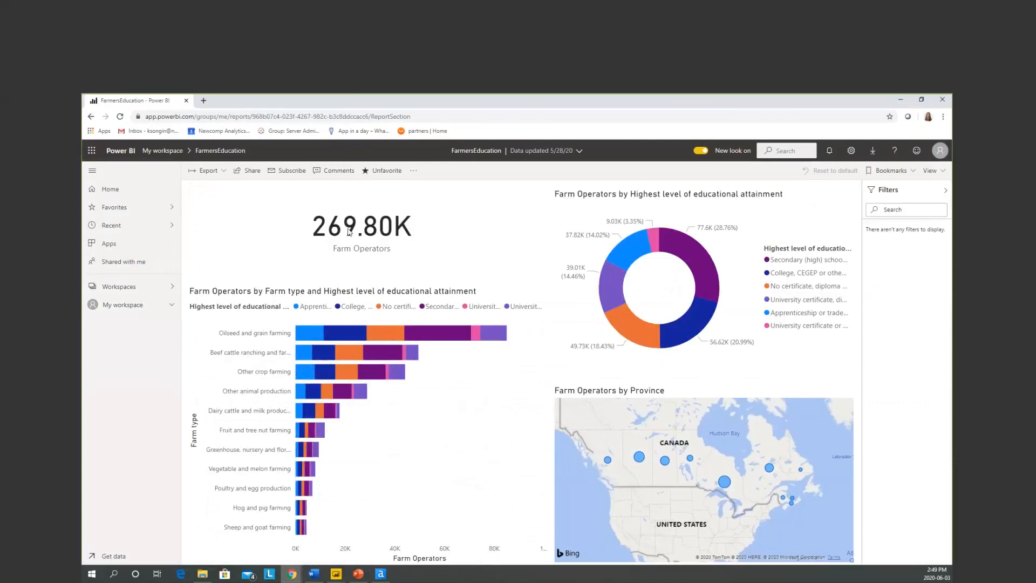
mouse_move(398, 240)
Switch to Alteryx Designer and give the Filter tool the custom expression [GEO] != "Canada" or [Farm type] = "All farm types"
left_click(387, 573)
left_click(388, 574)
left_click(379, 575)
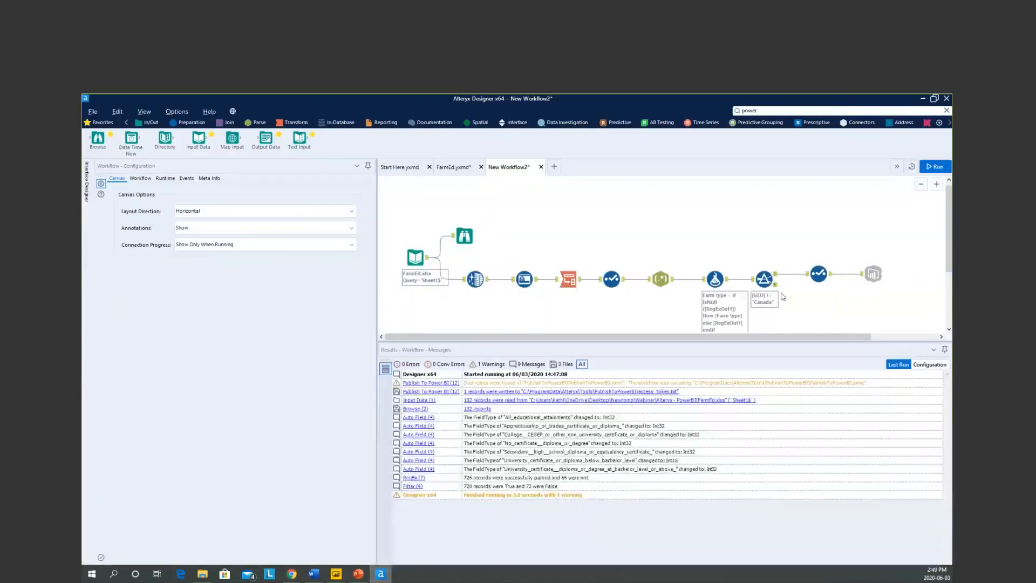
left_click(764, 279)
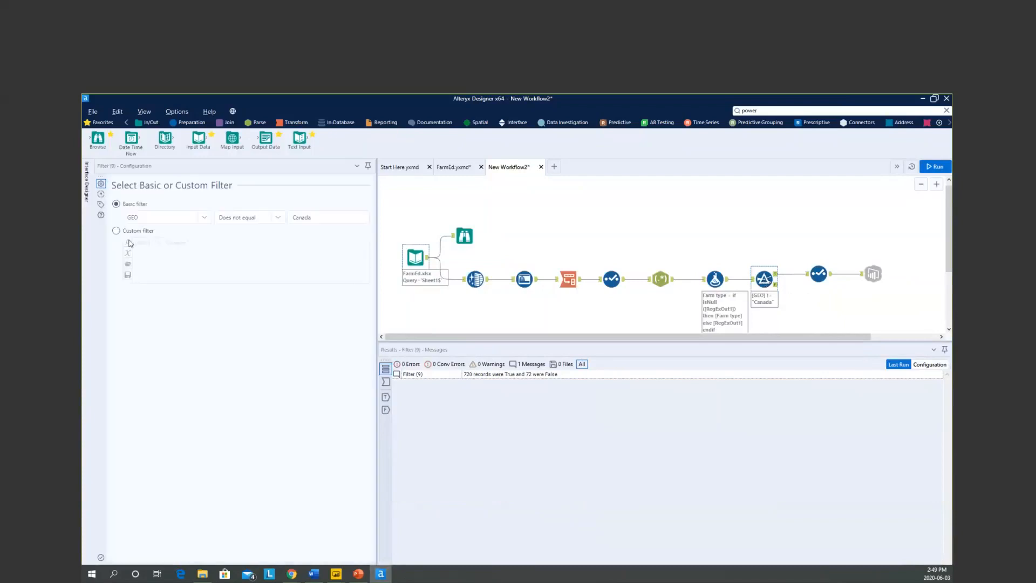
left_click(196, 246)
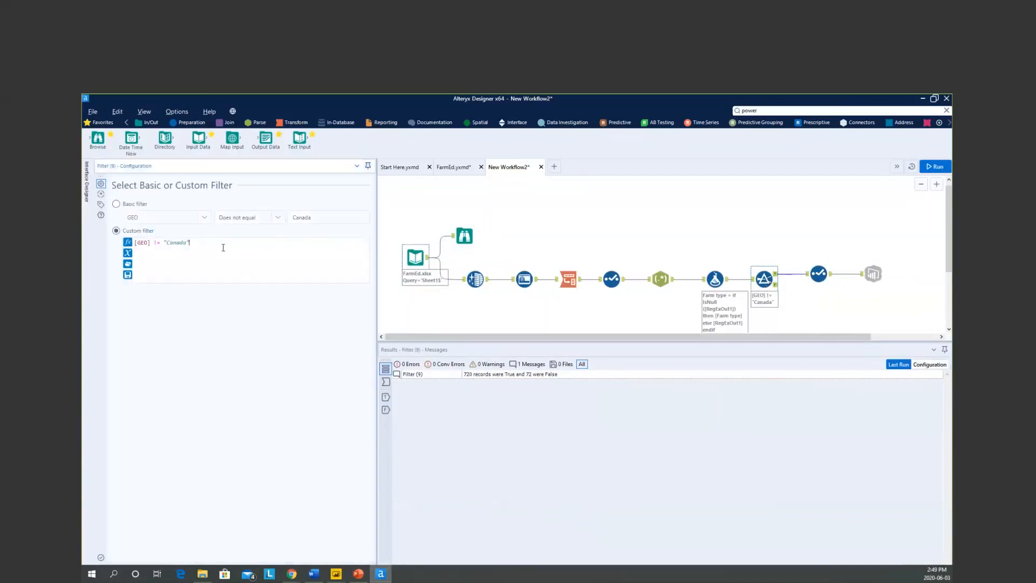
type("or farm")
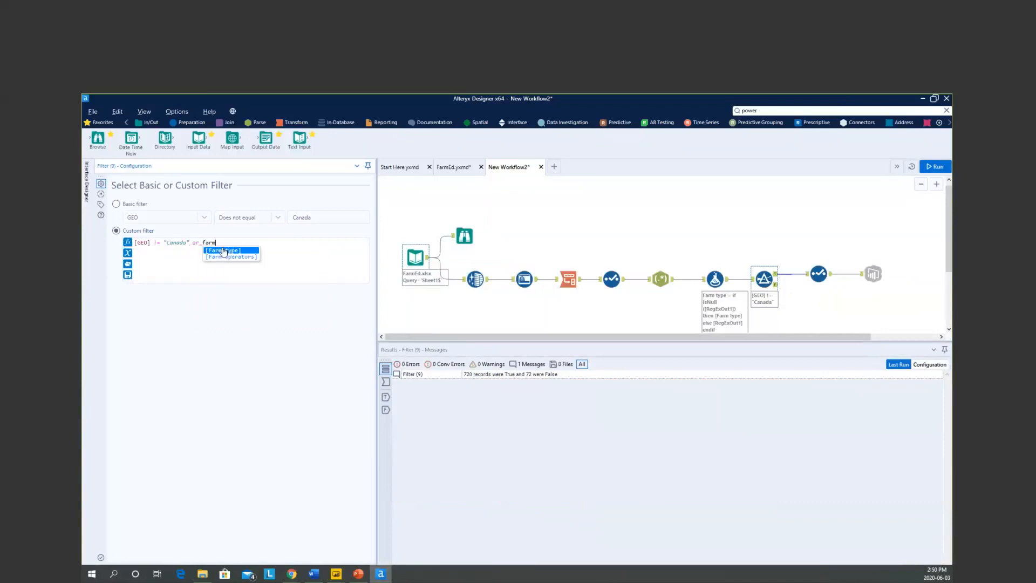
type("\\")
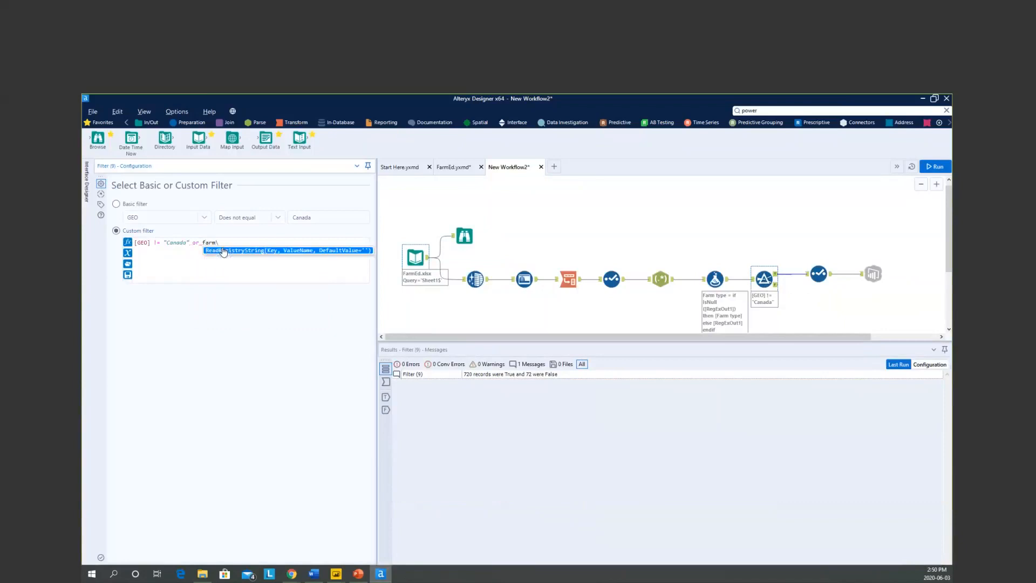
key("BackSpace")
type("y")
key("BackSpace")
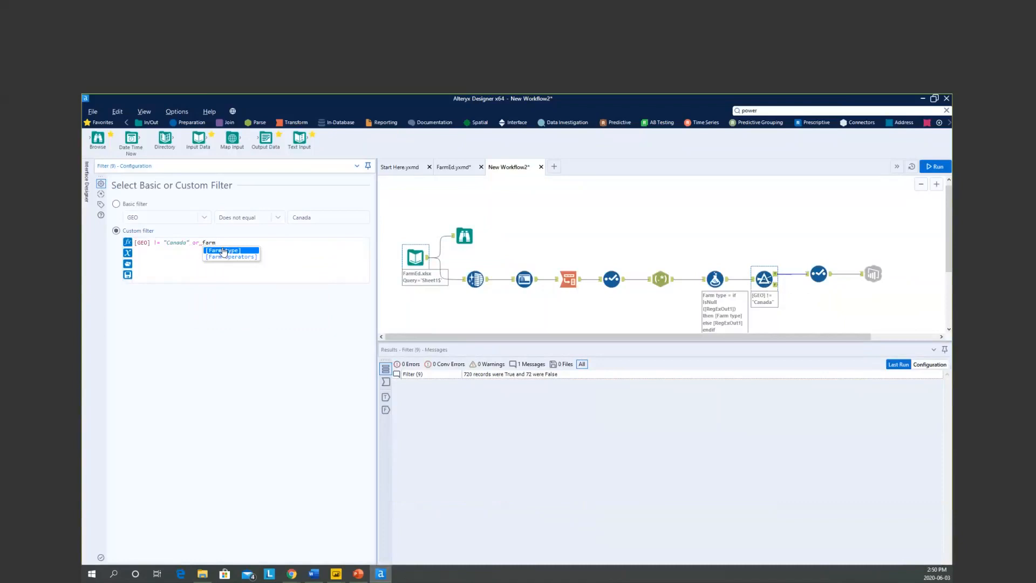
left_click(224, 250)
type("= \"All farm tp")
type("pes\"")
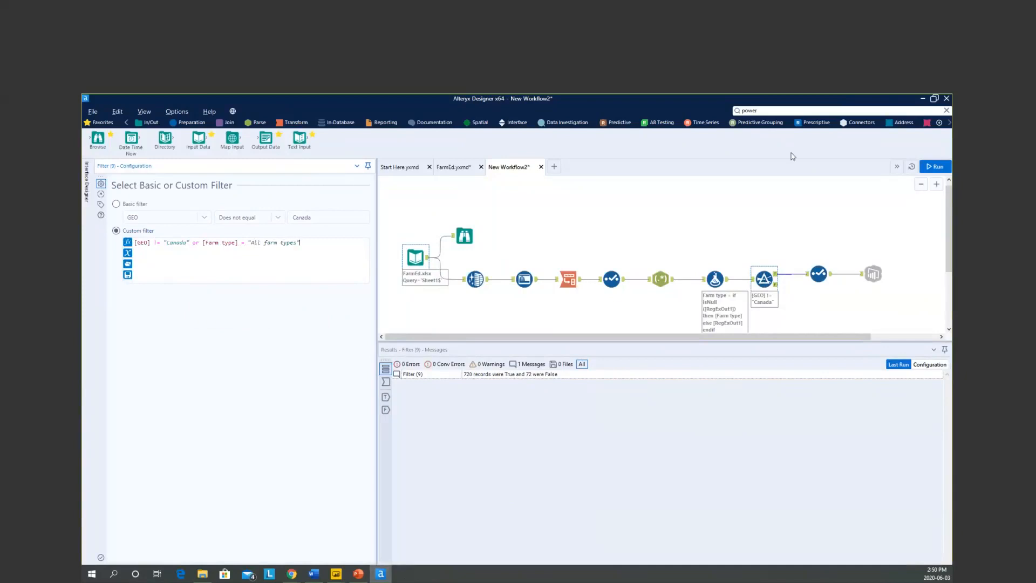
Run the workflow to republish the FarmingEducation dataset and inspect the records feeding the Publish To Power BI tool
left_click(935, 167)
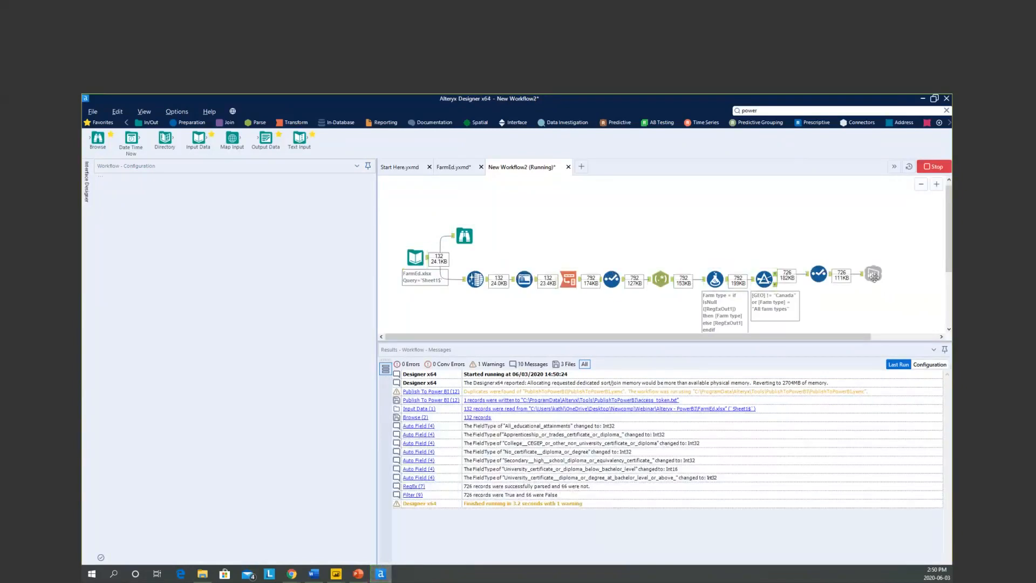
left_click(831, 277)
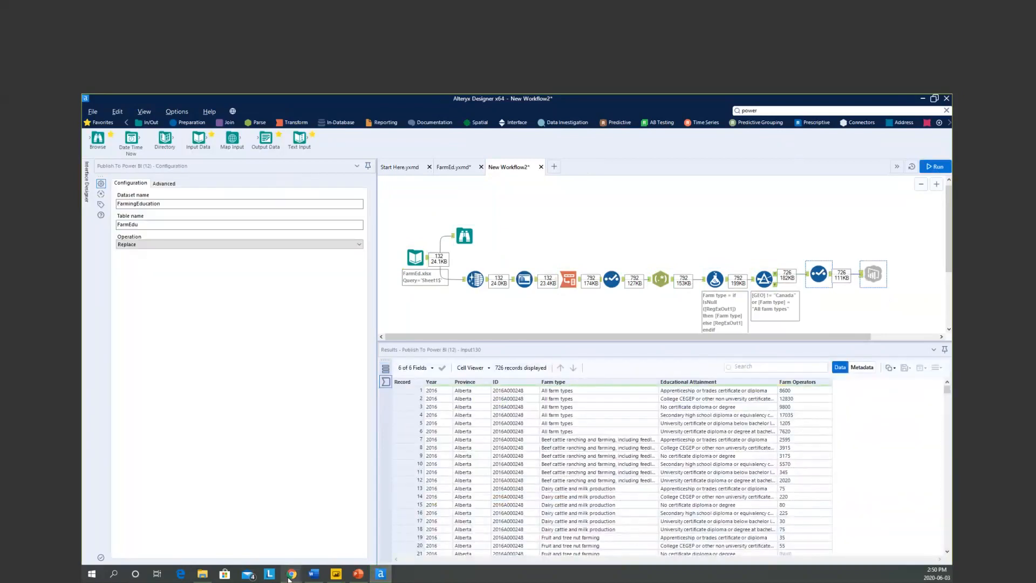
Switch to Power BI in the browser, sort the My workspace datasets by next refresh, and open the FarmEducation report in Power BI Desktop
left_click(291, 575)
left_click(319, 538)
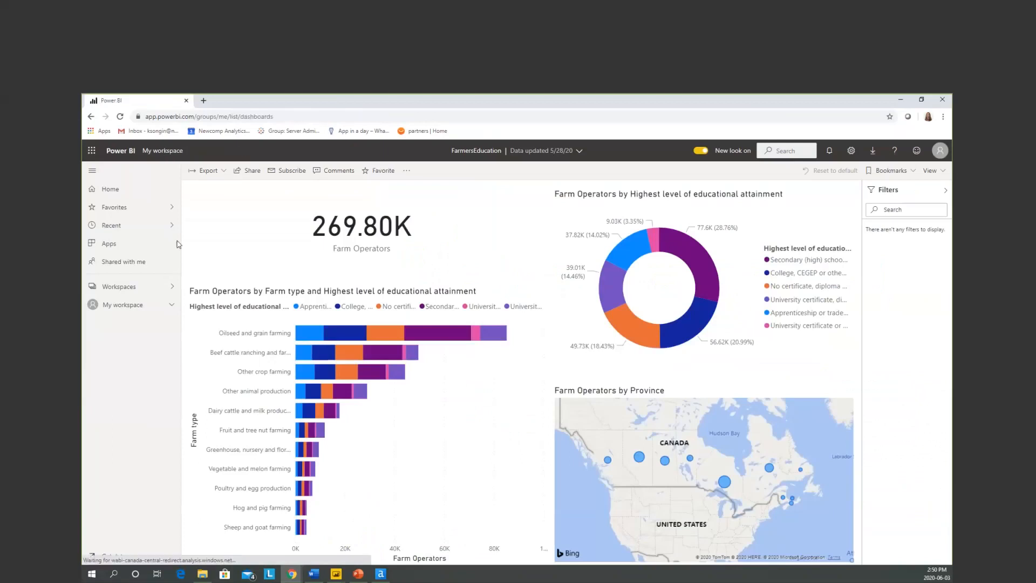
left_click(265, 334)
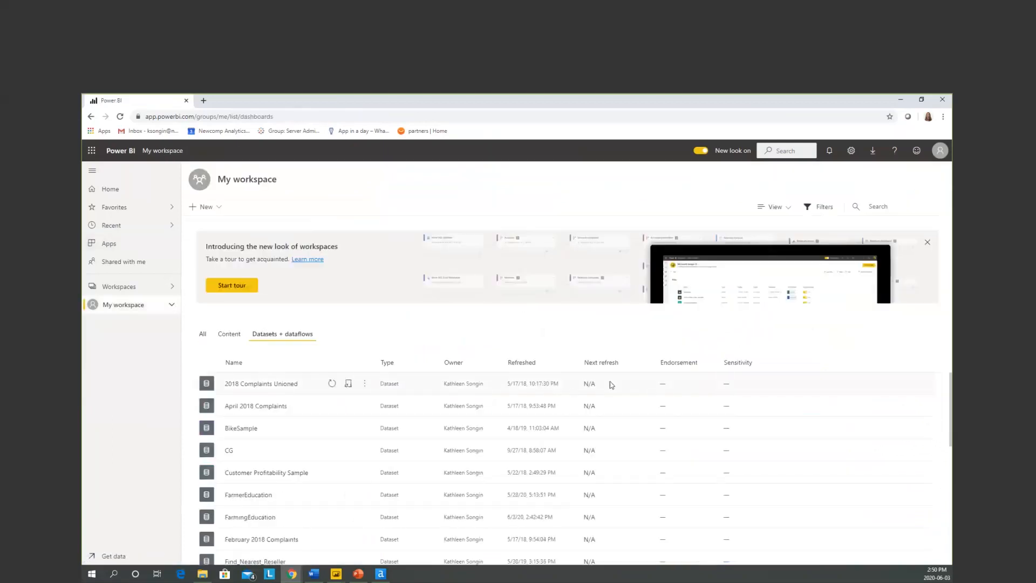
left_click(605, 363)
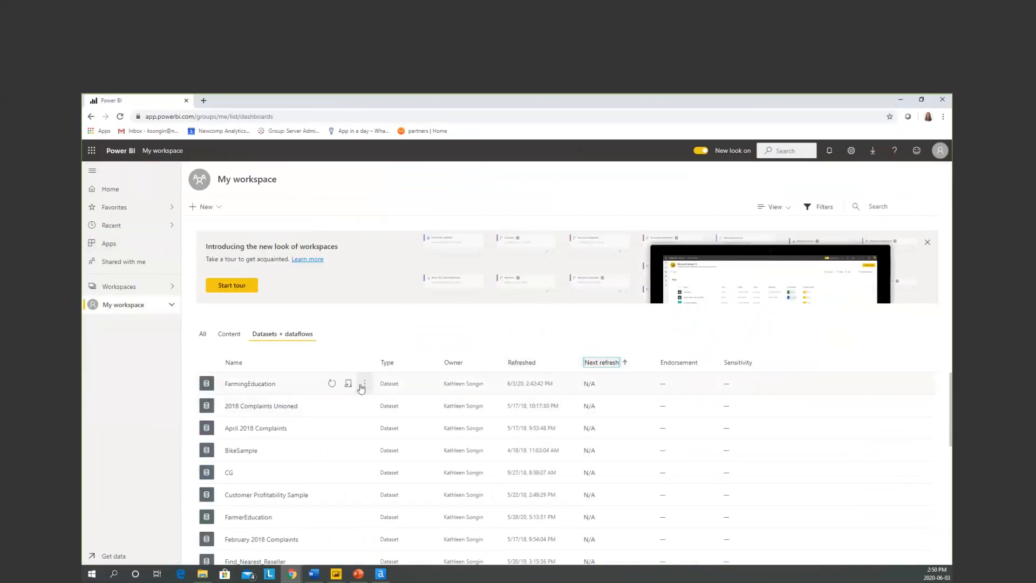
left_click(337, 574)
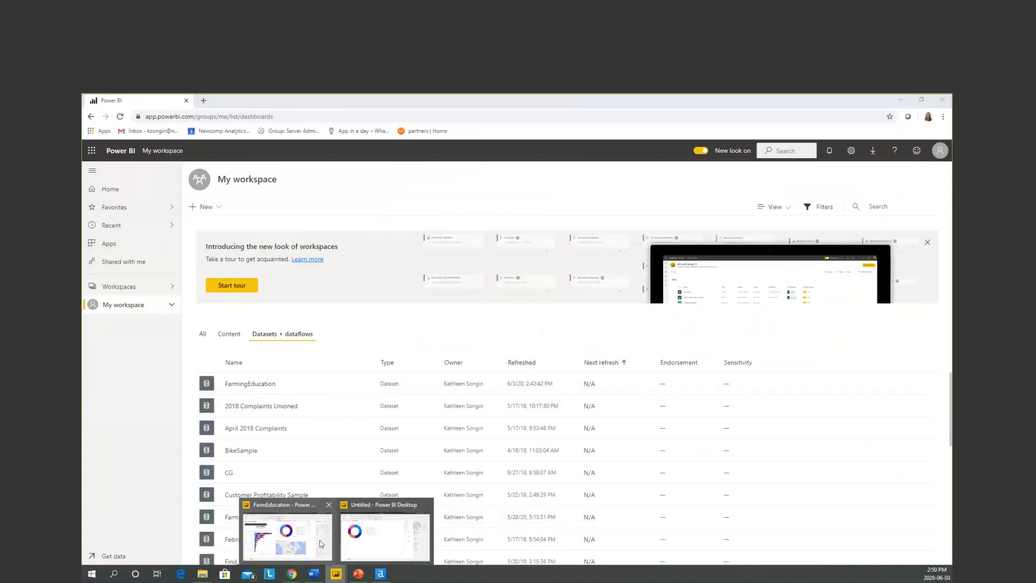
left_click(321, 544)
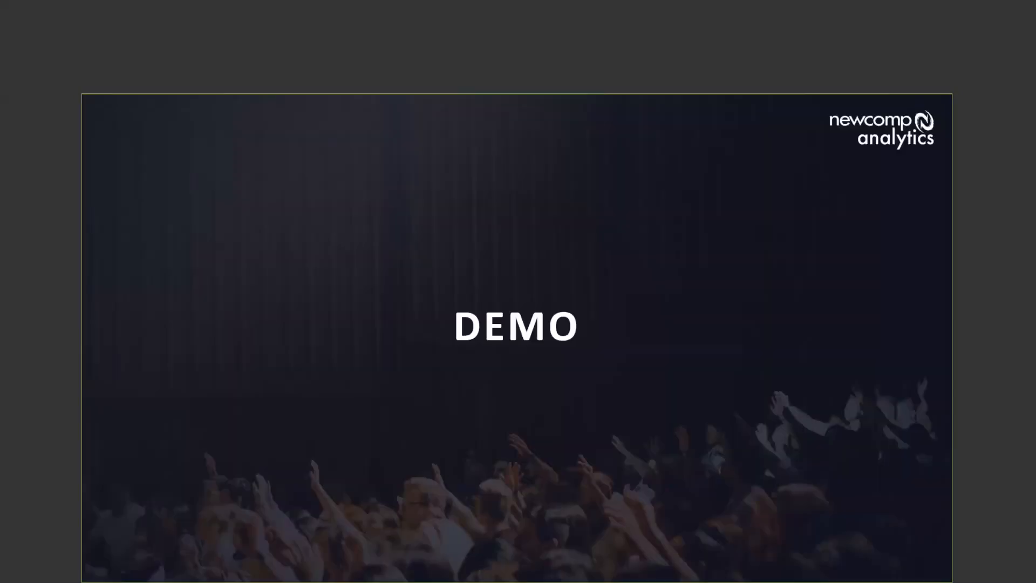
key("Right")
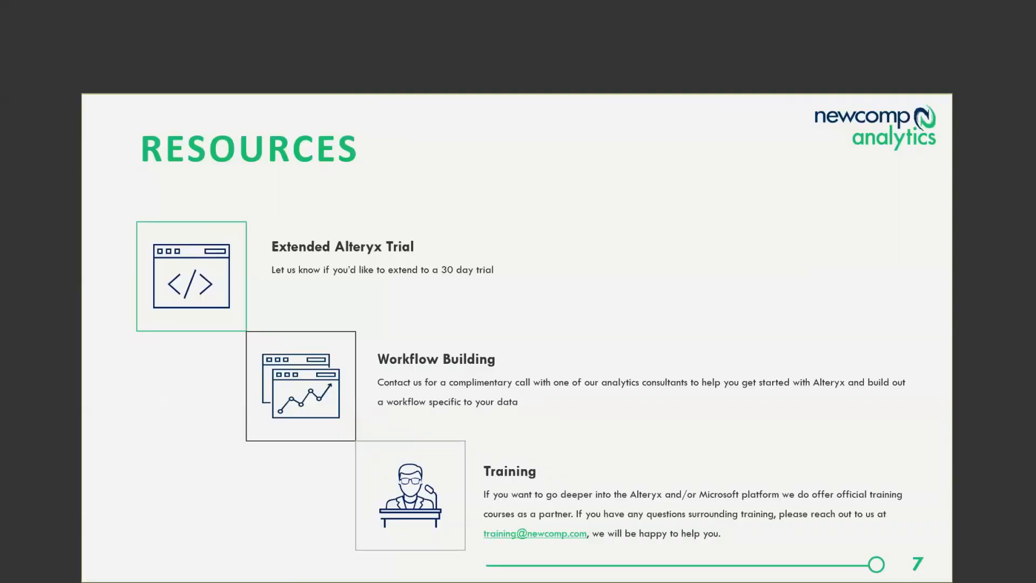
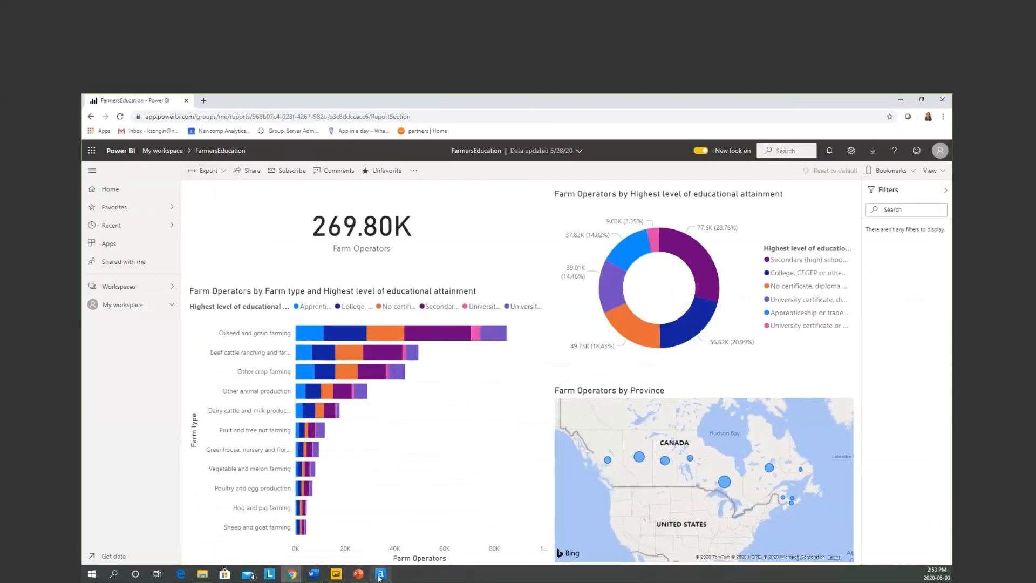
Switch back to Alteryx Designer and rerun New Workflow2 to publish the data again
left_click(380, 574)
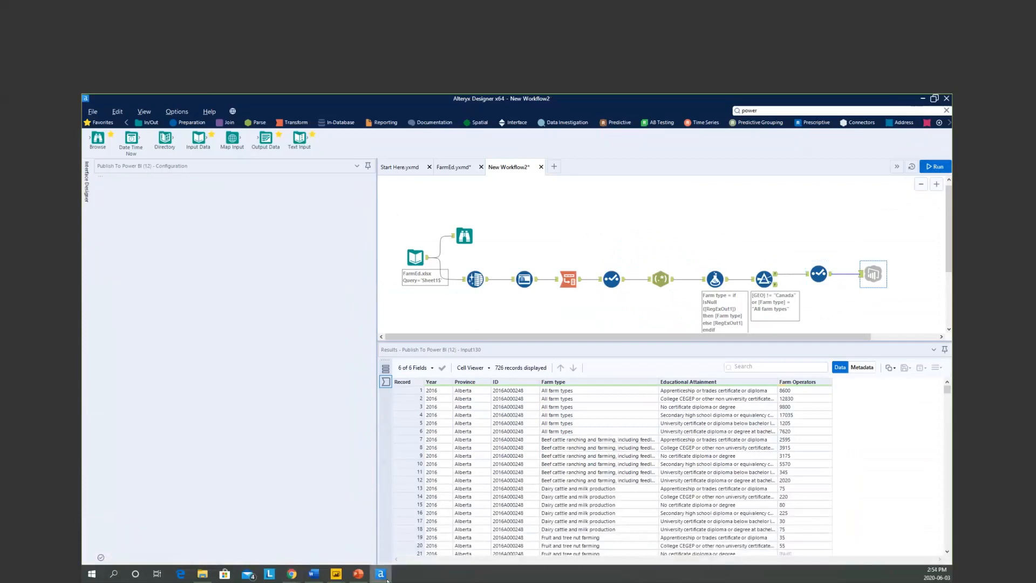
key("ctrl+r")
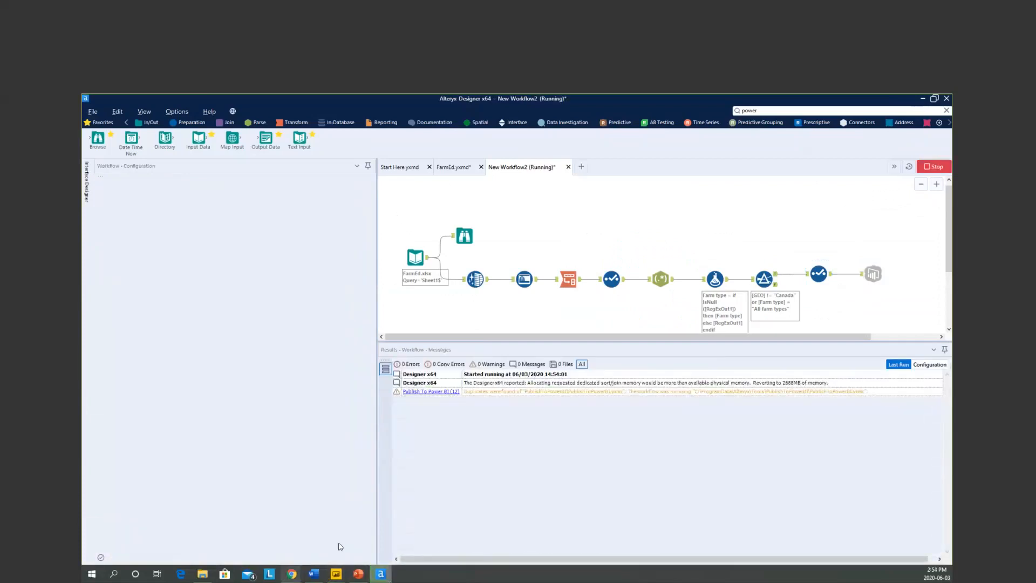
Switch to My workspace in the browser, sort the datasets by next refresh, and create a report from the FarmingEducation dataset
key("alt+Tab")
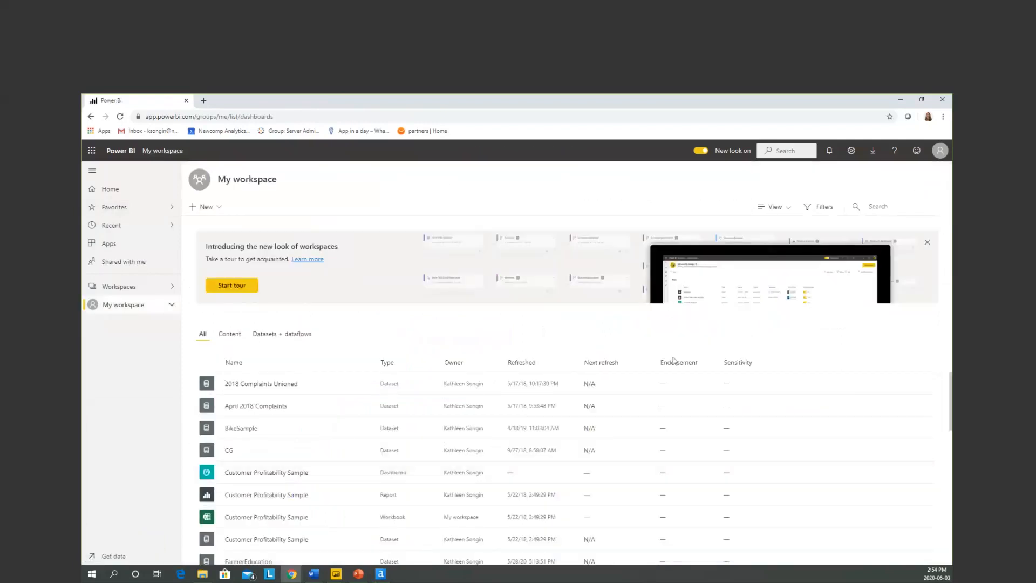
left_click(299, 334)
left_click(611, 363)
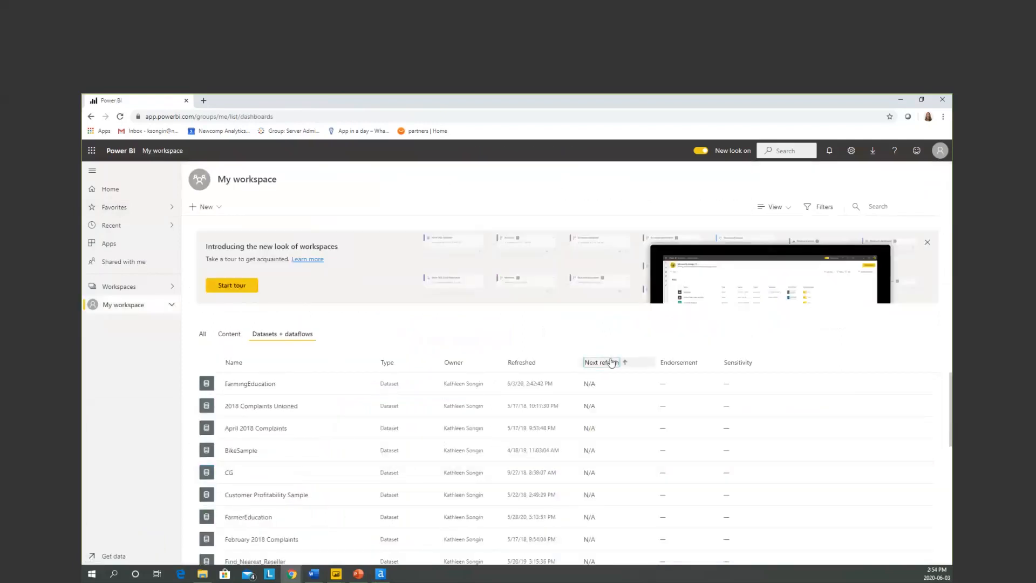
left_click(364, 383)
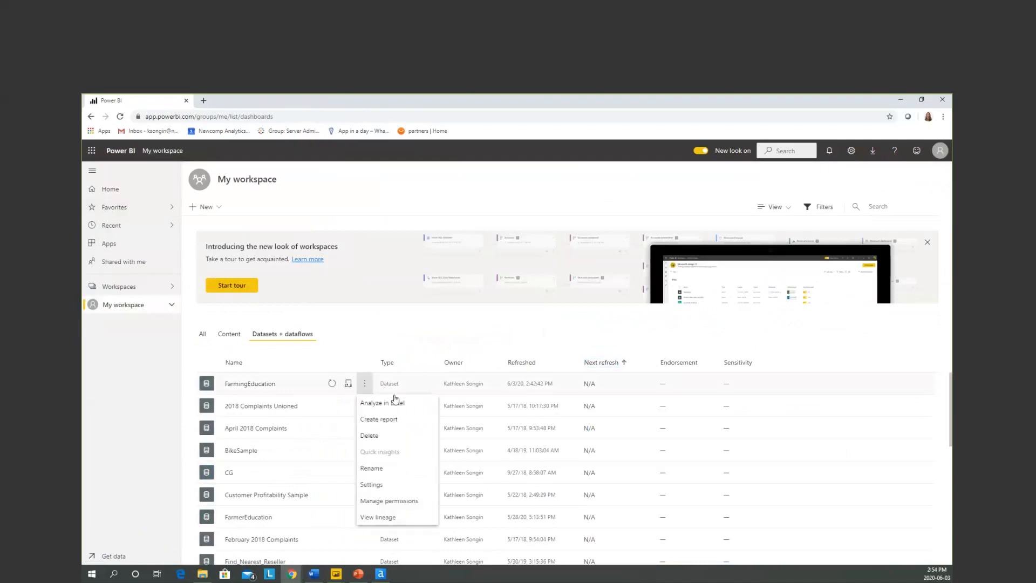
left_click(391, 419)
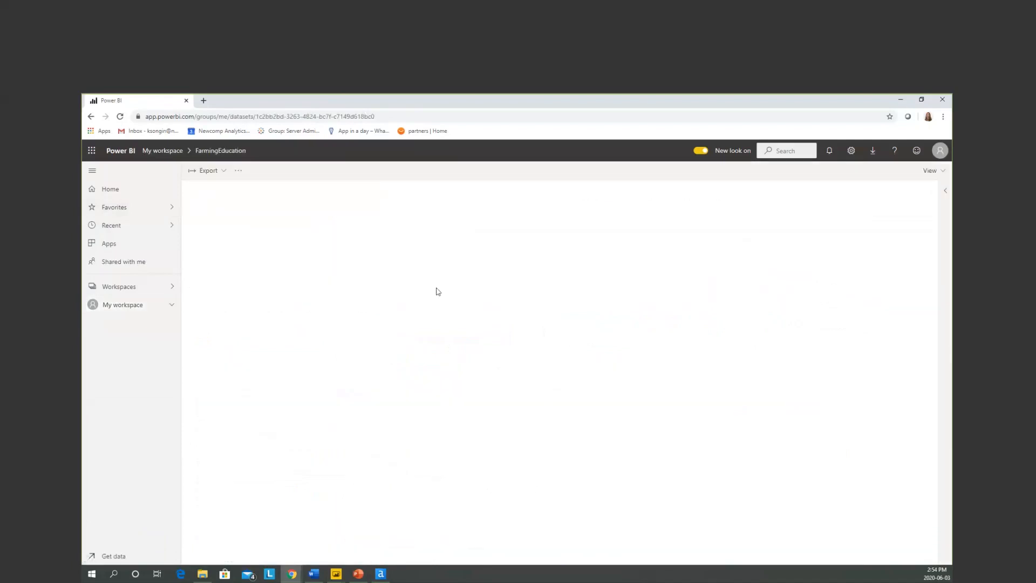
Build a donut chart of Farm Operators by Educational Attainment and enlarge it to nearly the full page height
left_click(888, 243)
left_click(888, 253)
left_click(848, 229)
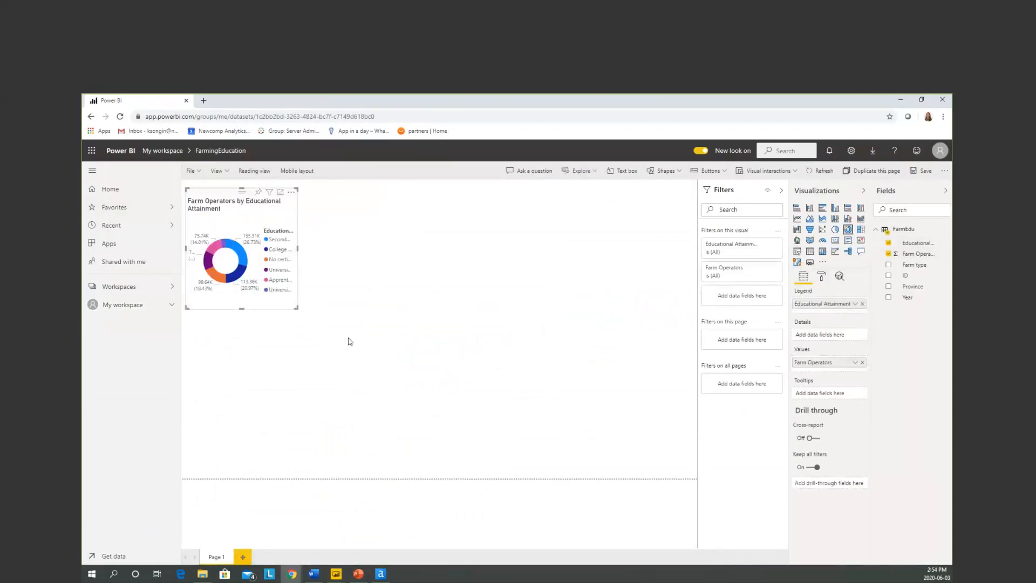
left_click_drag(296, 307, 415, 475)
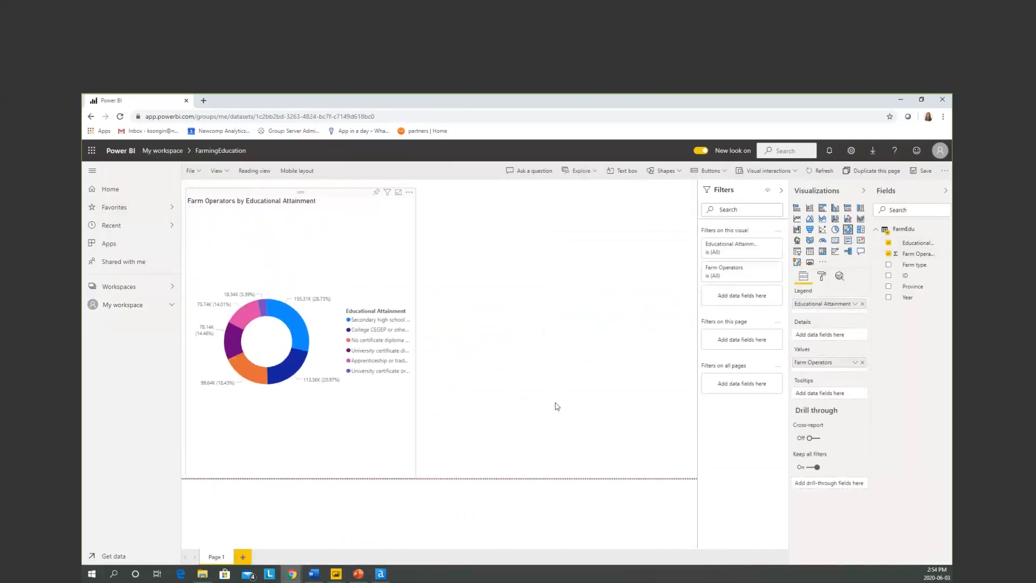
Add a stacked bar chart of Farm Operators by Farm type beside the donut, with Educational Attainment as the legend
left_click(557, 406)
left_click(888, 254)
left_click(889, 264)
left_click(796, 207)
left_click(889, 243)
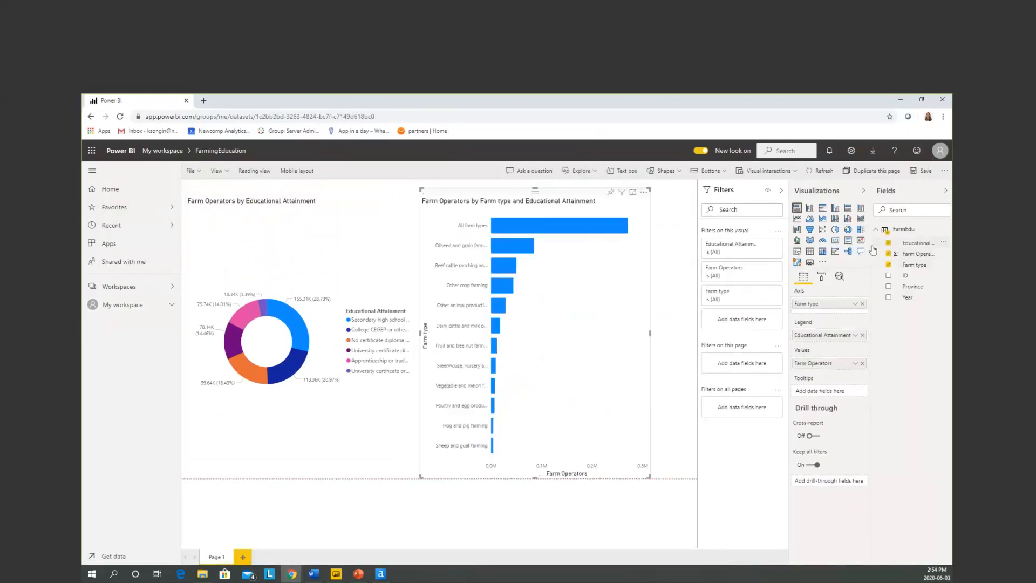
left_click(684, 277)
Save the report as FarmEdDEMO
left_click(191, 171)
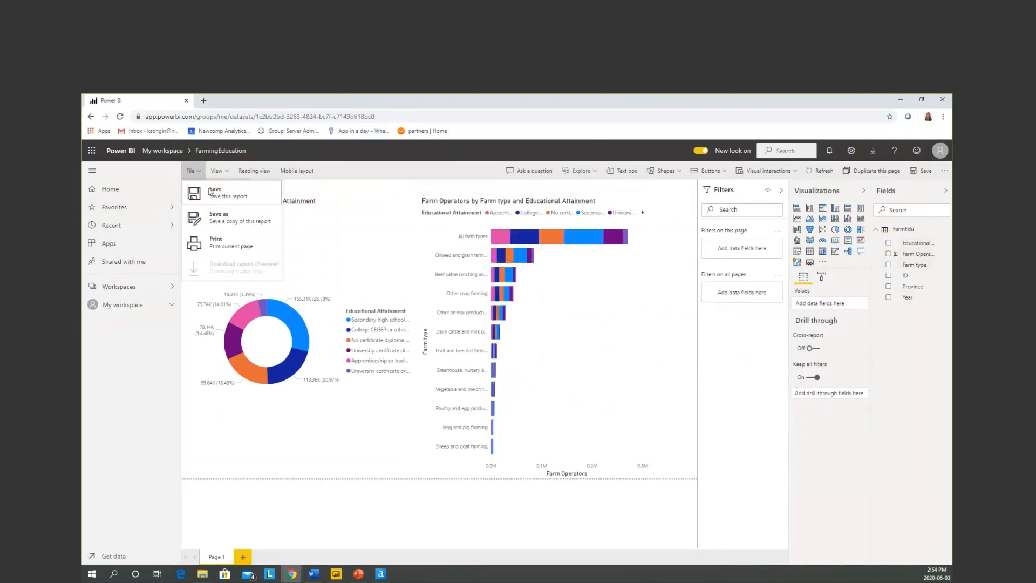
left_click(226, 196)
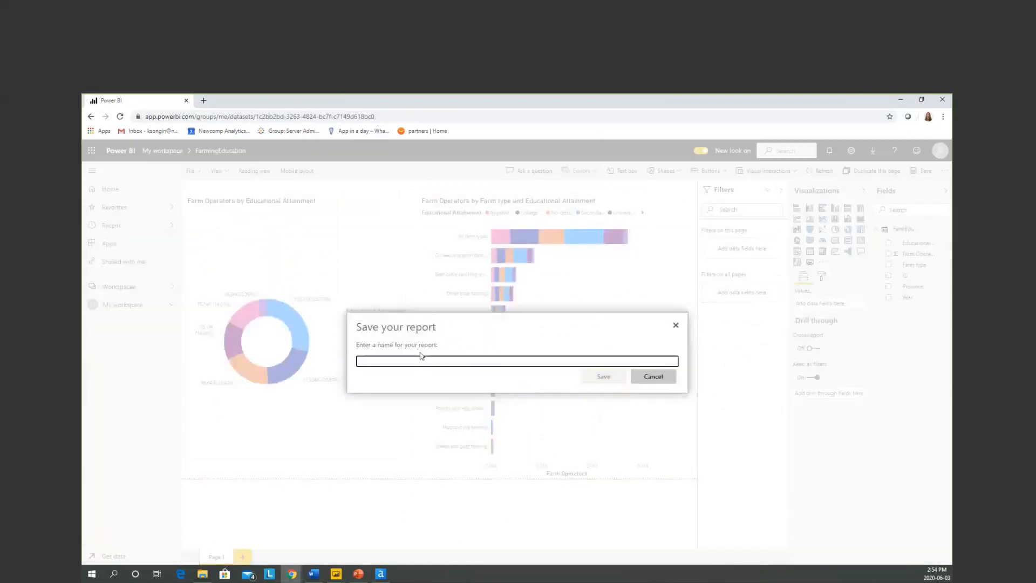
type("FarmEdDEMO")
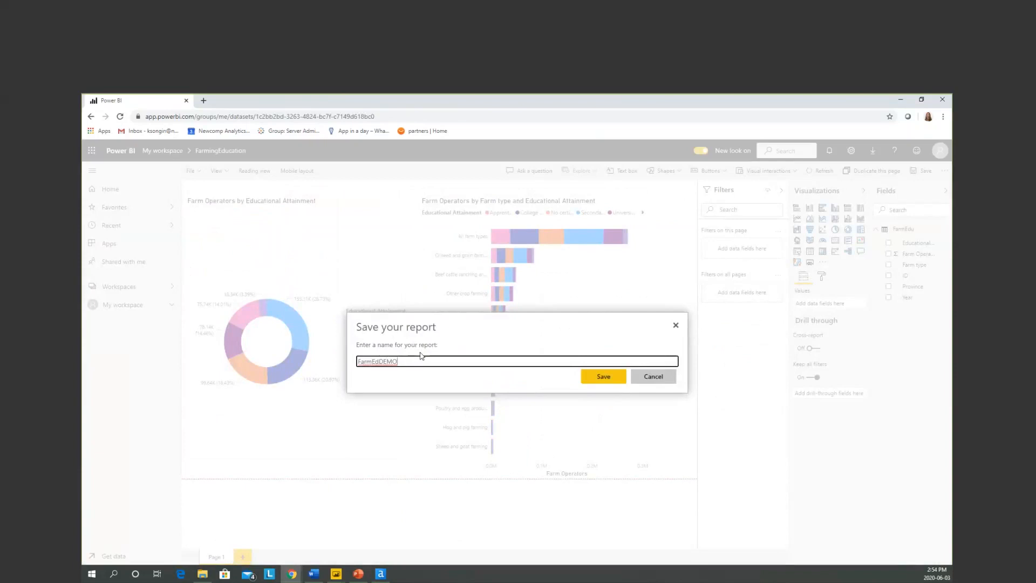
key("Return")
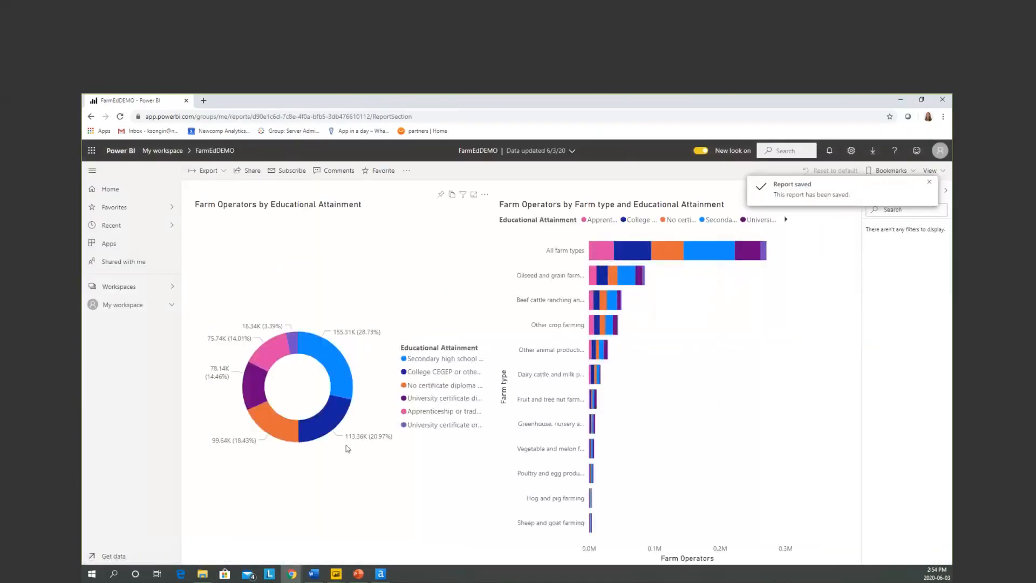
Switch to Alteryx Designer, check the Publish To Power BI tool's Operation setting, and rerun the workflow
left_click(381, 573)
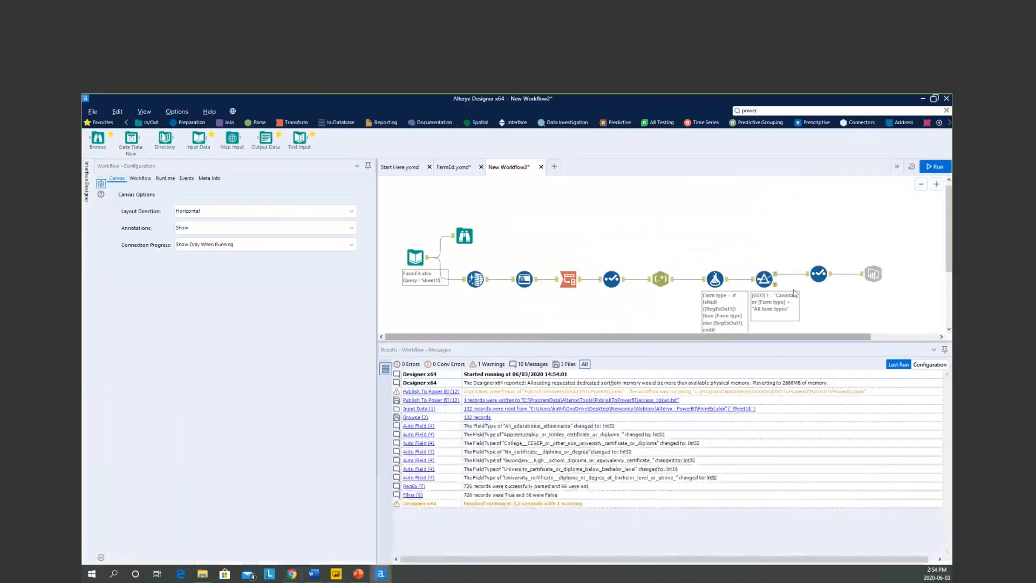
left_click(872, 275)
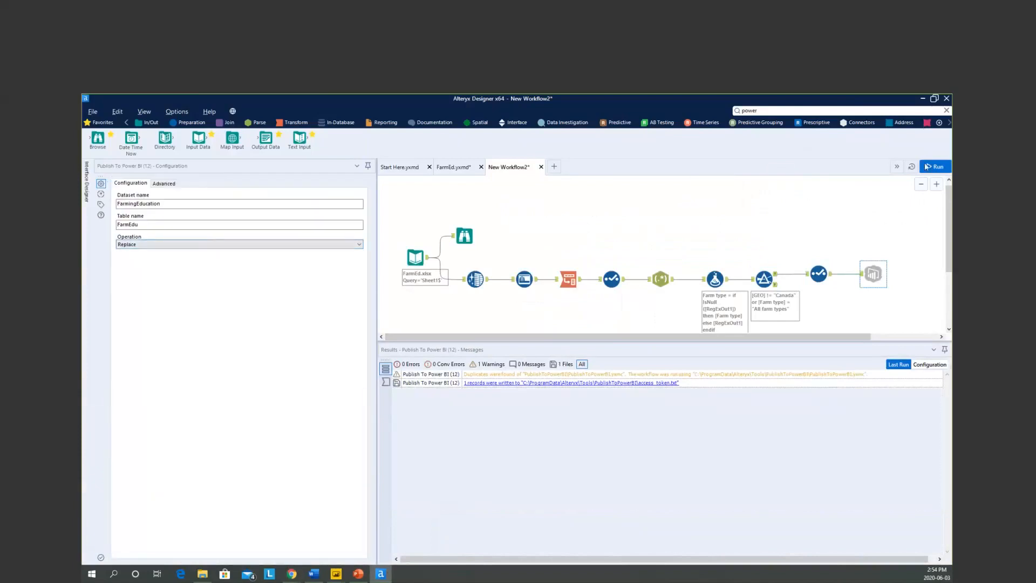
key("ctrl+r")
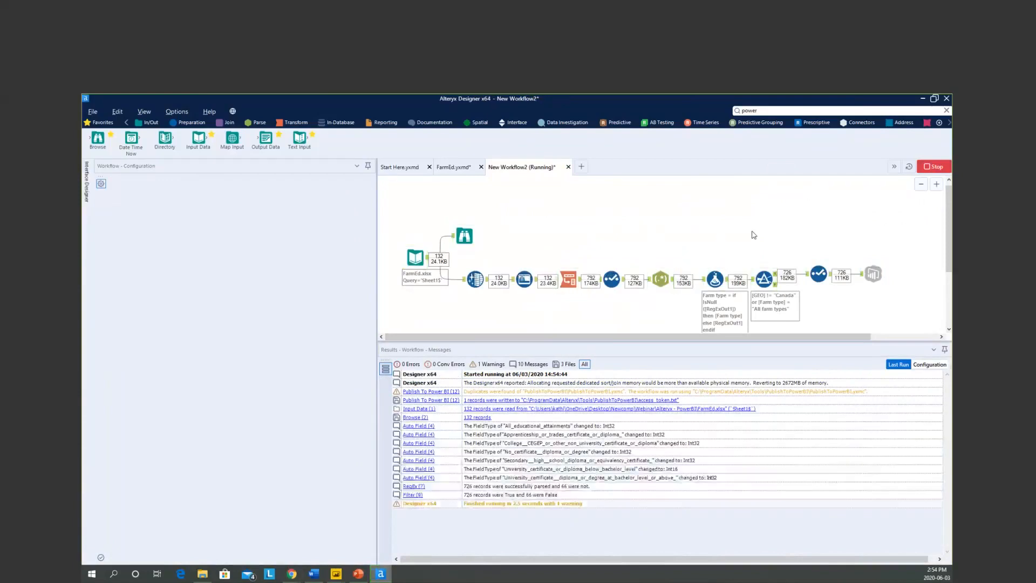
Switch to the browser to view the FarmEdDEMO report with the republished data and return to My workspace
mouse_move(290, 573)
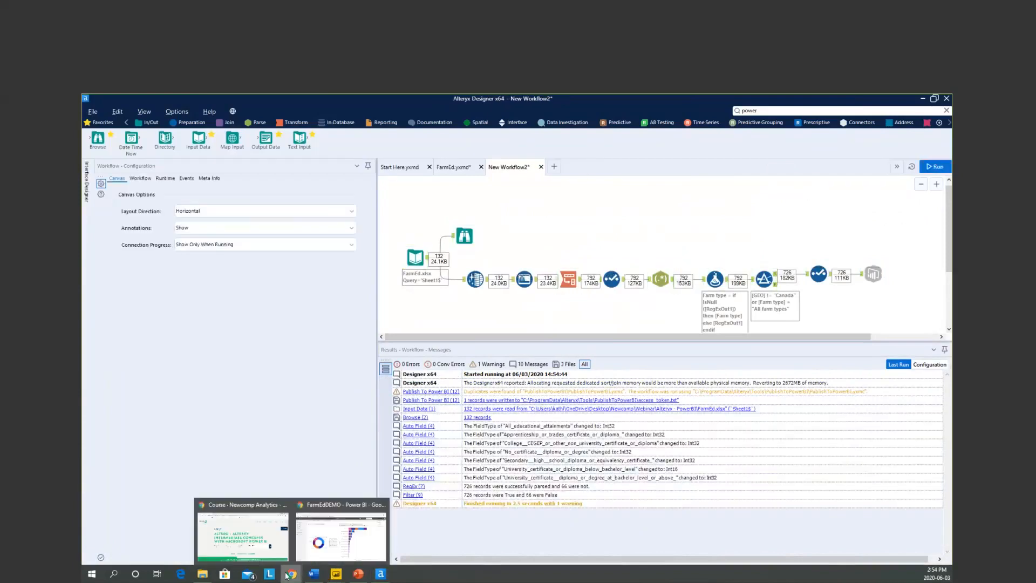
left_click(329, 554)
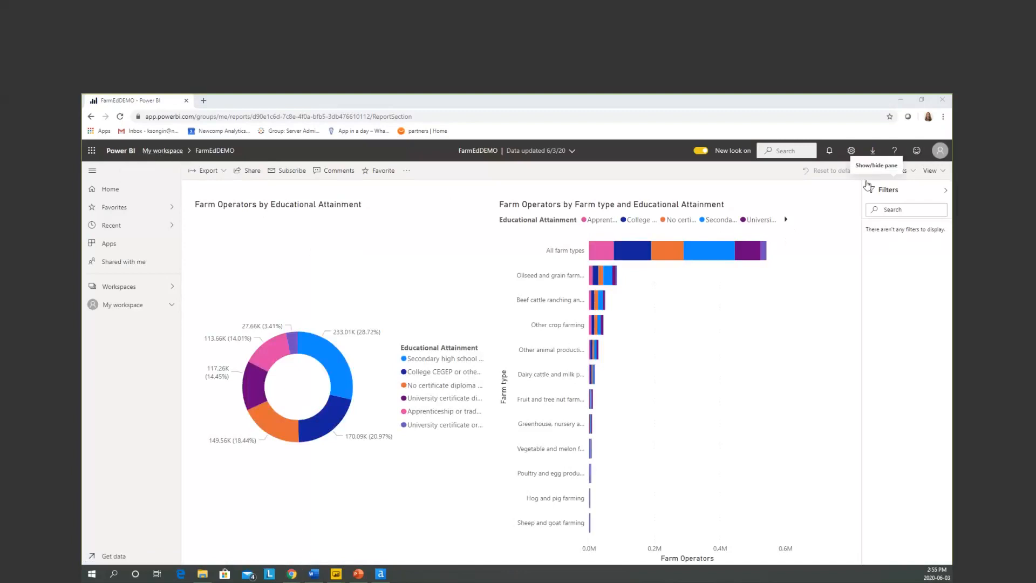
left_click(174, 151)
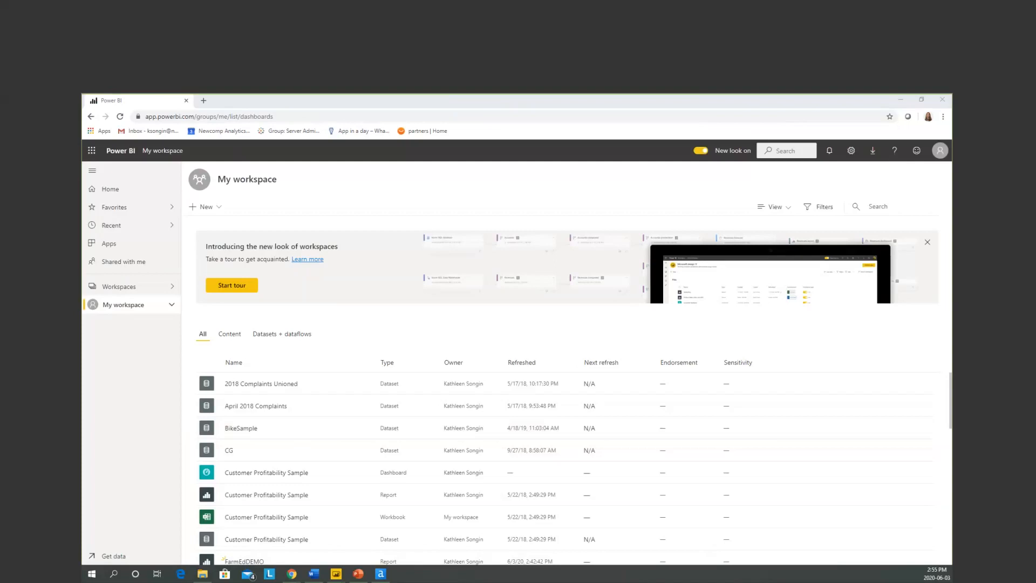
Switch to Alteryx Designer and bring up the Join tool category for review
left_click(381, 573)
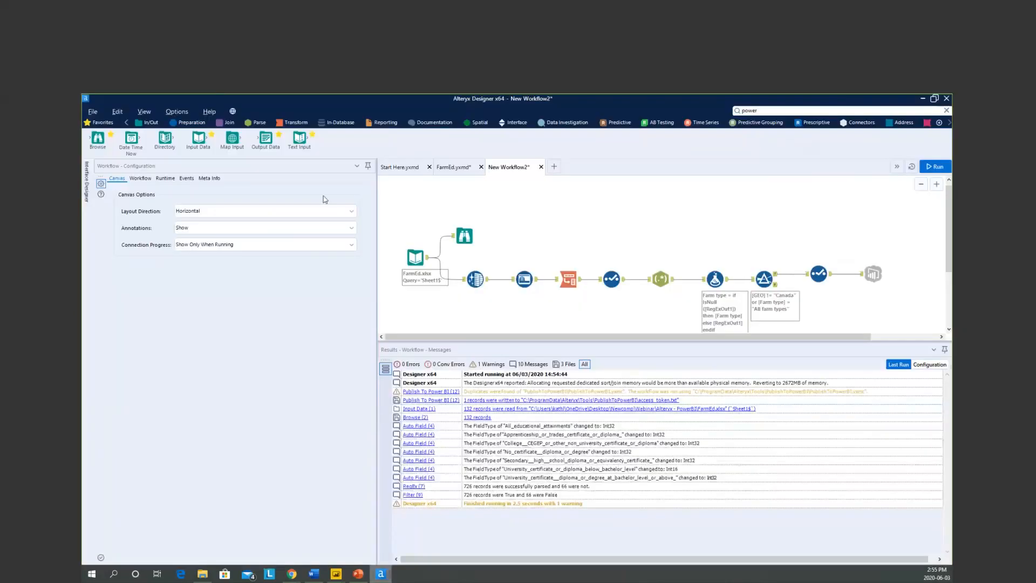
left_click(226, 124)
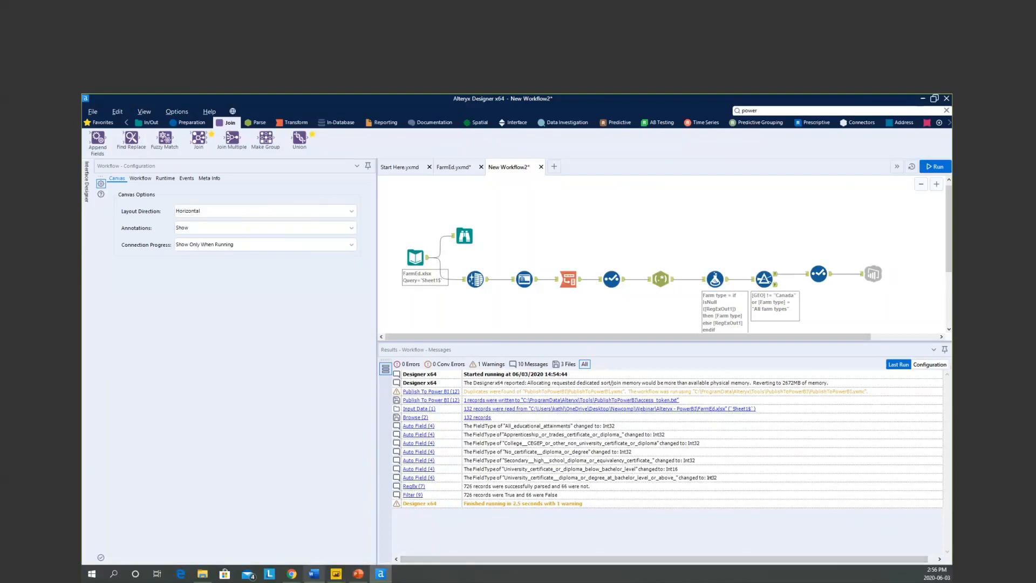
Switch to Power BI Desktop to view the FarmEducation report, and return to My workspace in the browser
mouse_move(335, 574)
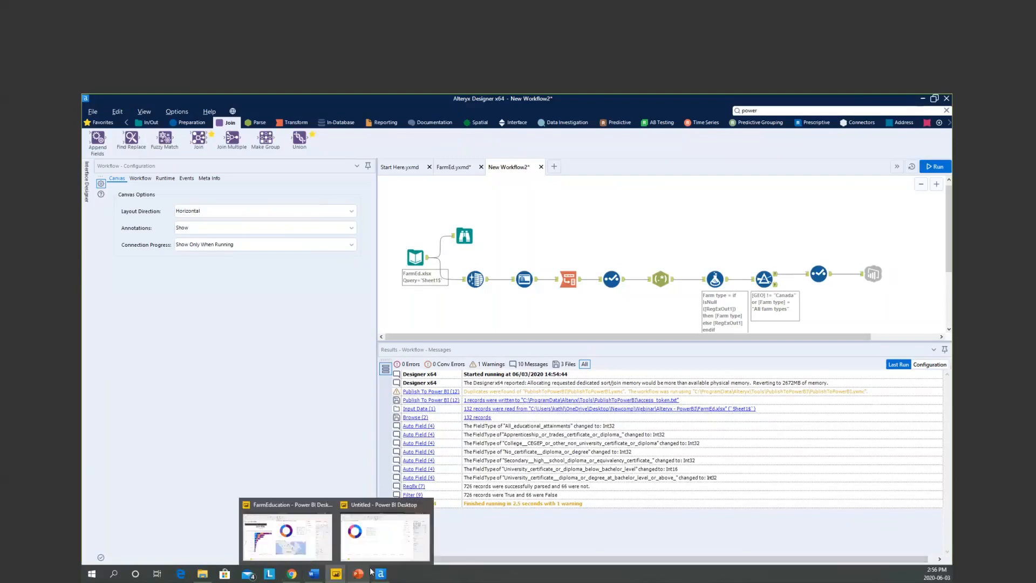
left_click(311, 554)
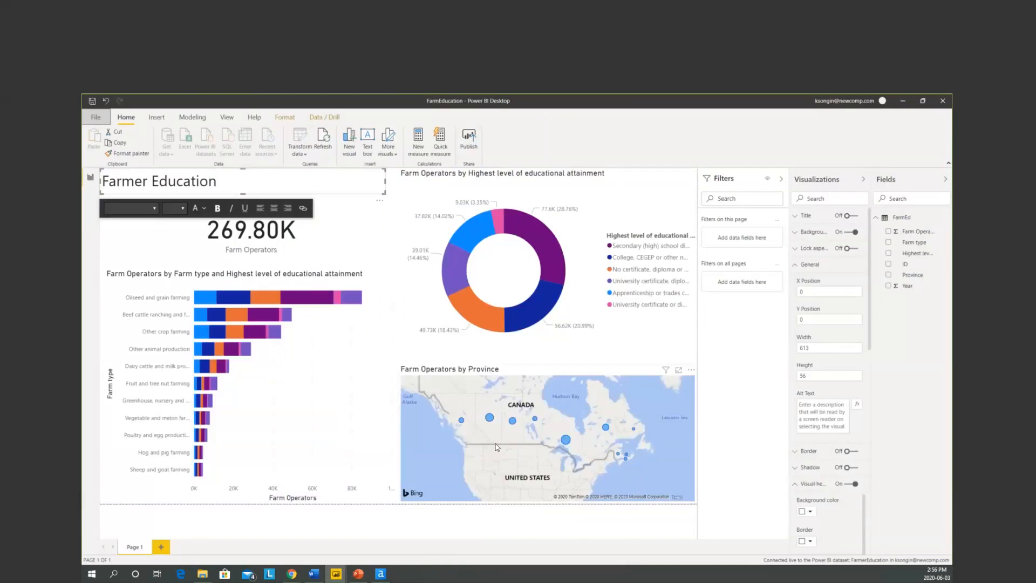
mouse_move(298, 580)
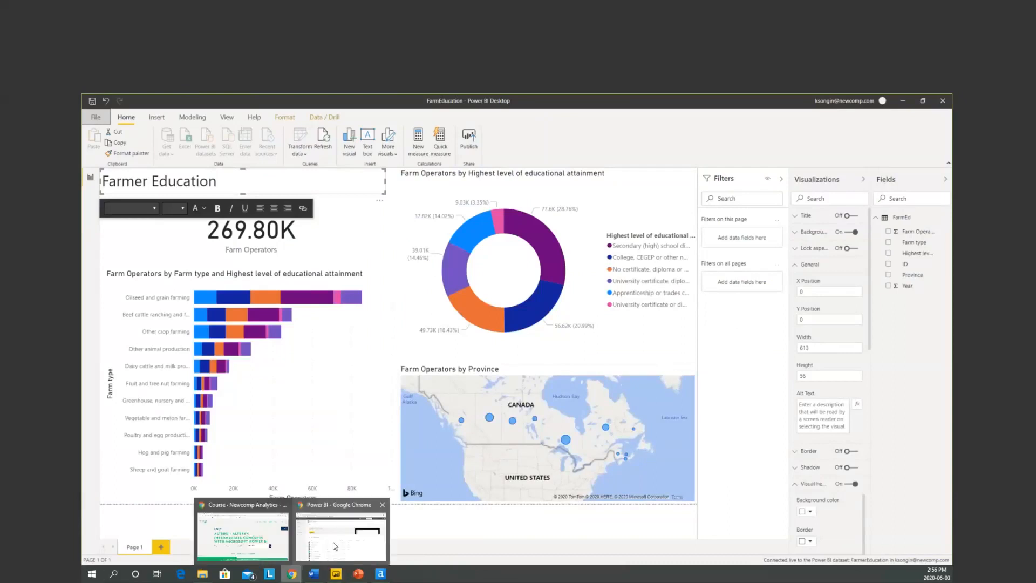
left_click(336, 543)
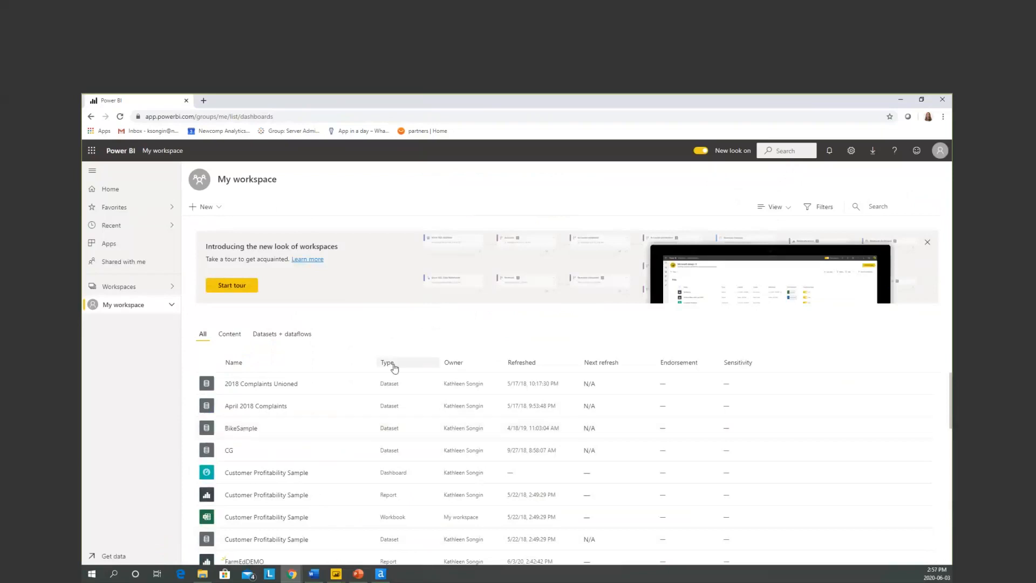
Switch to Alteryx Designer to check the Publish To Power BI tool's configuration, and return to the FarmEducation report in Power BI Desktop
left_click(385, 574)
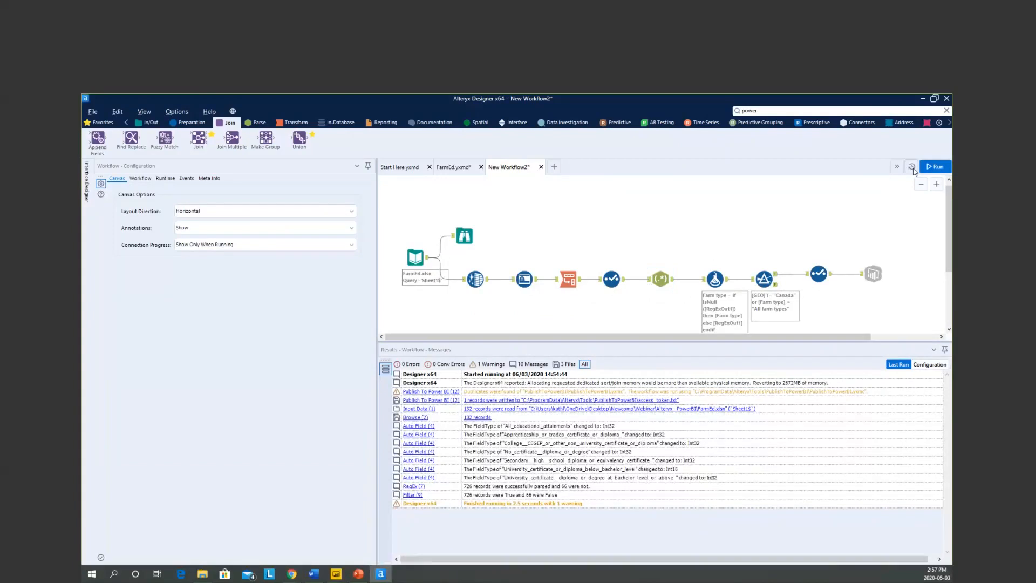
left_click(870, 275)
left_click(870, 274)
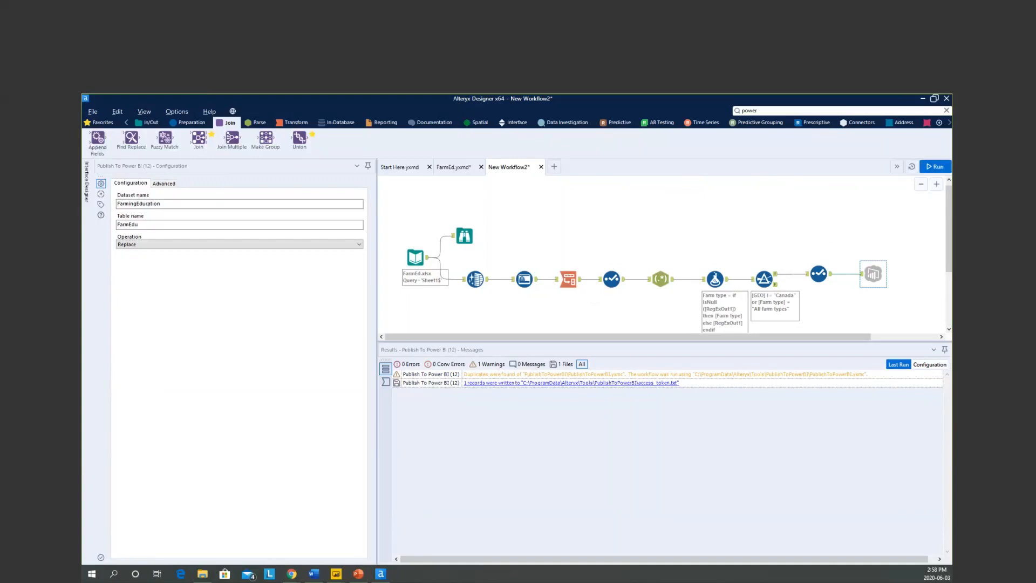
key("alt+Tab")
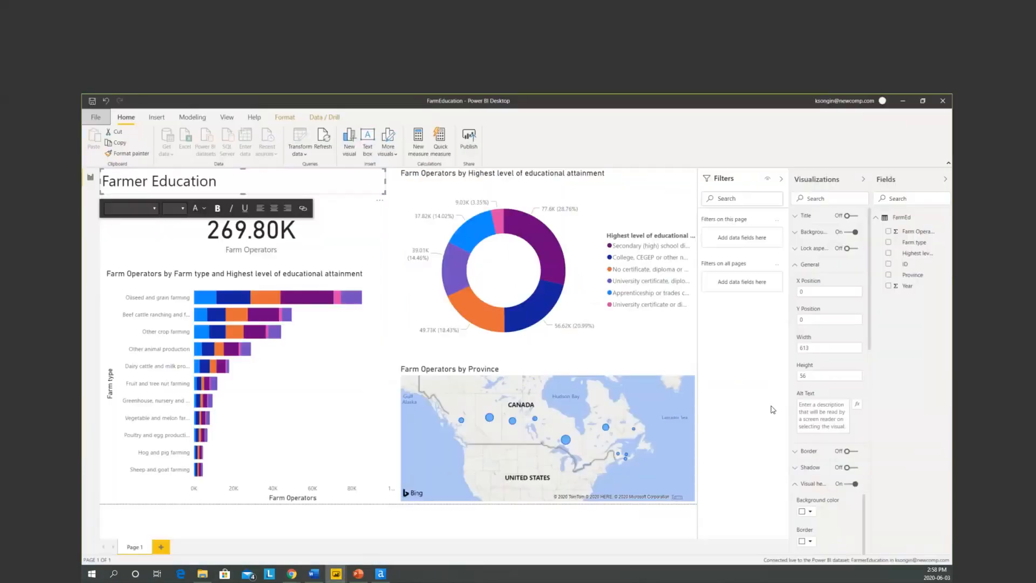